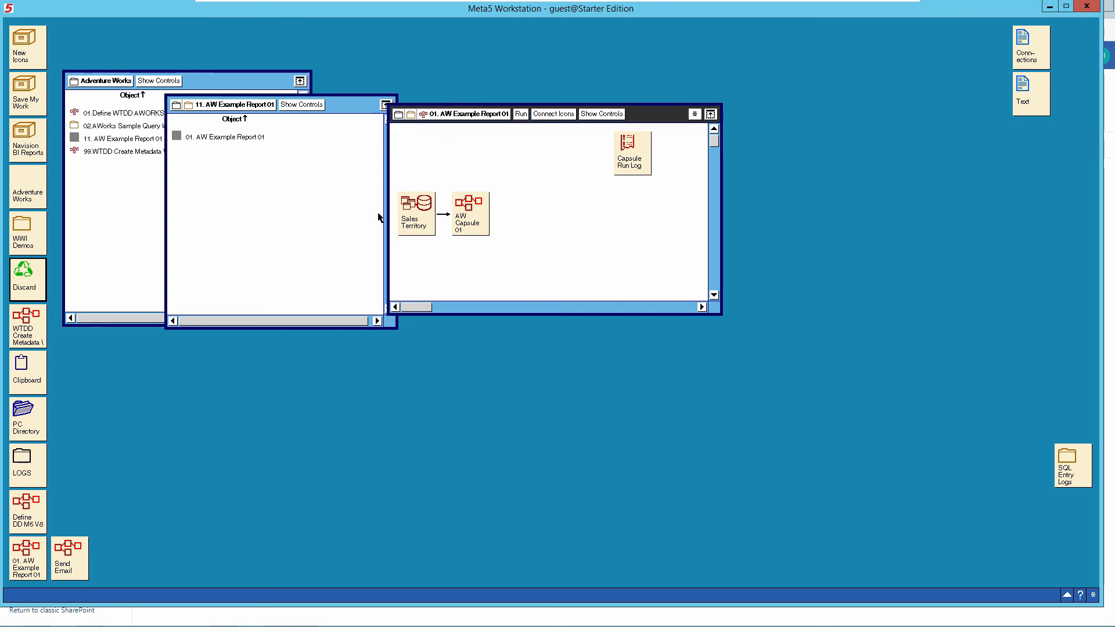
Open the Sales Territory query with its query controls and retrieve its data with an enlarged query log capturing the generated SQL
double_click(420, 221)
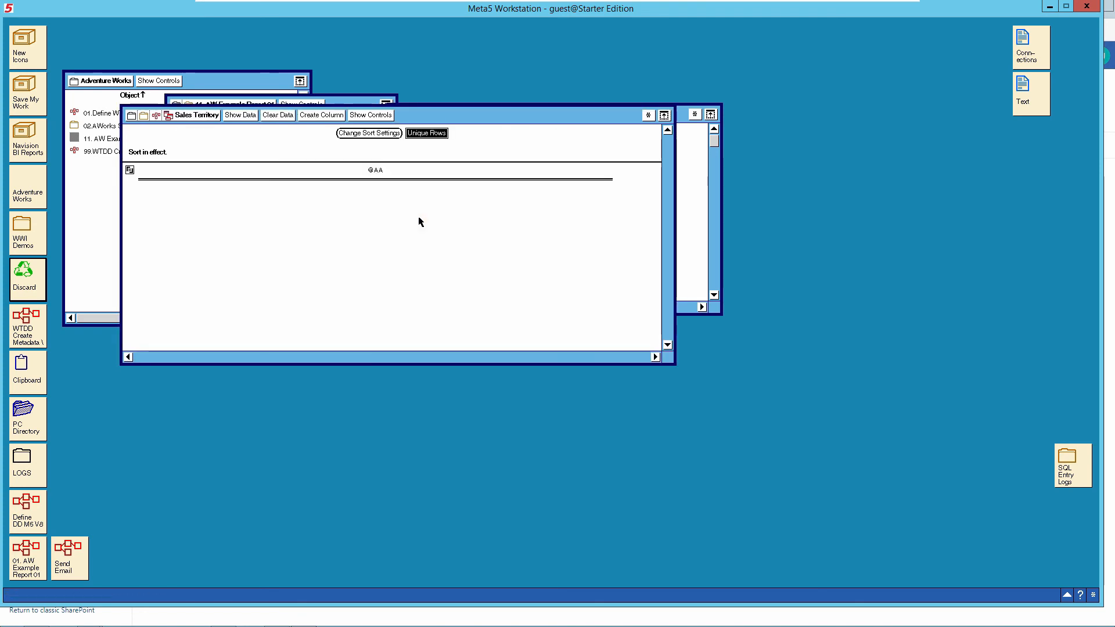
left_click(369, 115)
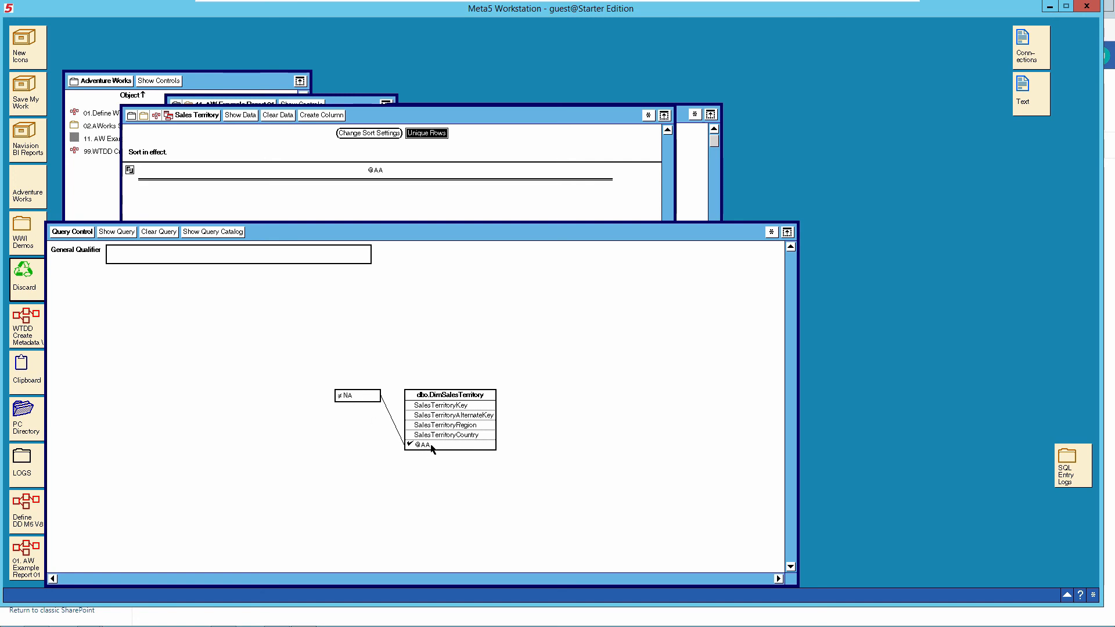
left_click(648, 116)
left_click(661, 139)
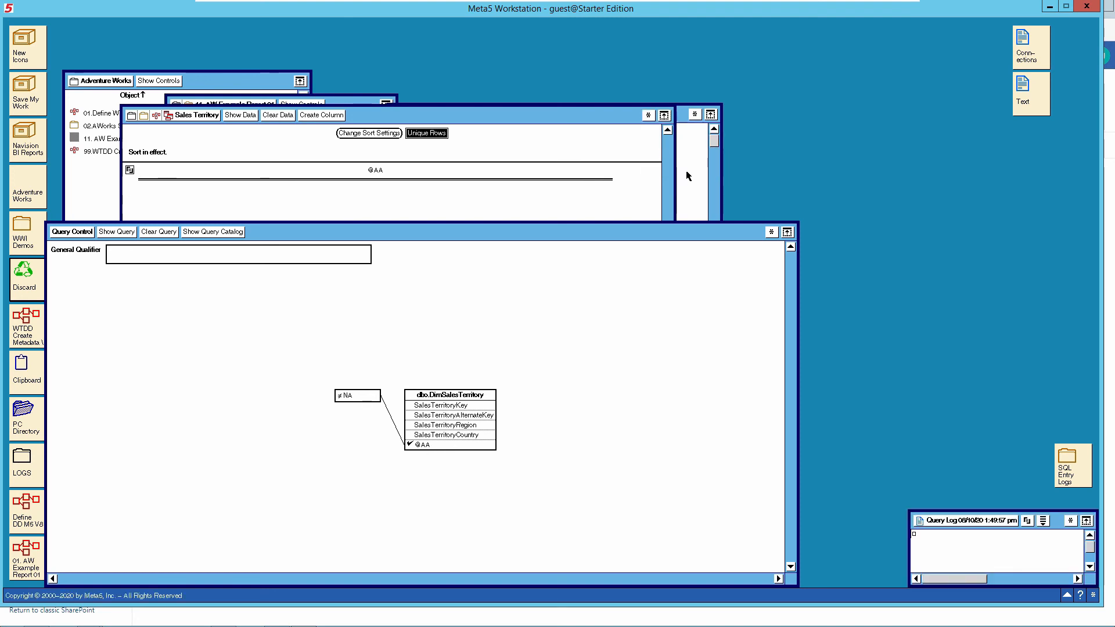
left_click_drag(909, 511, 478, 138)
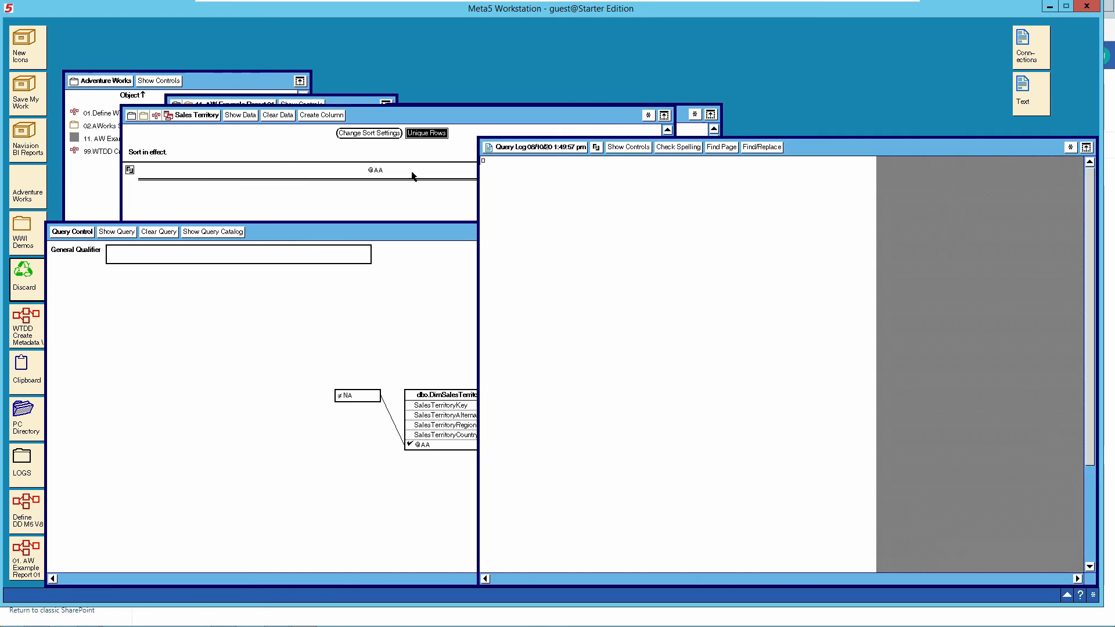
left_click(237, 118)
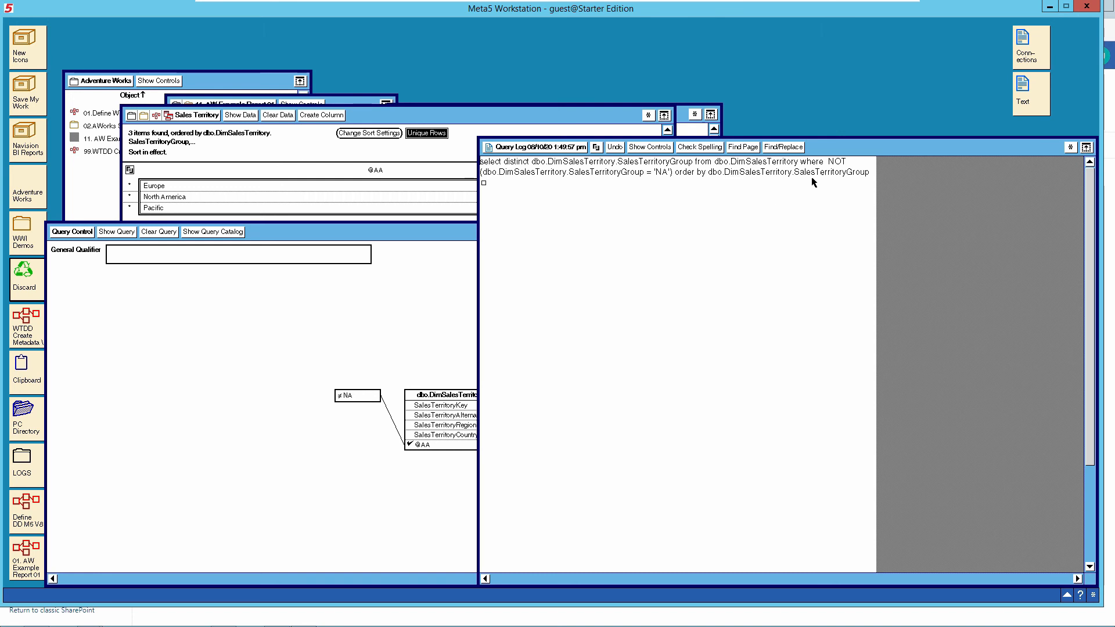
left_click(555, 150)
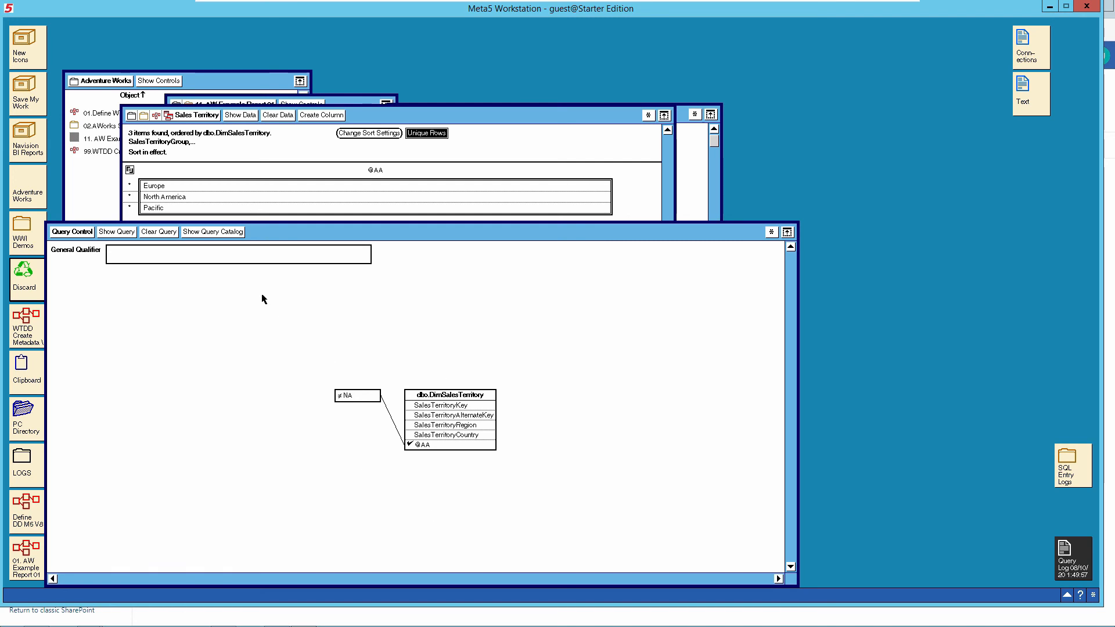
Examine the tables in the query catalog, from dbo.DimProductSubcategory through dbo.FactResellerSales, and close the Sales Territory query windows
left_click(225, 232)
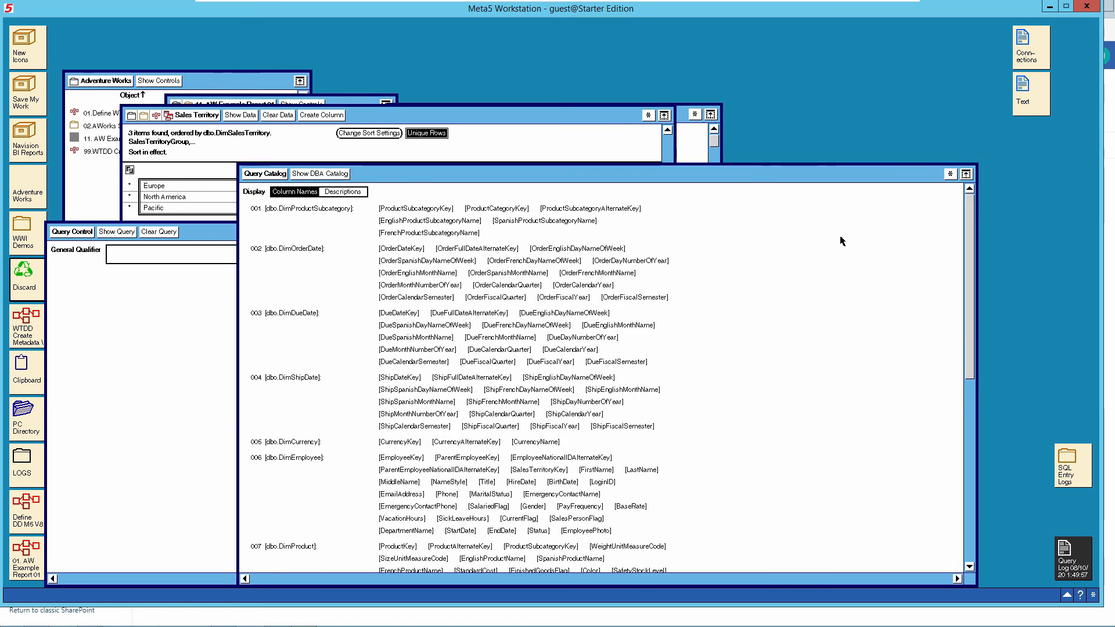
left_click(276, 209)
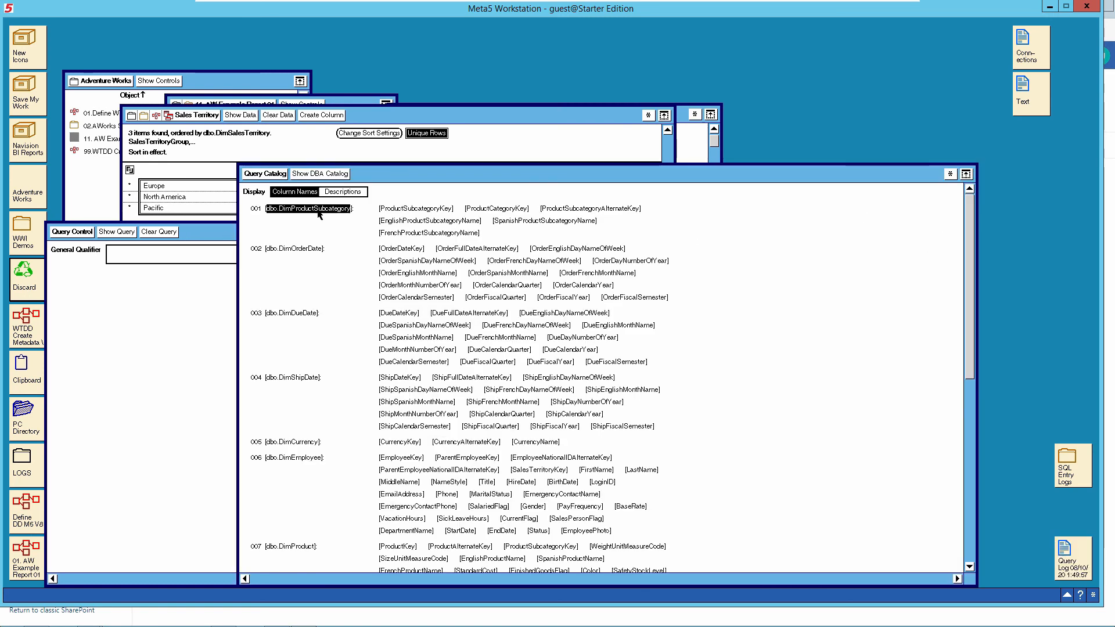
left_click(302, 250)
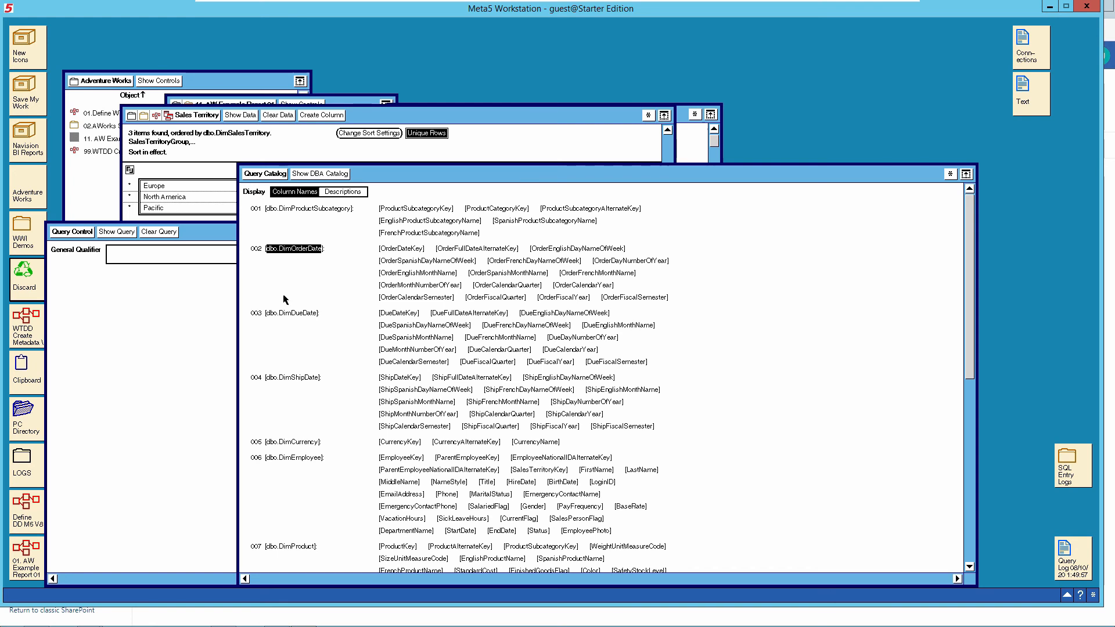
left_click(288, 315)
left_click(294, 378)
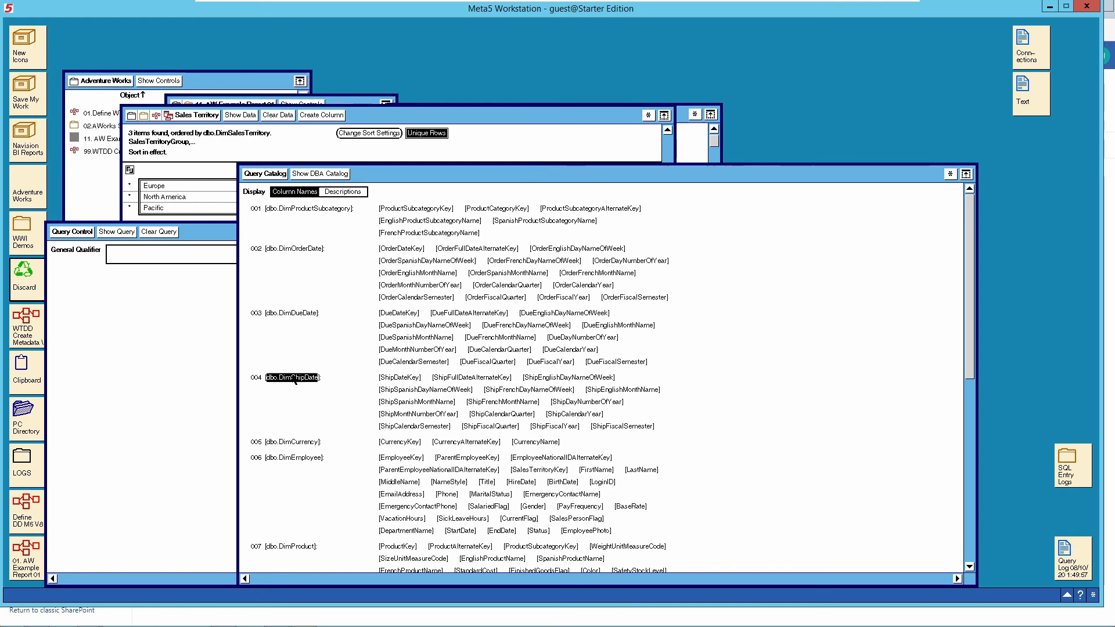
left_click(295, 442)
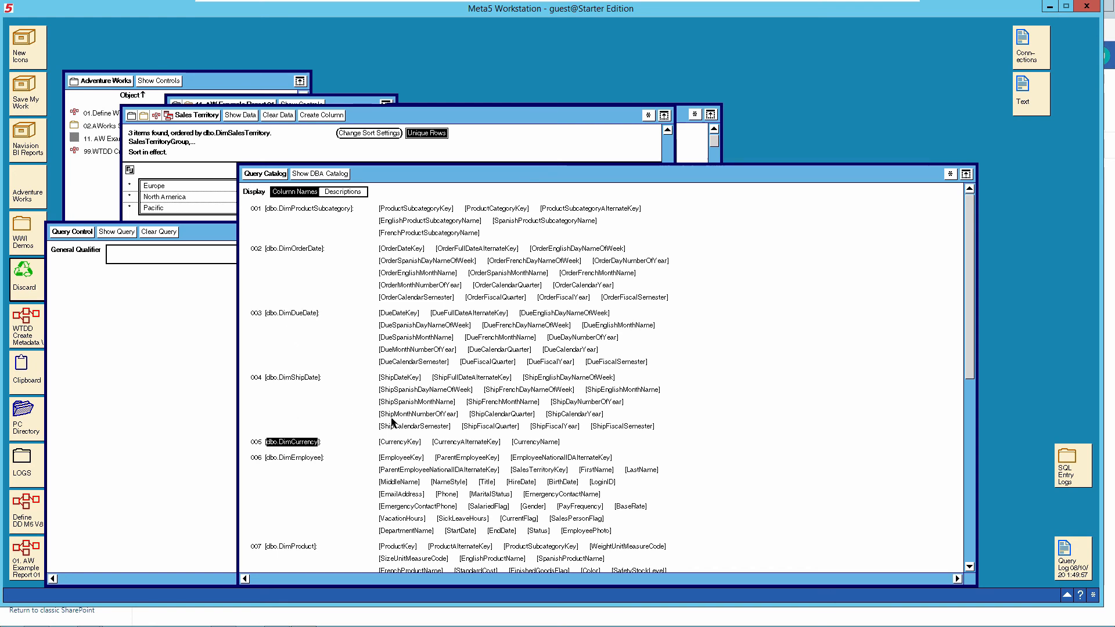
left_click_drag(967, 356, 964, 470)
left_click(302, 228)
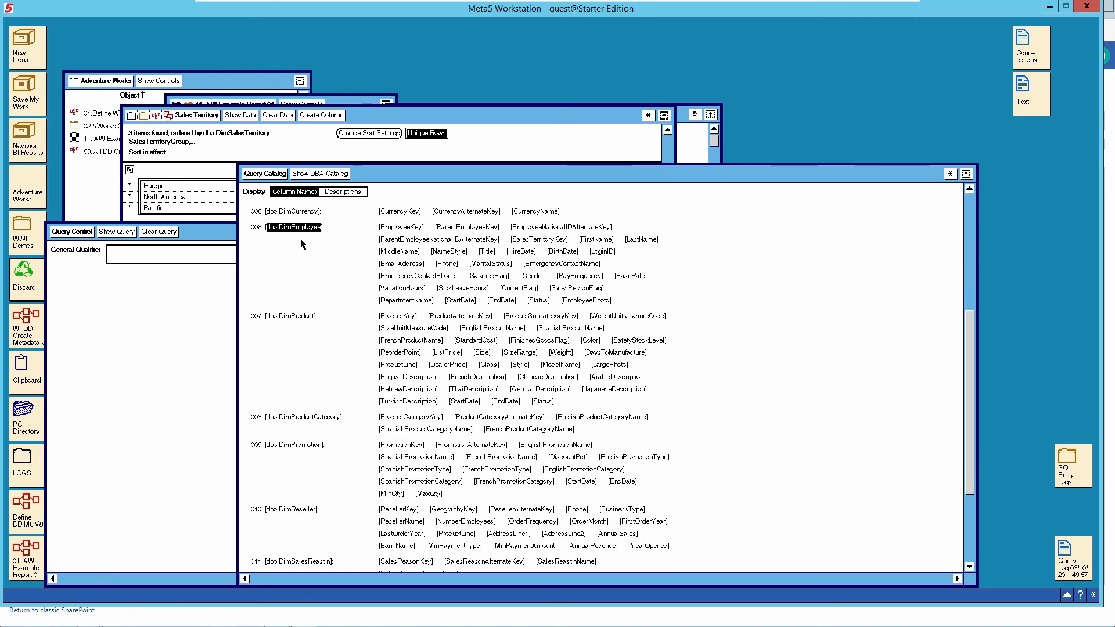
left_click(296, 318)
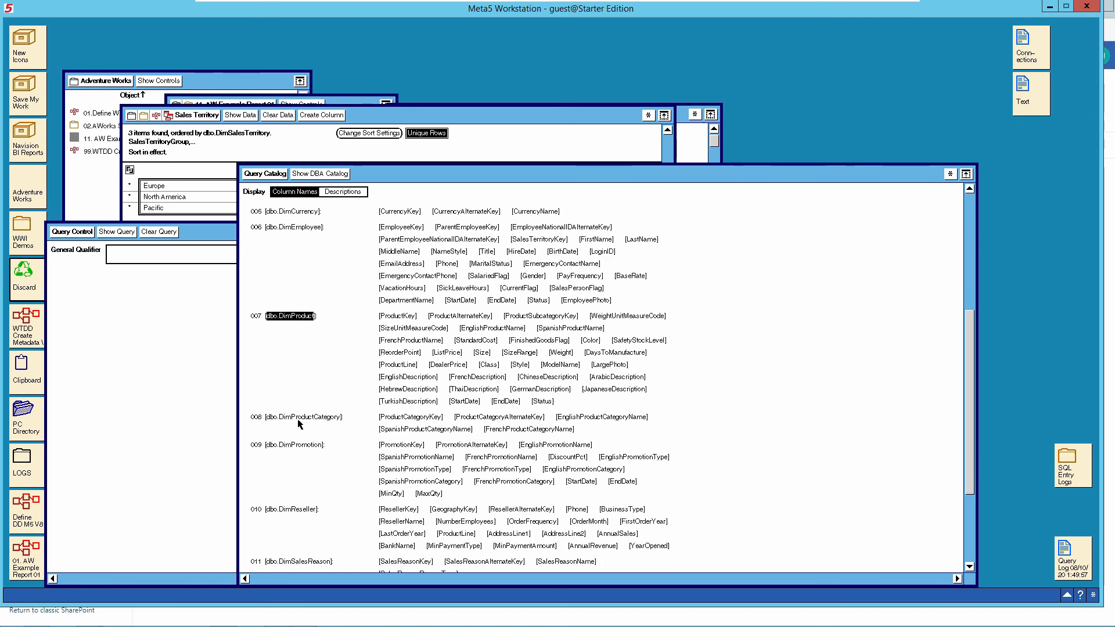
left_click(299, 419)
left_click(298, 445)
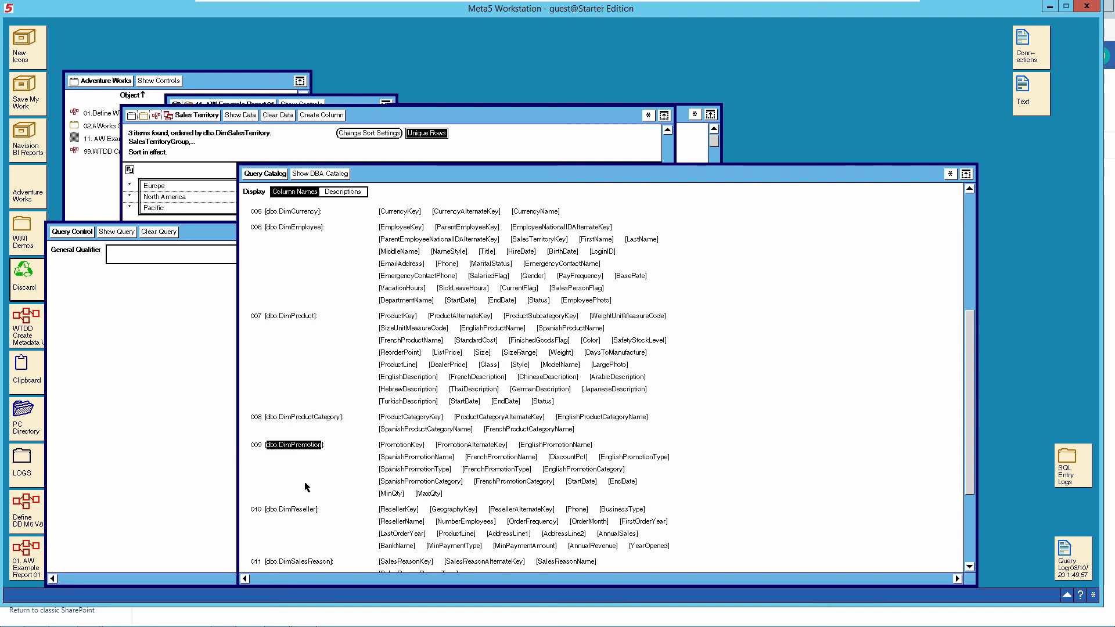
left_click(294, 510)
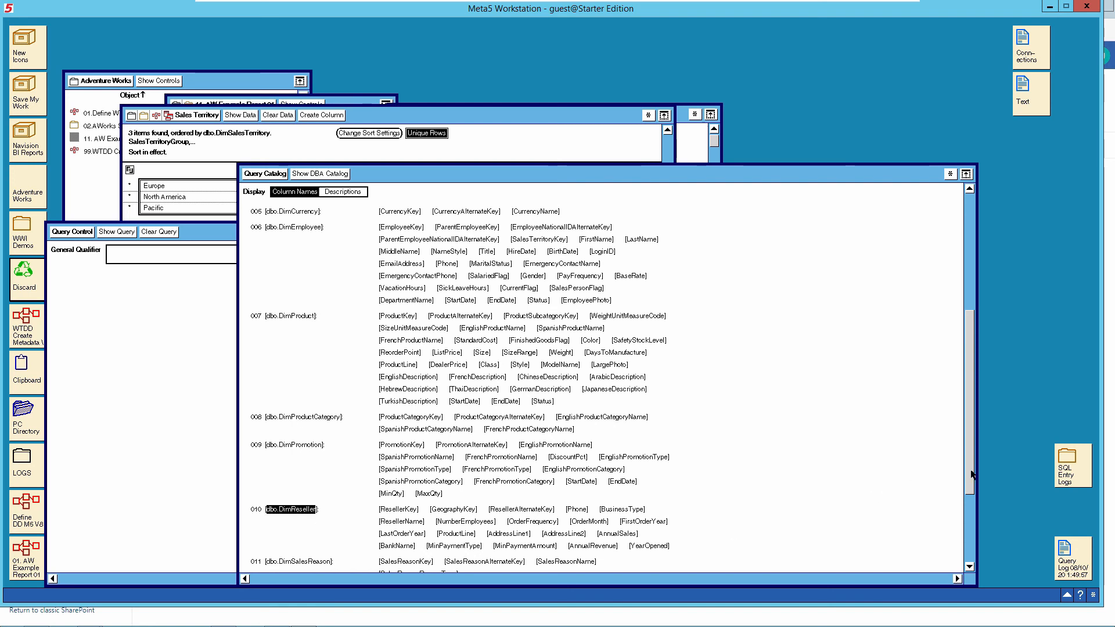
scroll(957, 562, "down", 5)
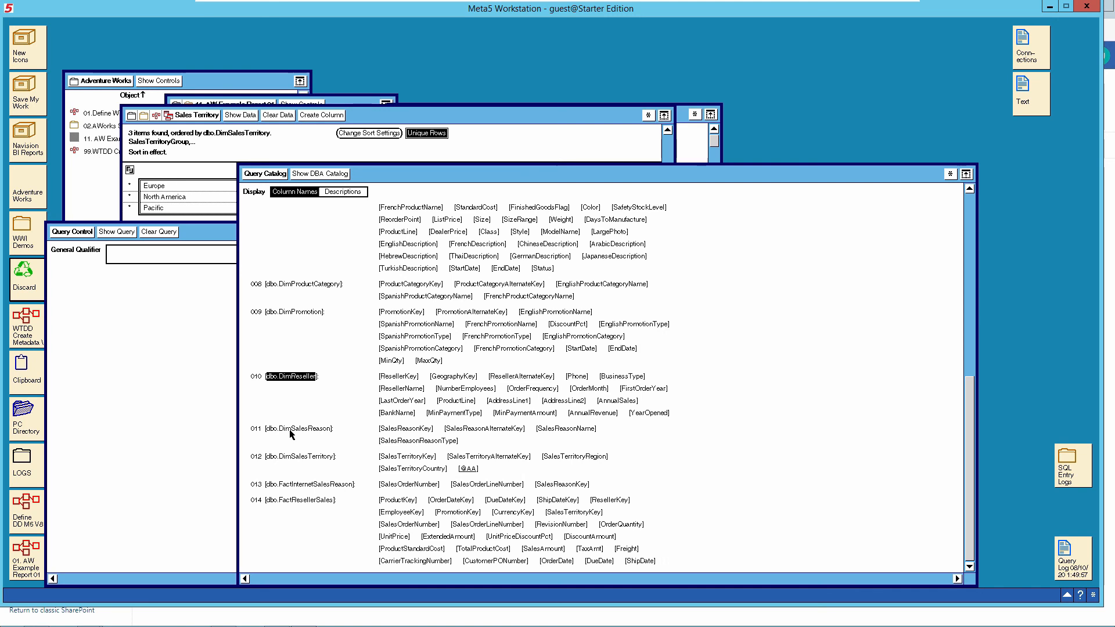
left_click(292, 433)
left_click(305, 460)
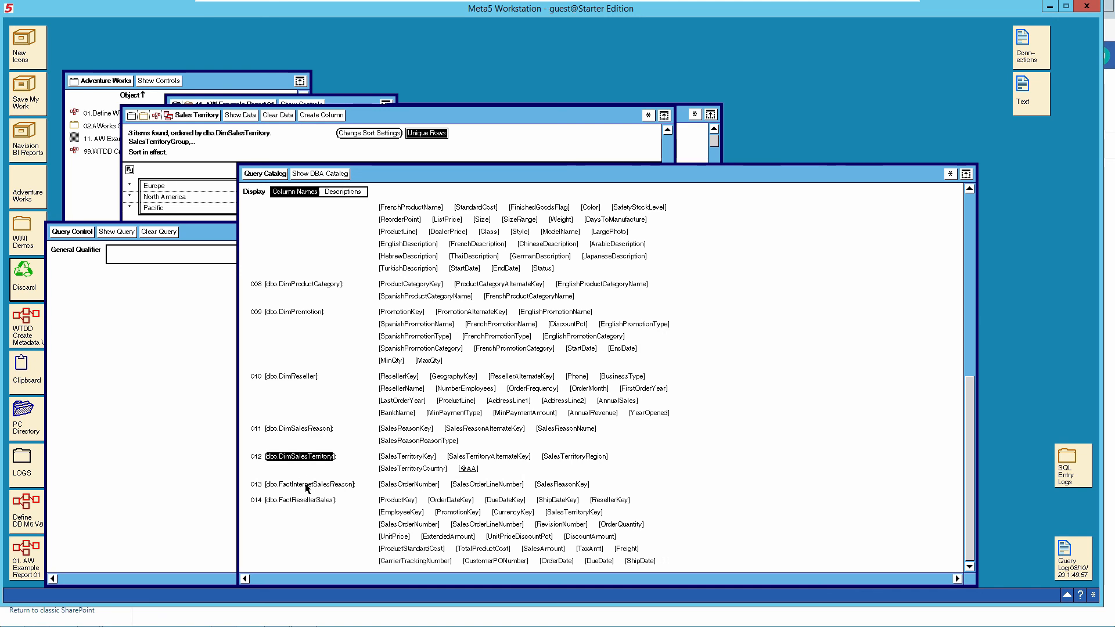
left_click(307, 489)
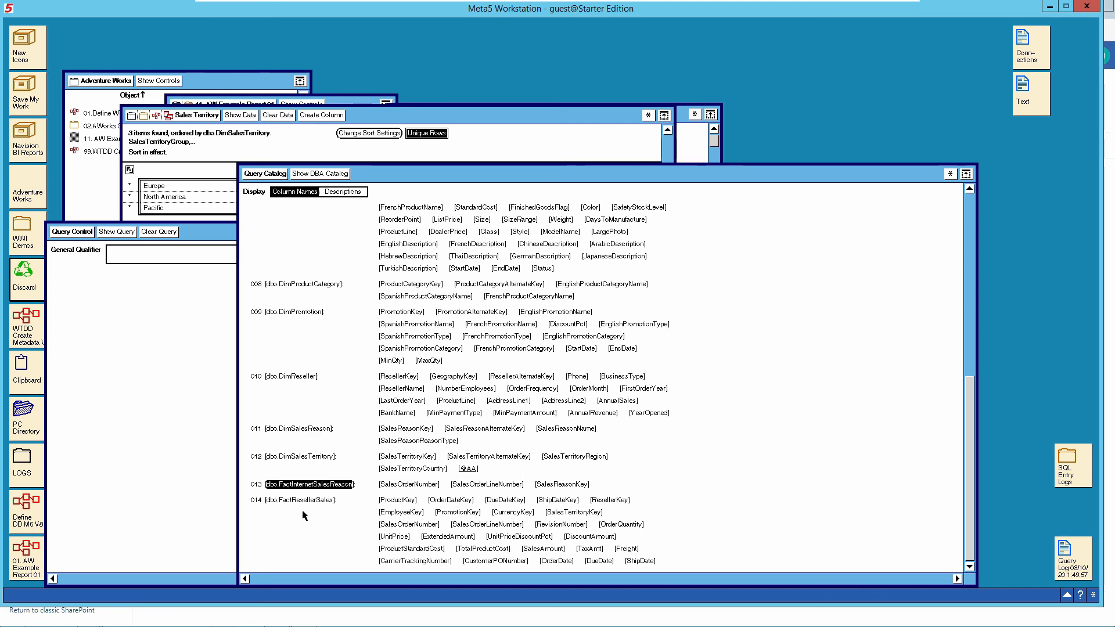
left_click(302, 503)
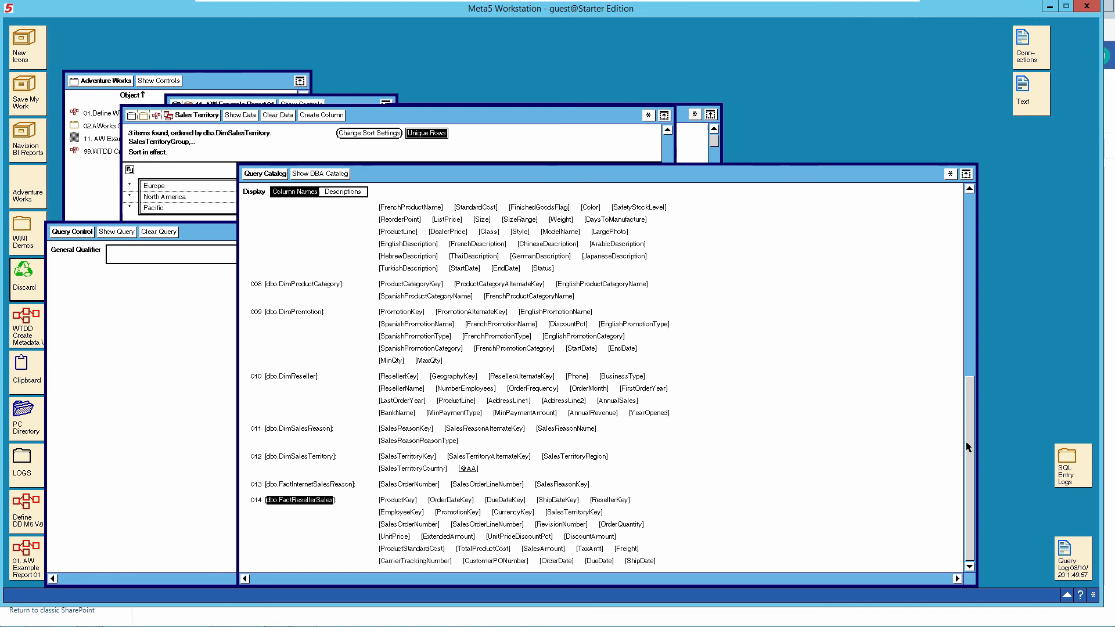
left_click(968, 368)
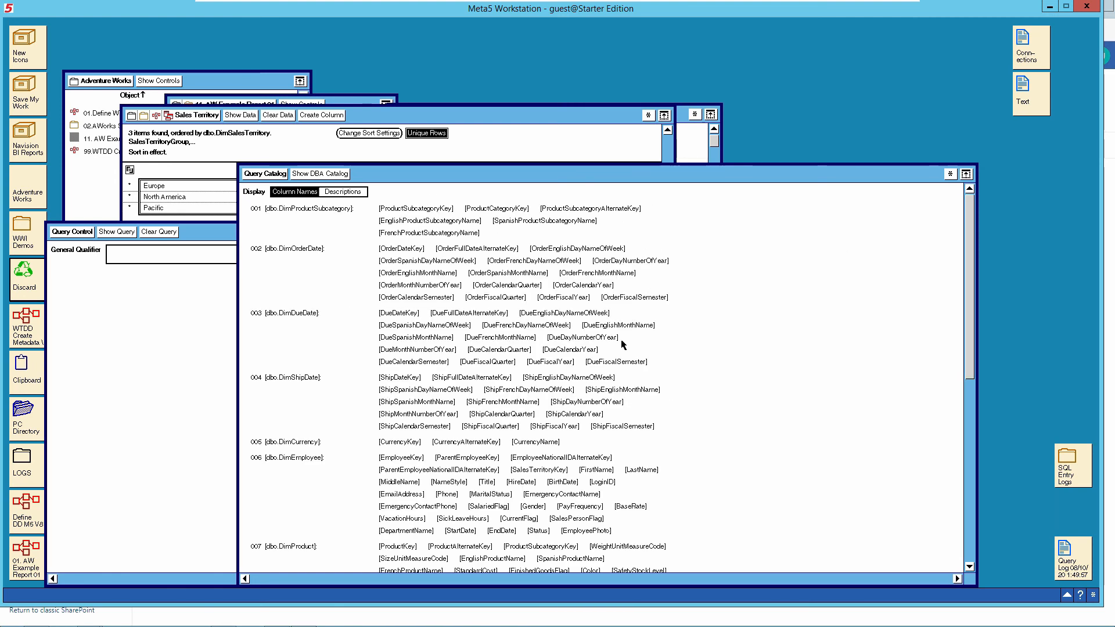
left_click(266, 174)
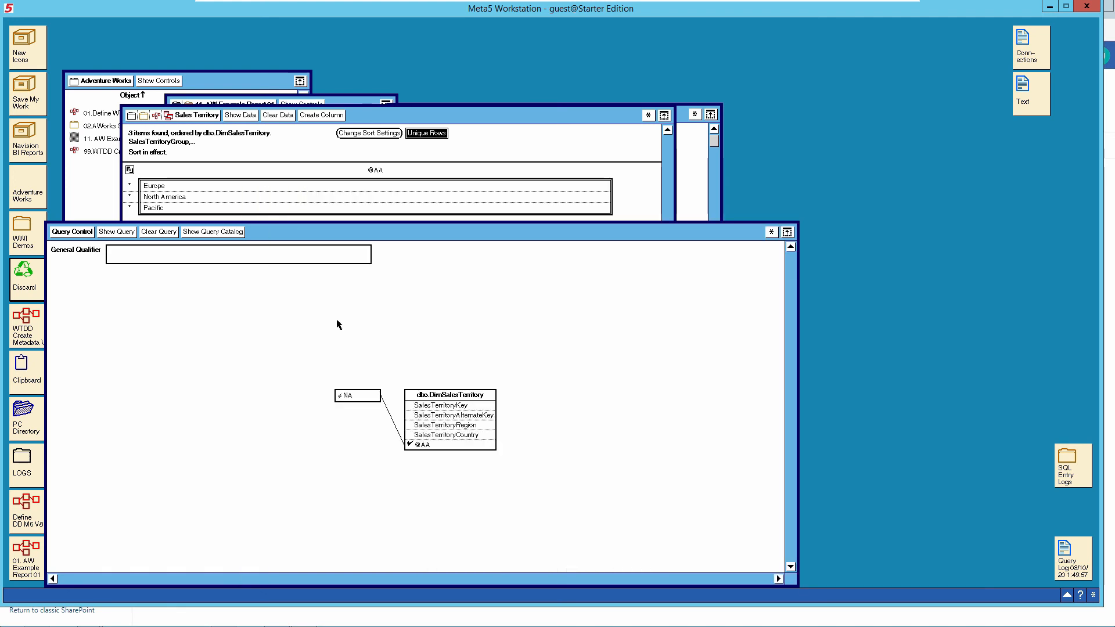
left_click(85, 234)
left_click(209, 117)
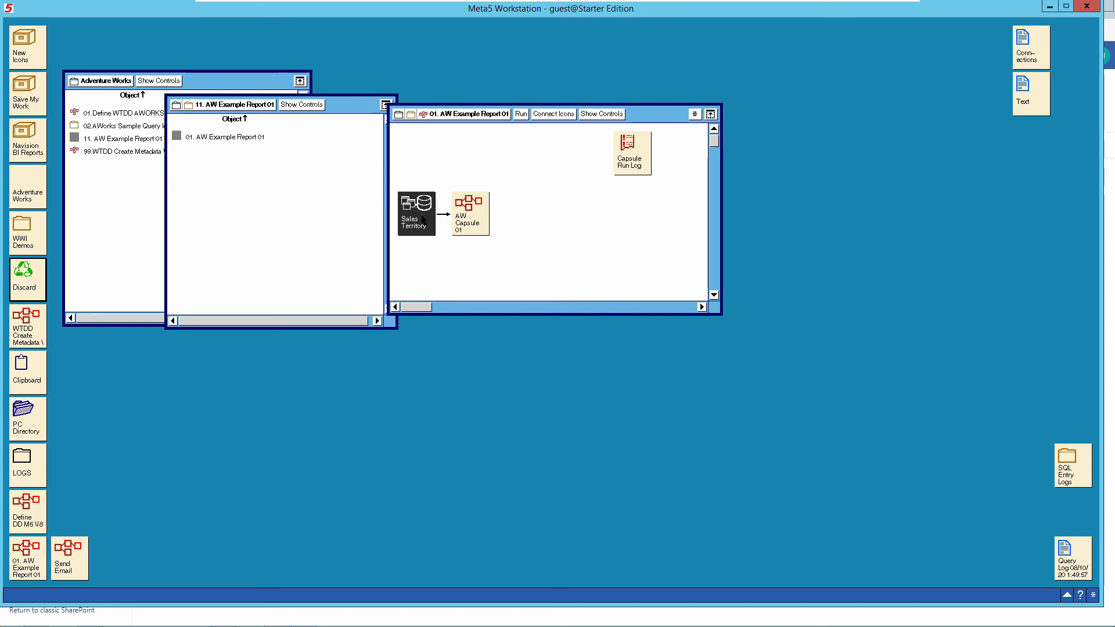
Inspect the destination region name in the options of the arrow linking Sales Territory to AW Capsule 01
left_click(444, 216)
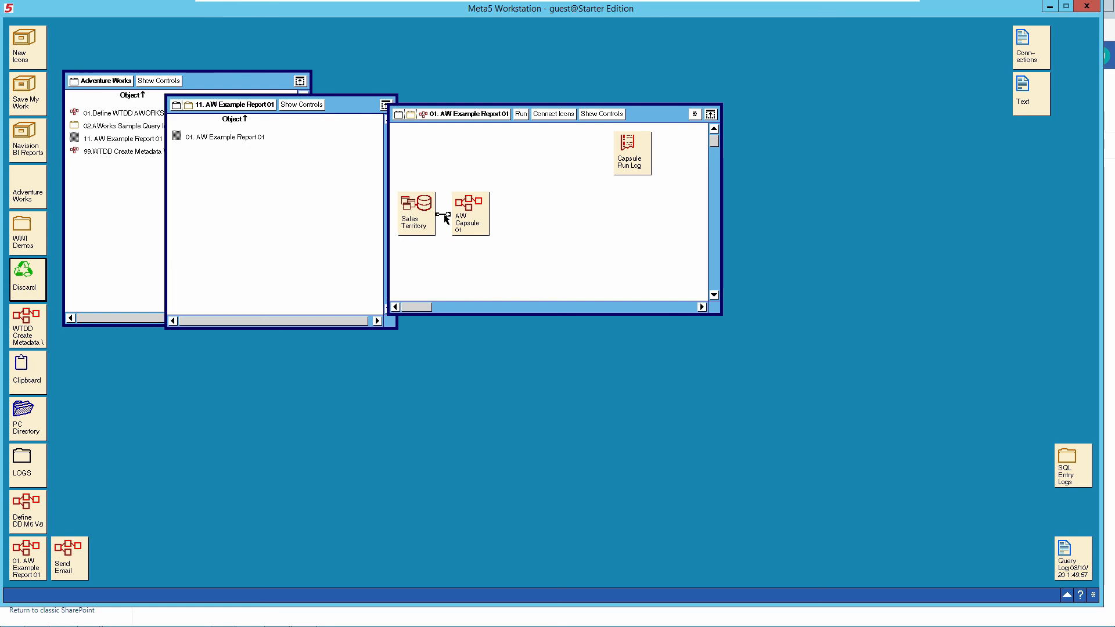
right_click(444, 216)
left_click(445, 230)
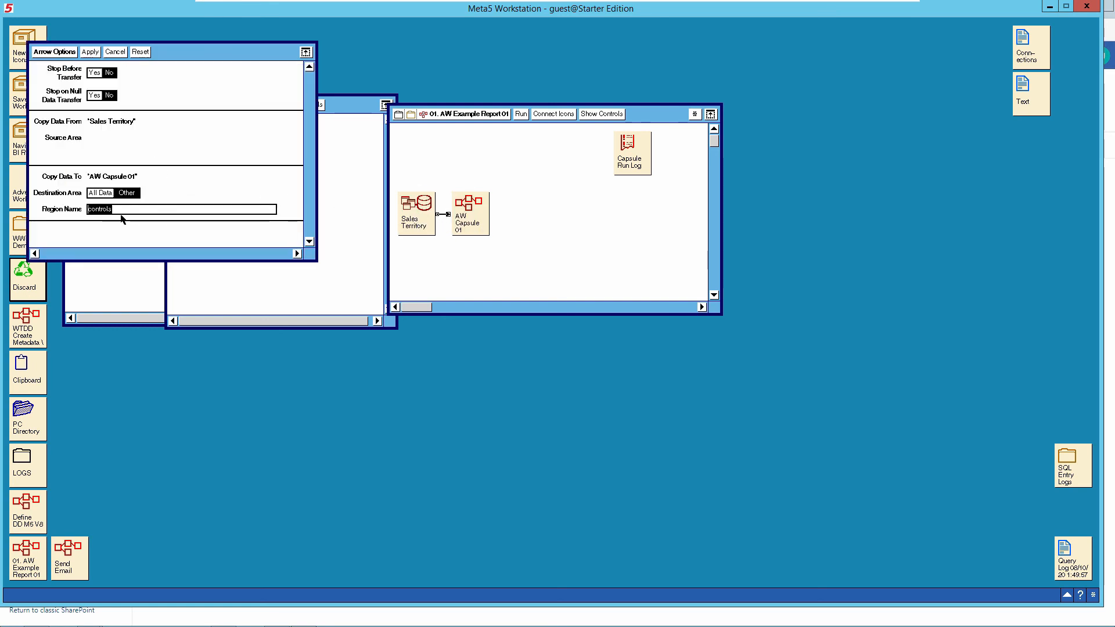
left_click(103, 210)
left_click(114, 53)
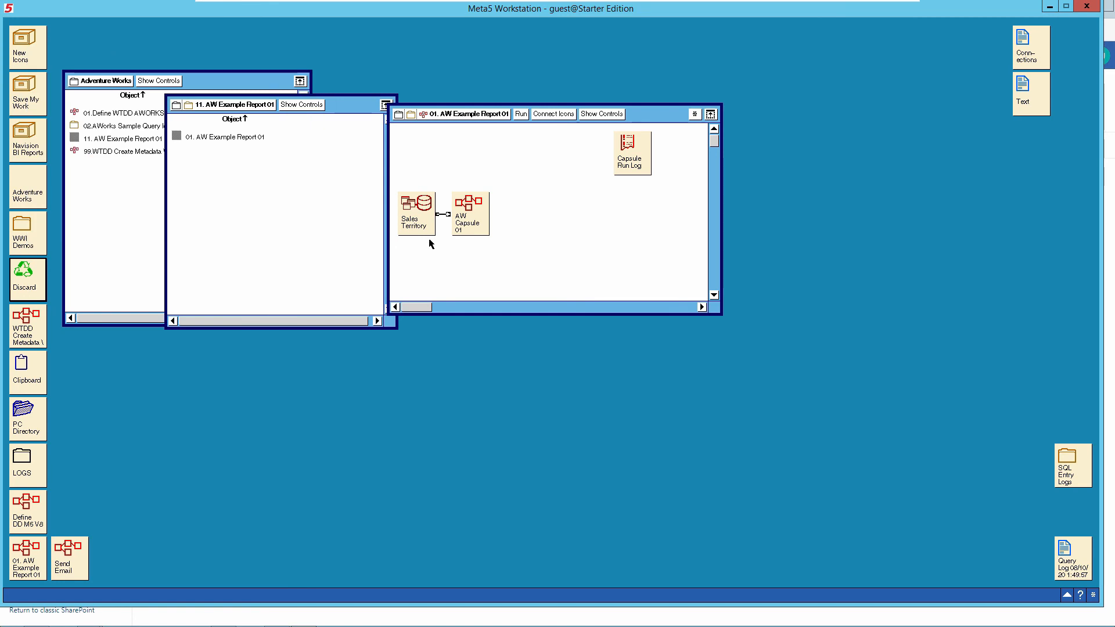
Open AW Capsule 01 and review the description and value of variable AA in its user input controls
left_click(482, 225)
double_click(482, 225)
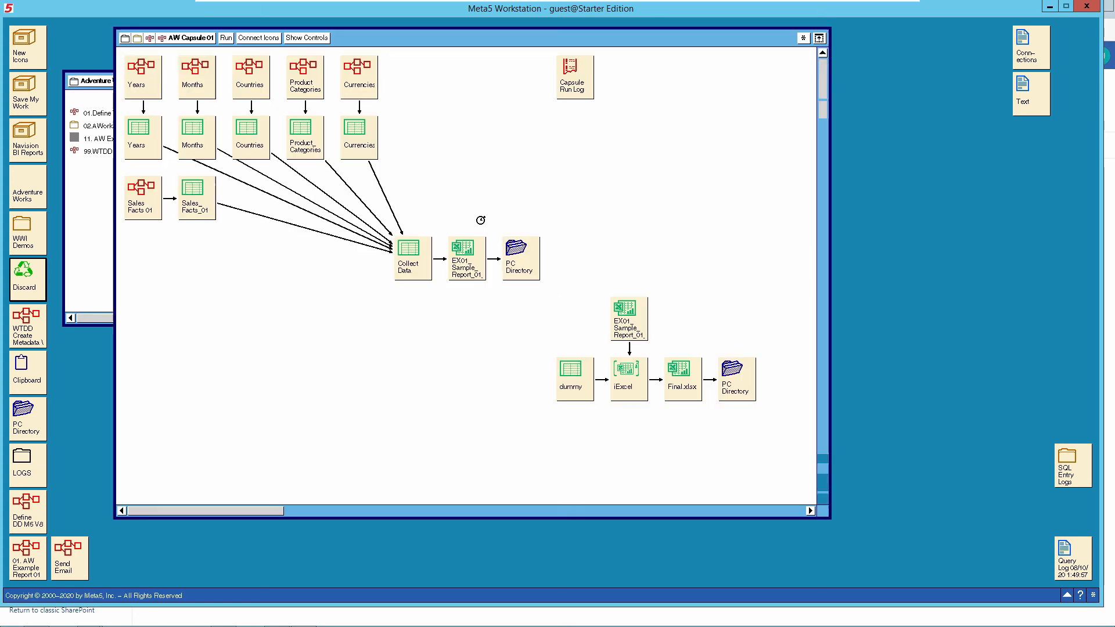
left_click(306, 39)
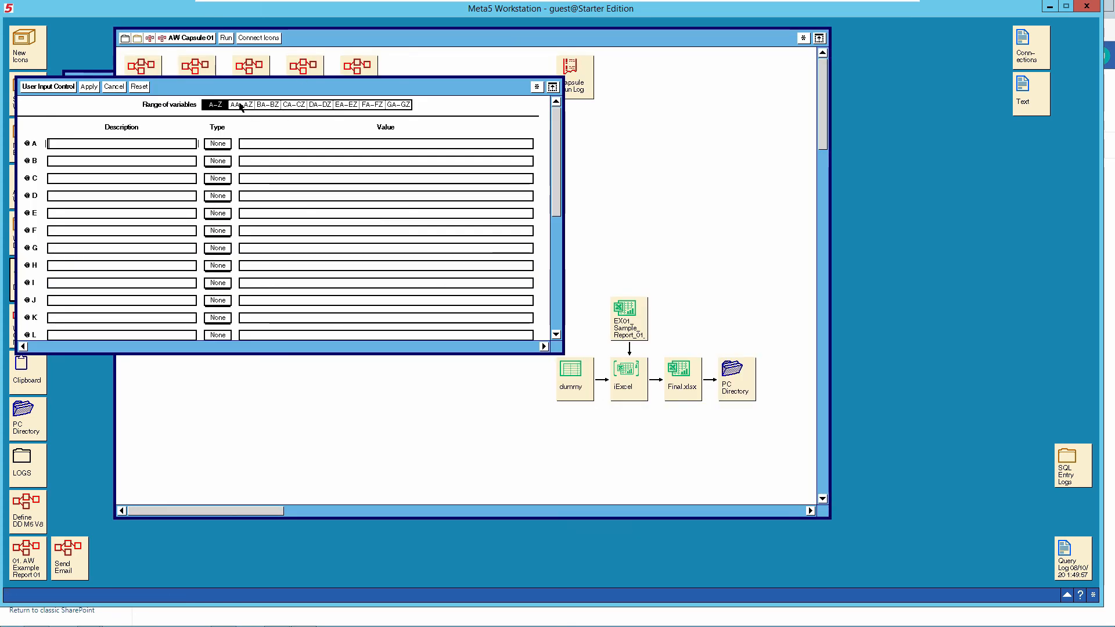
left_click(243, 106)
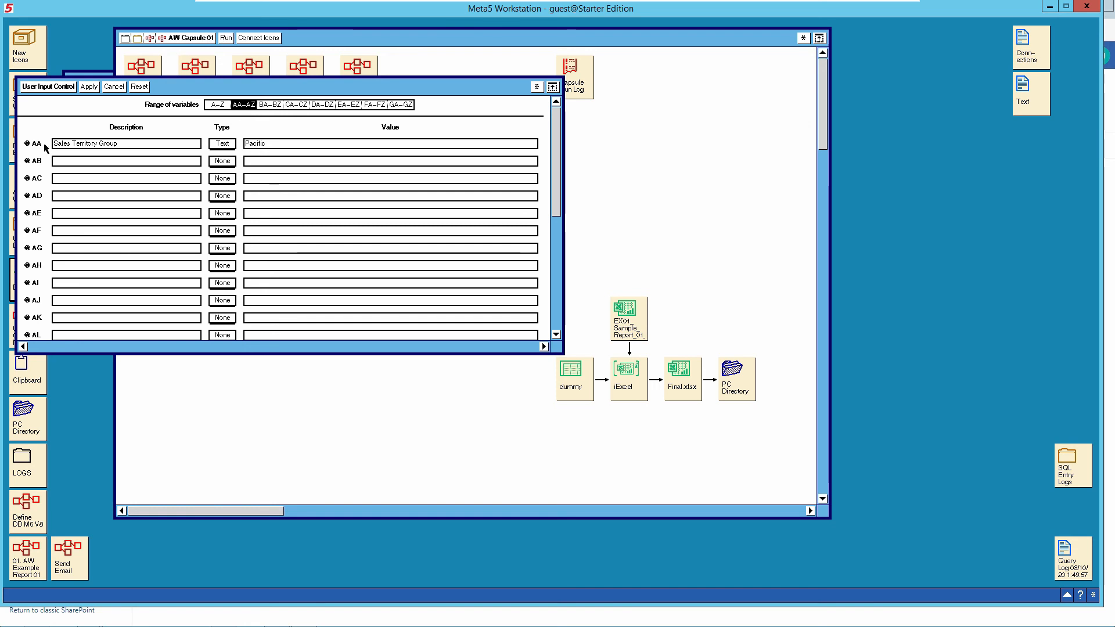
left_click(76, 146)
left_click(261, 146)
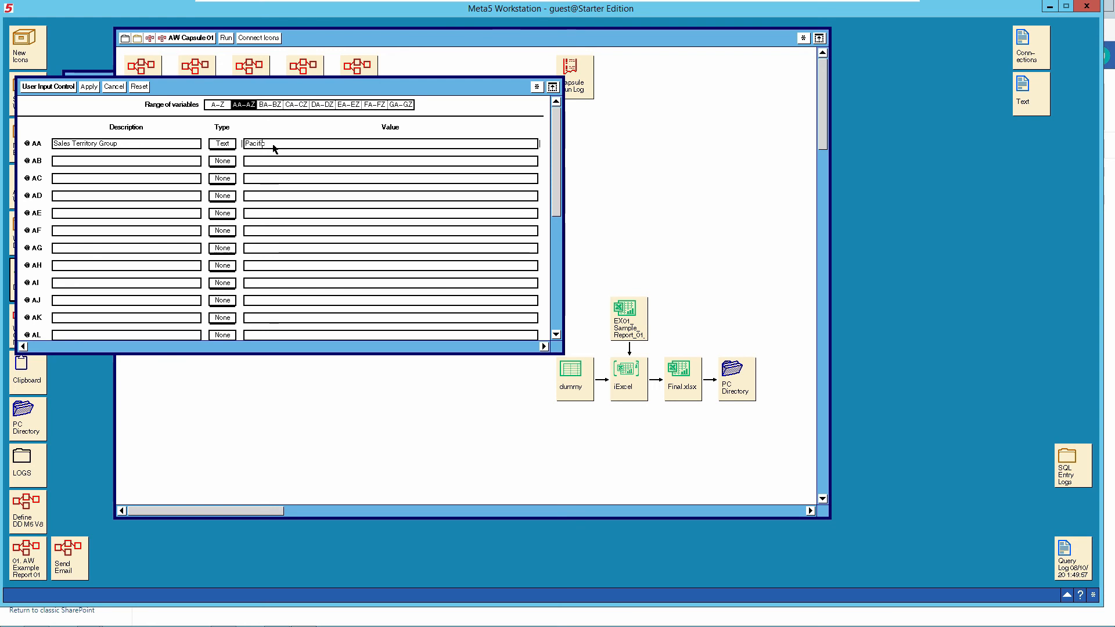
left_click(114, 86)
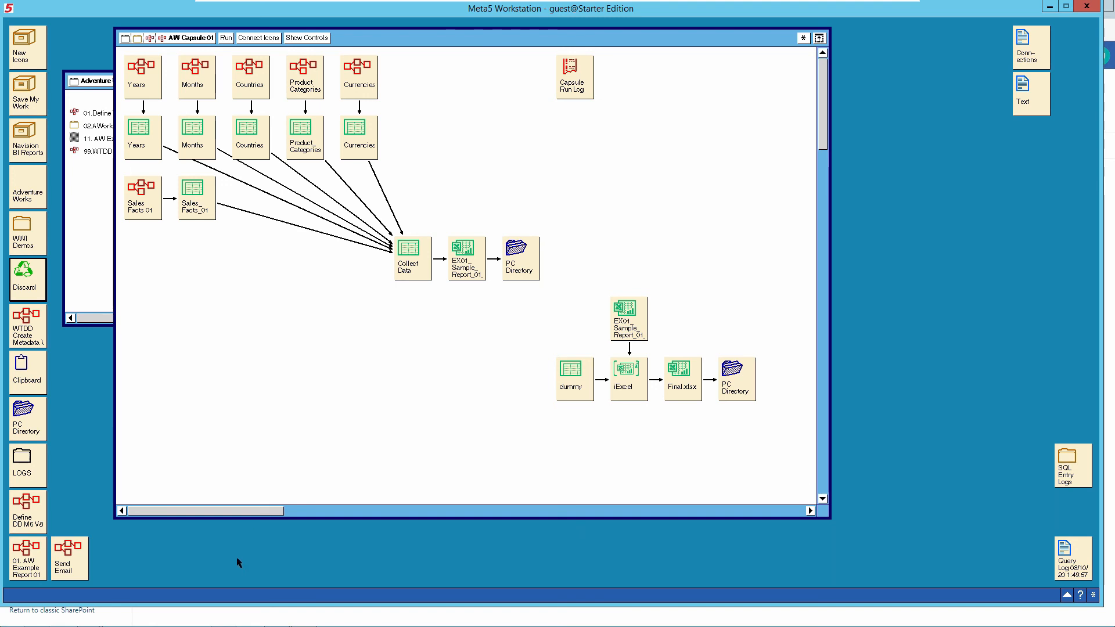
Switch to File Explorer and open the report workbook in the Europe folder of A01-Adventure-Works
mouse_move(233, 624)
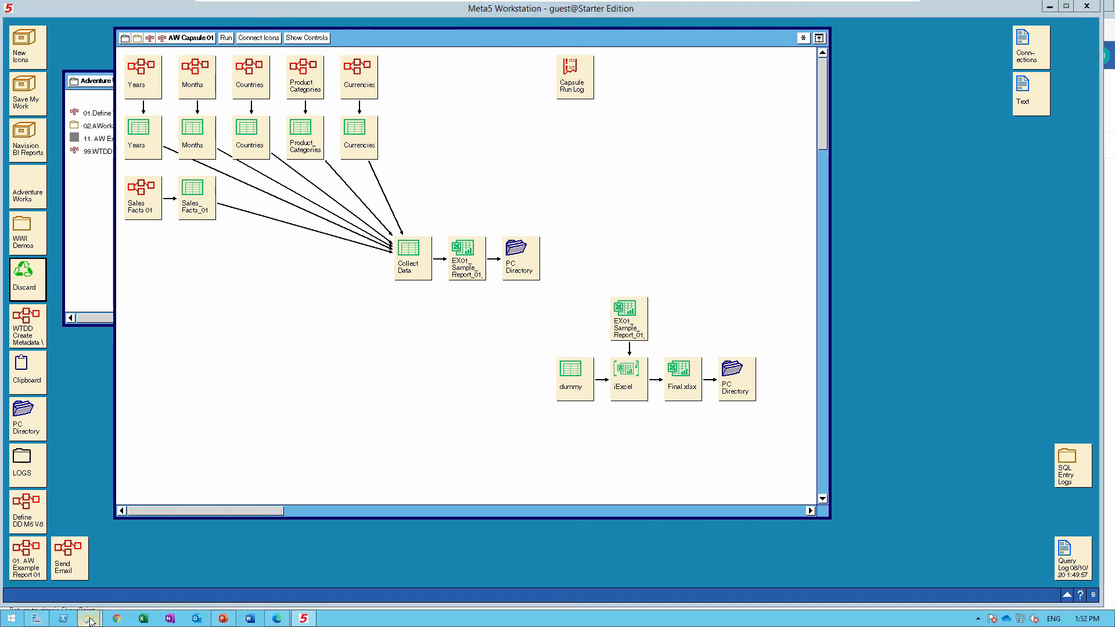
mouse_move(90, 618)
left_click(201, 575)
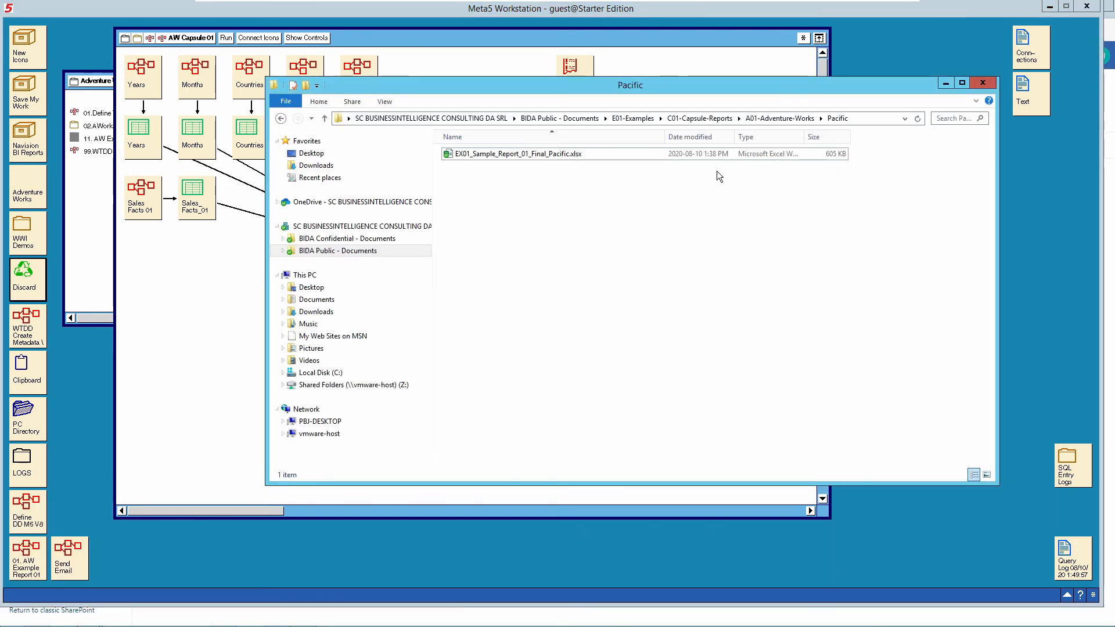
left_click(758, 119)
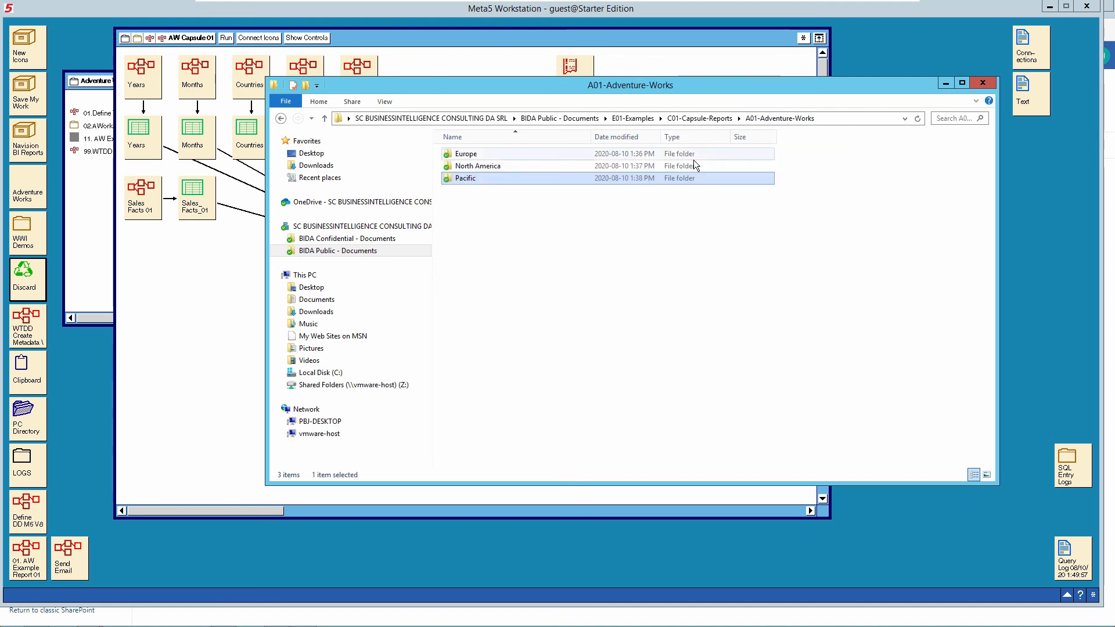
double_click(476, 155)
double_click(477, 156)
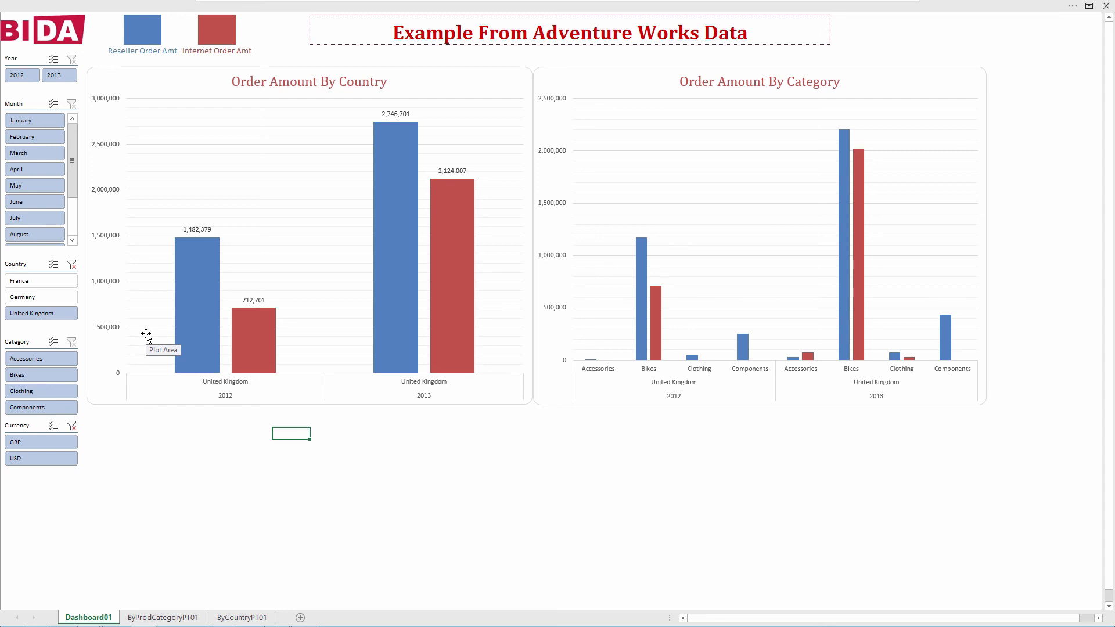
Turn on multi-select in the Country slicer and add France and Germany to the United Kingdom selection
left_click(53, 270)
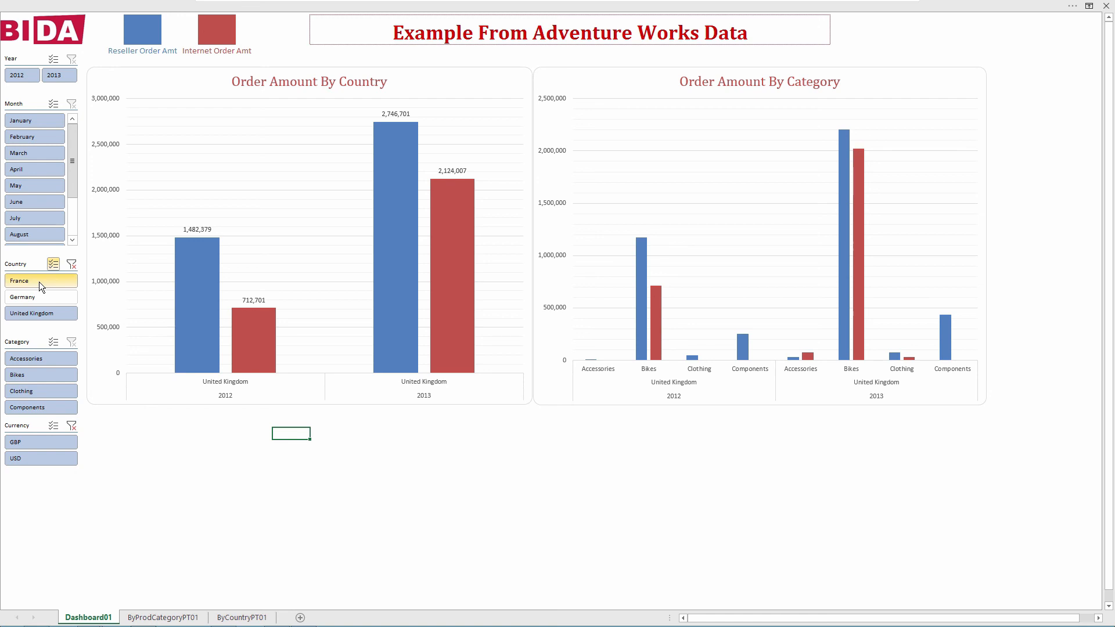
left_click(39, 281)
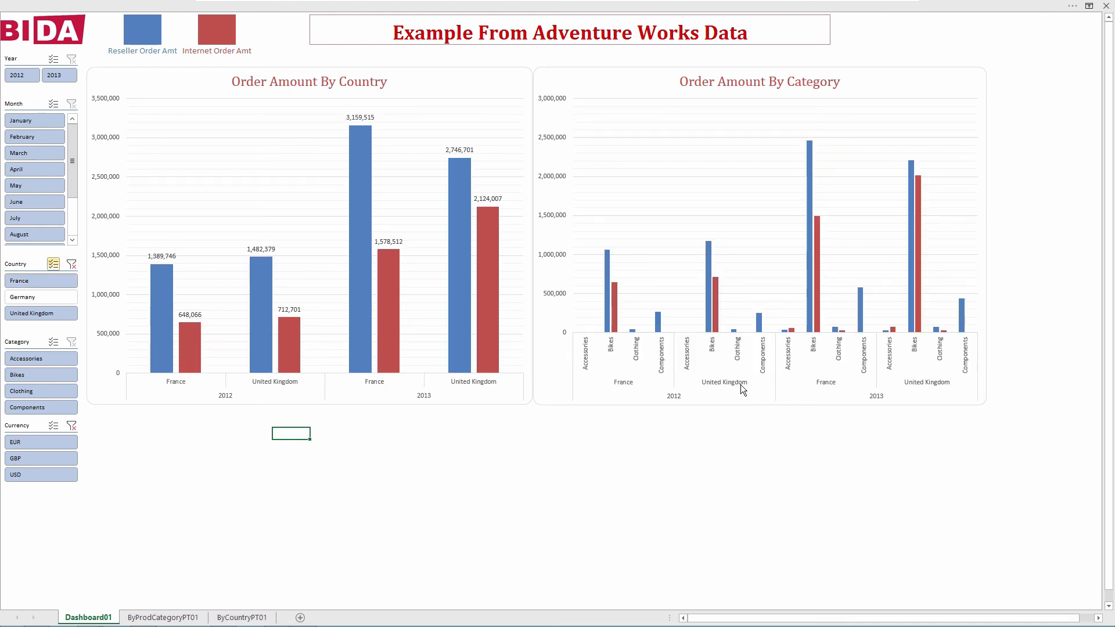
left_click(33, 299)
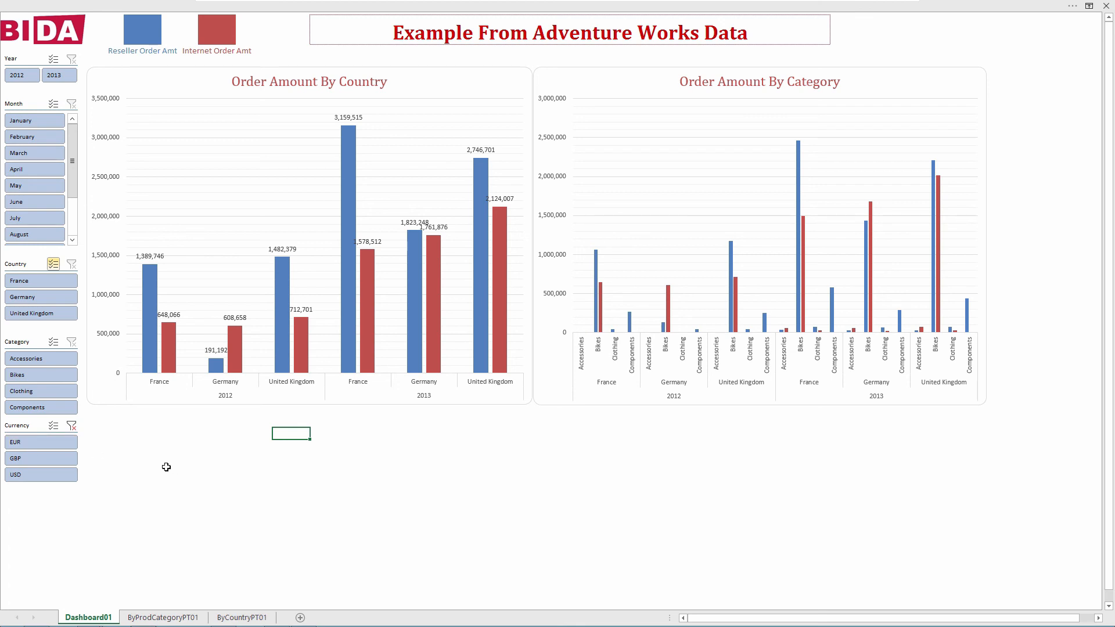
Filter the dashboard by currency EUR, GBP and finally USD, and limit the product category to Bikes
left_click(42, 440)
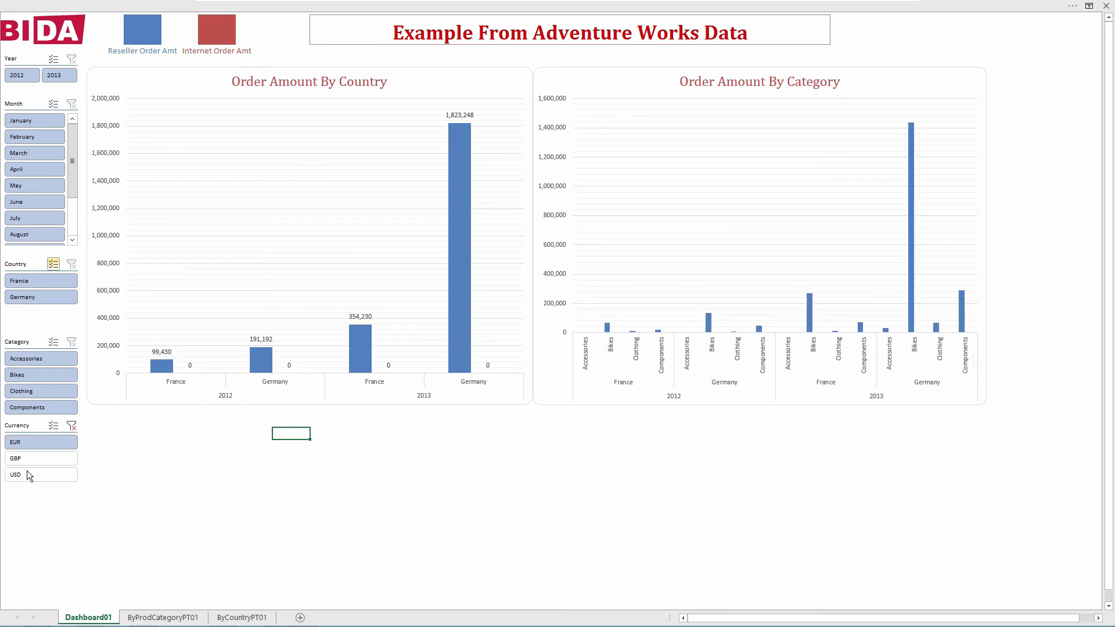
left_click(47, 457)
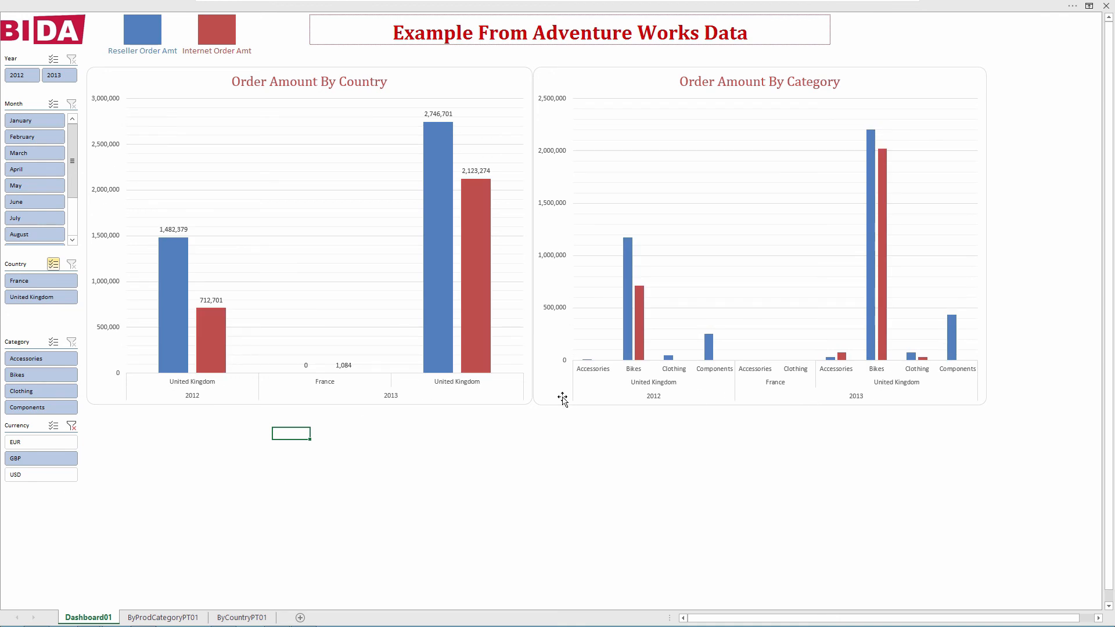
left_click(17, 475)
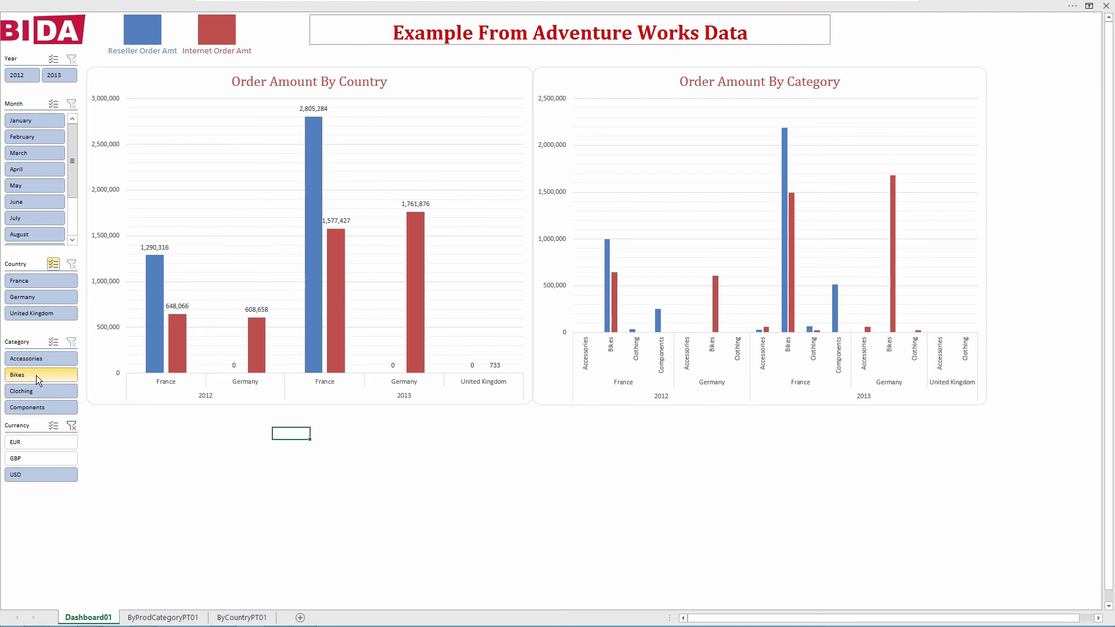
left_click(36, 375)
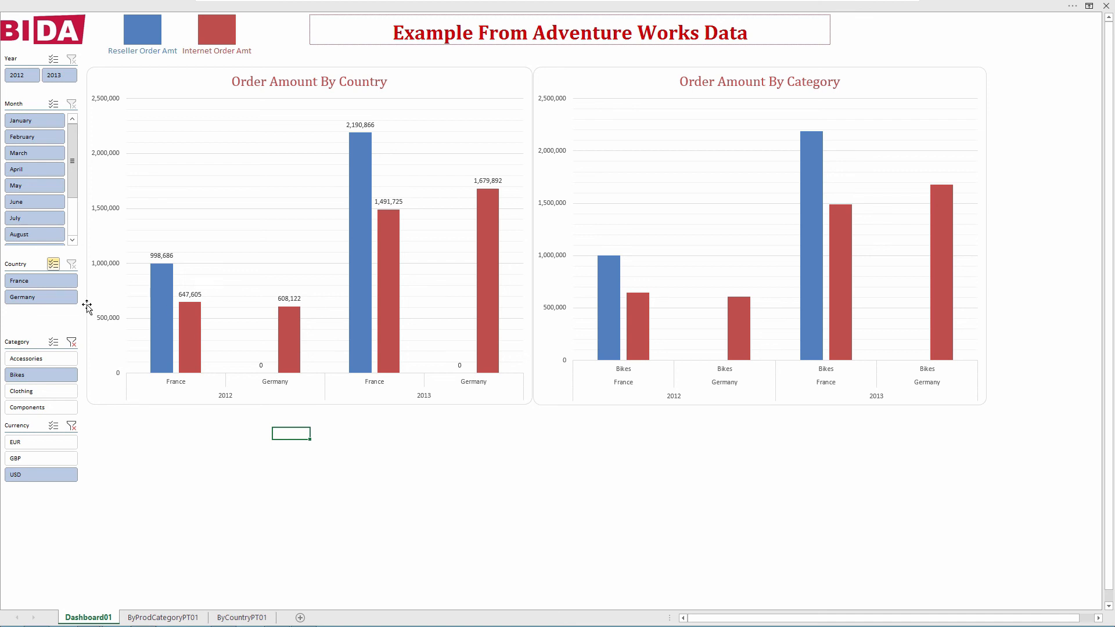
Set the ribbon display to show tabs and commands, and dismiss the AutoSave notice
left_click(1090, 6)
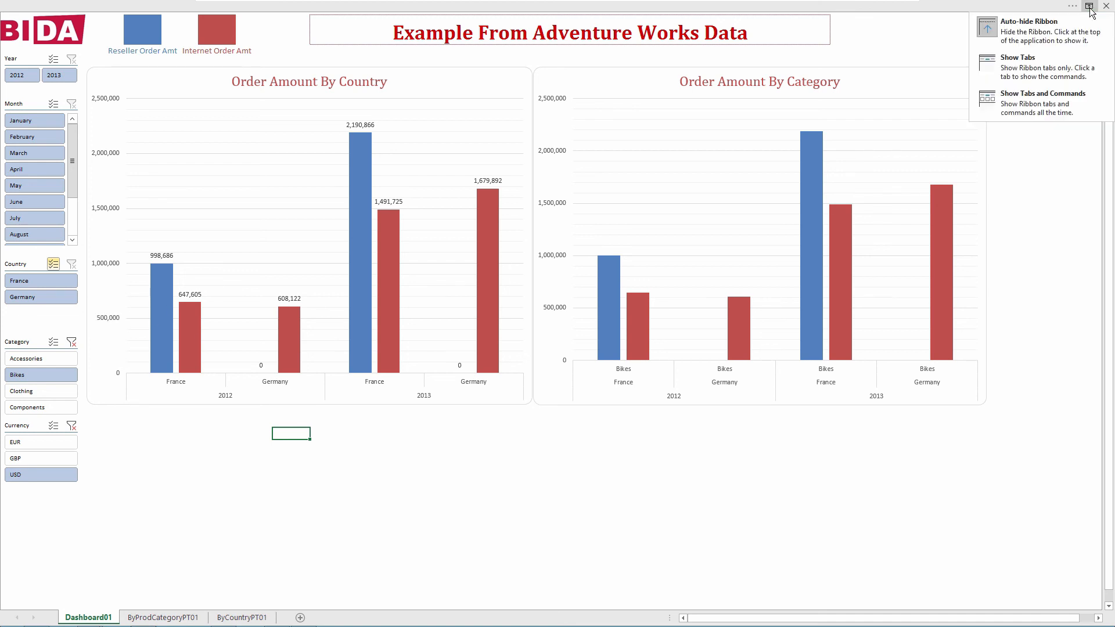
left_click(1031, 102)
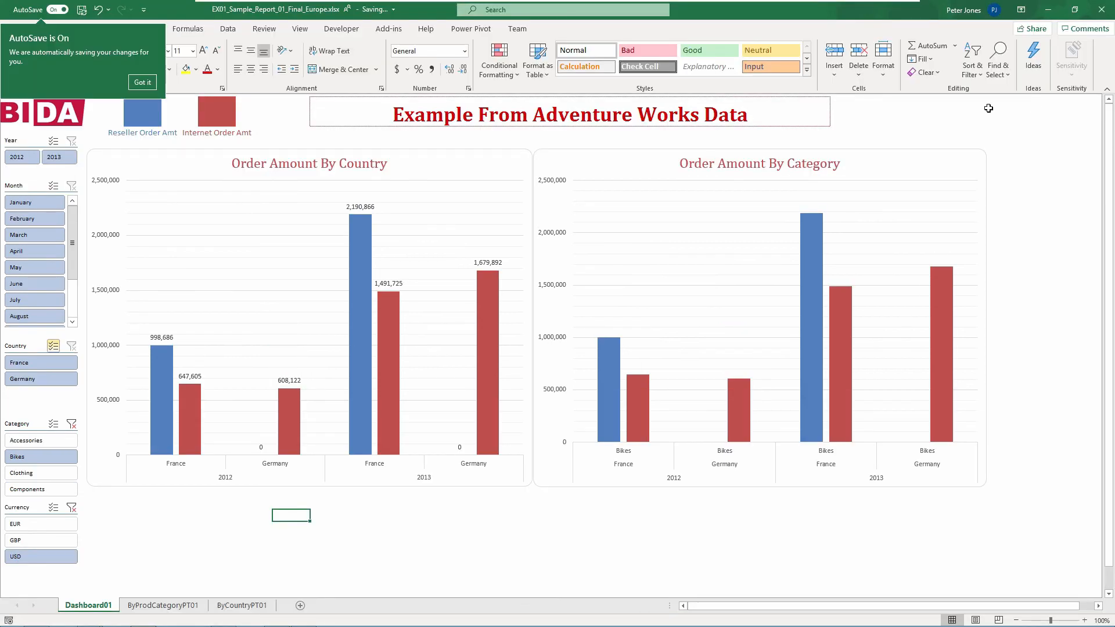
left_click(142, 82)
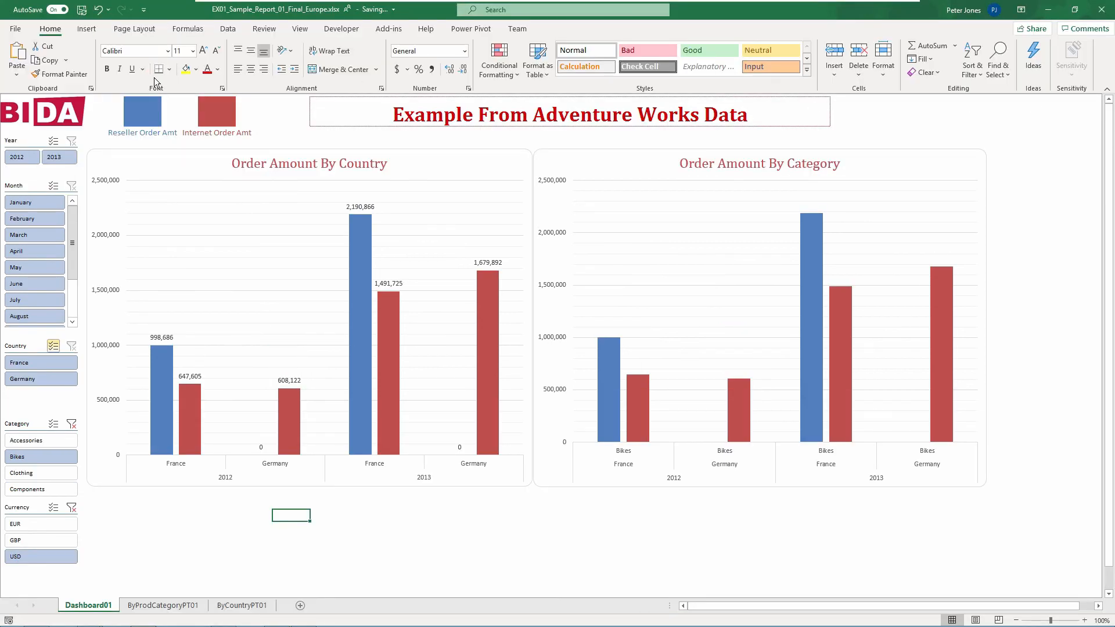
Open the workbook's Power Pivot data model and examine the table relationships in Diagram View
left_click(470, 30)
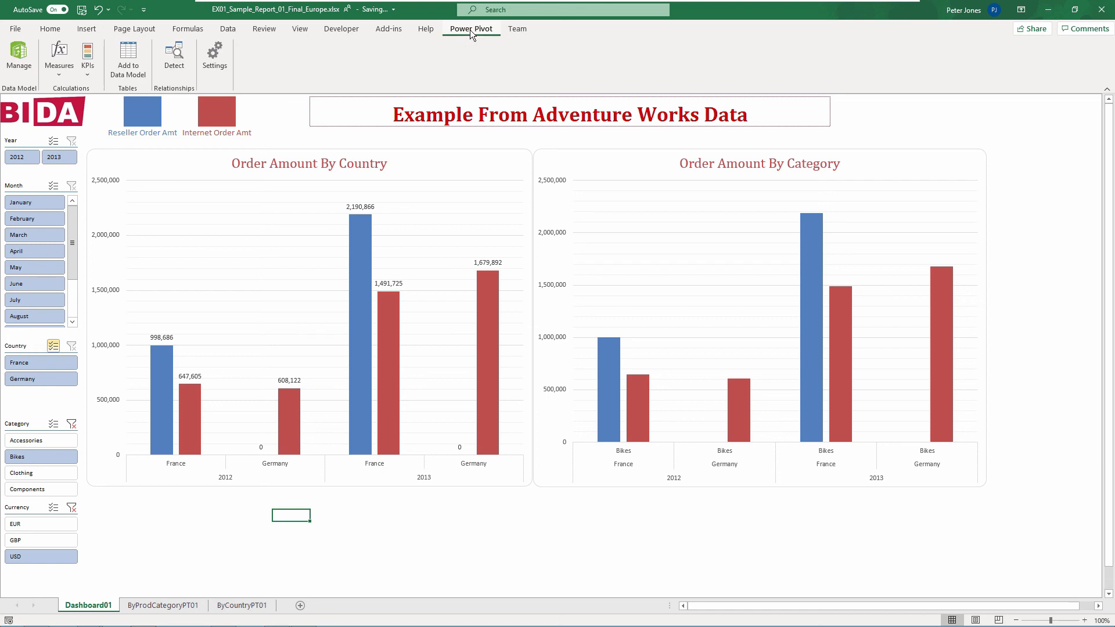
left_click(21, 73)
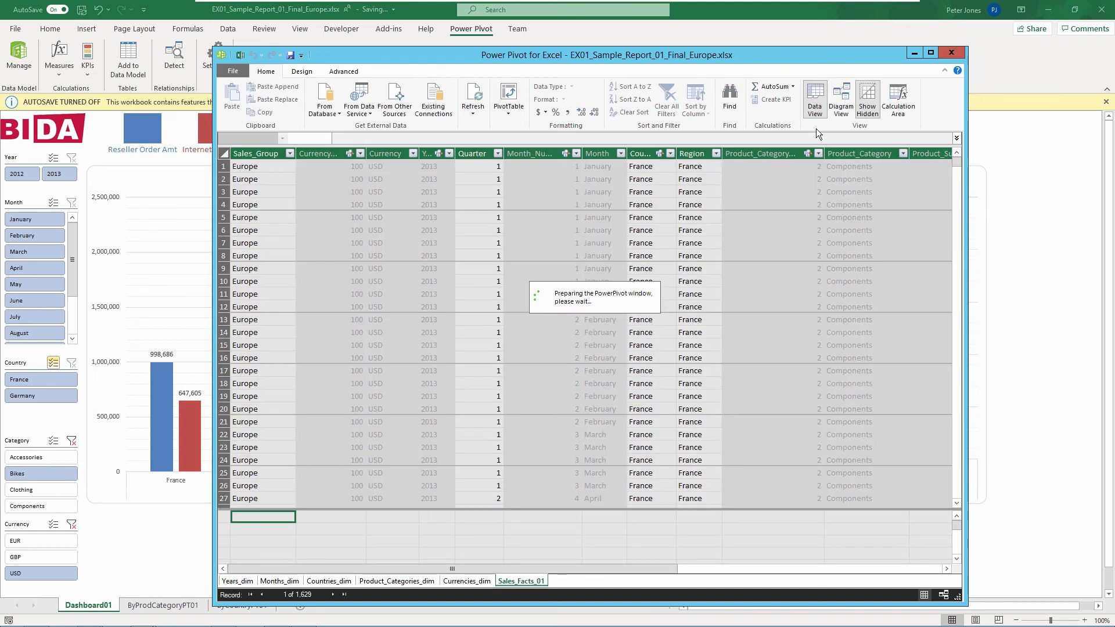
left_click(842, 102)
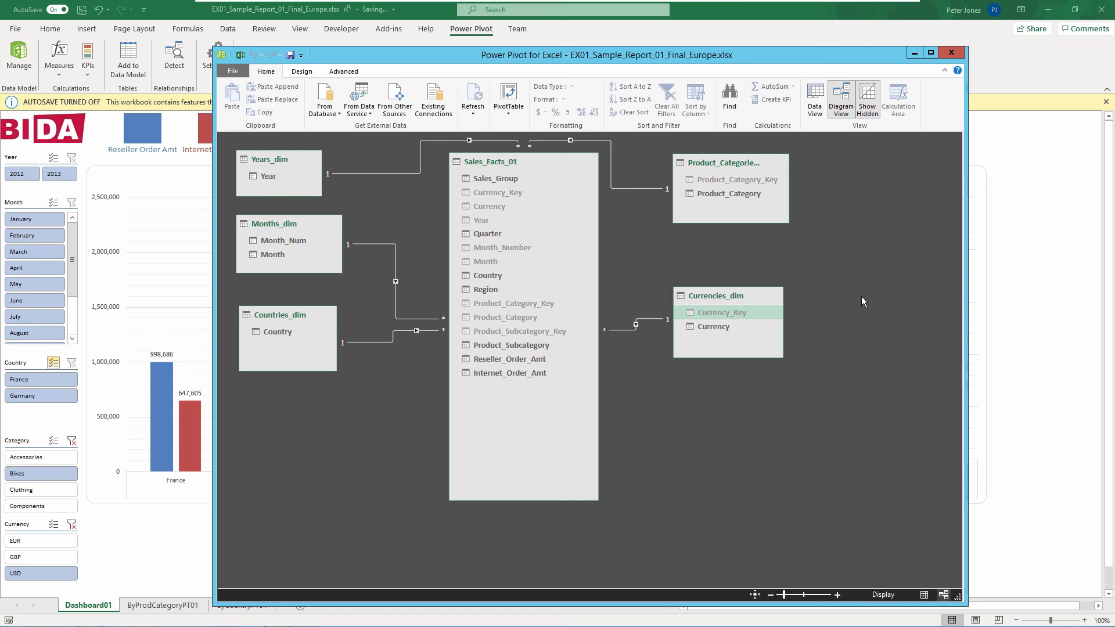
Return the data model to Data View and look through the year, month, country, product category and currency dimension tables
left_click(816, 103)
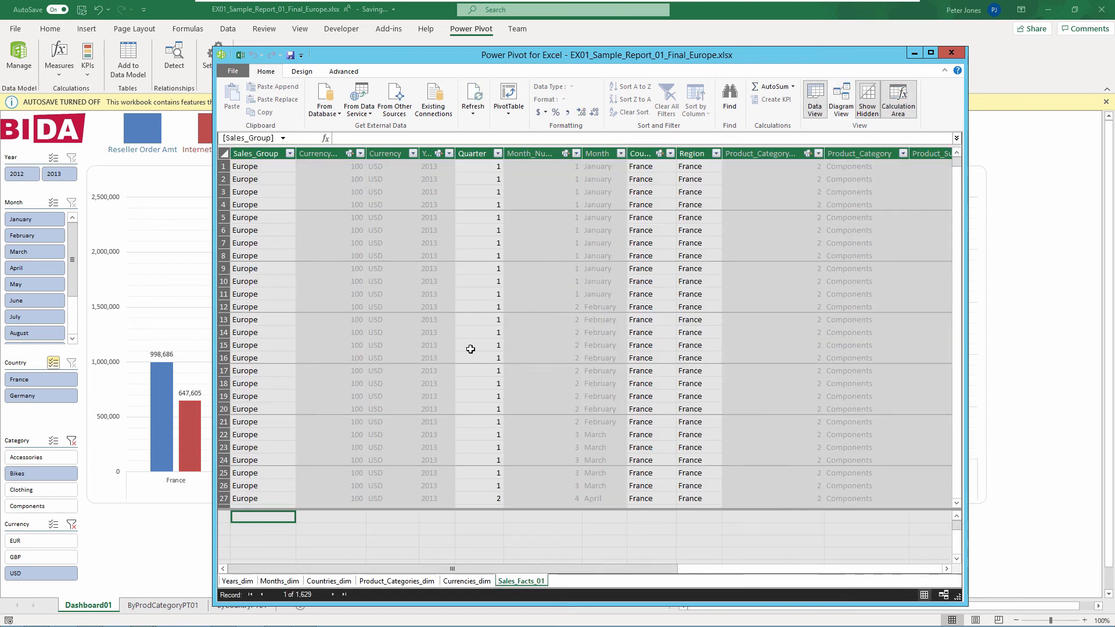
left_click(249, 579)
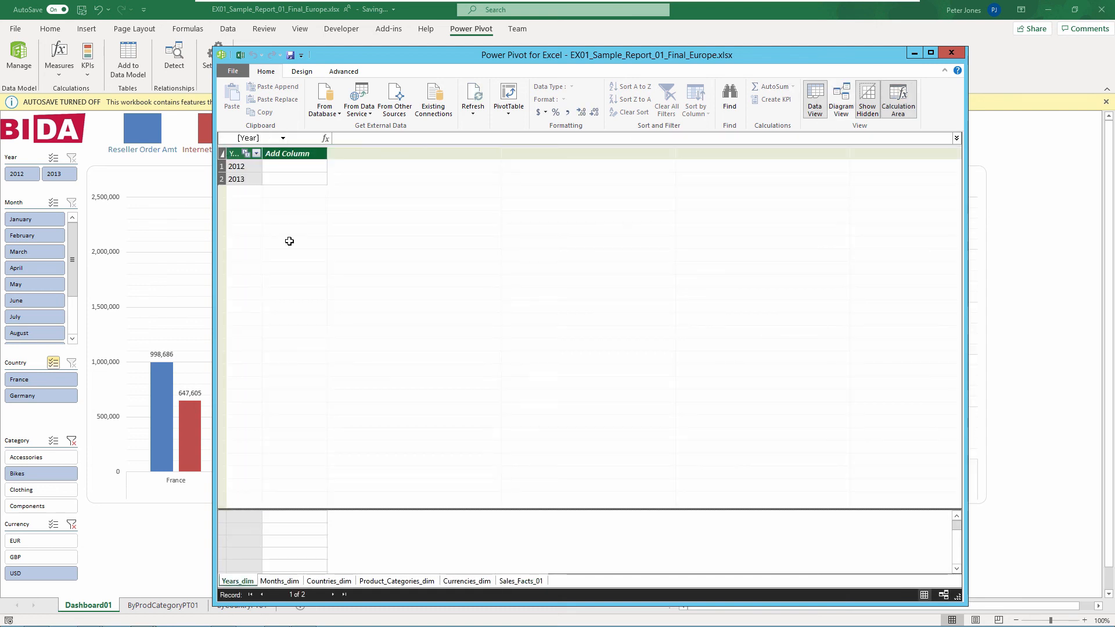
left_click(289, 581)
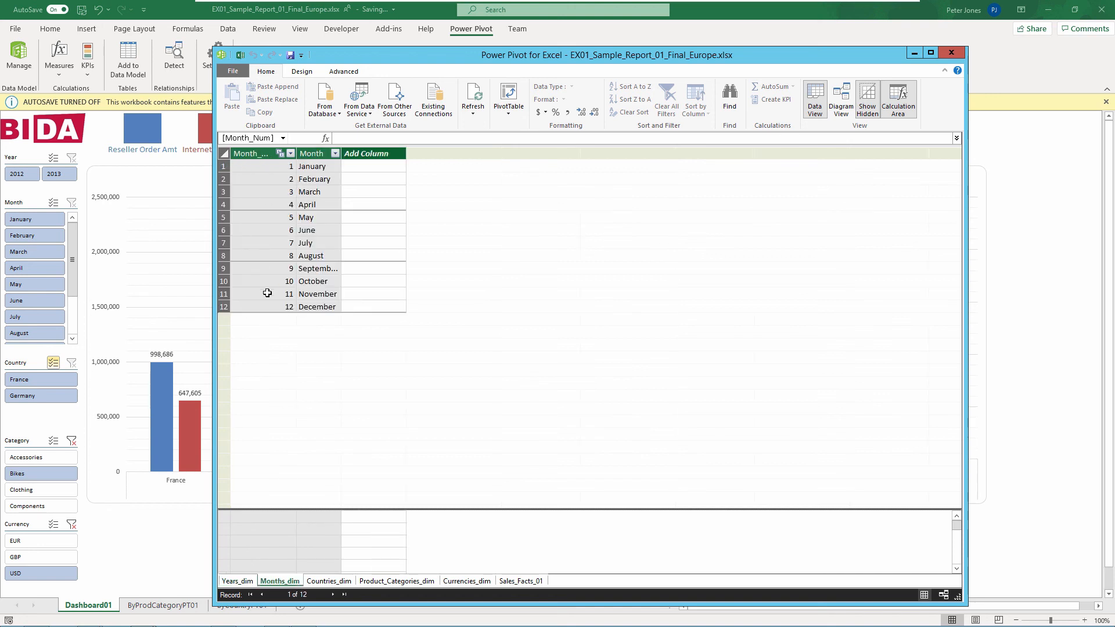
left_click(329, 581)
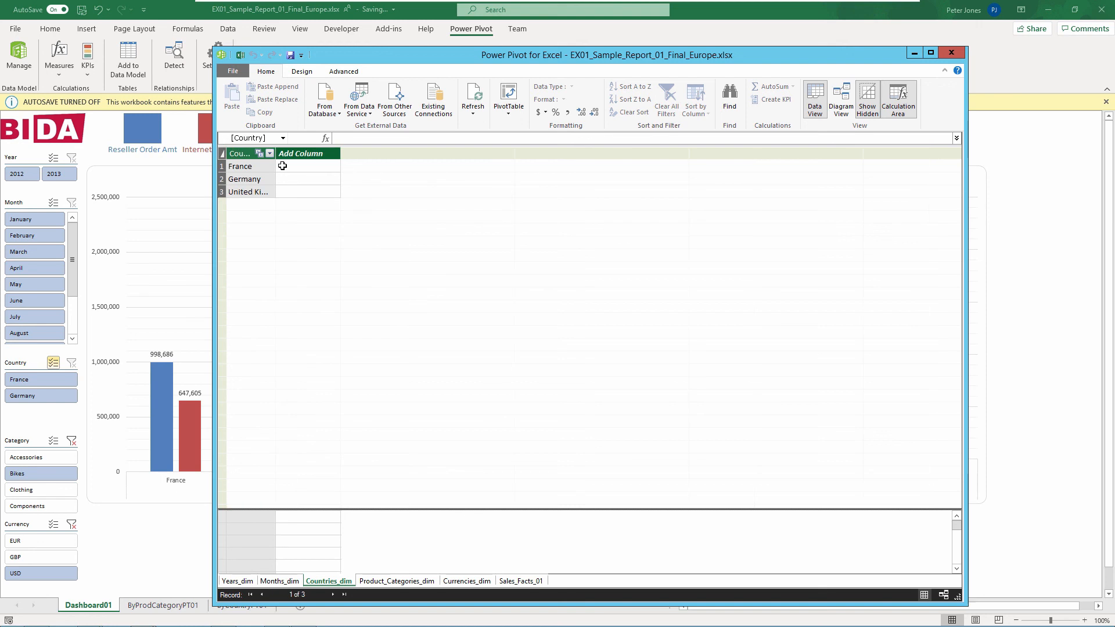
left_click(400, 582)
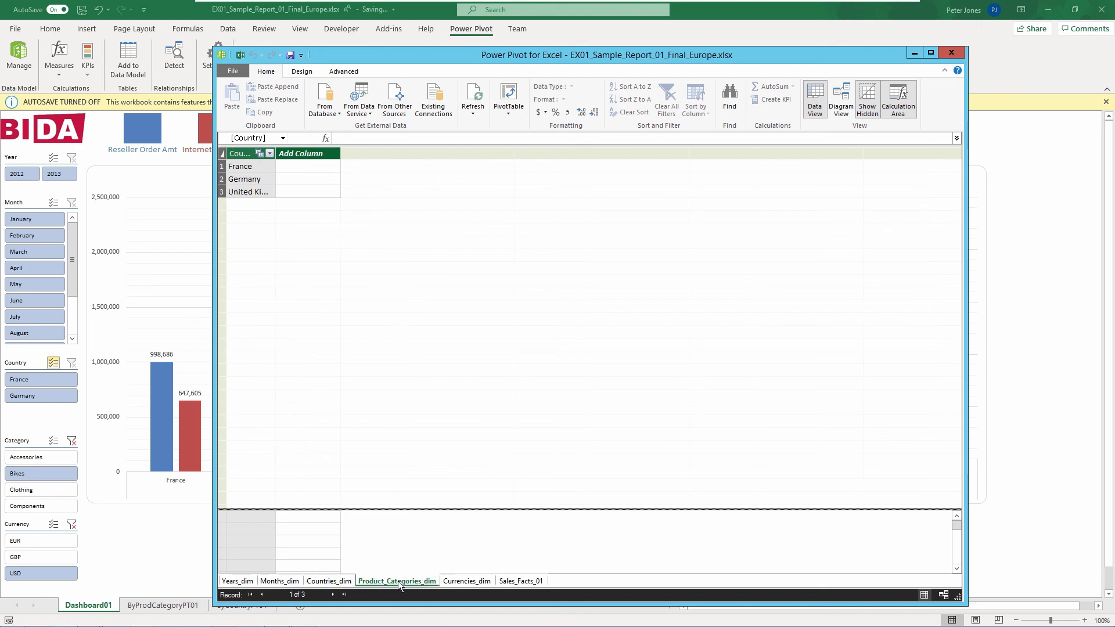
left_click(336, 583)
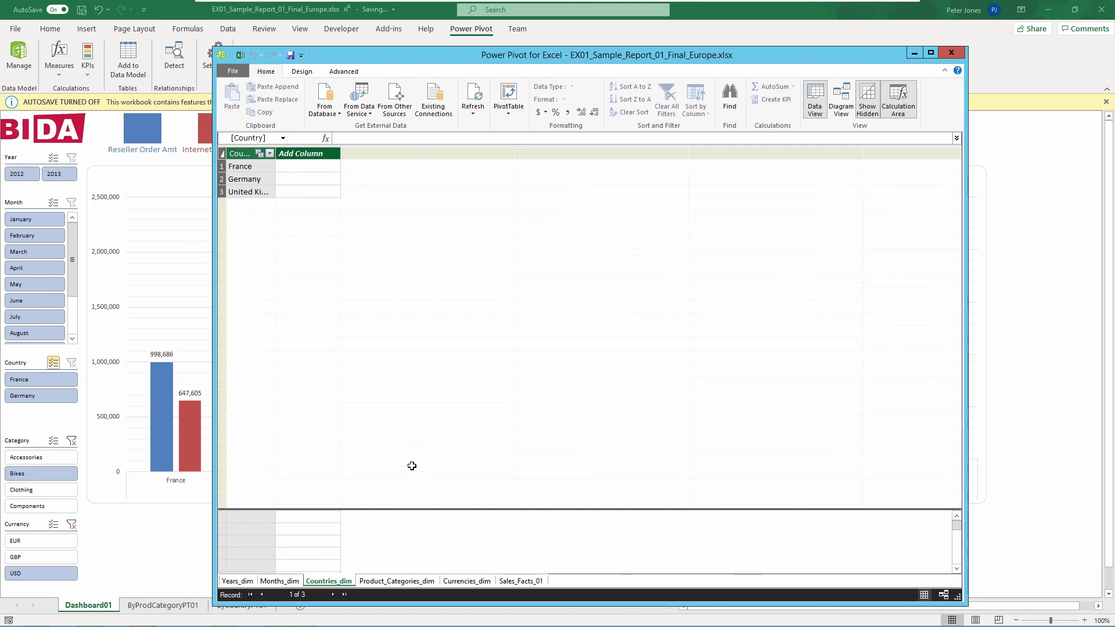
left_click(408, 582)
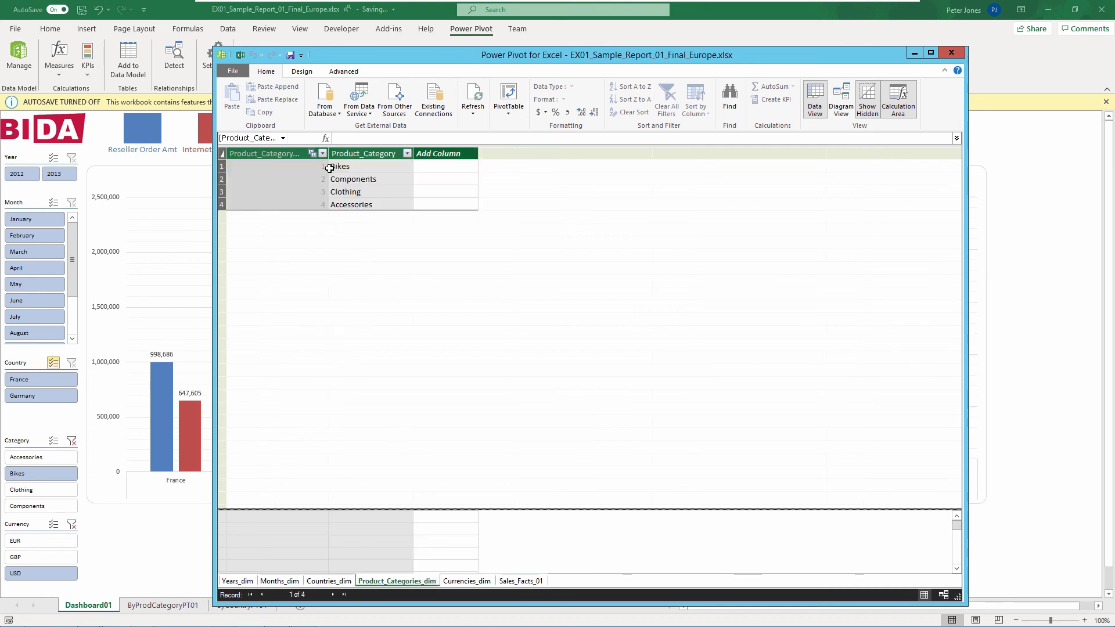
left_click(468, 581)
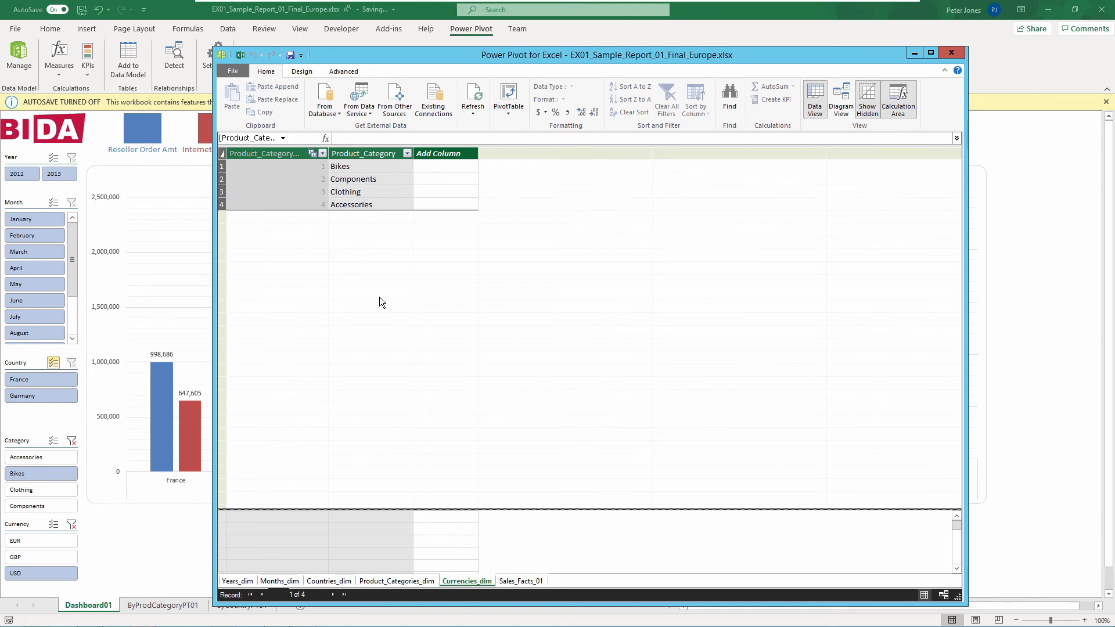
Examine the rows of Sales_Facts_01 from first to last, including the product subcategory and the reseller and internet order amount columns
left_click(520, 581)
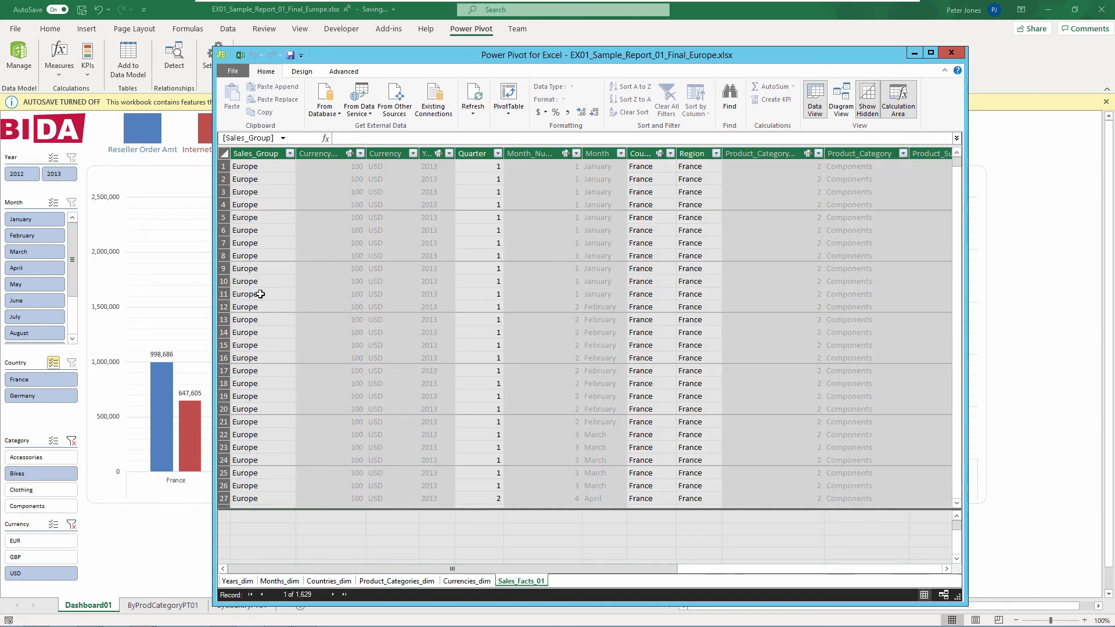
left_click_drag(956, 166, 959, 499)
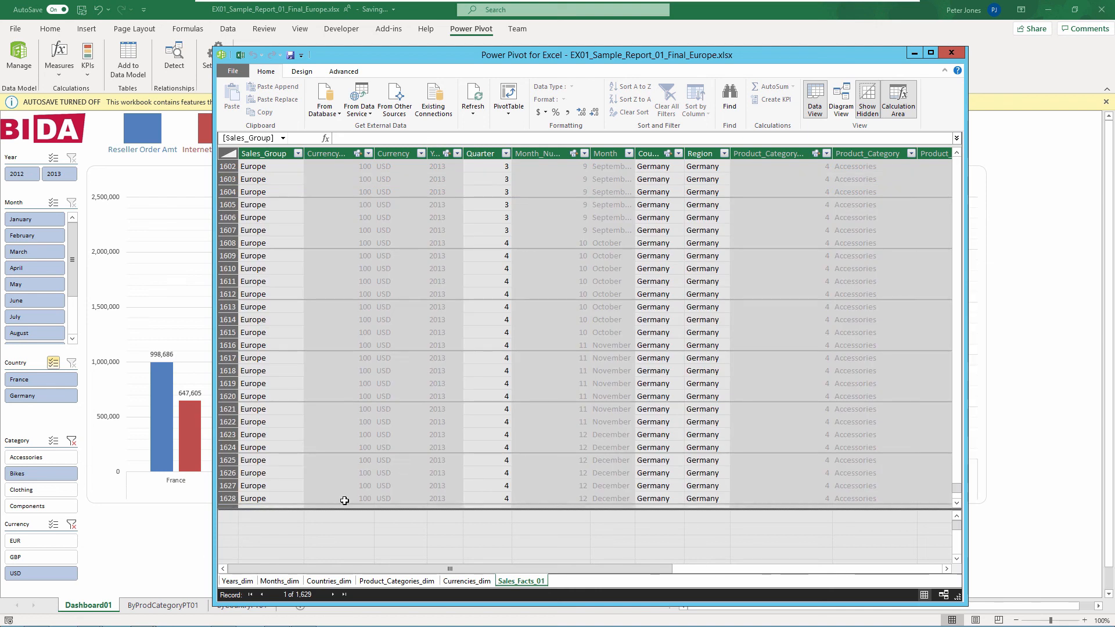
left_click(956, 503)
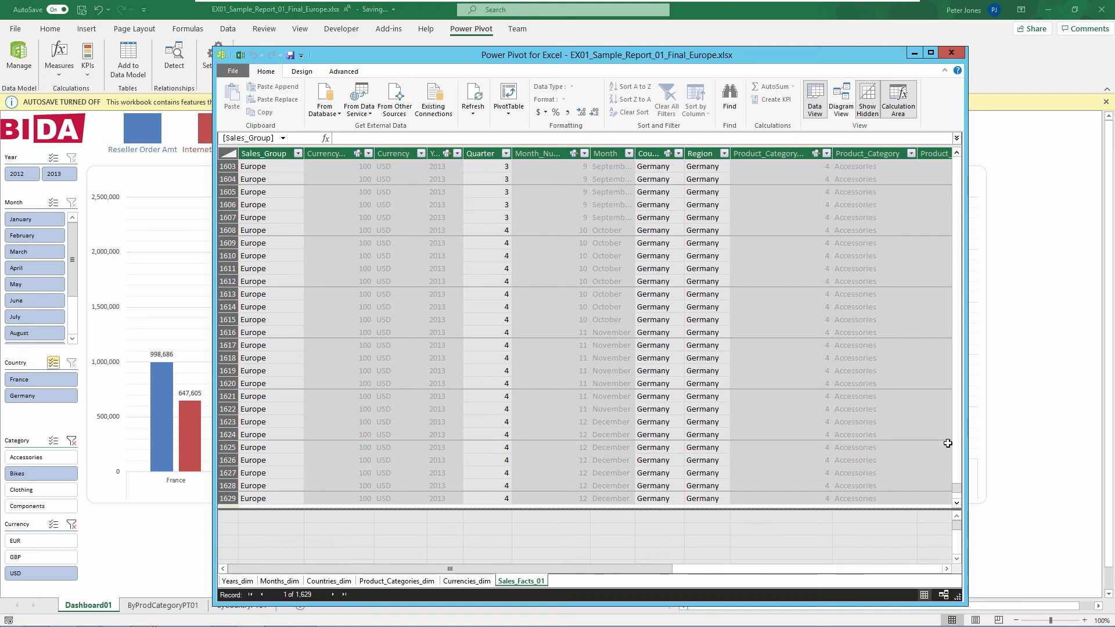
left_click_drag(956, 489, 961, 163)
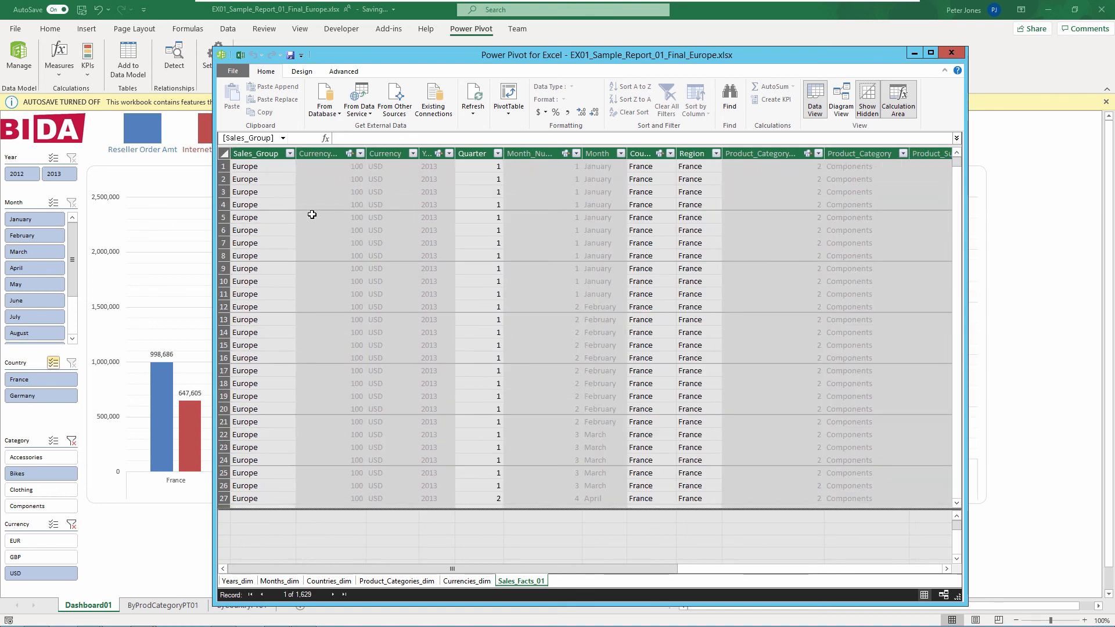
left_click(939, 570)
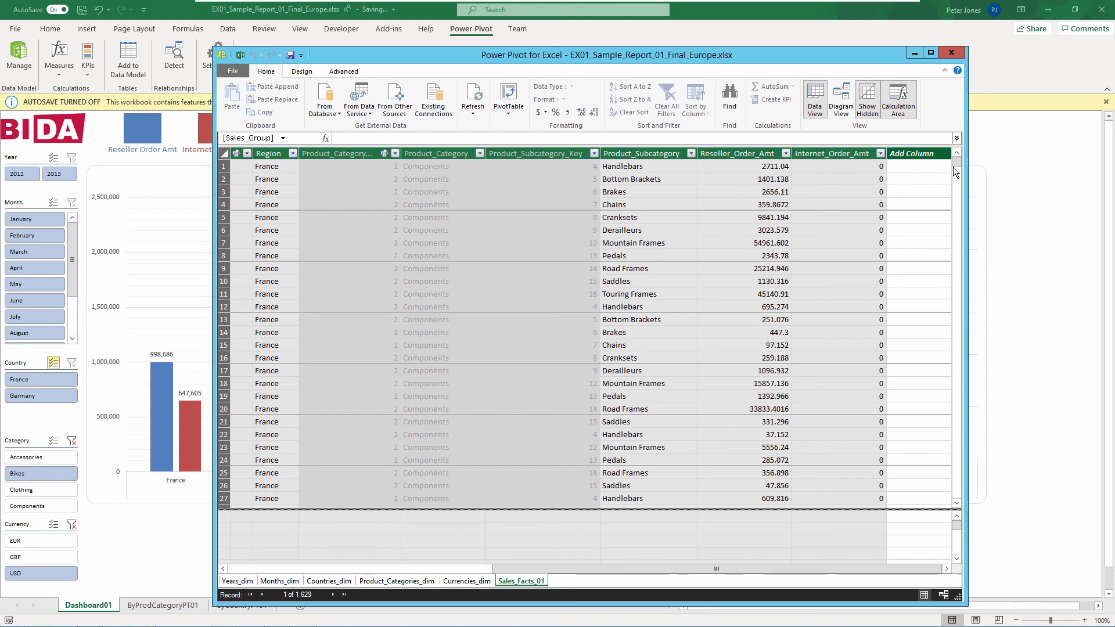
scroll(957, 482, "down", 20)
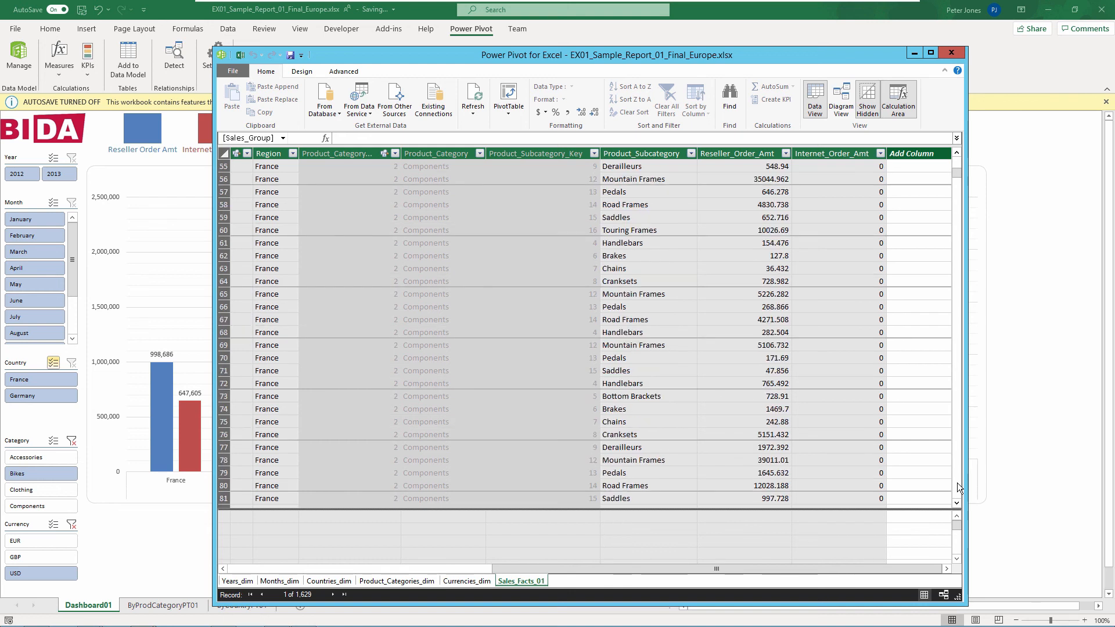
scroll(957, 482, "down", 20)
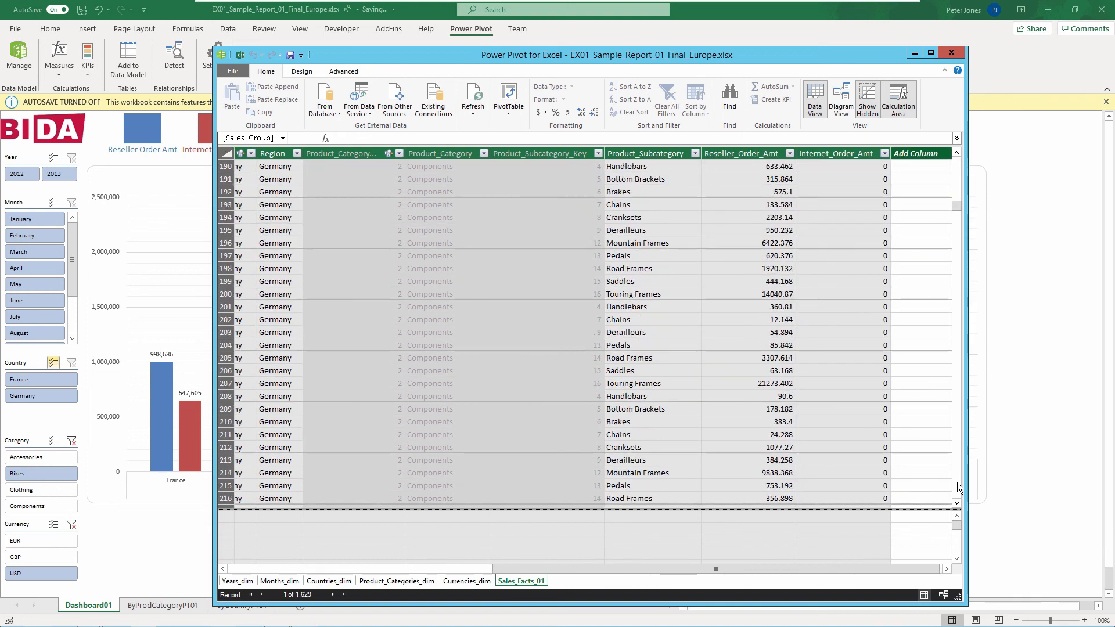
left_click_drag(957, 221, 953, 361)
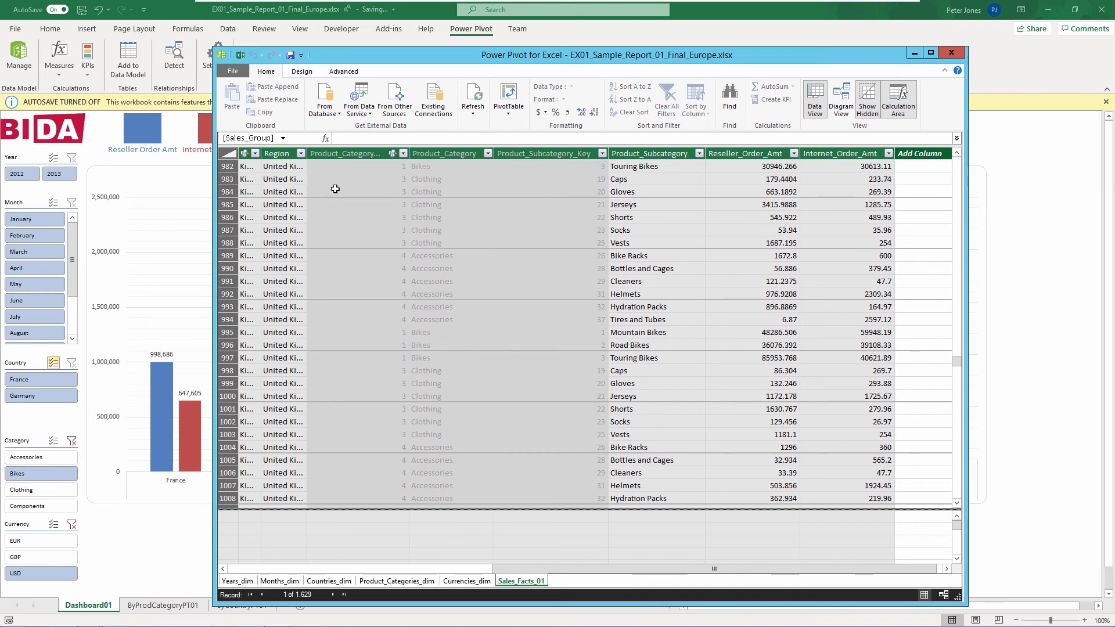
Close the Power Pivot window and the Europe report workbook, and return to AW Capsule 01 in Meta5 Workstation
left_click(951, 53)
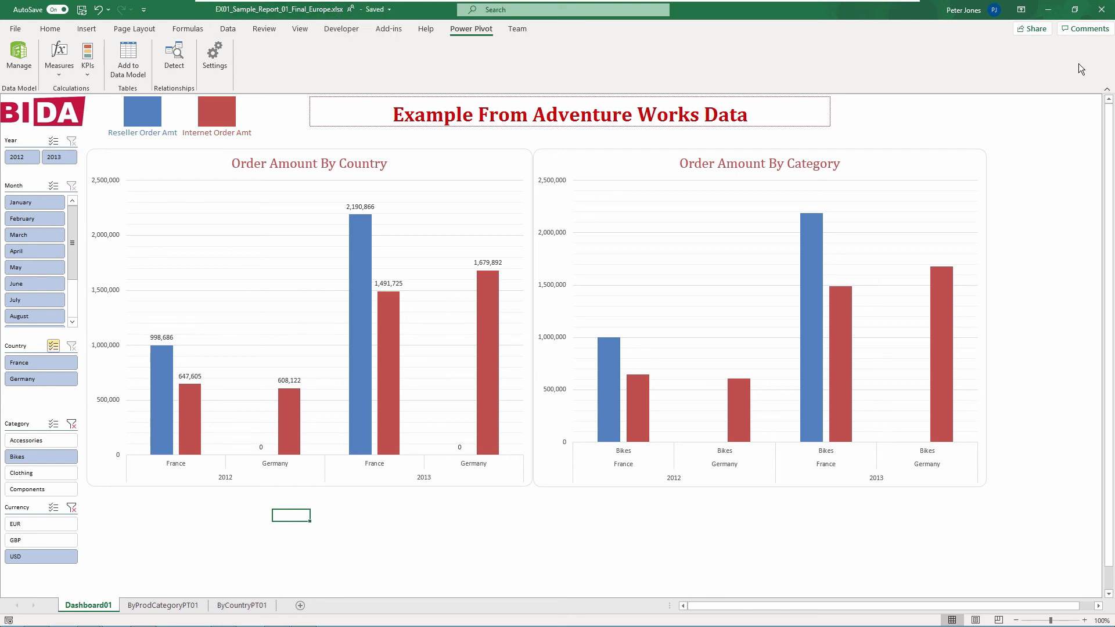
left_click(1102, 9)
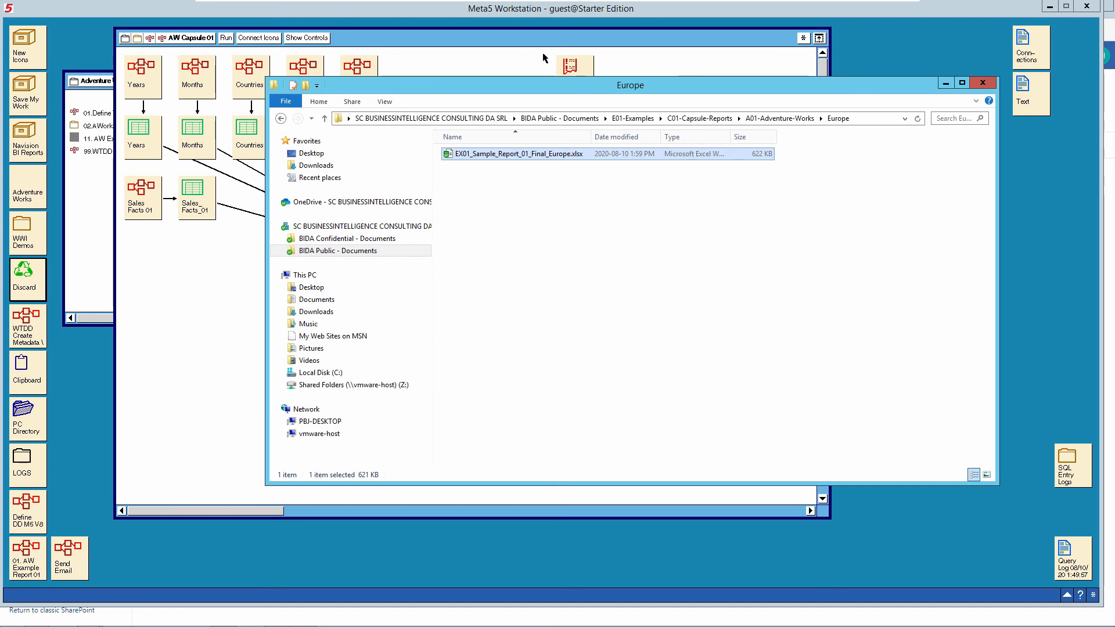
left_click(543, 45)
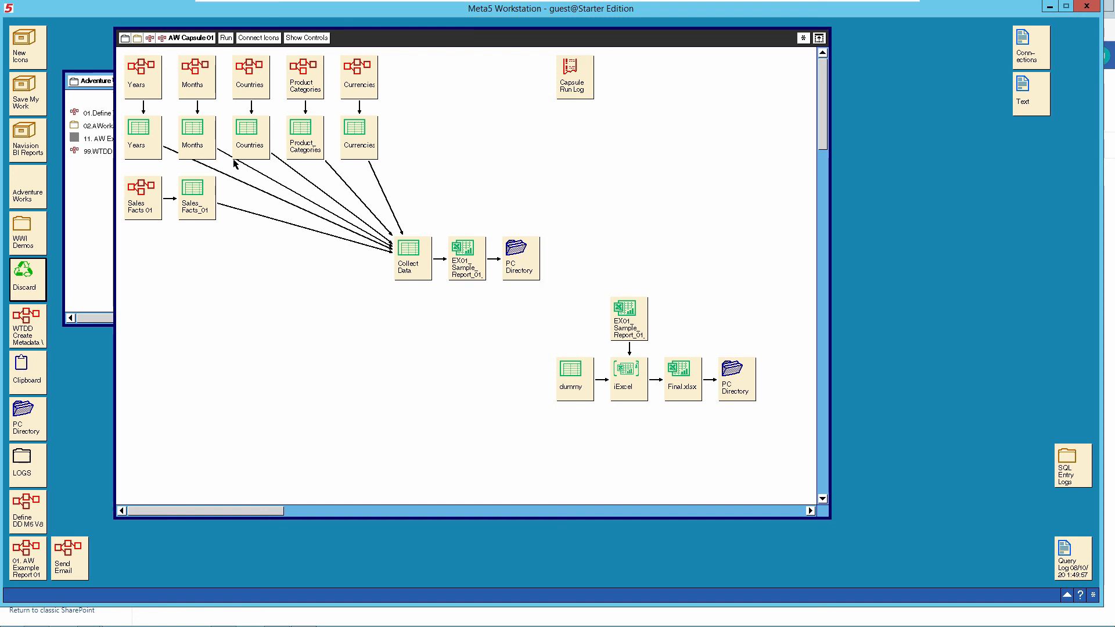
Open the Years query inside the Years capsule of AW Capsule 01 and show its query controls to inspect the OrderCalendarYear constraint
left_click(296, 306)
double_click(149, 96)
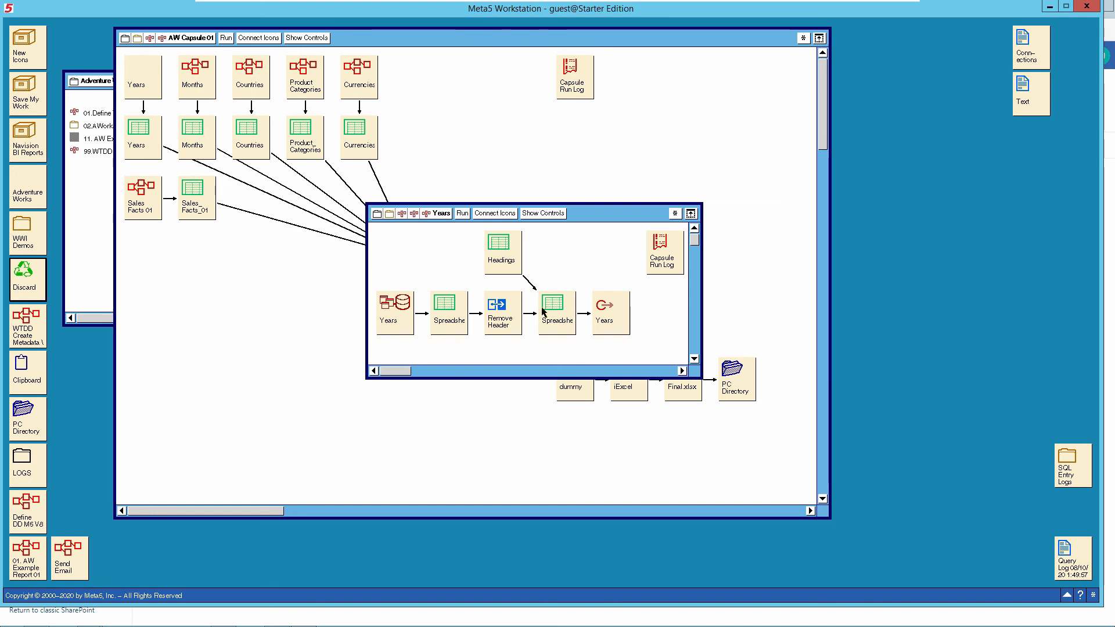
double_click(395, 318)
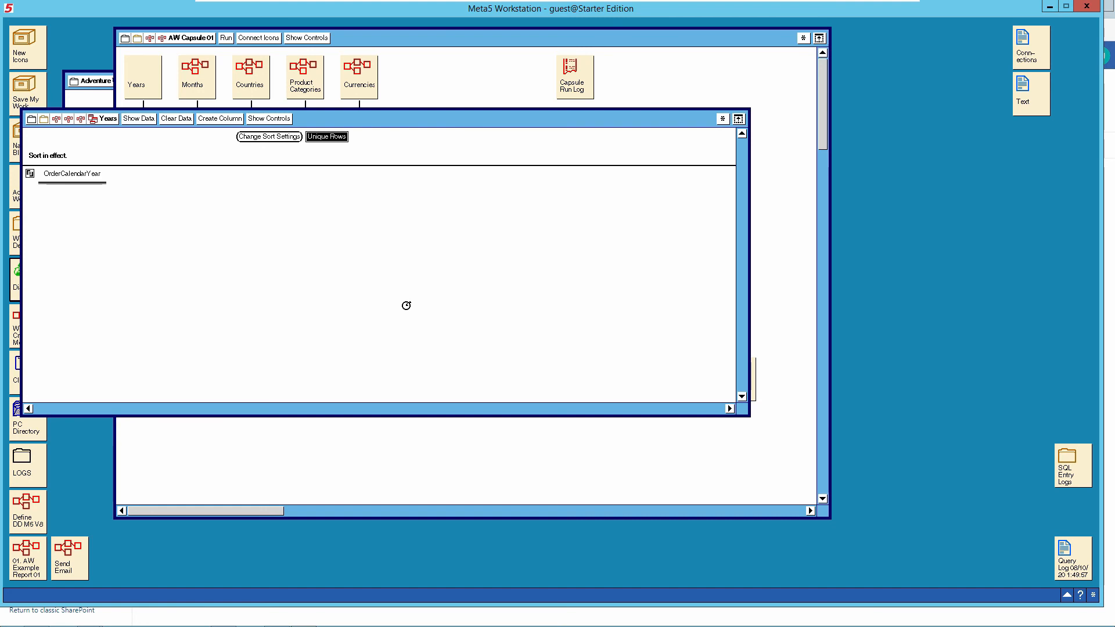
left_click(255, 119)
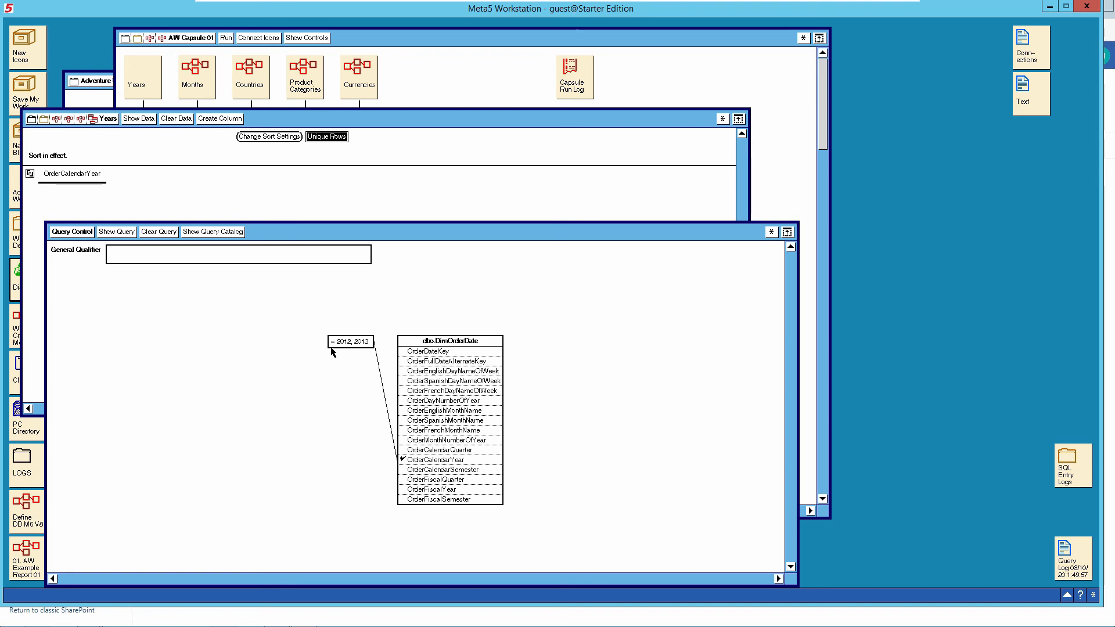
Start a query log for the Years query and enlarge the log window over the Query Control window
left_click(723, 119)
left_click(733, 146)
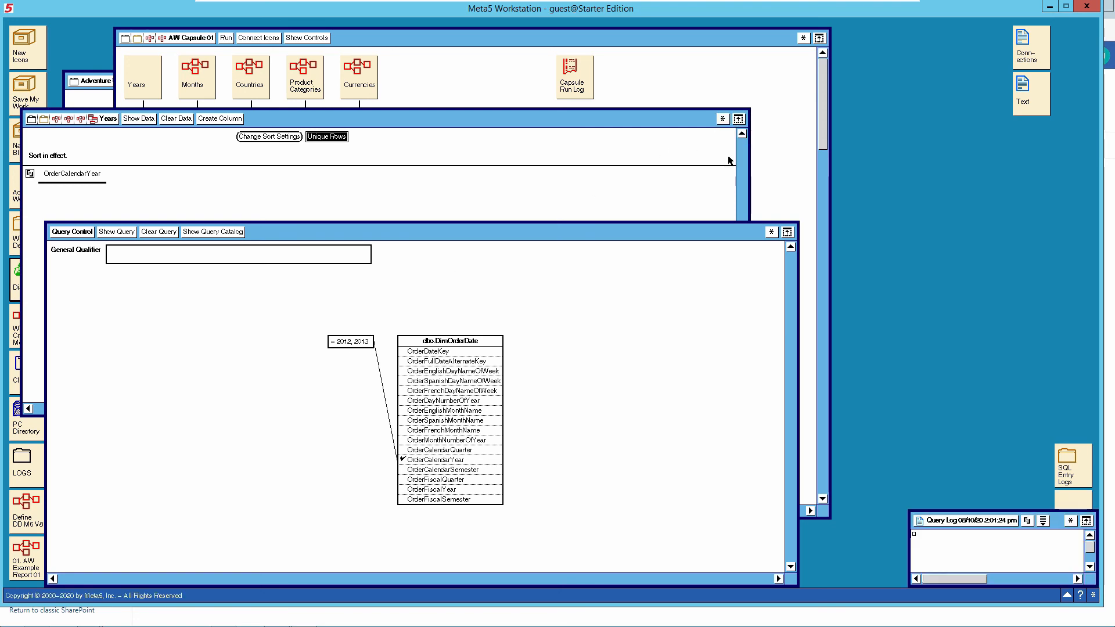
left_click_drag(902, 498, 657, 277)
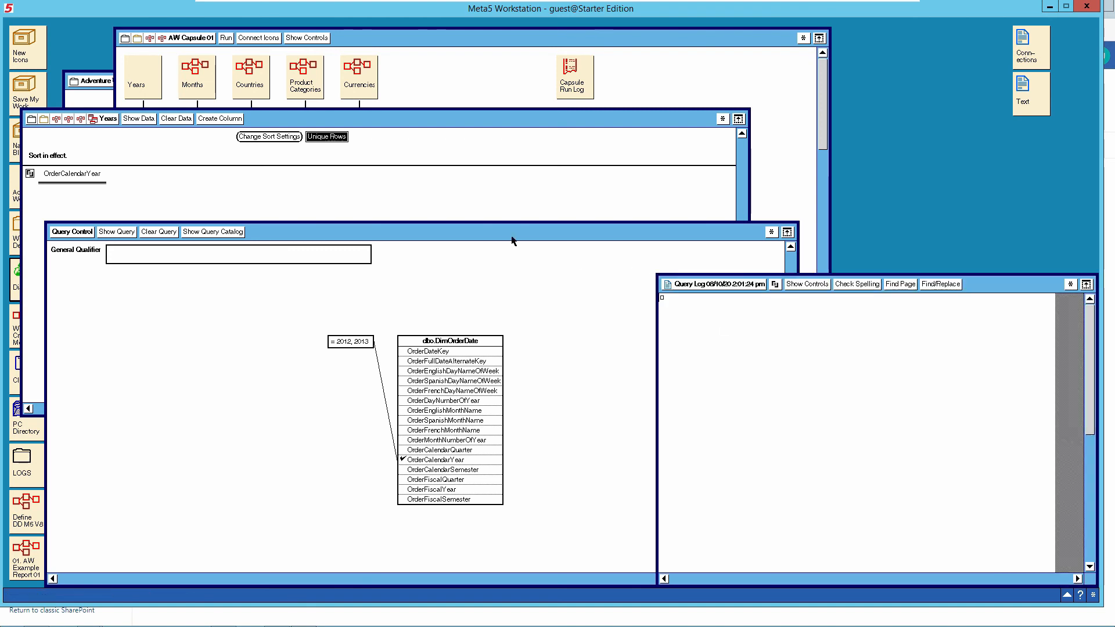
Retrieve the Years query's data, read the SQL statement recorded in the query log, and close the log and the query
left_click(136, 120)
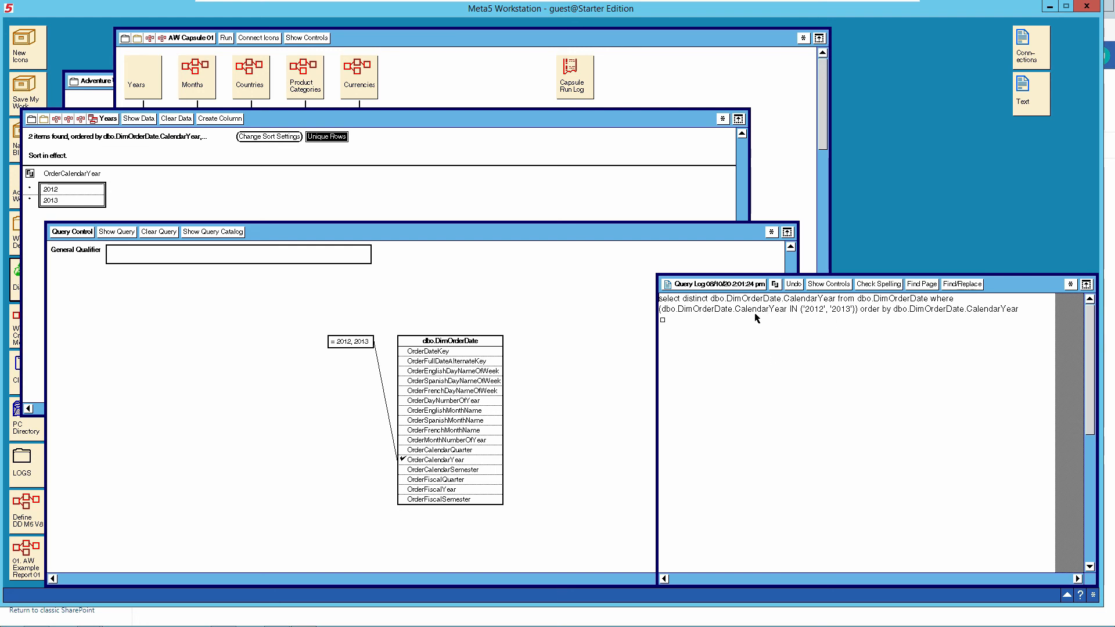
left_click(719, 289)
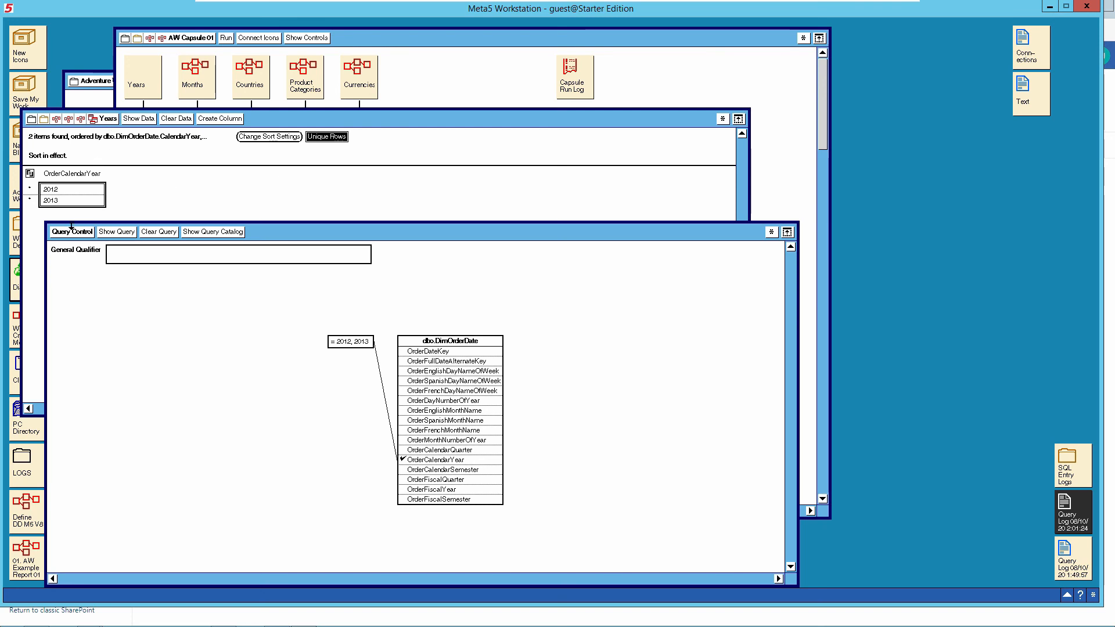
left_click(107, 119)
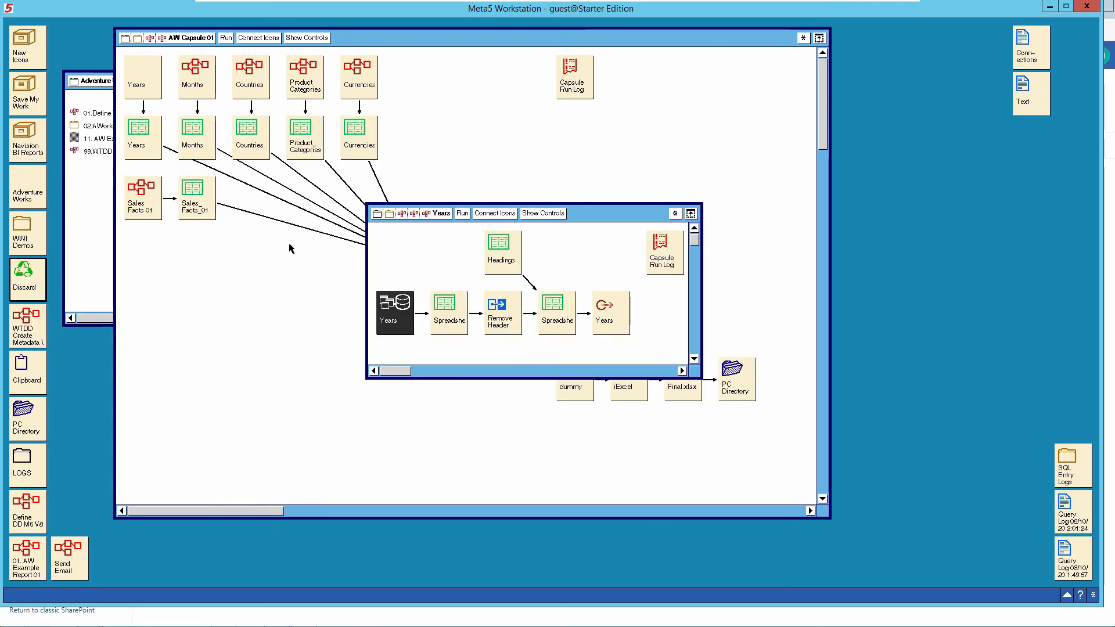
Inspect the spreadsheet fed by the Years query and the Compress program controls of the Remove Header transformer, closing both without applying changes
double_click(458, 311)
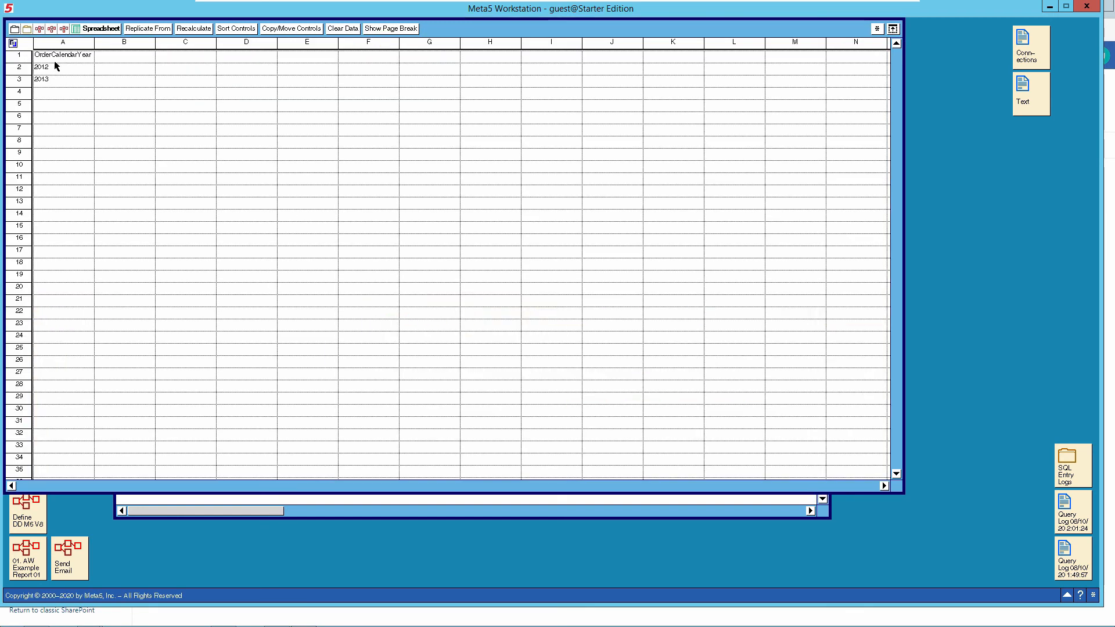
left_click(96, 29)
double_click(504, 313)
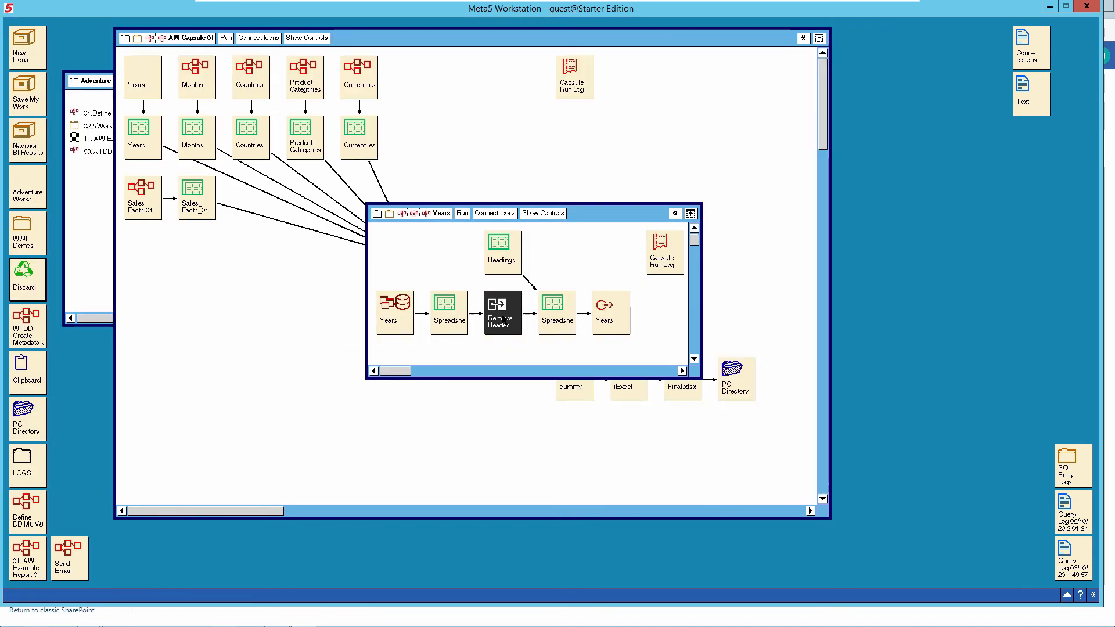
left_click(210, 49)
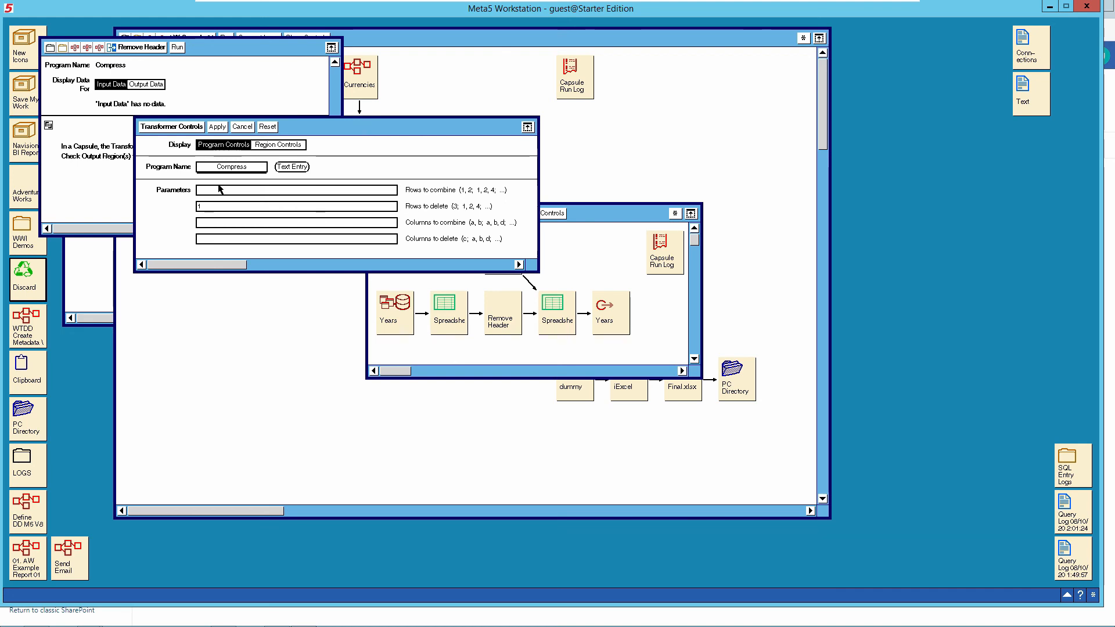
left_click(241, 127)
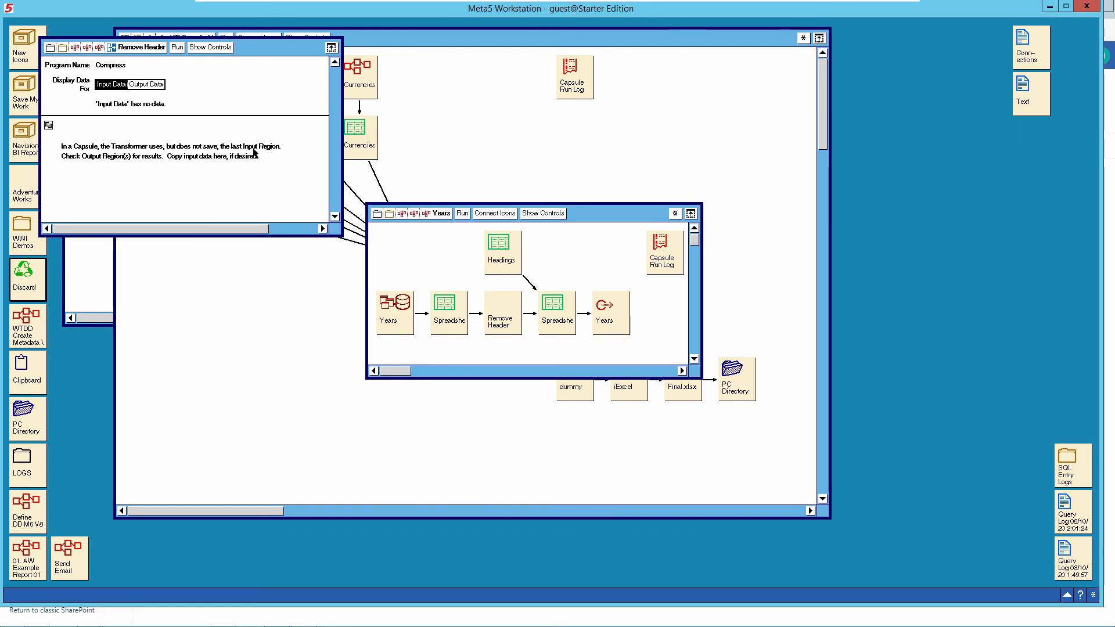
left_click(138, 51)
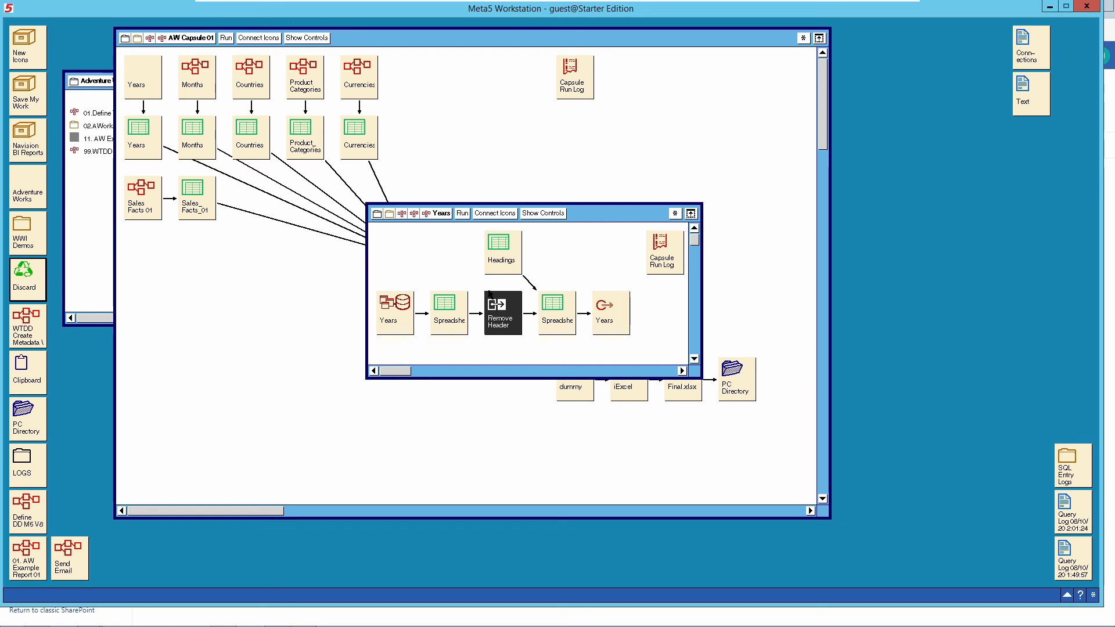
View the Headings spreadsheet in the Years capsule and reopen the Years query to check its OrderCalendarYear column, closing each
double_click(501, 256)
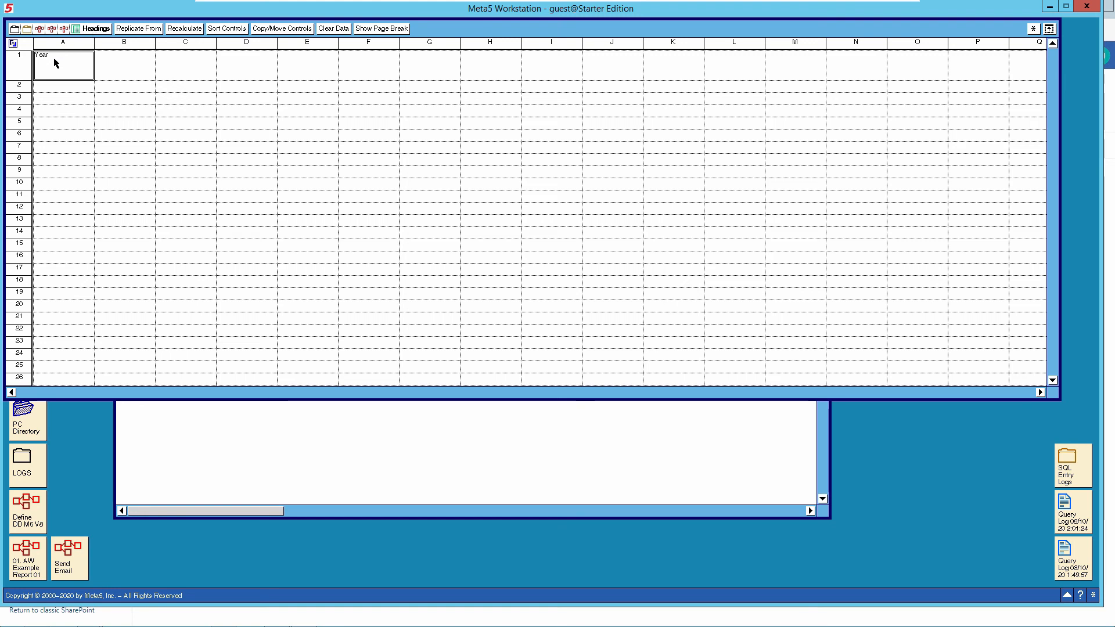
left_click(94, 29)
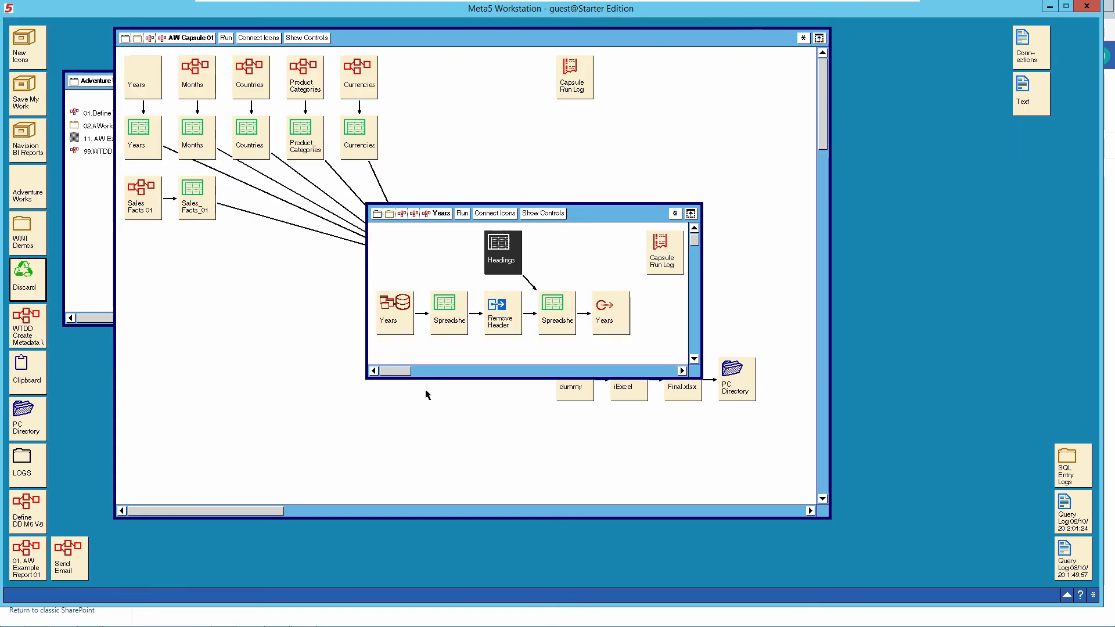
double_click(393, 331)
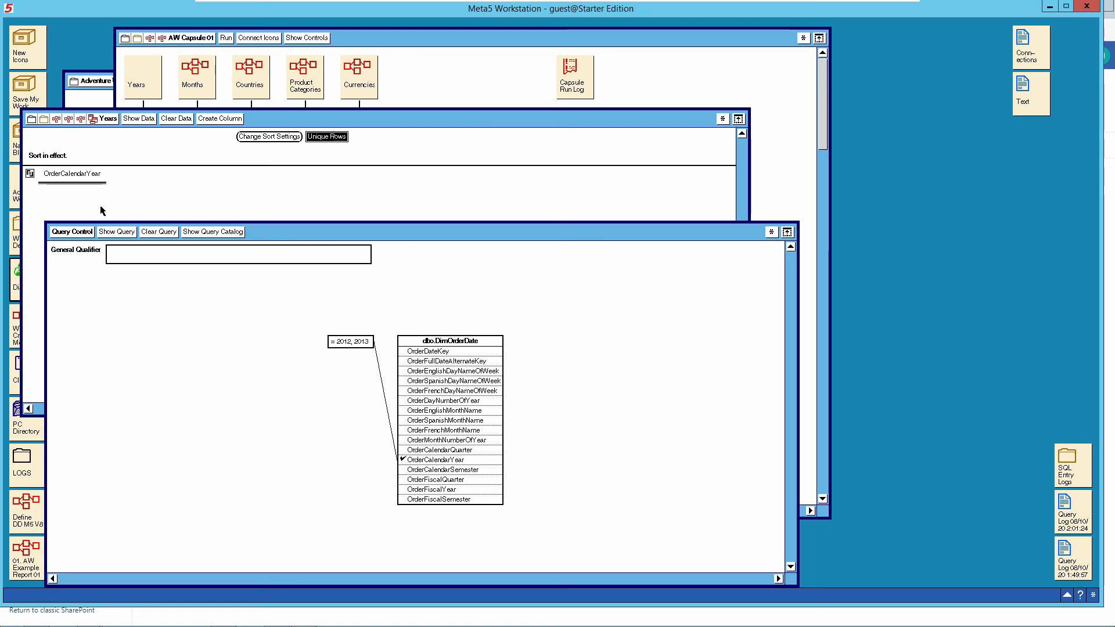
left_click(108, 119)
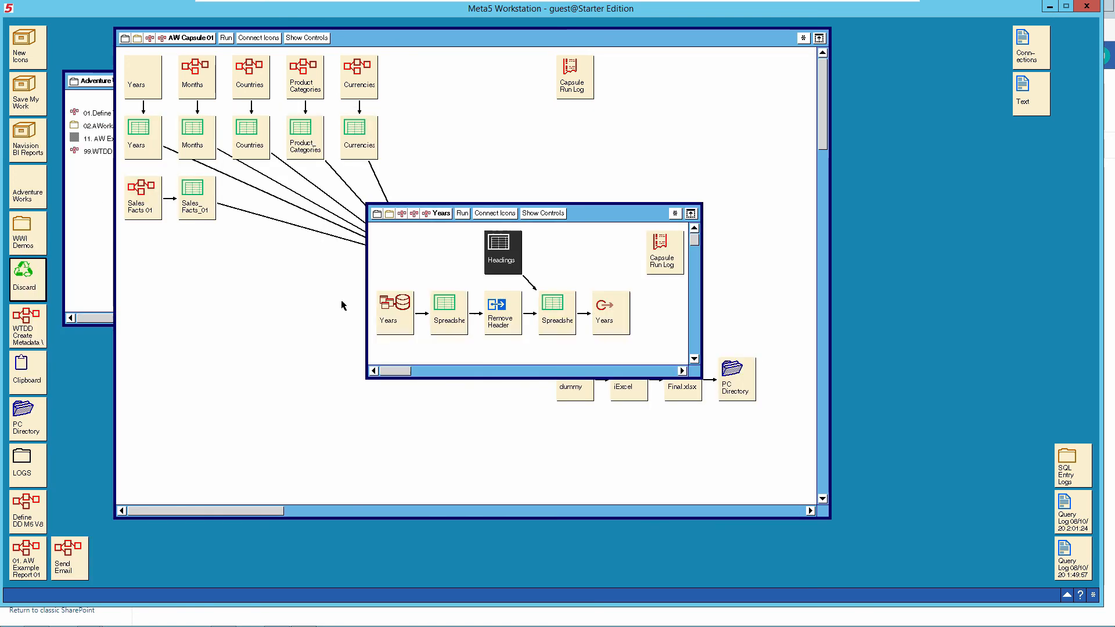
Check the combined spreadsheet after Remove Header, point out the capsule's Years output region, and close the Years capsule
double_click(558, 318)
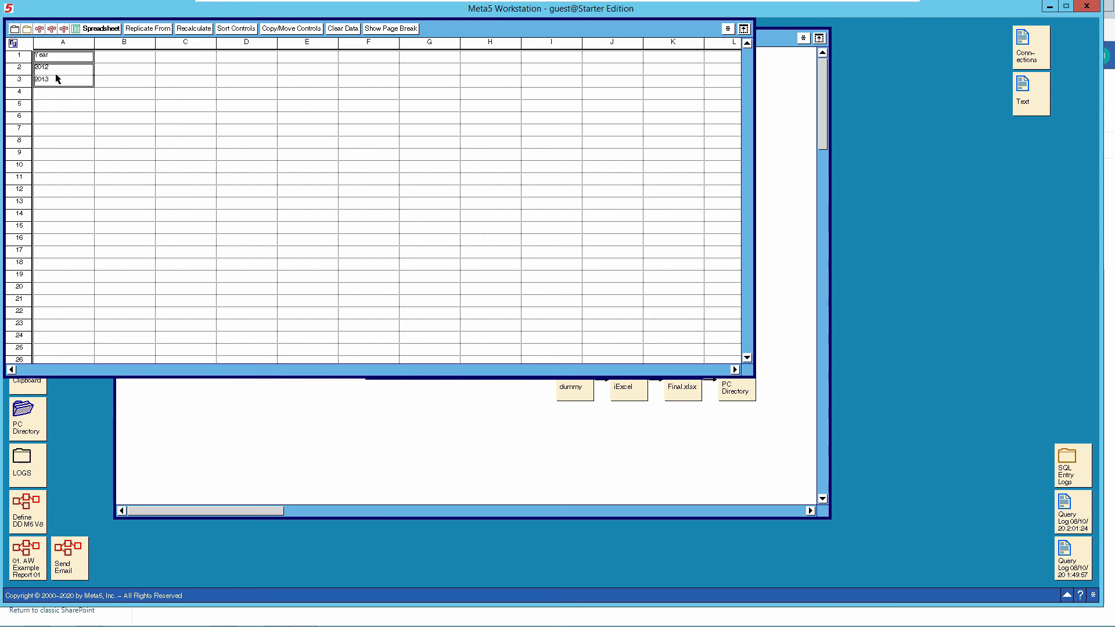
left_click(98, 31)
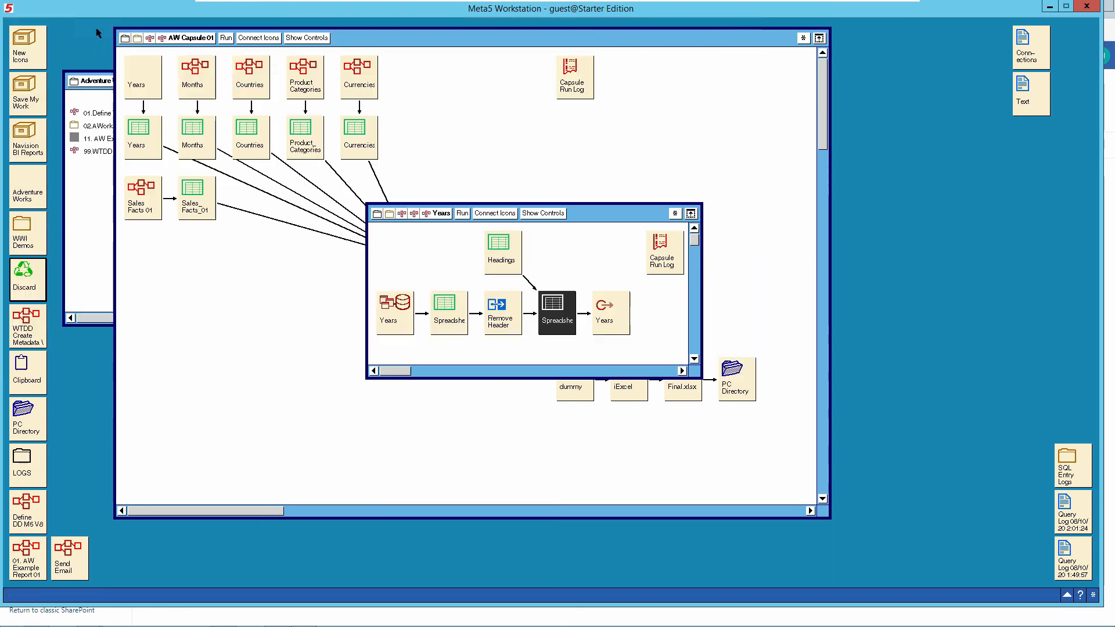
left_click(614, 317)
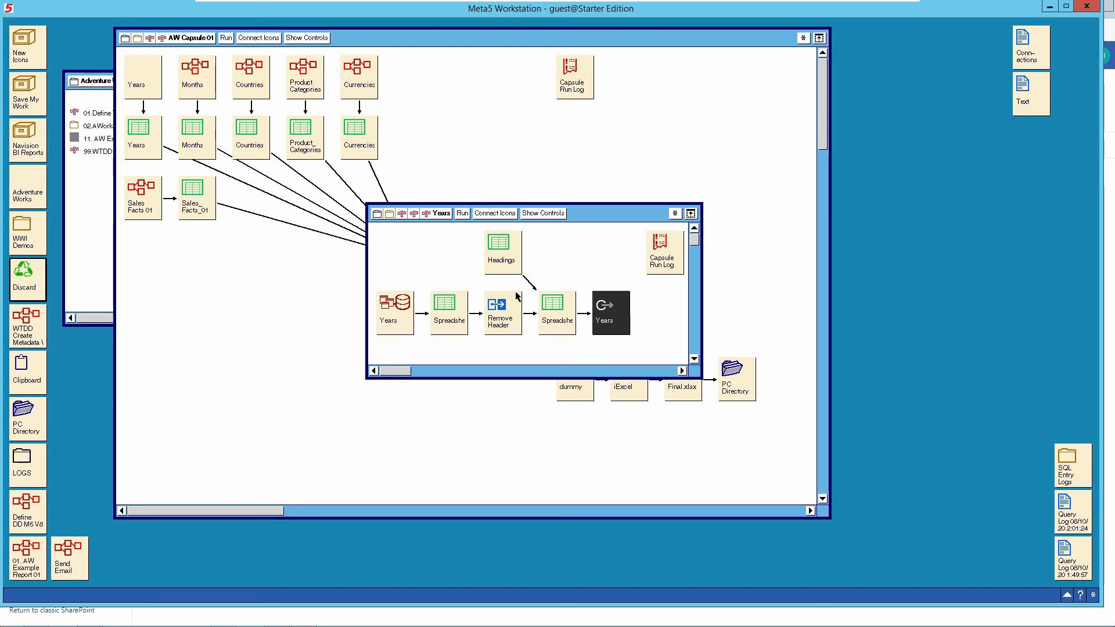
double_click(432, 213)
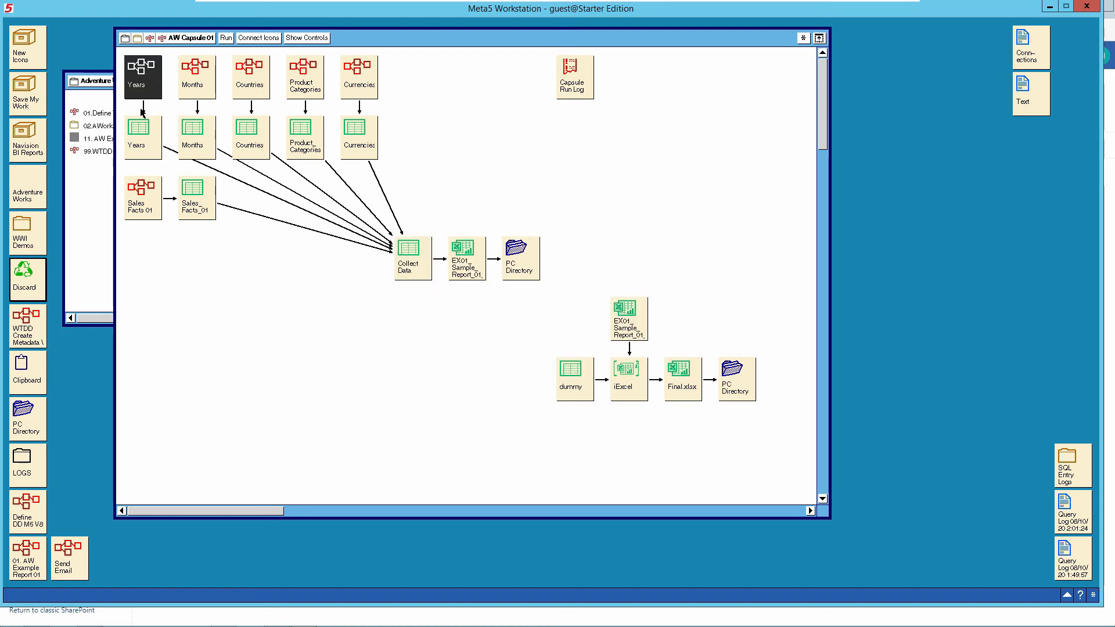
Open the options of the arrow from the Years capsule to the Years spreadsheet, check the source region name, and cancel
left_click(142, 110)
right_click(143, 110)
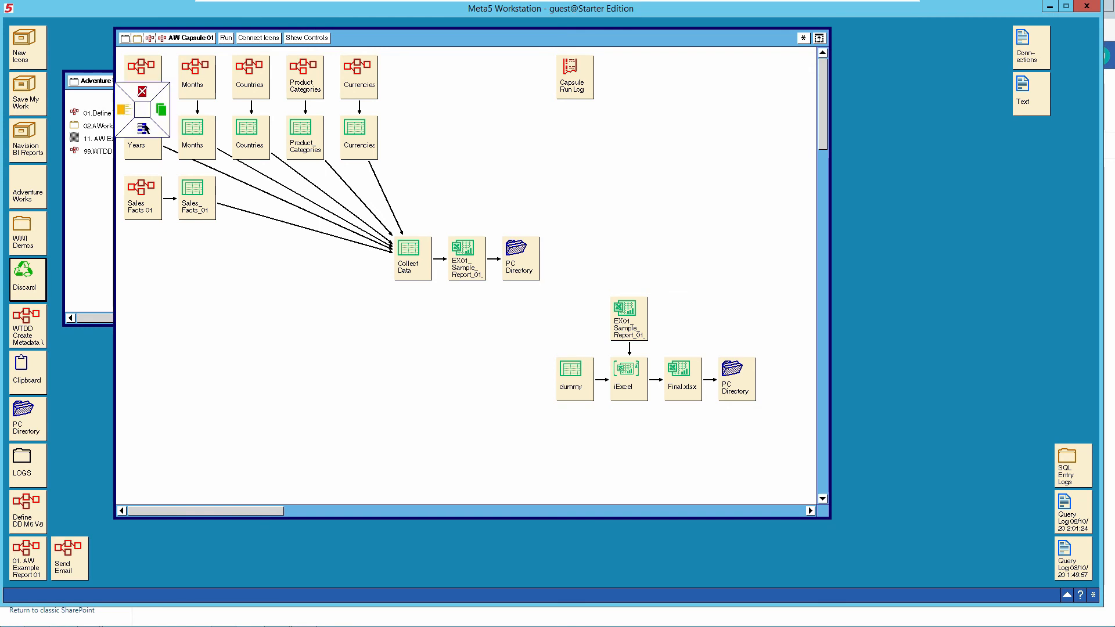
left_click(145, 128)
left_click(96, 176)
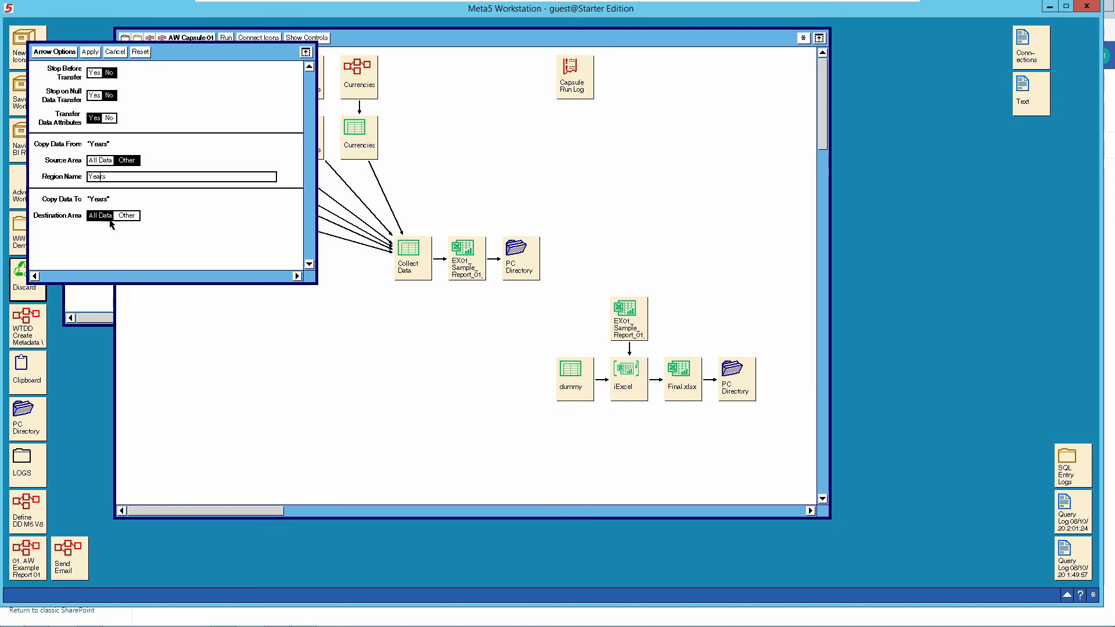
left_click(116, 53)
View the Years spreadsheet in AW Capsule 01, close it, and clear the icon selection
left_click(138, 156)
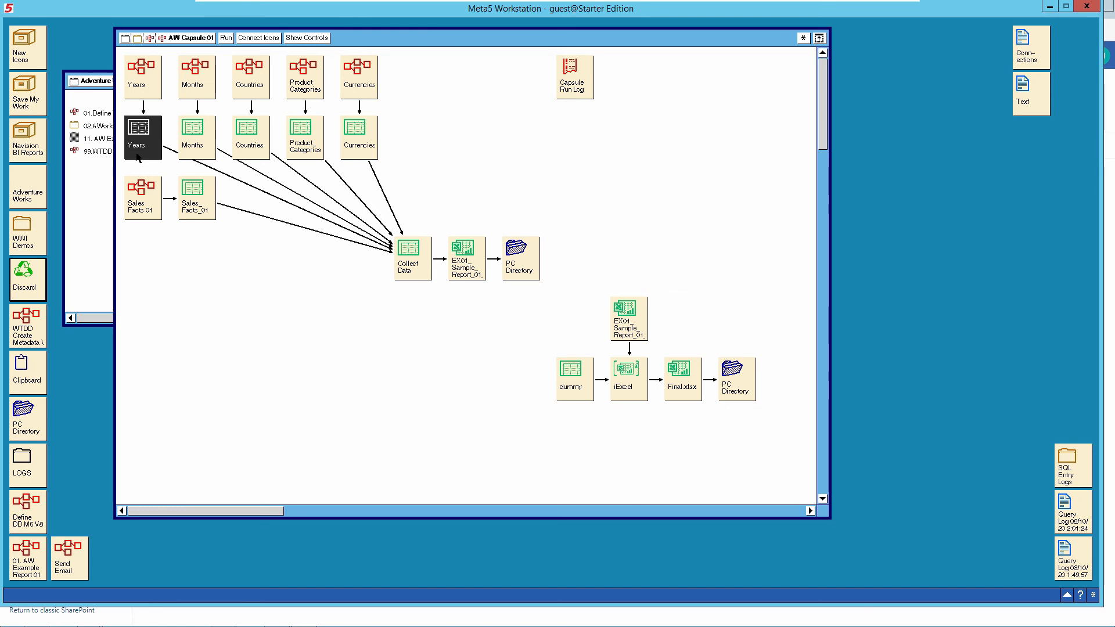
double_click(137, 156)
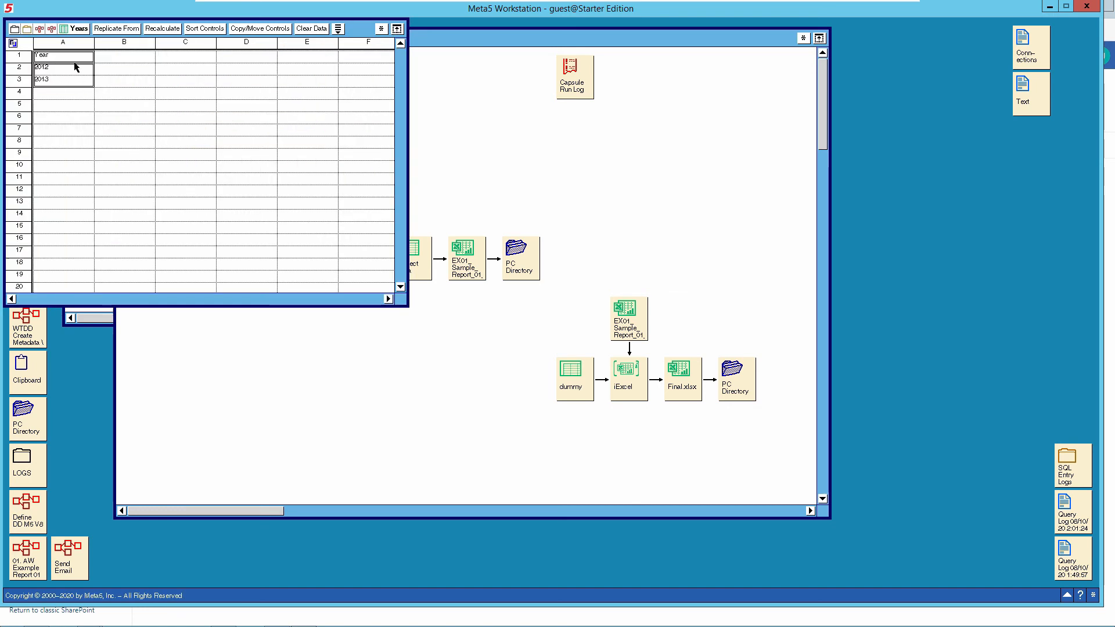
left_click(79, 29)
left_click(210, 298)
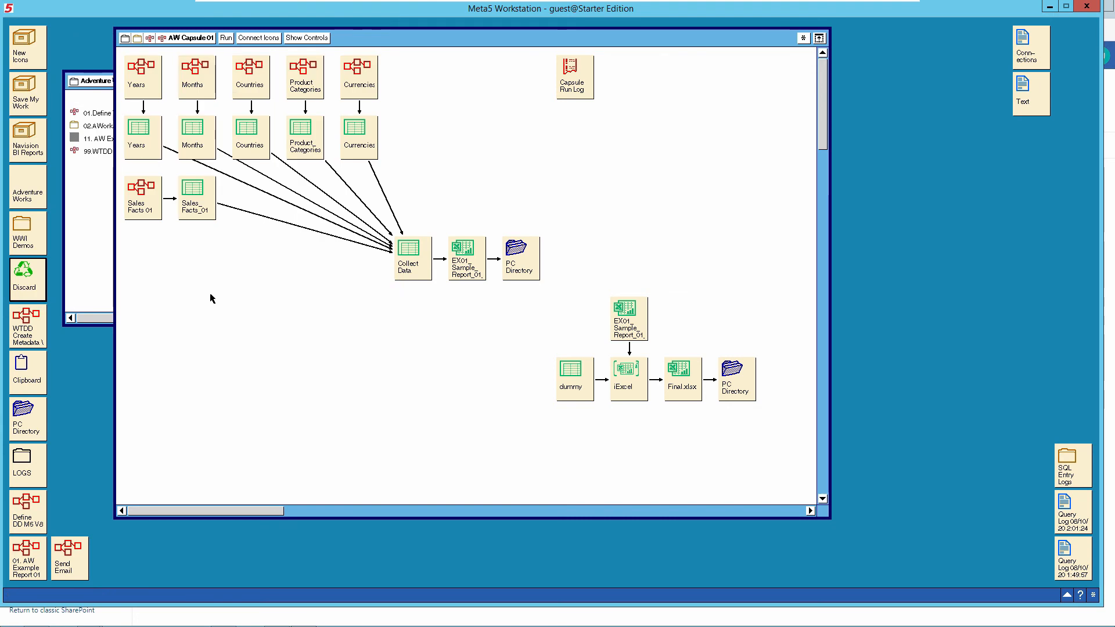
Open the Months capsule, show the data of its Months query, and close the query
double_click(199, 85)
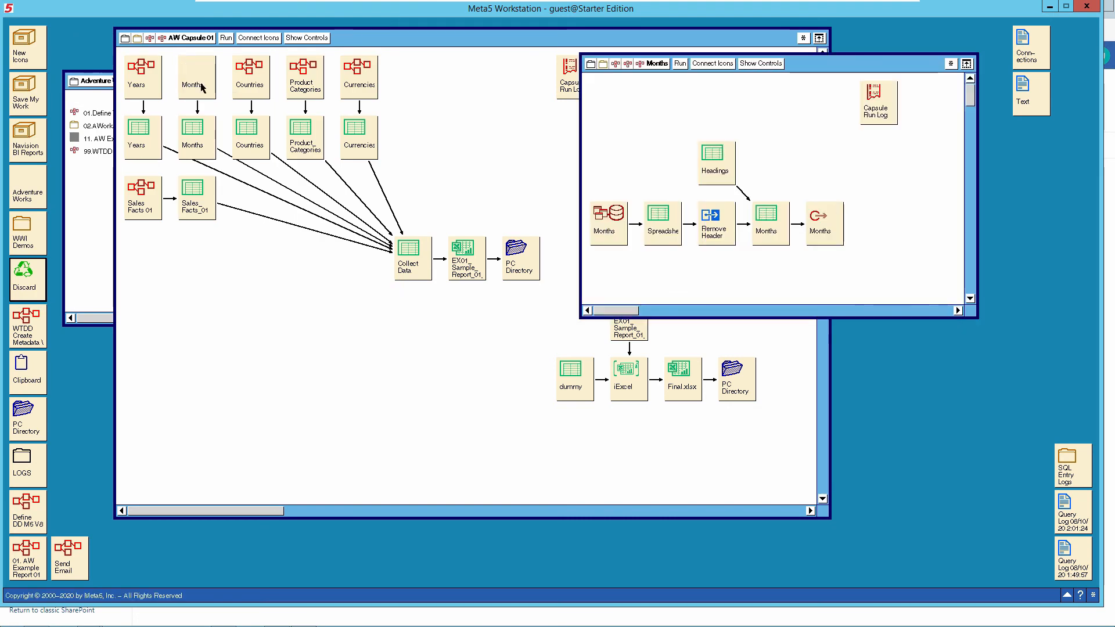
double_click(608, 226)
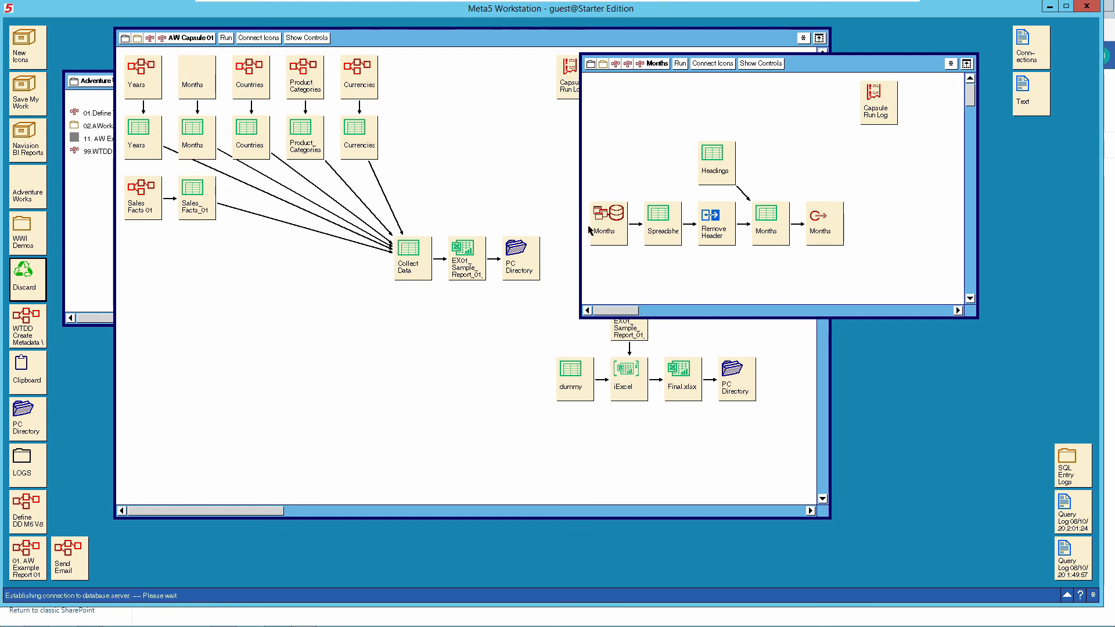
left_click(145, 119)
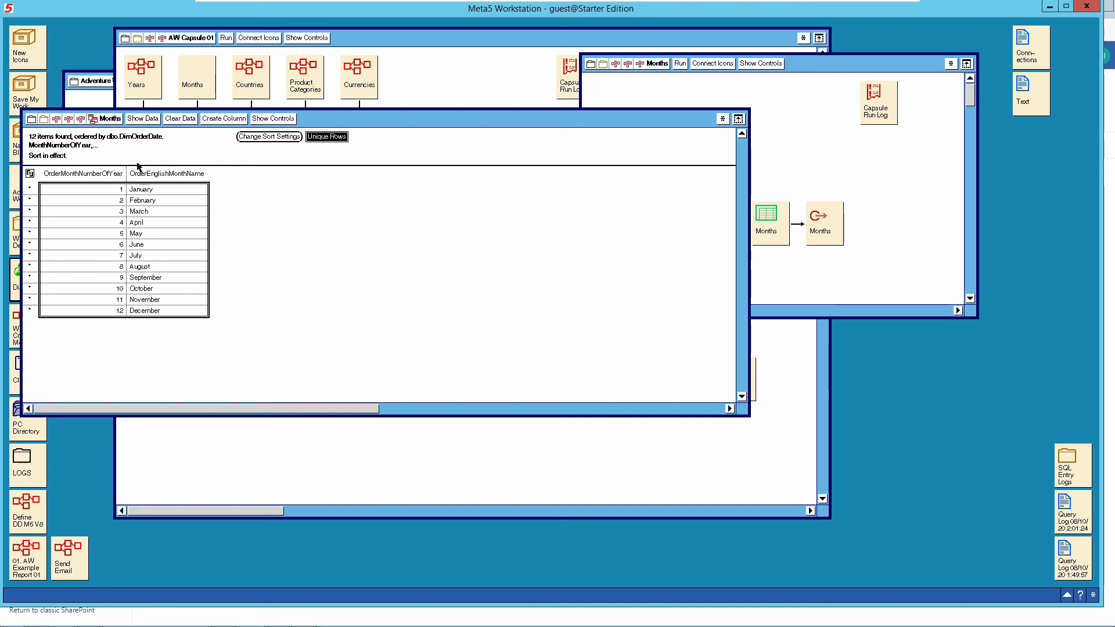
left_click(114, 121)
View the Headings and Months spreadsheets inside the Months capsule, point out its Months output region, and close the capsule
double_click(713, 169)
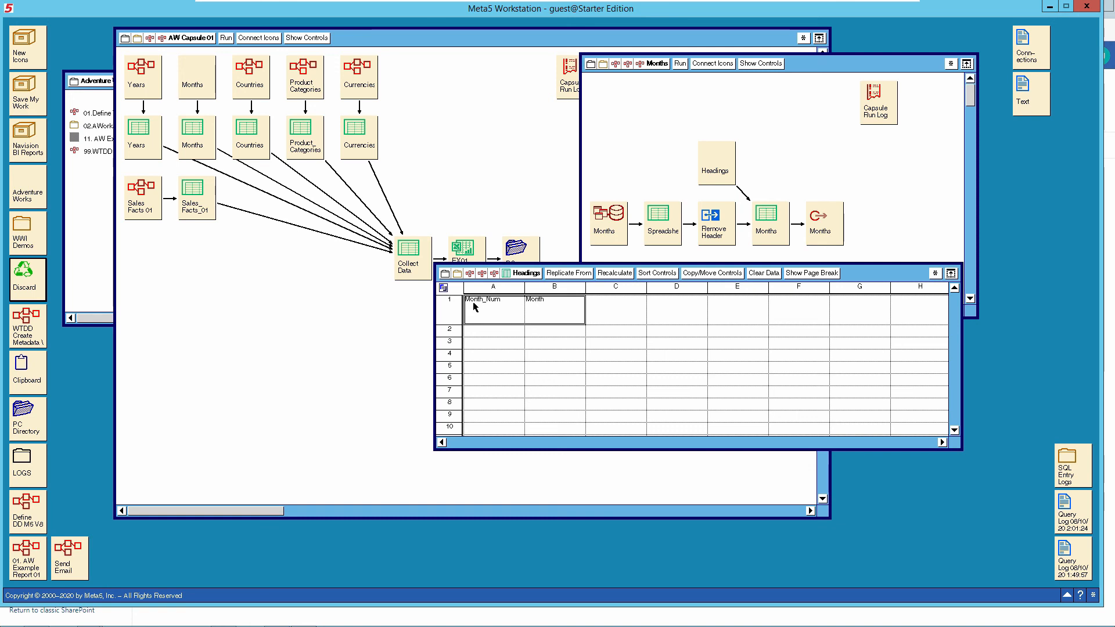
left_click(528, 273)
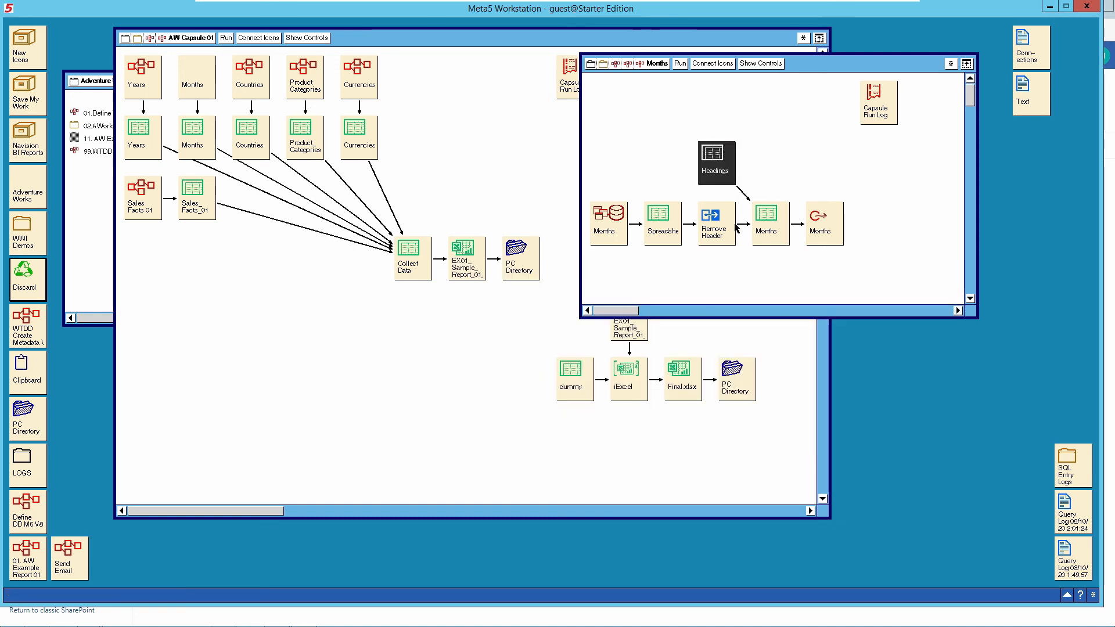
double_click(762, 225)
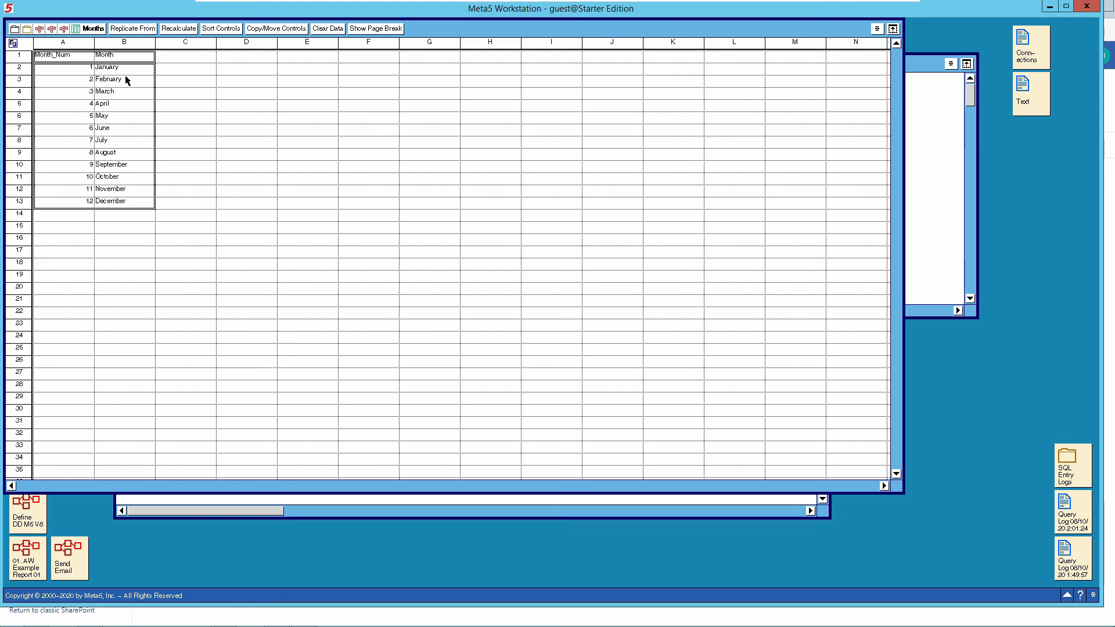
left_click(78, 27)
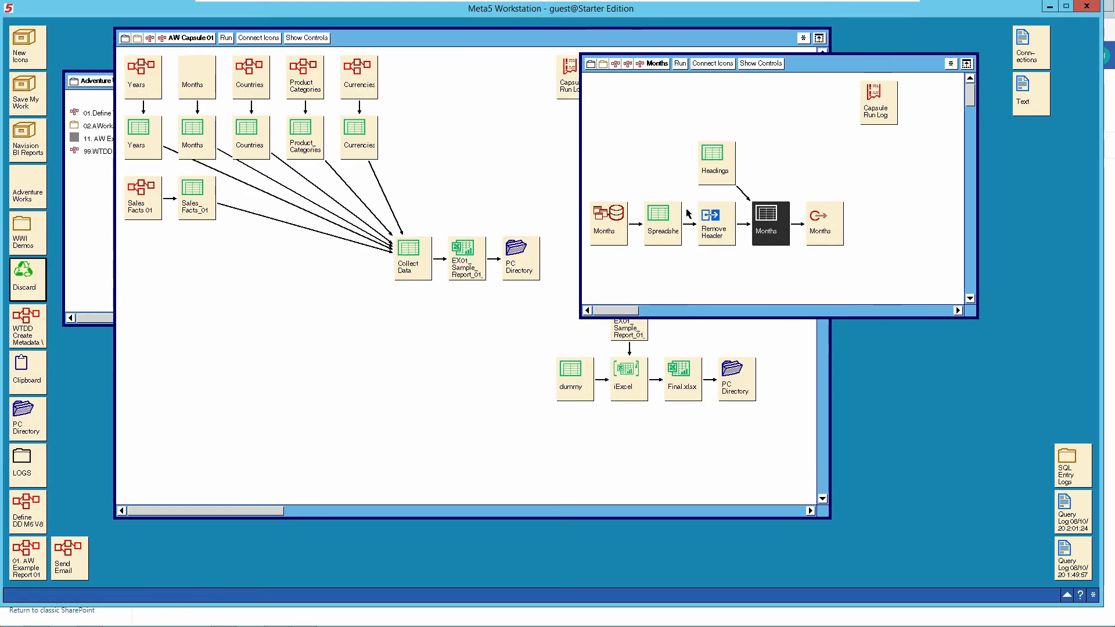
left_click(832, 236)
left_click(653, 68)
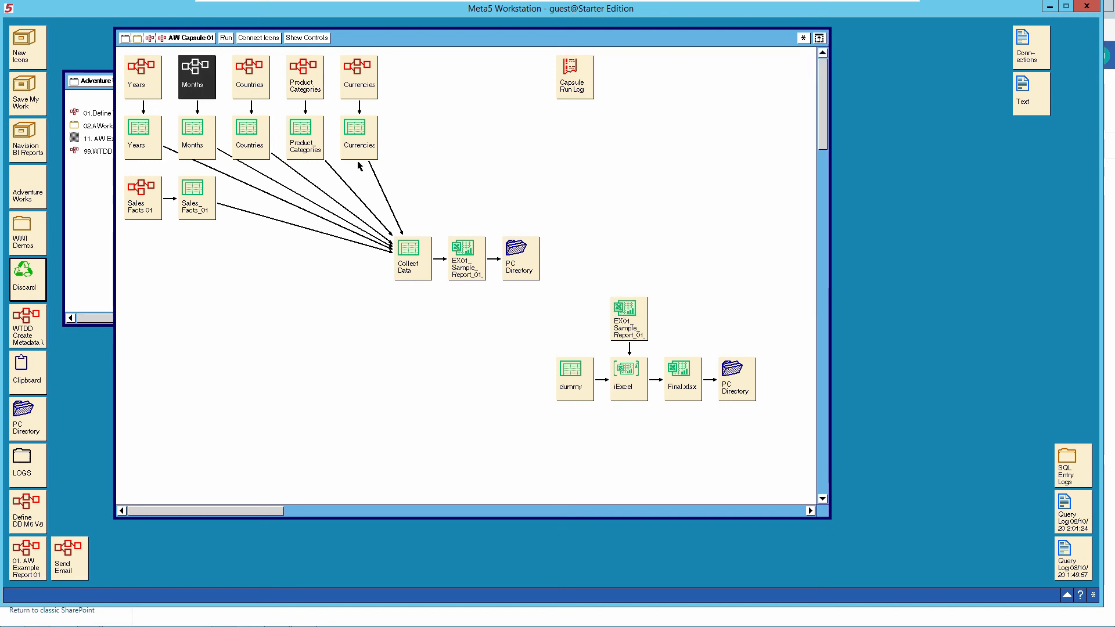
Check the source region name in the Months arrow options, cancel, and view the Months spreadsheet in AW Capsule 01
left_click(198, 107)
double_click(198, 108)
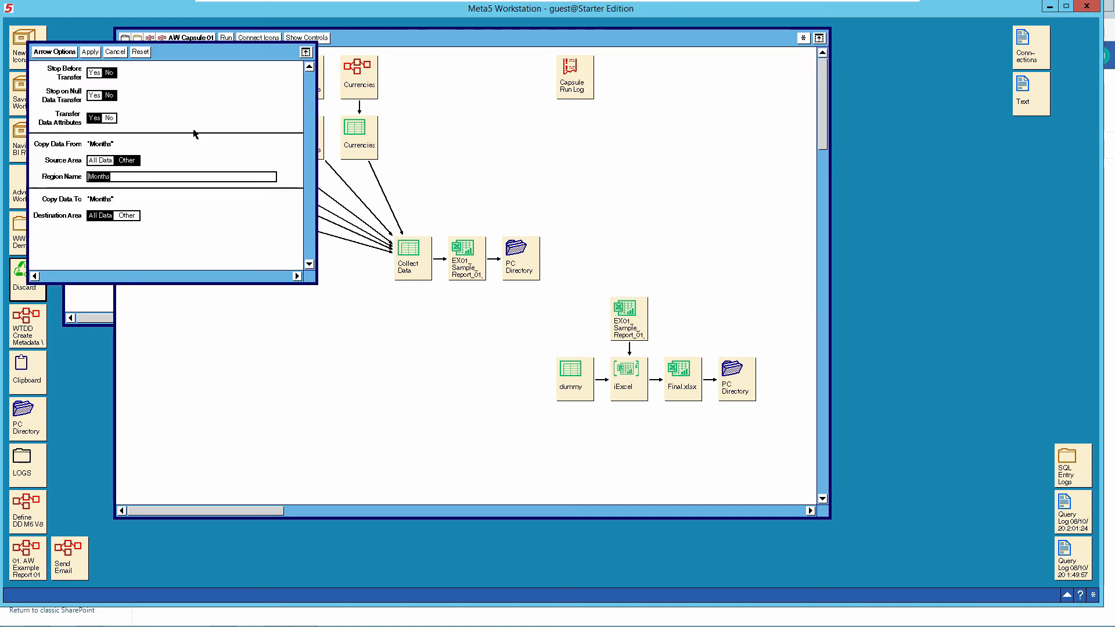
left_click(105, 180)
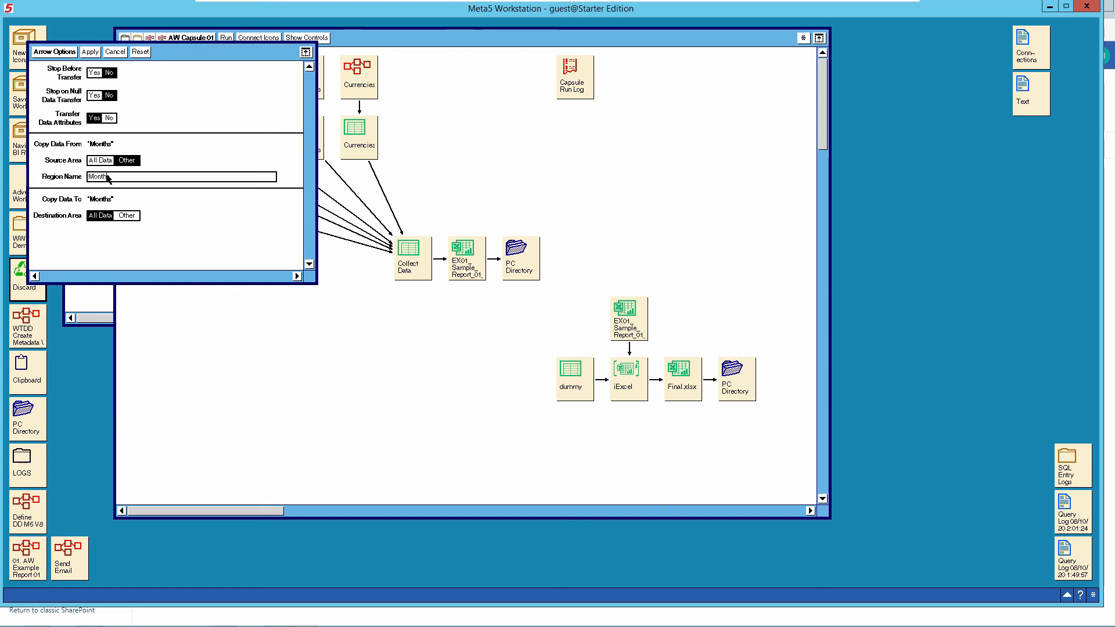
left_click(116, 52)
double_click(201, 139)
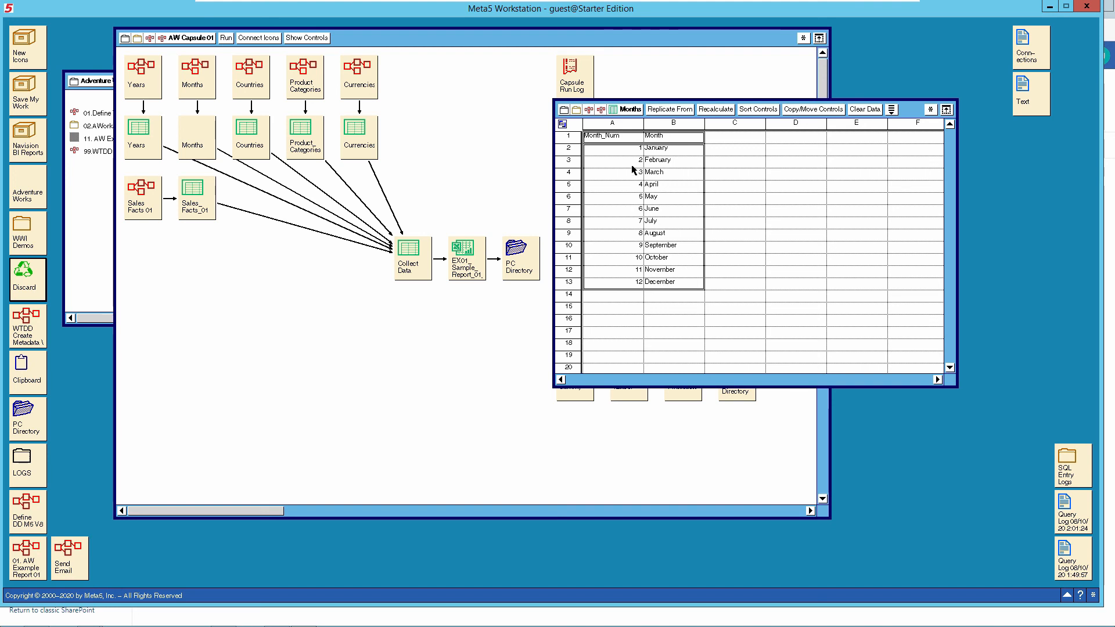
left_click(622, 111)
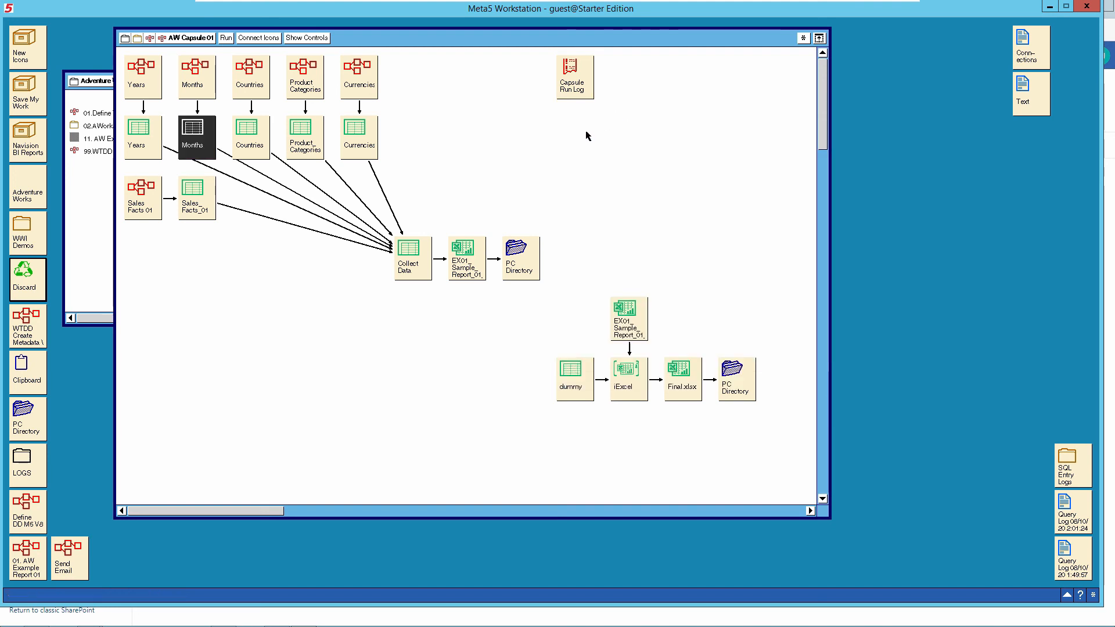
Open the Countries capsule and display the query controls of its Country query
double_click(254, 79)
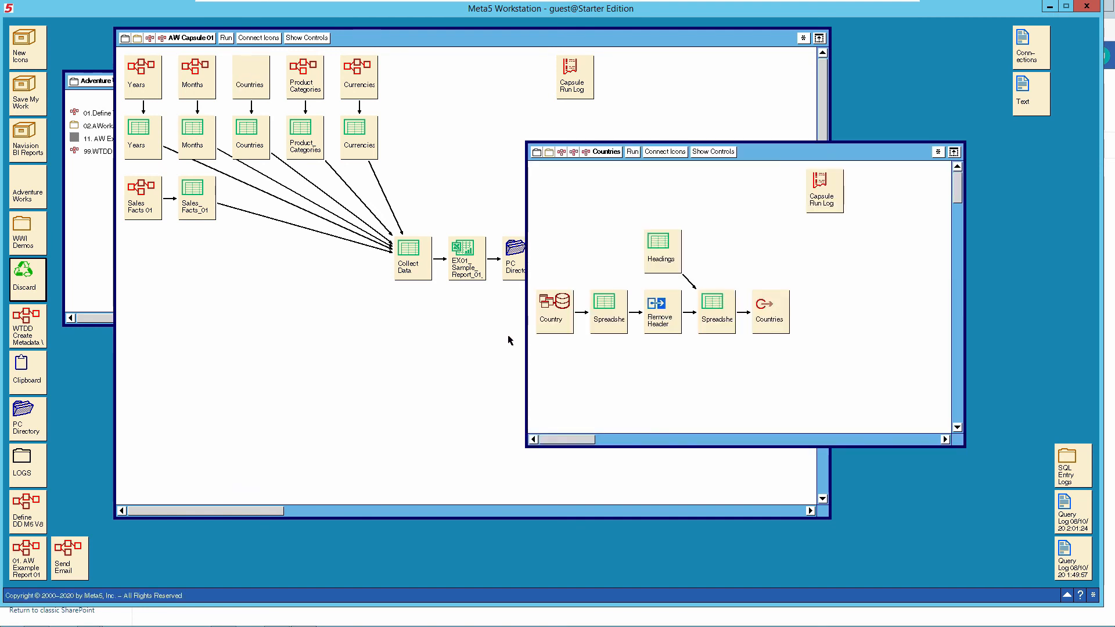
double_click(561, 303)
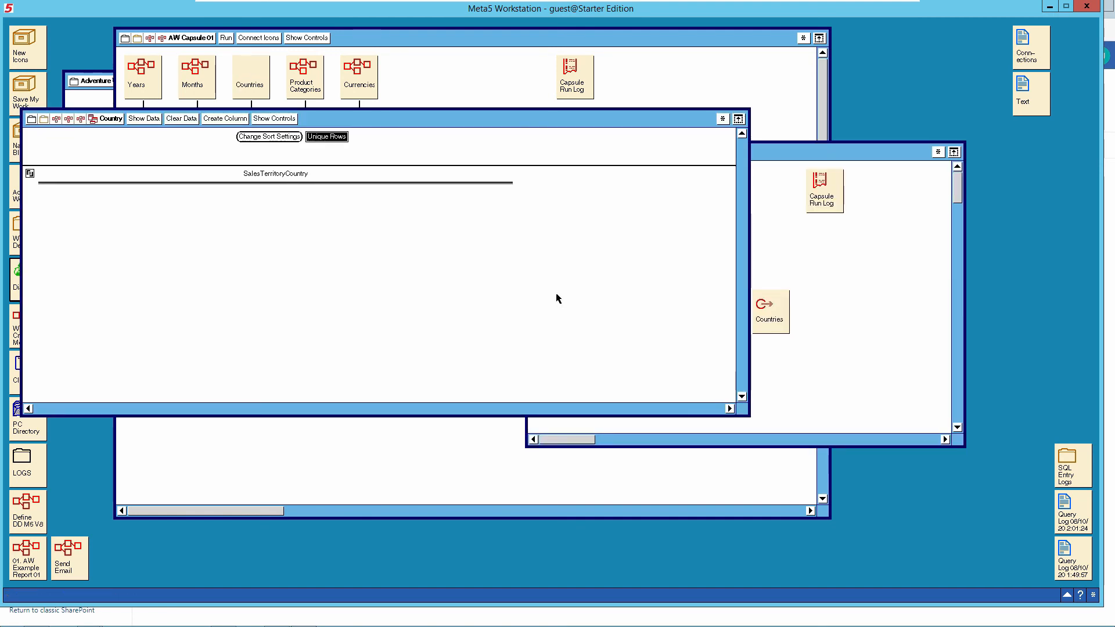
left_click(273, 121)
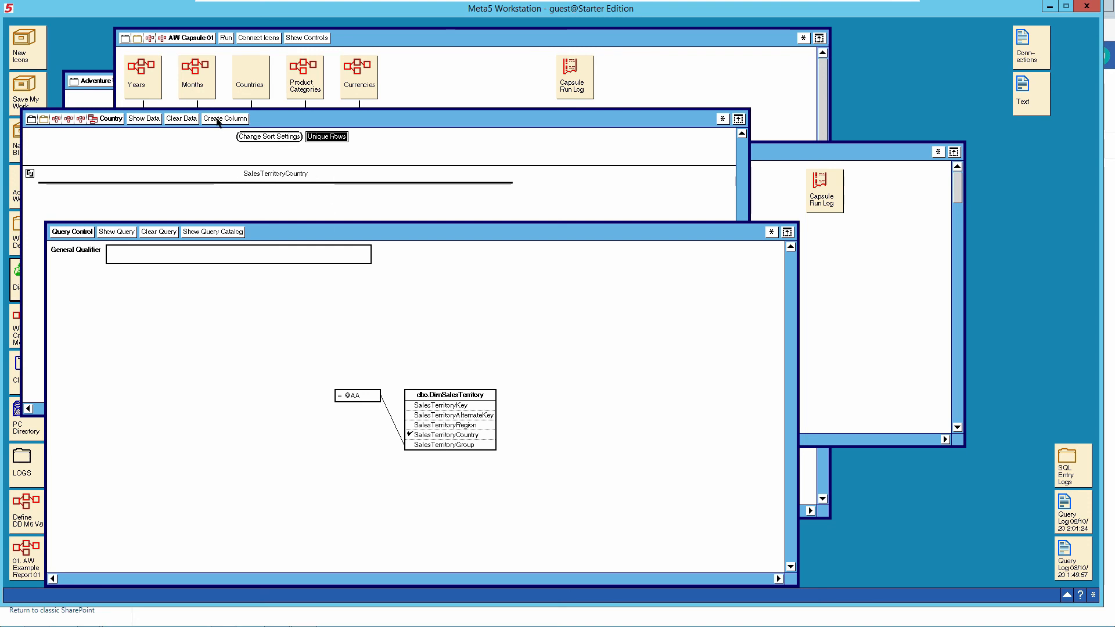
Capture the Country query's SQL in an enlarged query log while showing its data, and close the log and query
left_click(722, 118)
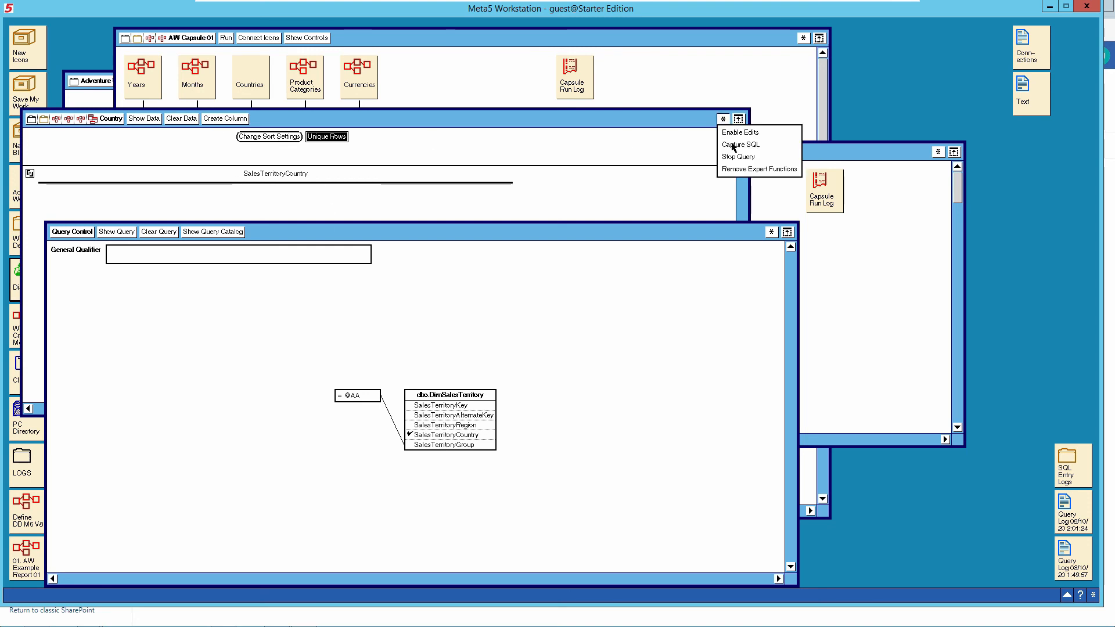
left_click(733, 144)
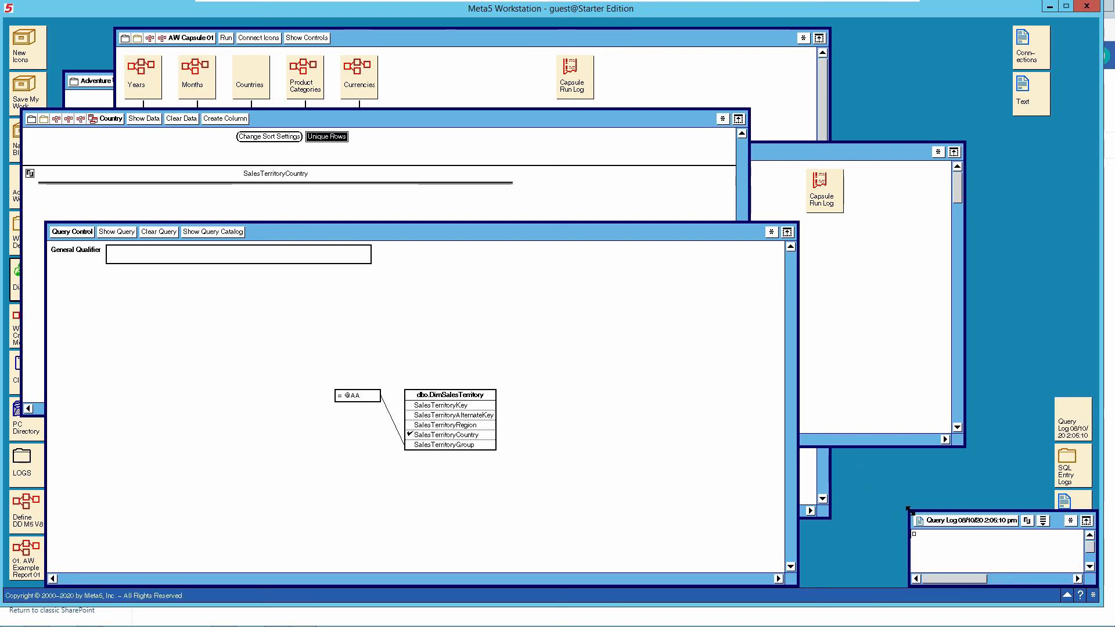
left_click(568, 193)
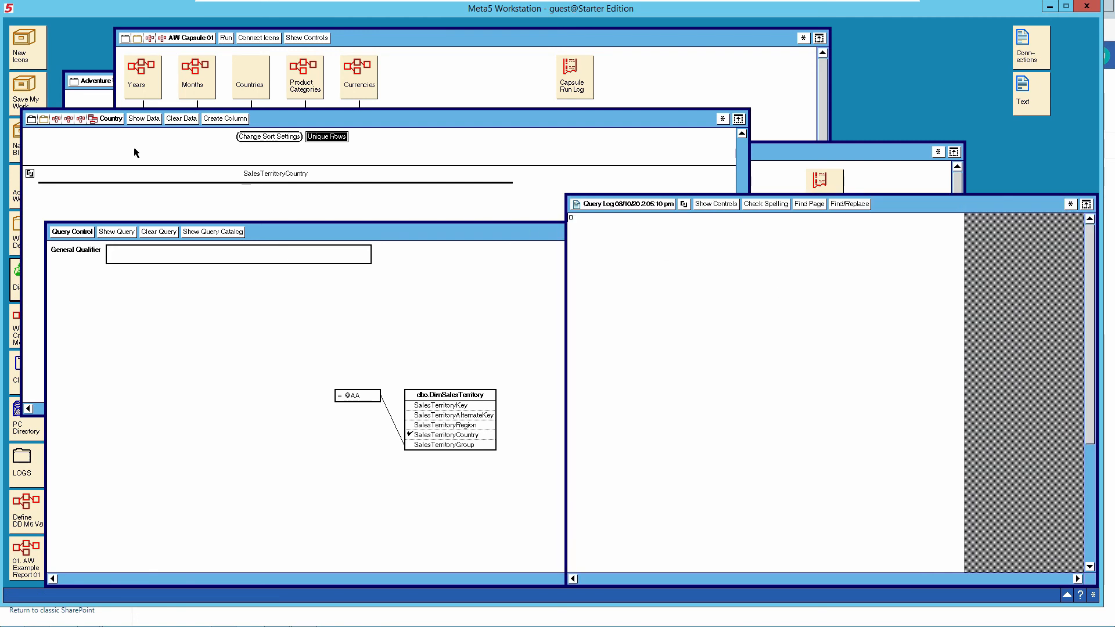
left_click(143, 119)
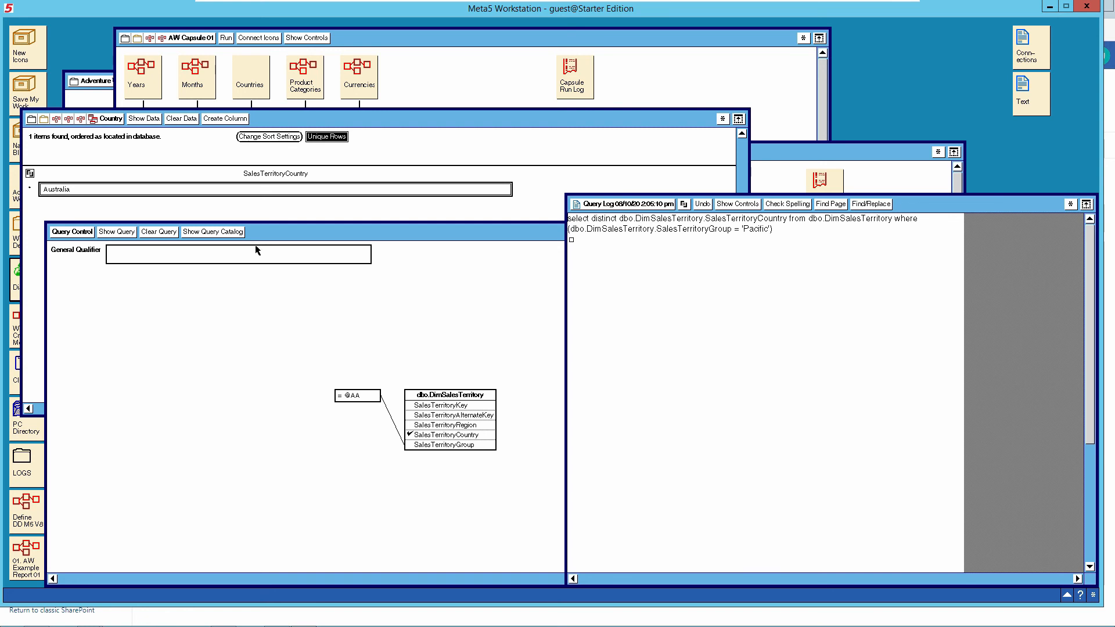
left_click(603, 220)
left_click(111, 119)
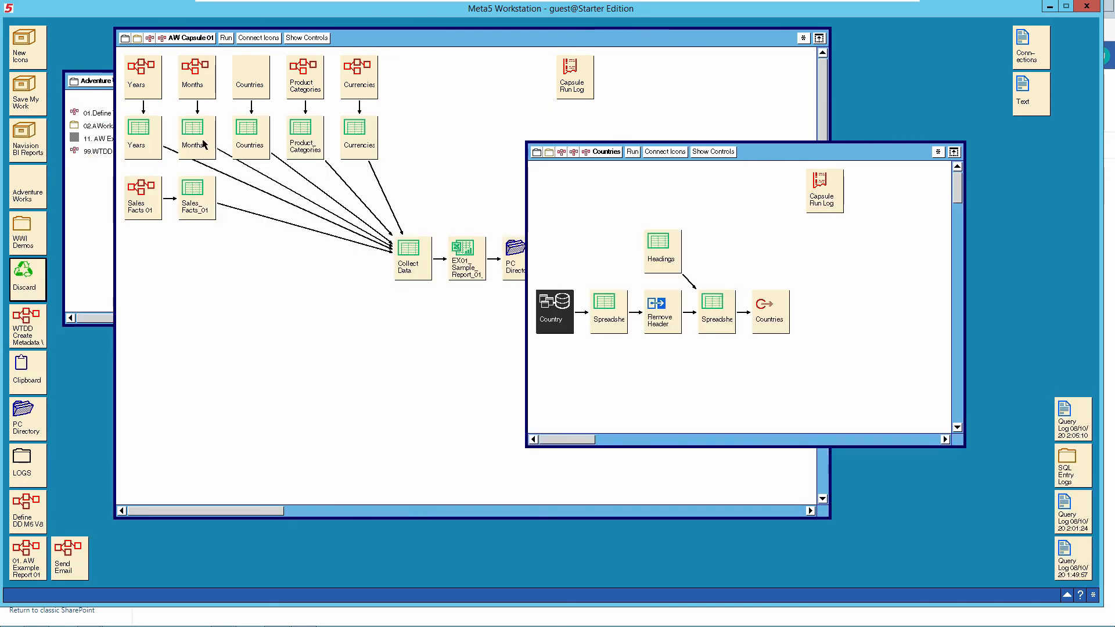
View the Headings spreadsheet and the final spreadsheet inside the Countries capsule, close the capsule, and check the Countries spreadsheet in AW Capsule 01
double_click(660, 255)
left_click(526, 274)
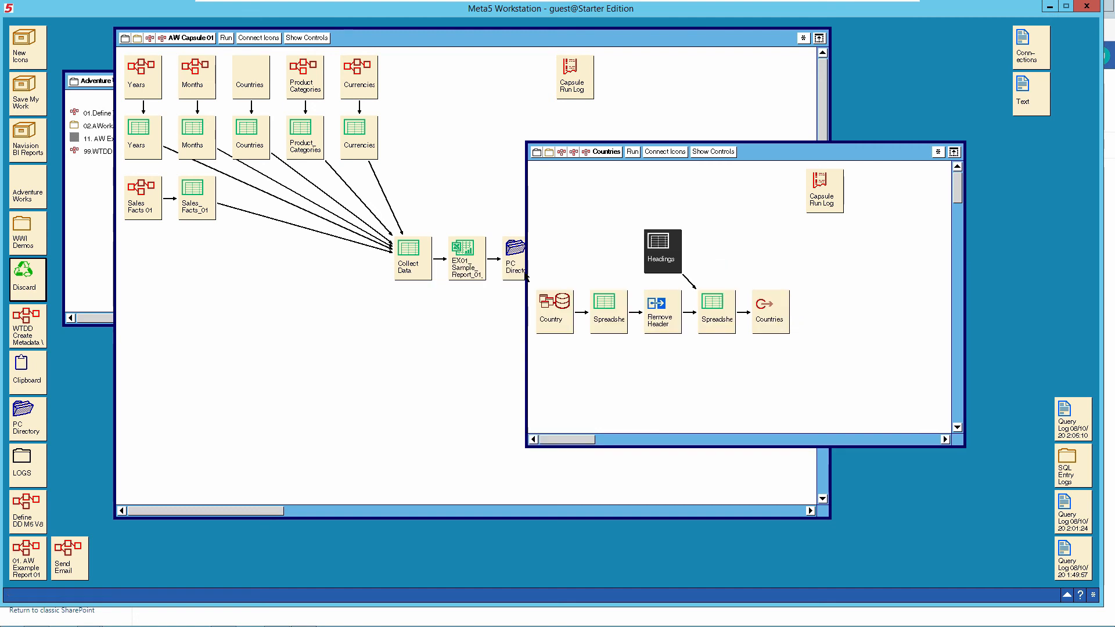
double_click(721, 312)
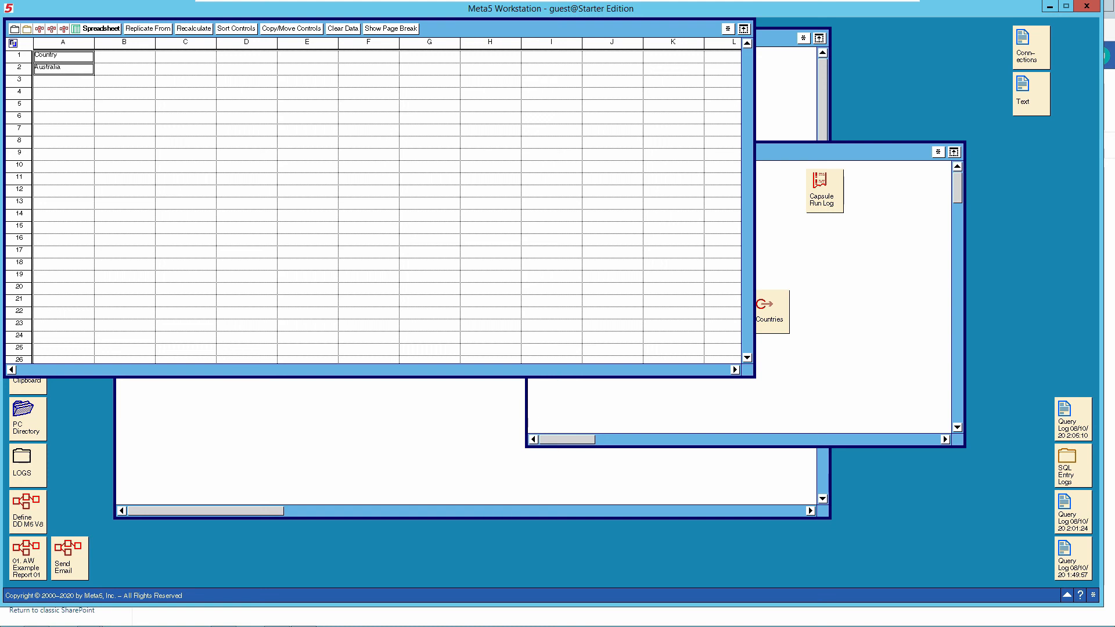
left_click(97, 31)
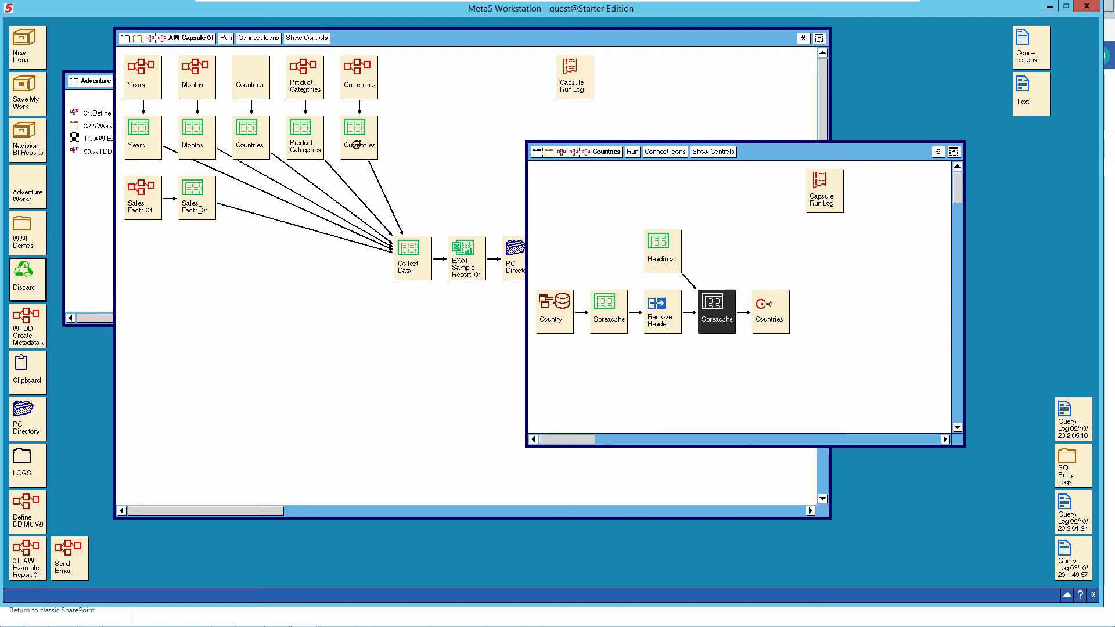
left_click(254, 144)
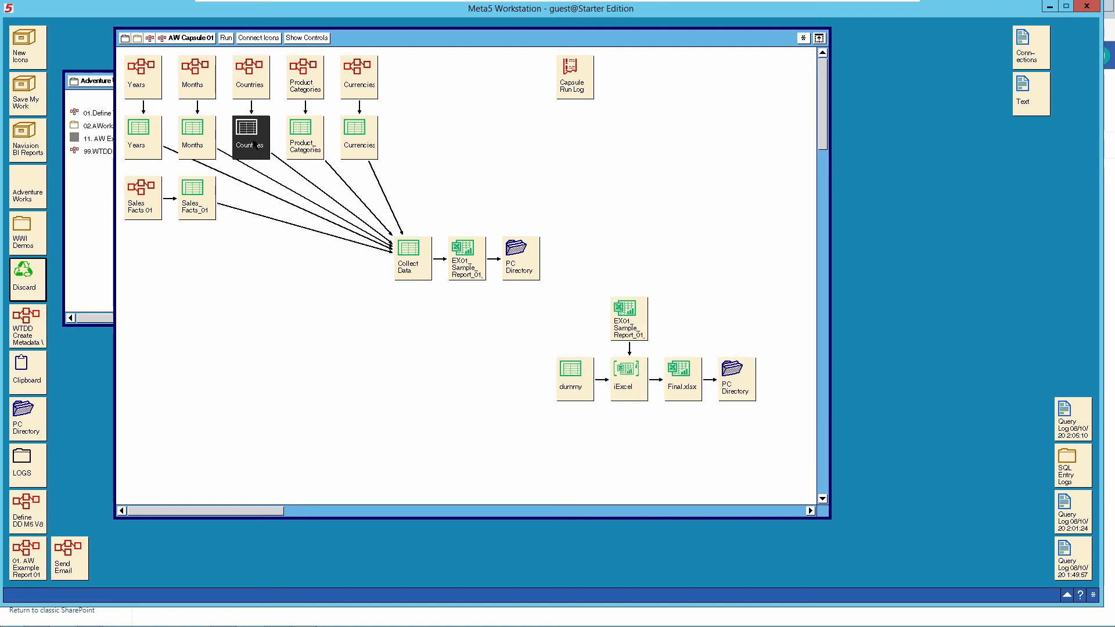
Show the data of the Product Categories query, close its capsule, and view the Product_Categories spreadsheet in AW Capsule 01
double_click(311, 83)
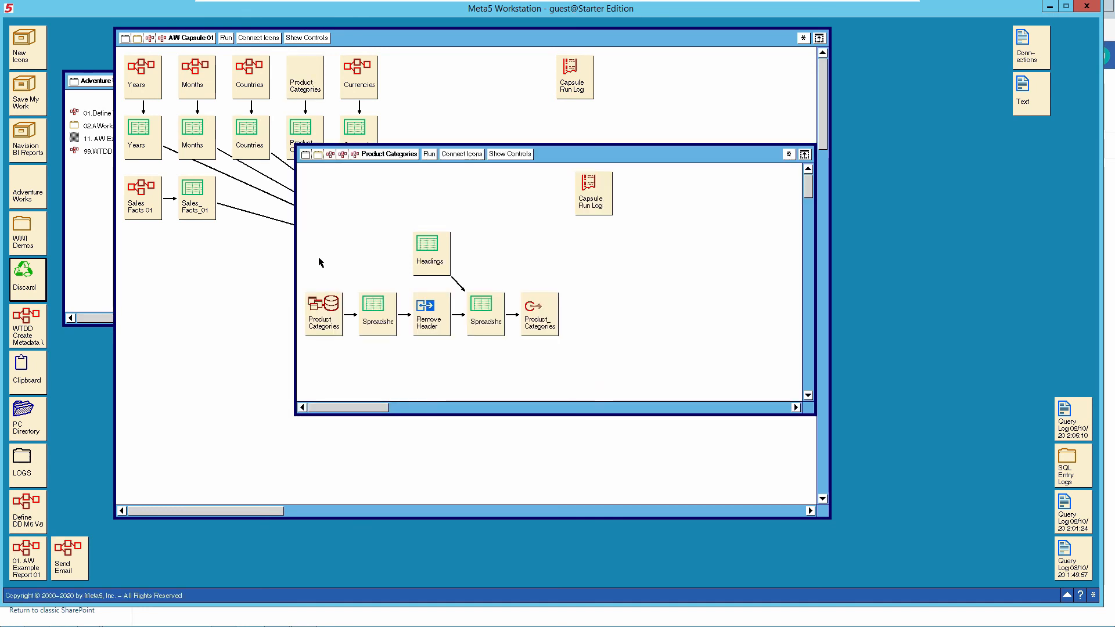
double_click(327, 319)
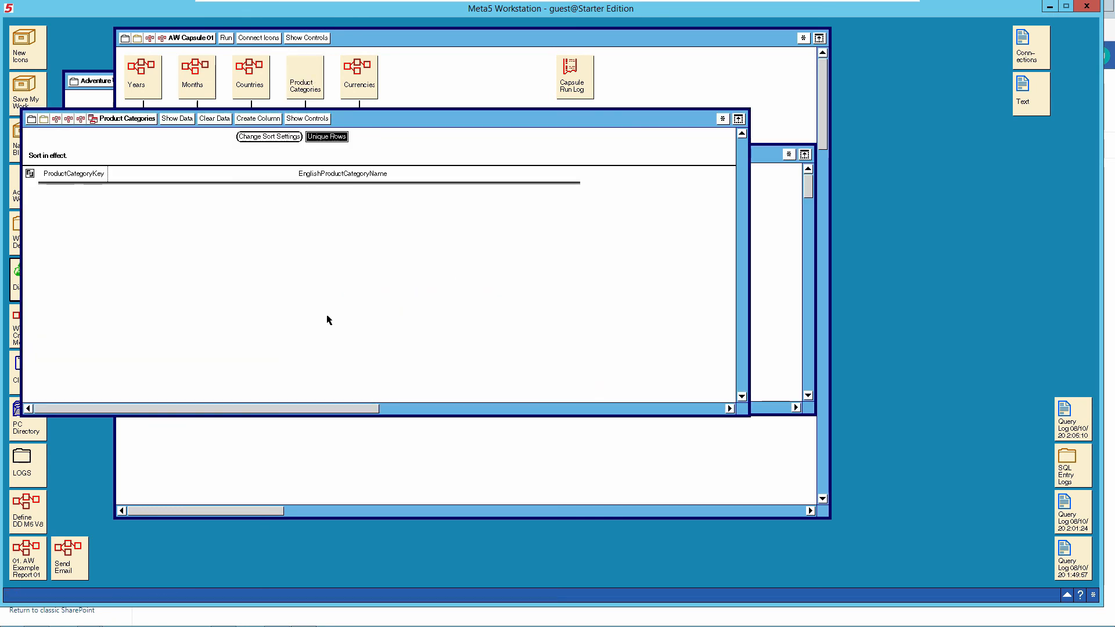
left_click(180, 119)
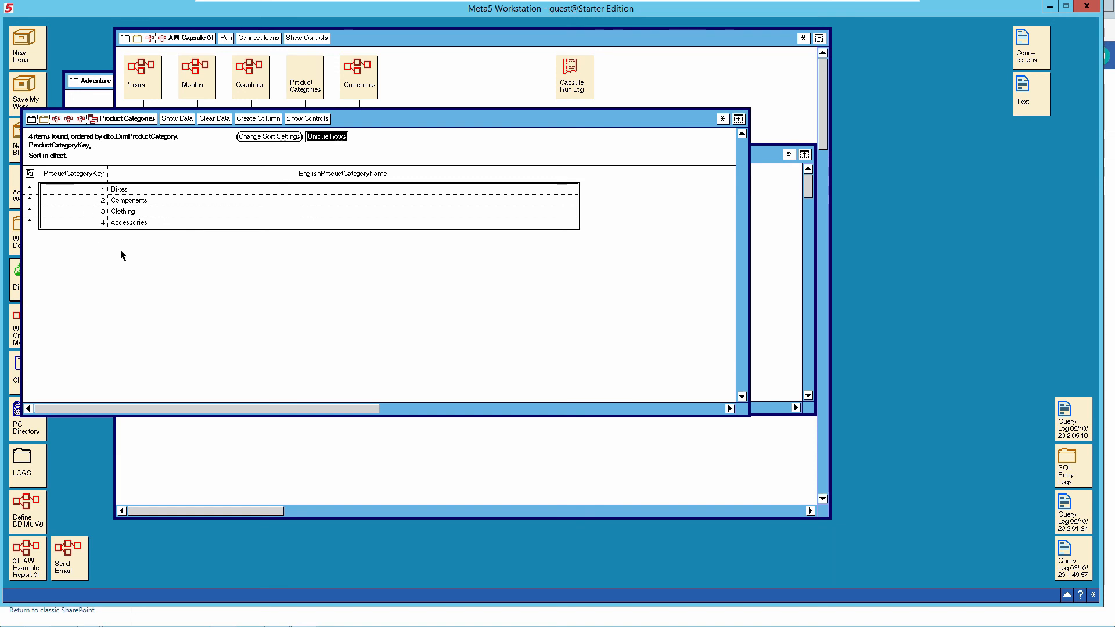
left_click(129, 120)
left_click(378, 155)
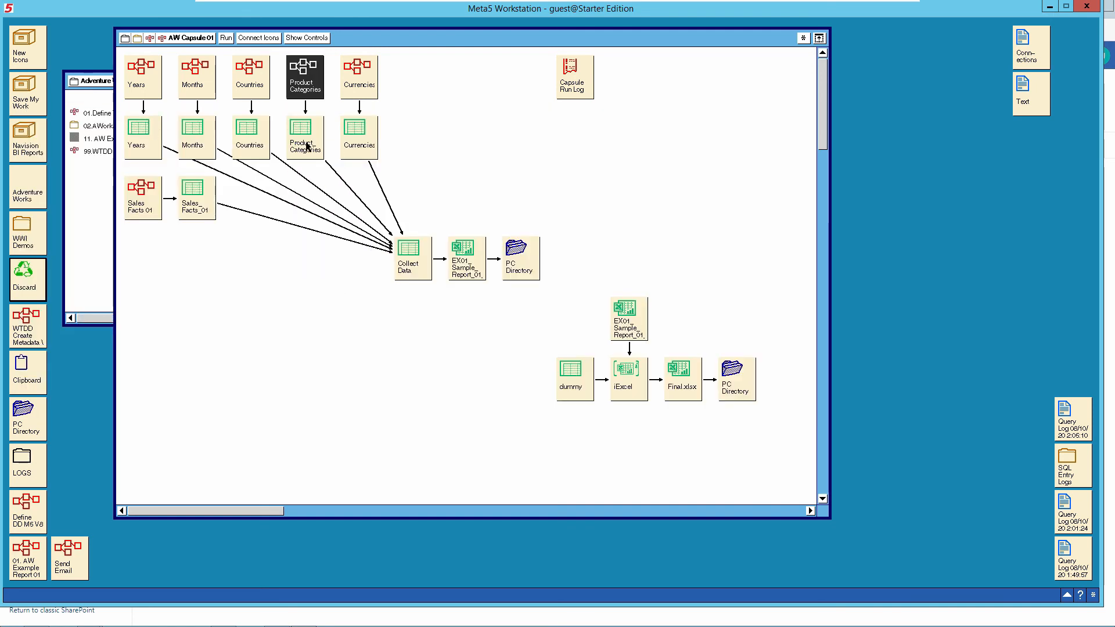
double_click(306, 147)
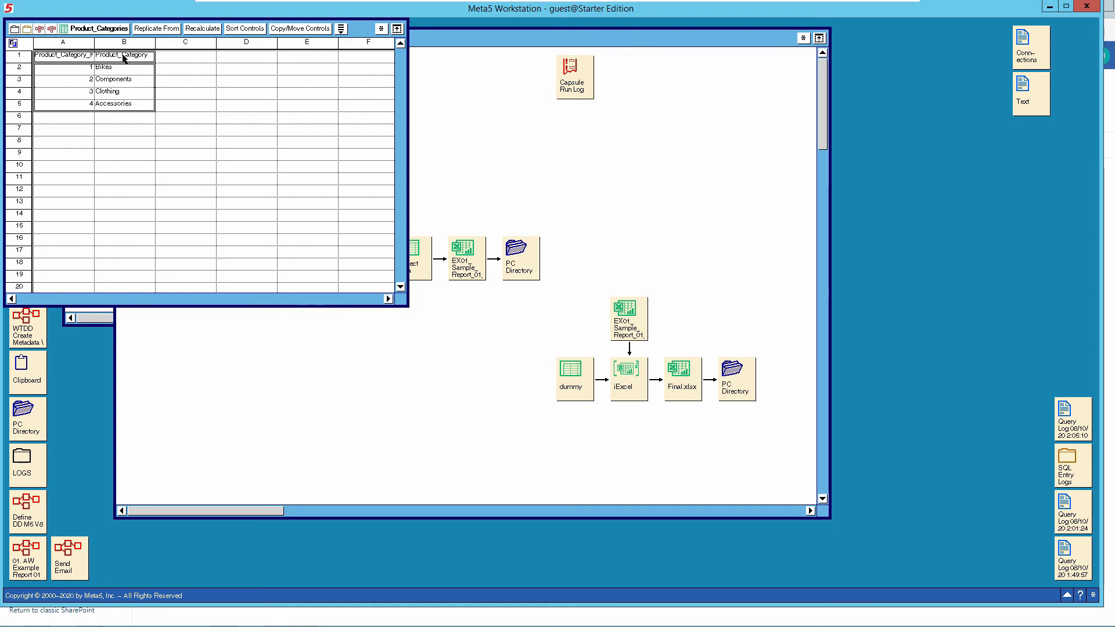
double_click(103, 31)
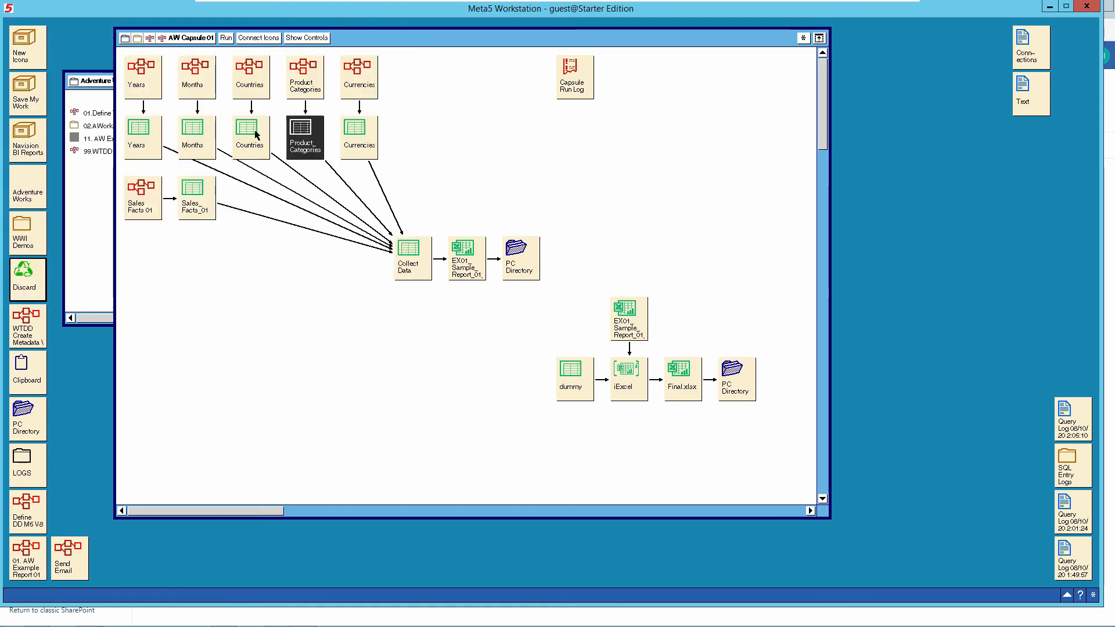
Show the data of the Currency query, close the Currencies capsule, and view the Currencies spreadsheet in AW Capsule 01
left_click(353, 80)
double_click(353, 80)
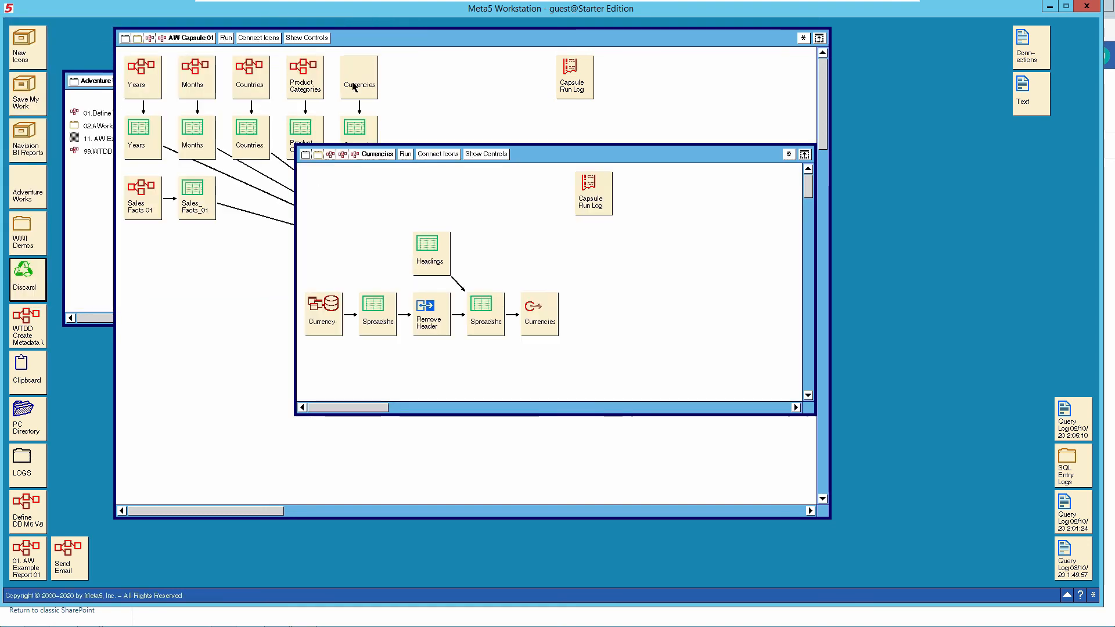
left_click(327, 311)
double_click(327, 311)
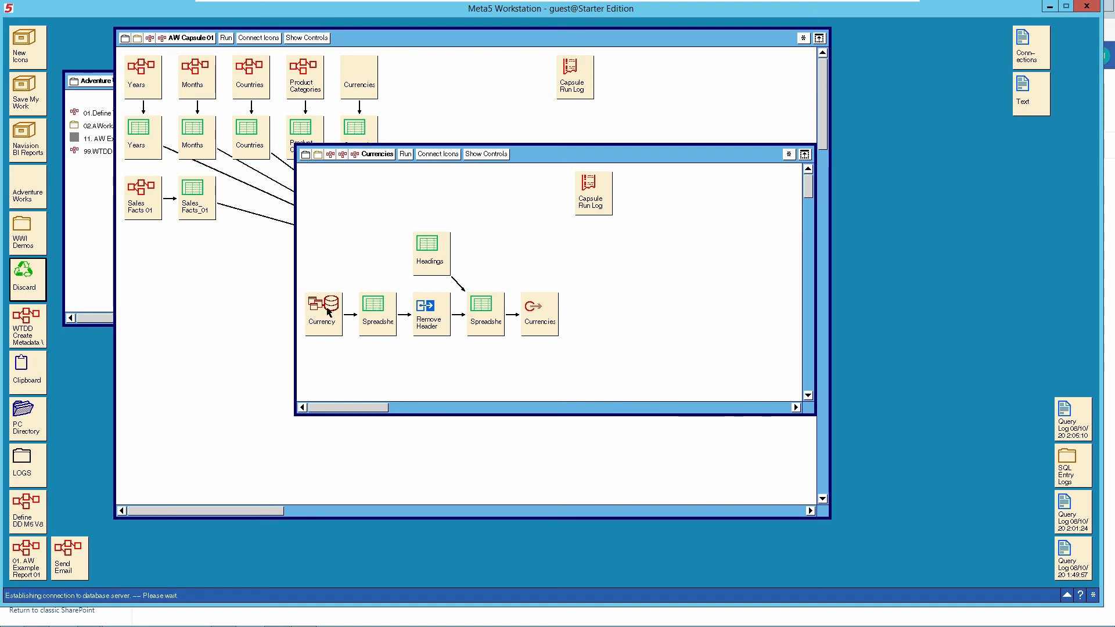
left_click(148, 118)
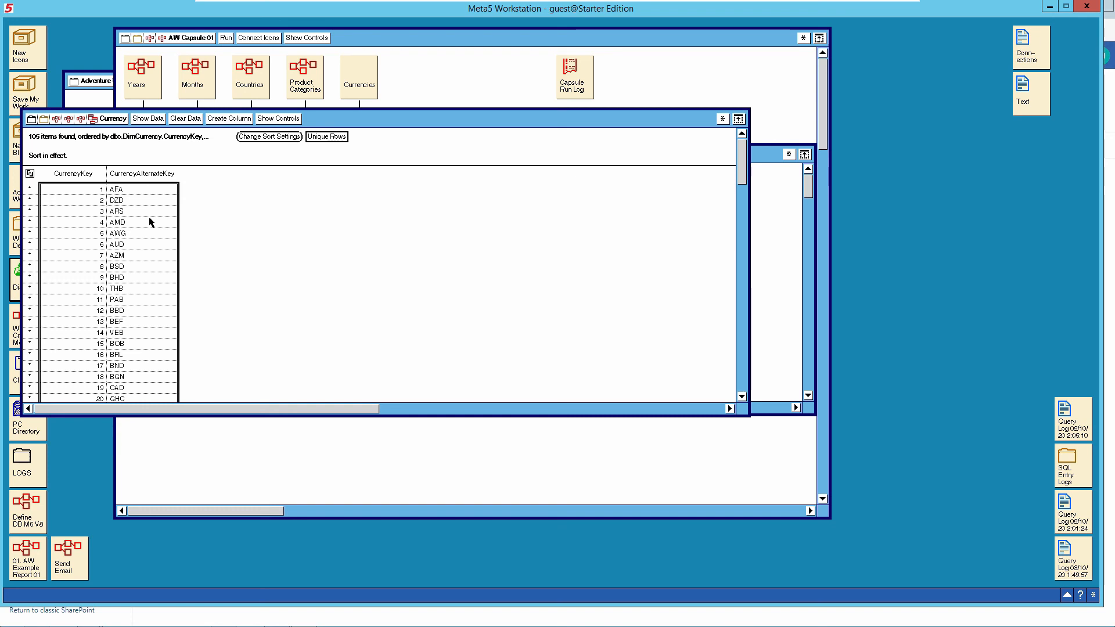
left_click(119, 119)
left_click(370, 153)
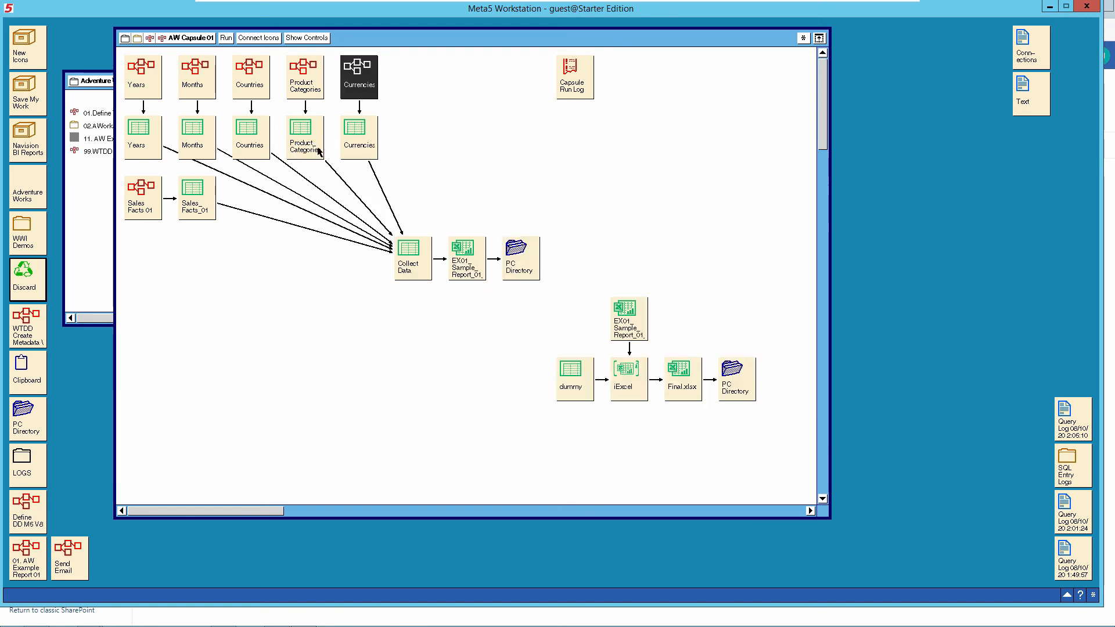
double_click(367, 139)
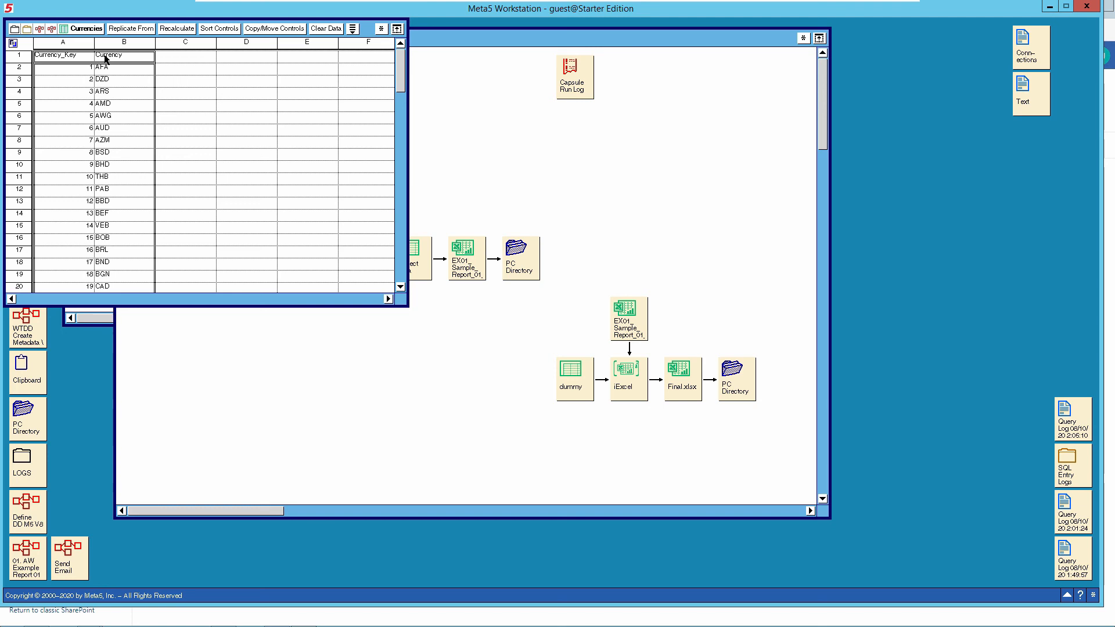
left_click(90, 29)
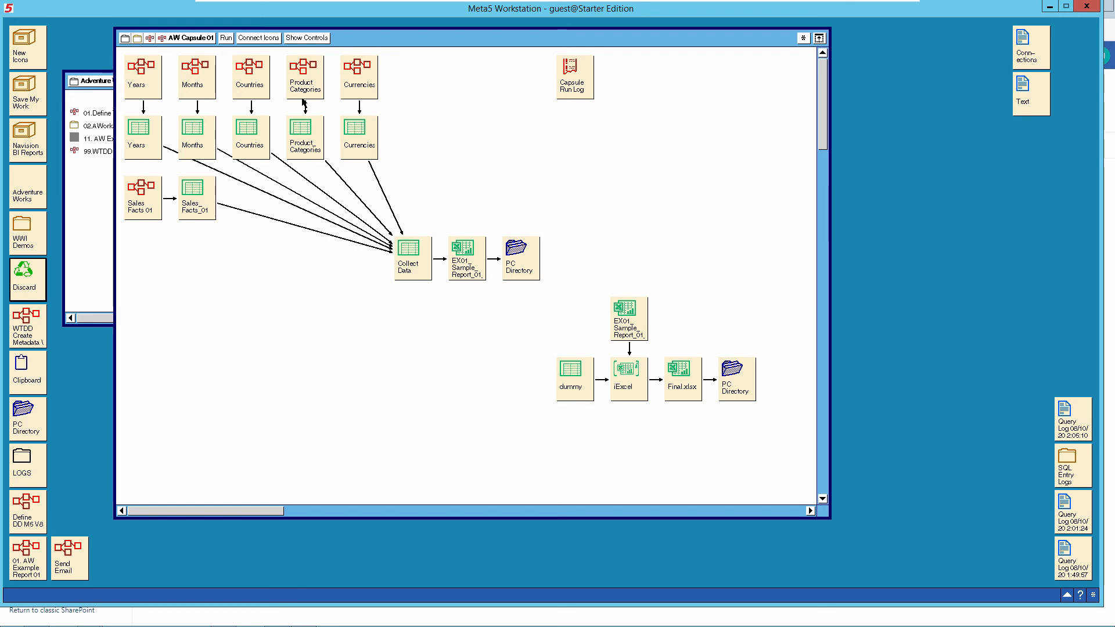
Open the 02.Reseller Sales Facts query in the Sales Facts 01 capsule and display its query controls with more room for the table diagram
left_click(148, 201)
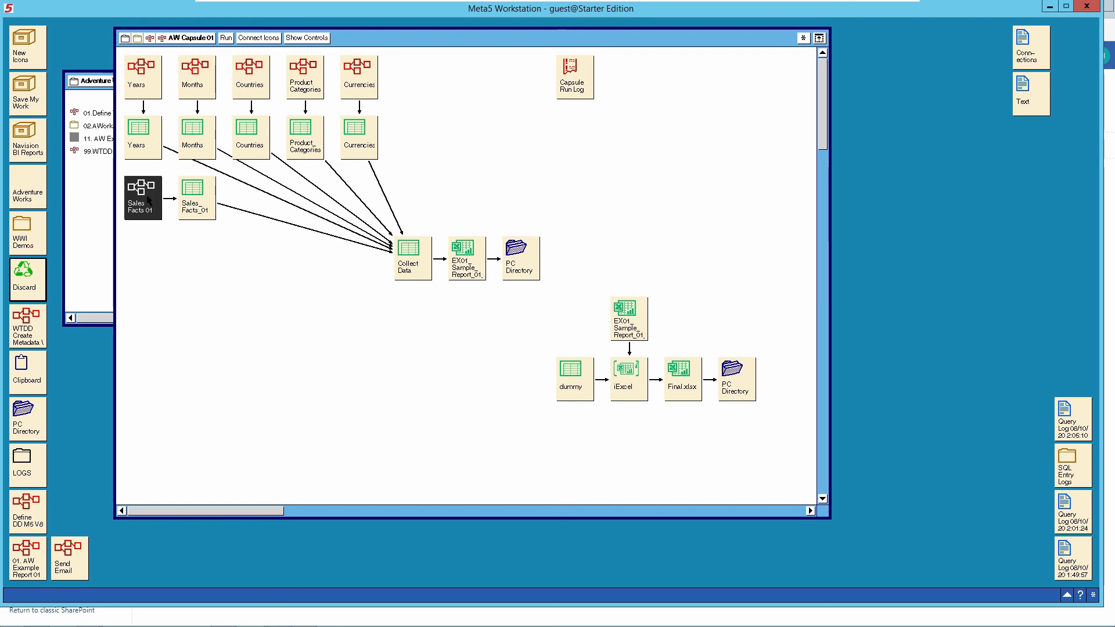
double_click(148, 201)
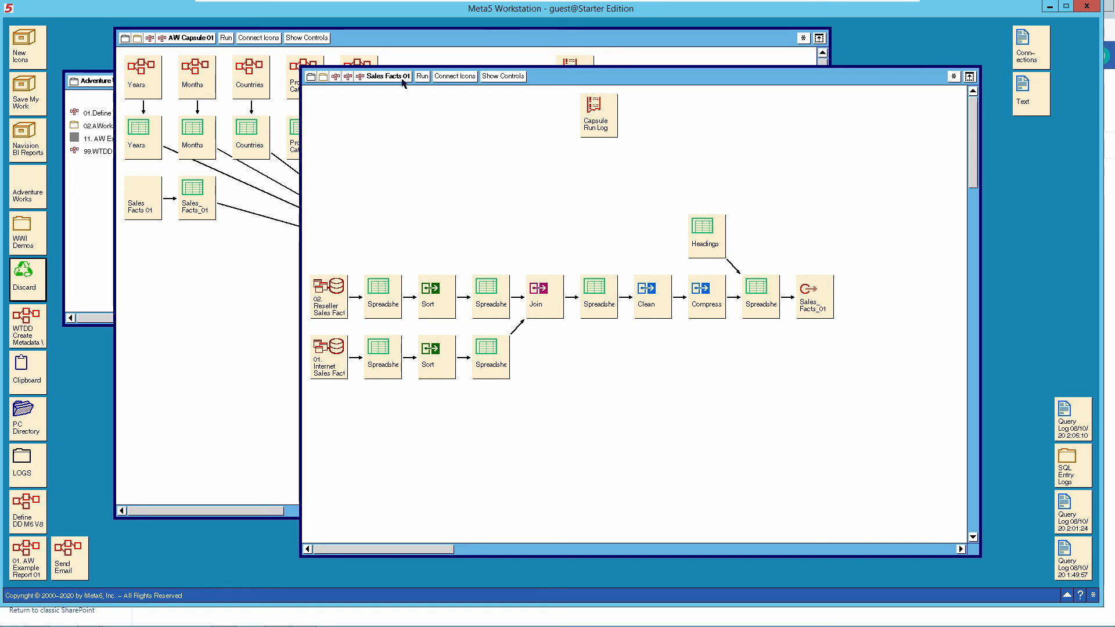
left_click(331, 294)
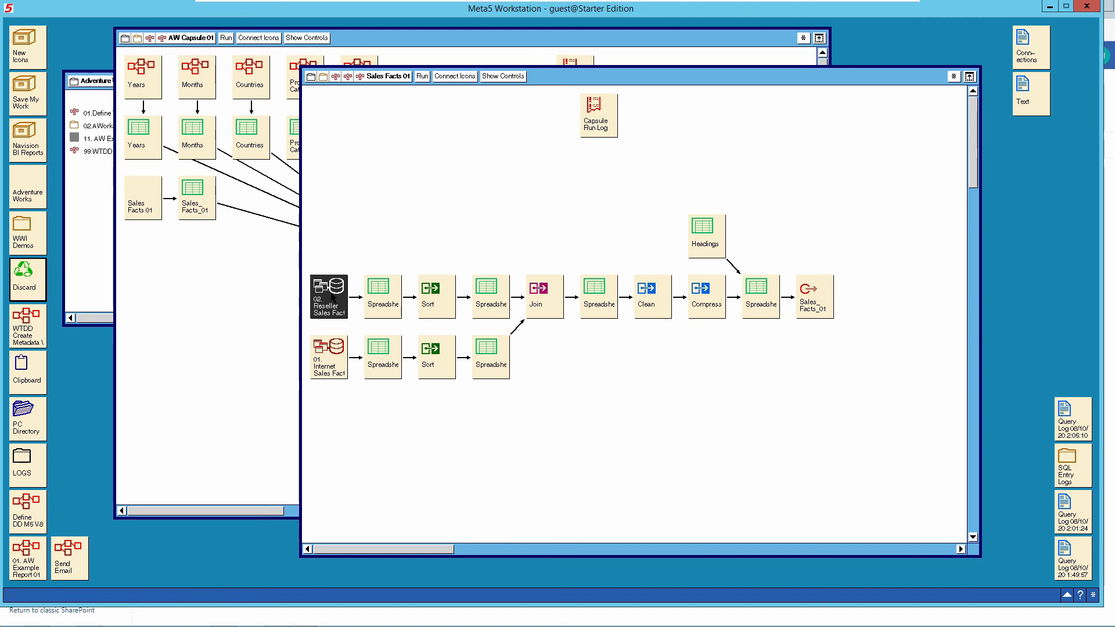
double_click(332, 296)
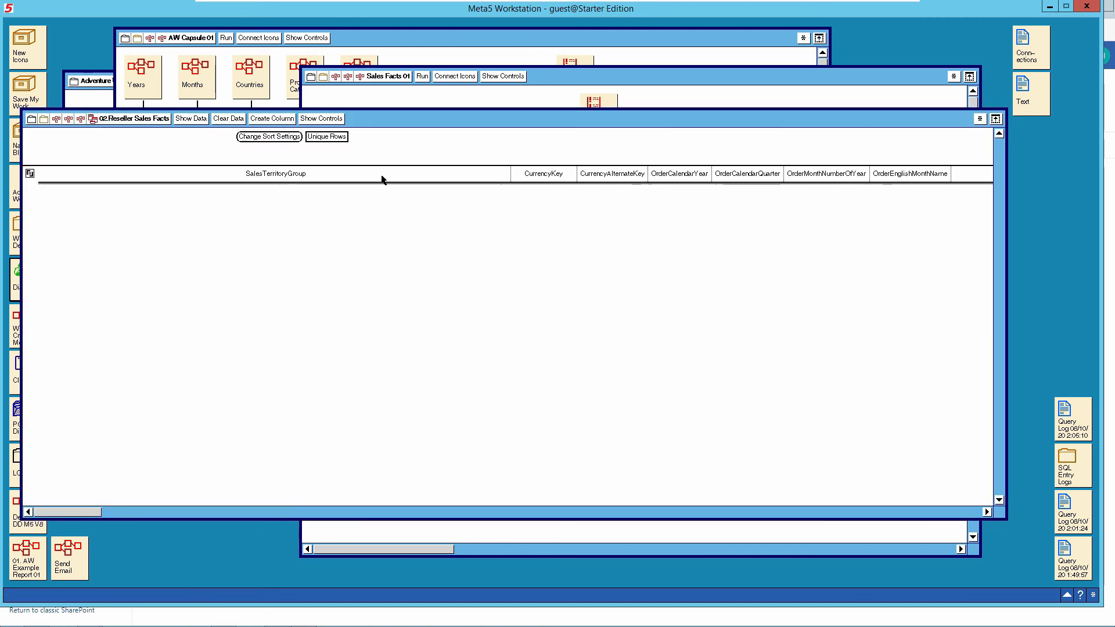
left_click_drag(390, 123, 393, 70)
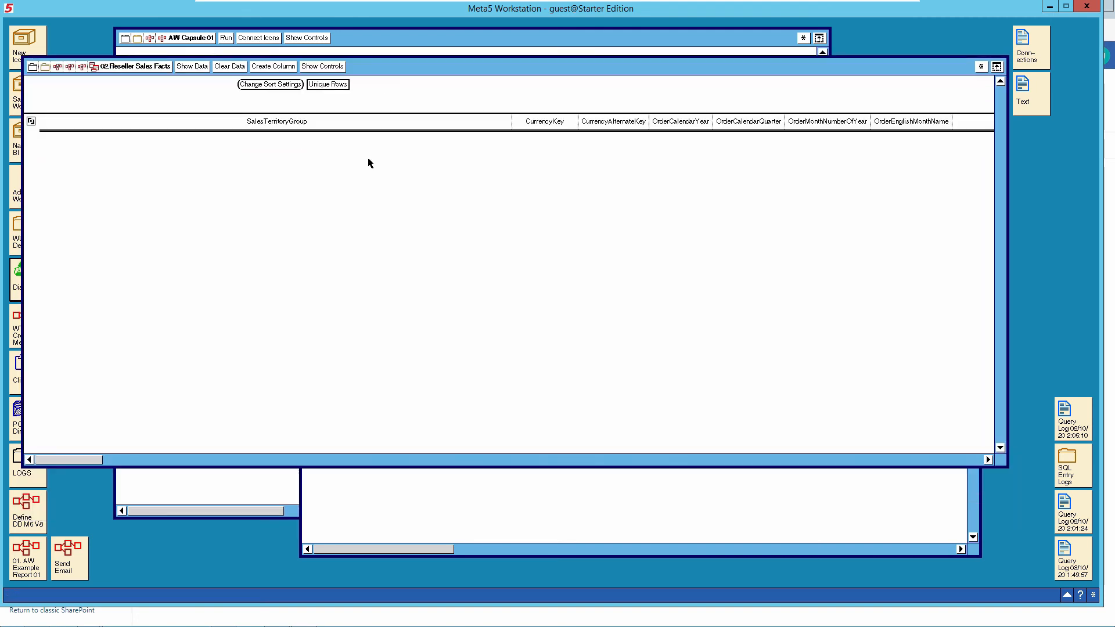
left_click(322, 67)
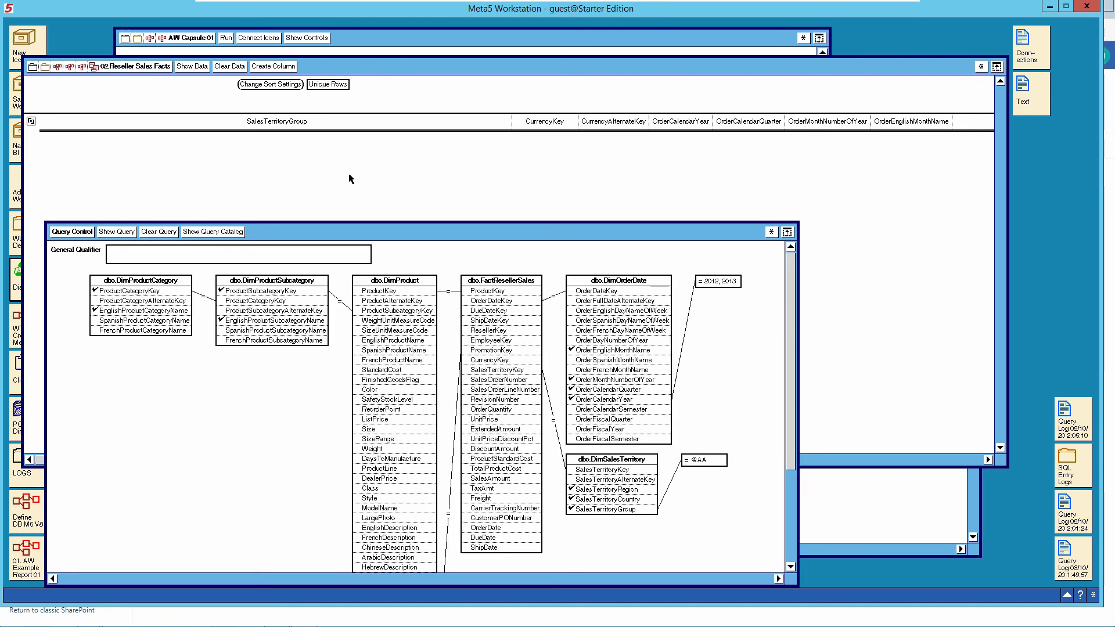
left_click_drag(361, 213, 361, 160)
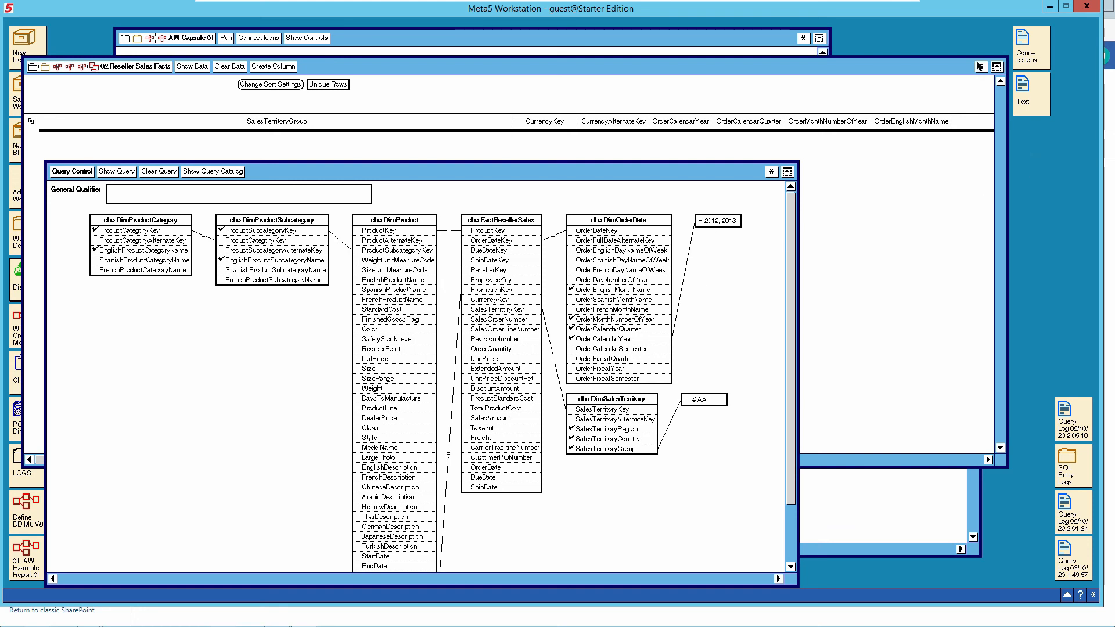
Capture the SQL of the 02.Reseller Sales Facts query in an enlarged query log while showing the query's data
left_click(981, 68)
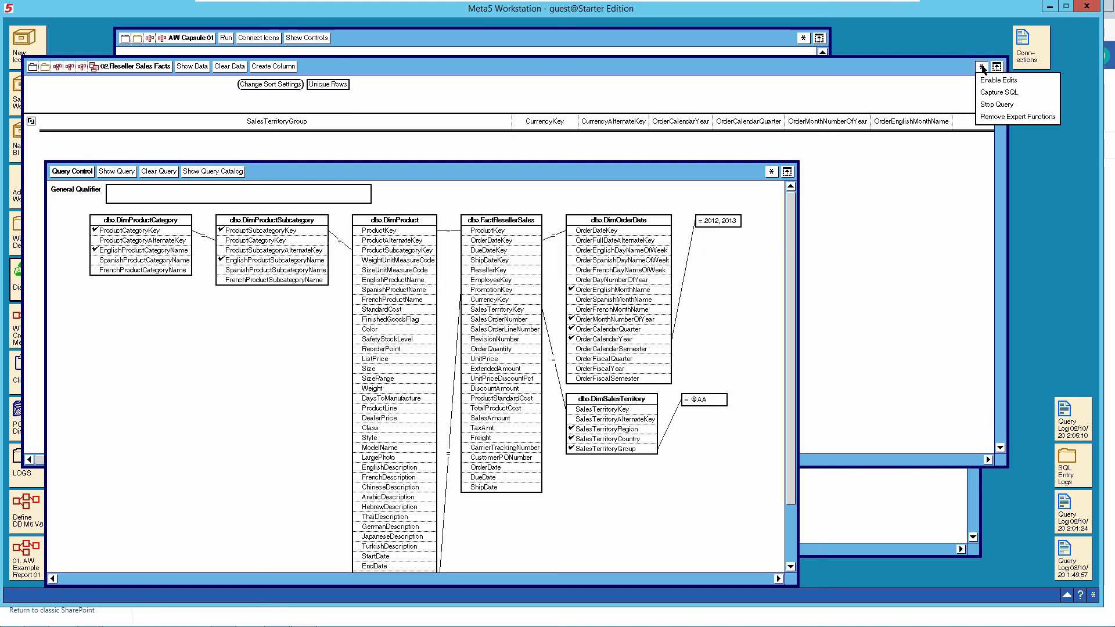
left_click(987, 93)
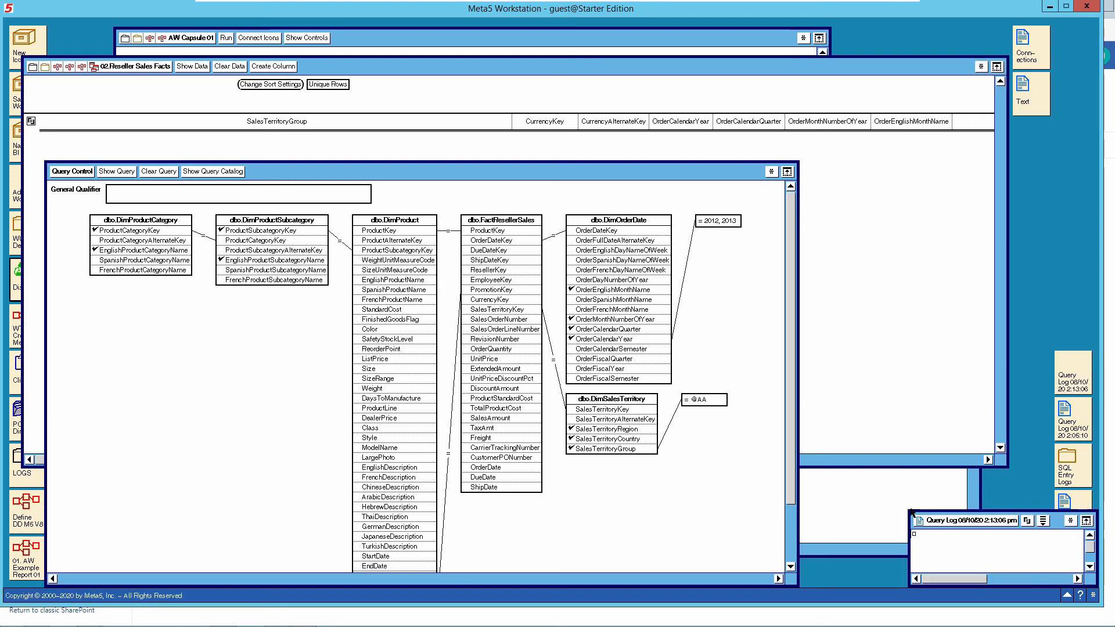
left_click_drag(909, 511, 548, 90)
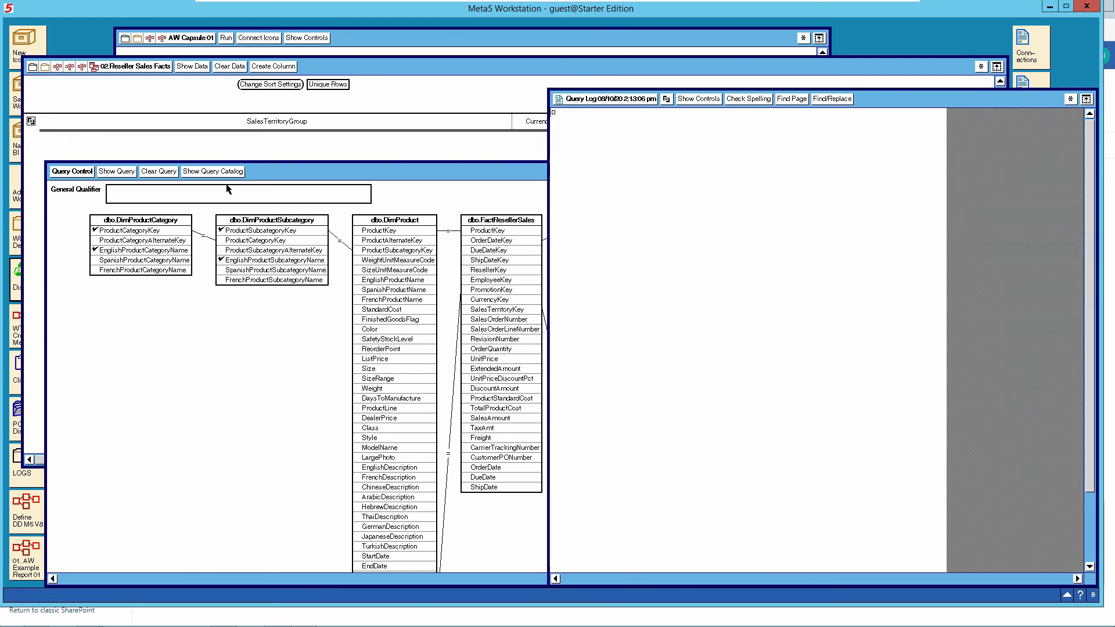
left_click(192, 68)
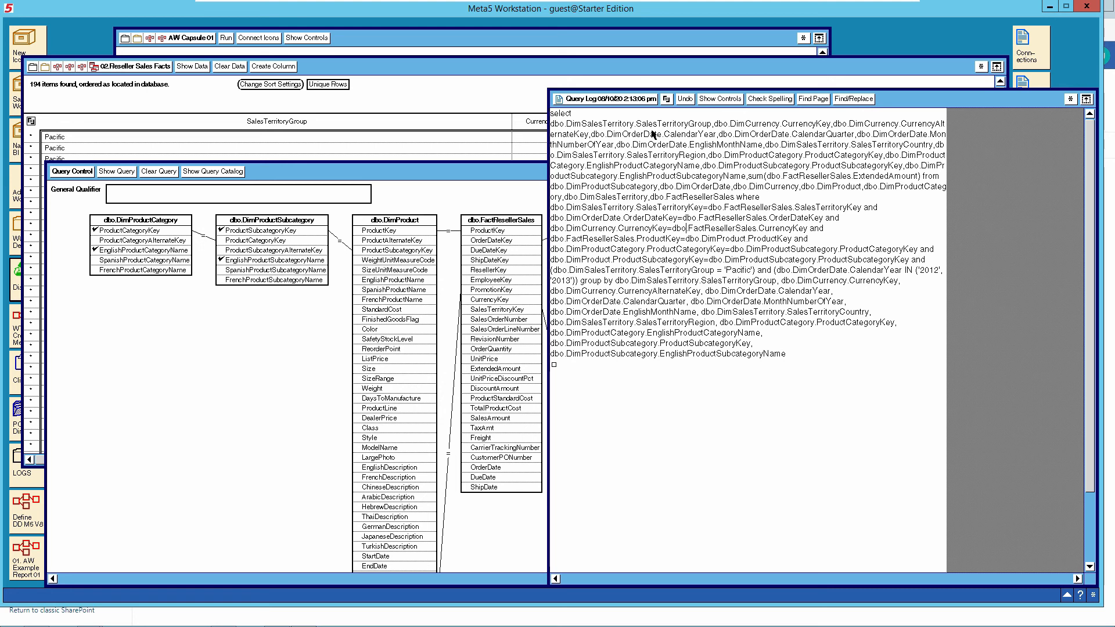
Close the query log, query controls and 02.Reseller Sales Facts query, and view the spreadsheet fed by that query
double_click(615, 100)
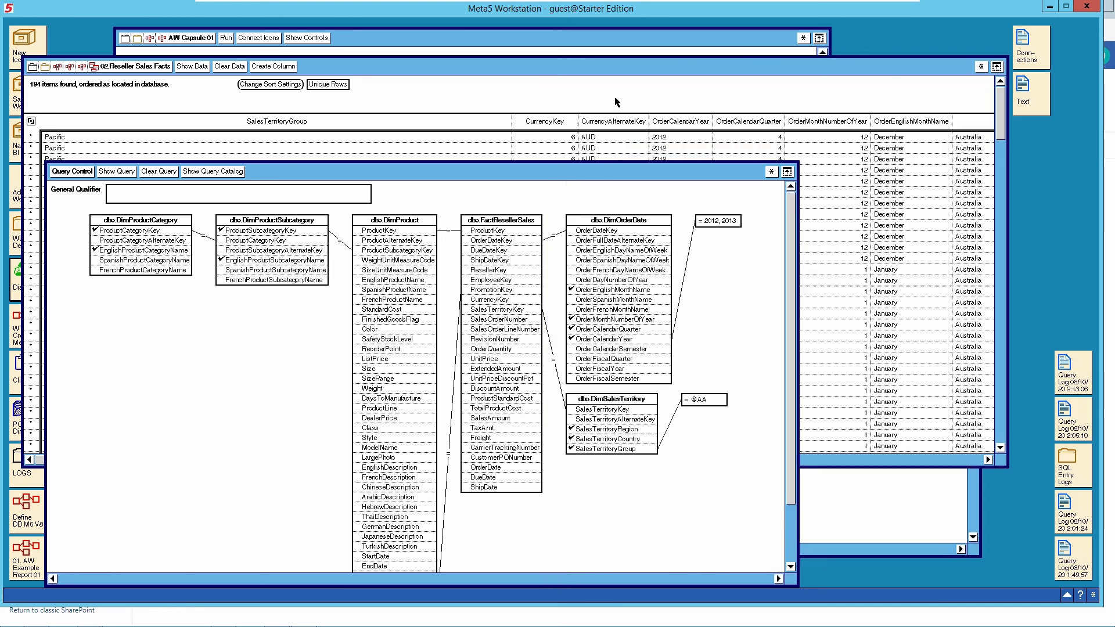
double_click(87, 172)
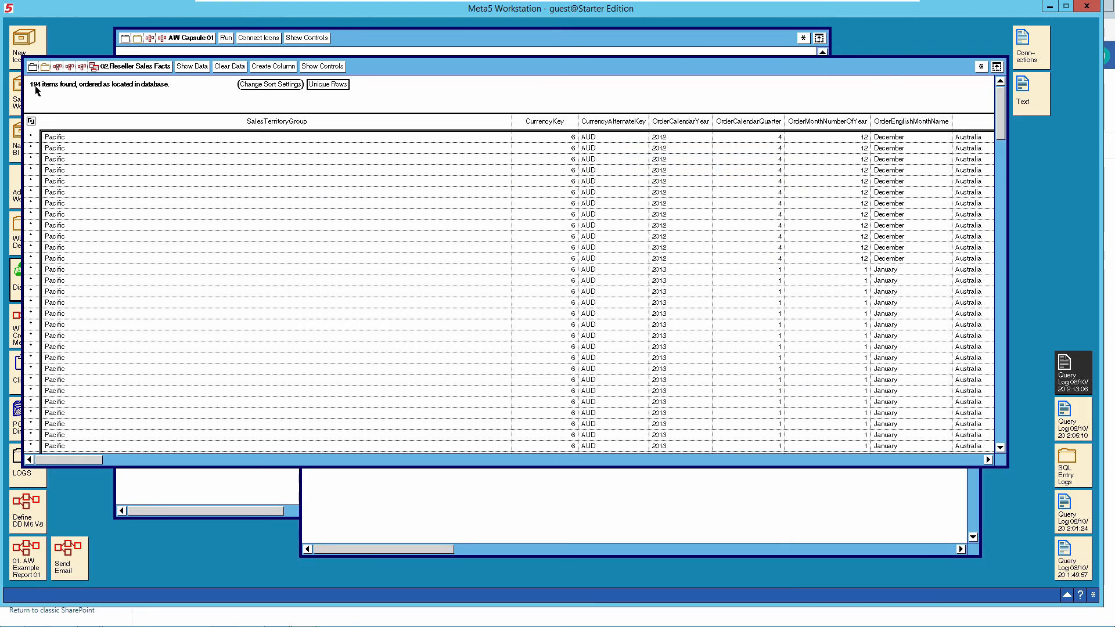
double_click(138, 66)
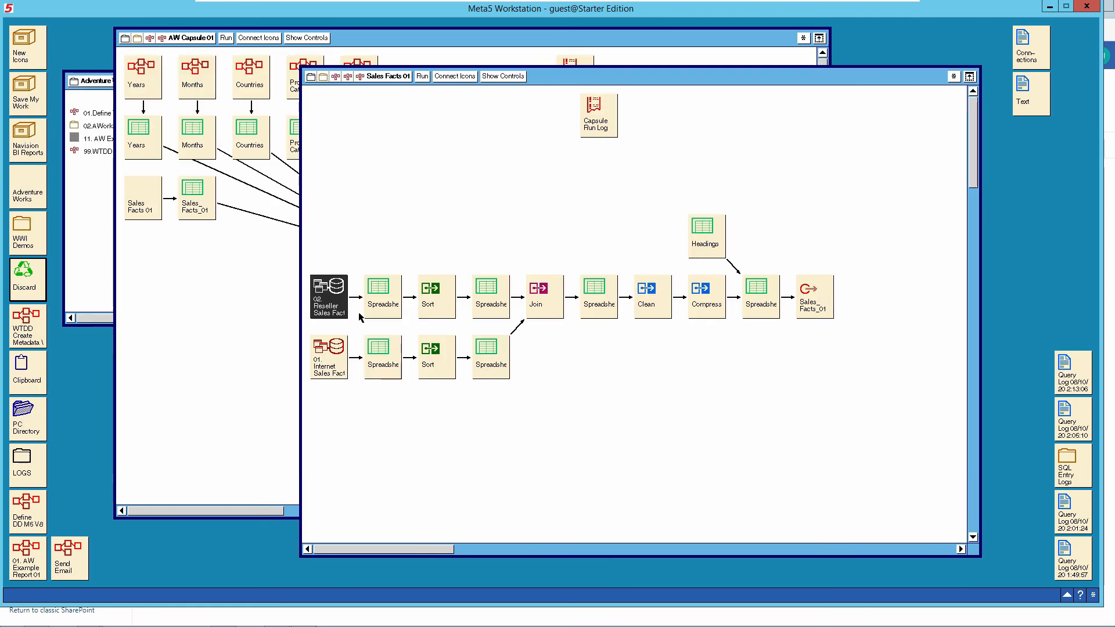
double_click(390, 299)
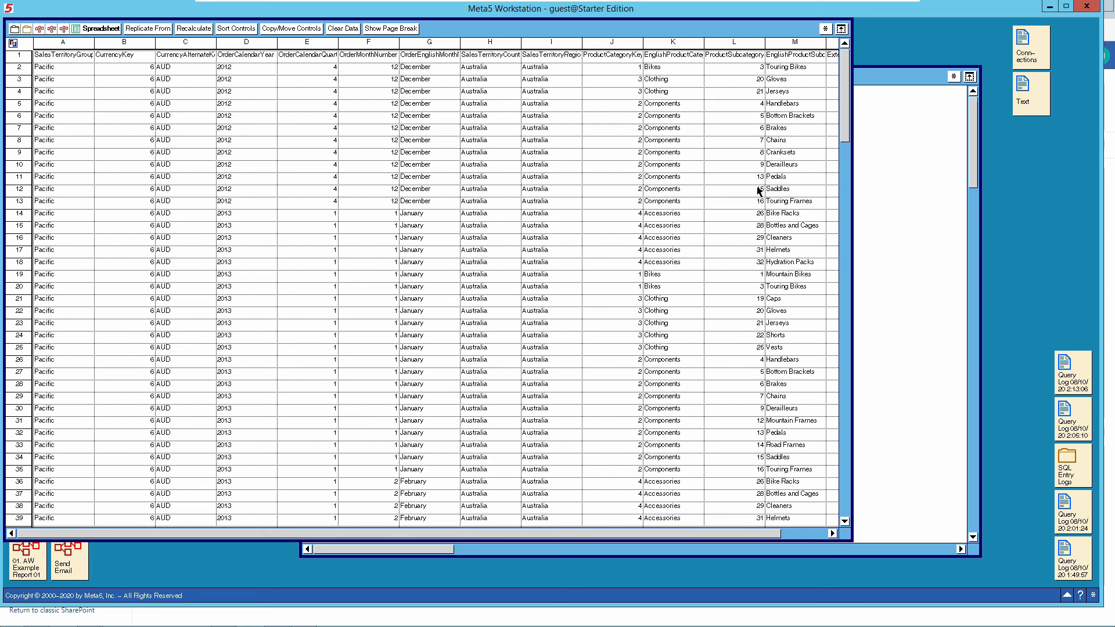
left_click(103, 29)
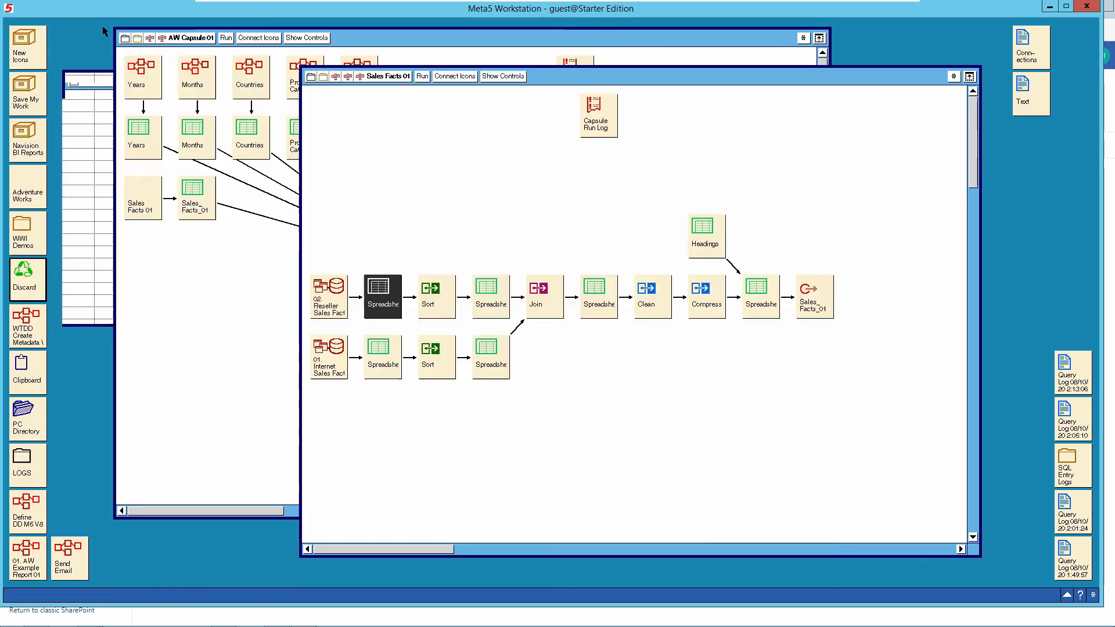
Open the 01.Internet Sales Facts query in the Sales Facts 01 capsule, display its query controls and show its data
left_click(334, 354)
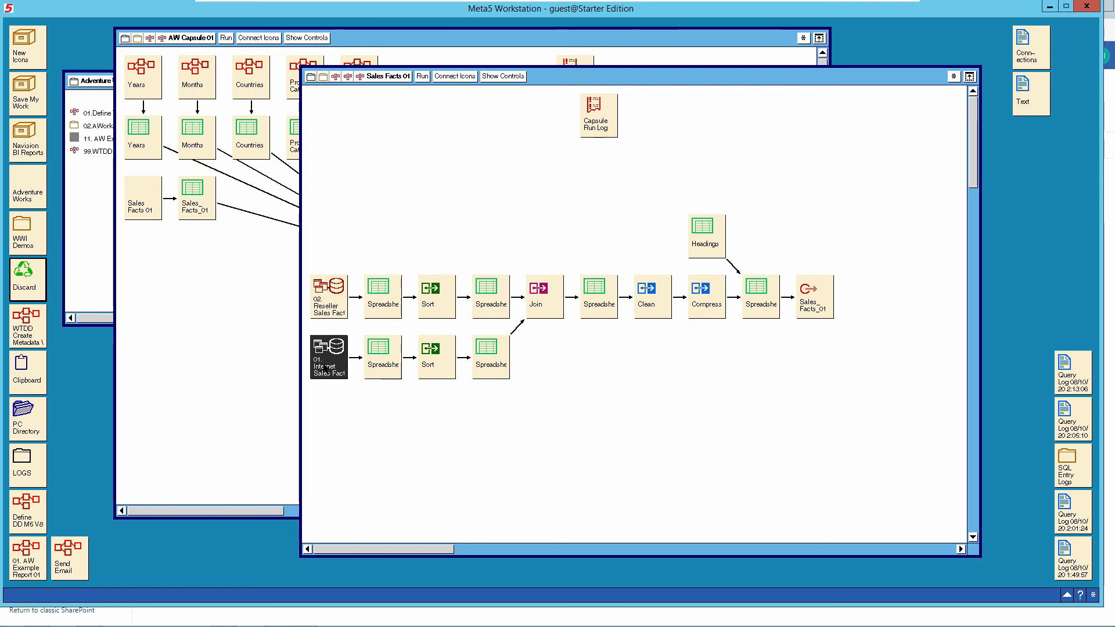
double_click(333, 355)
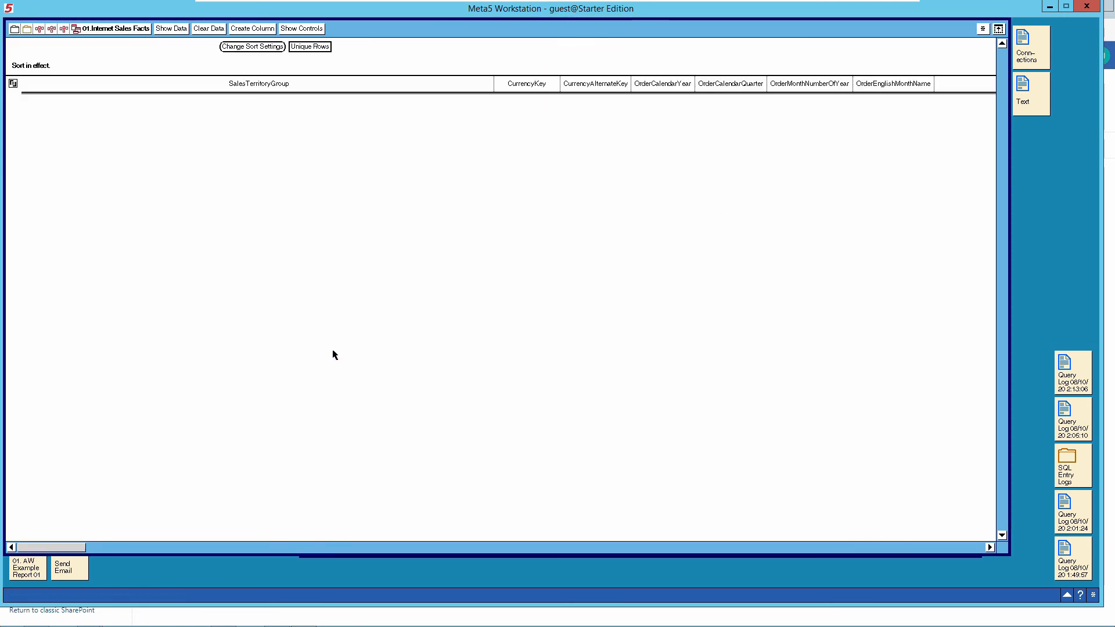
left_click(301, 28)
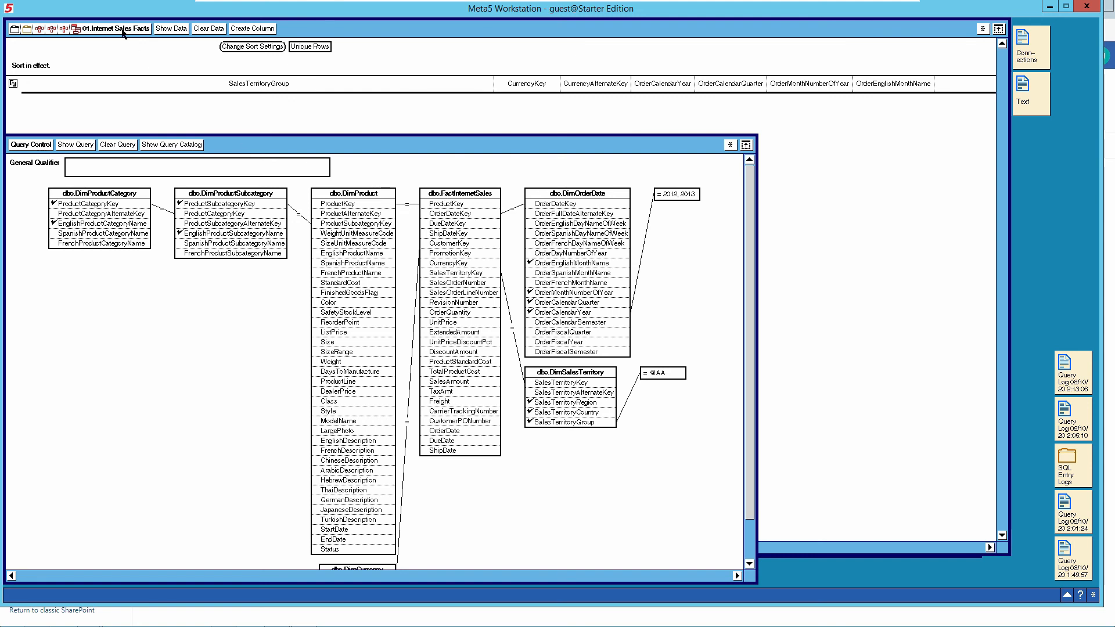
left_click(171, 28)
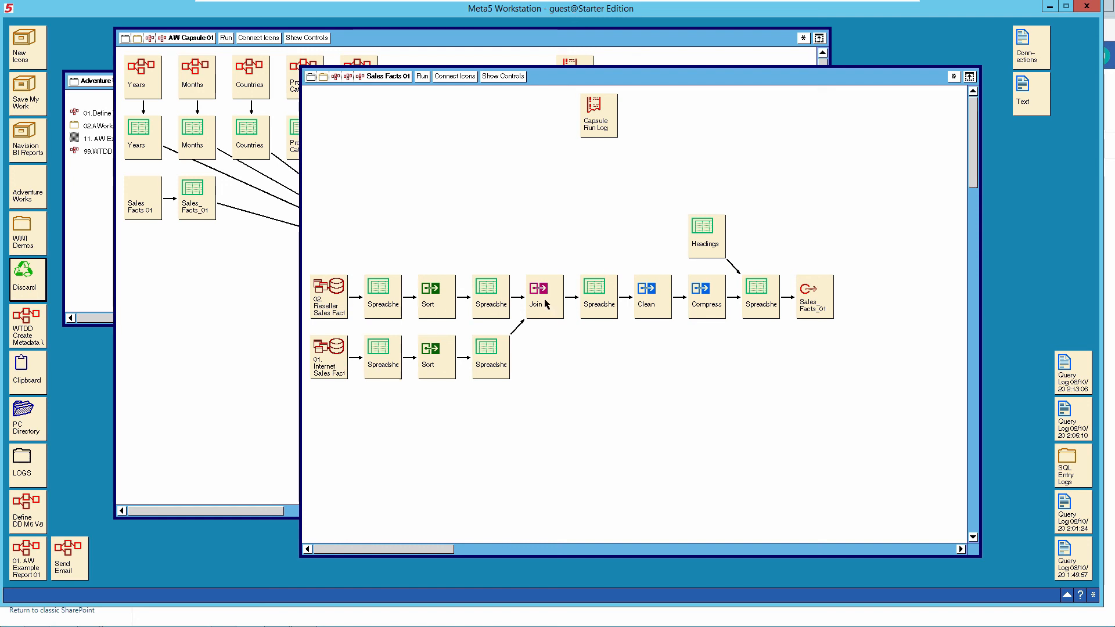
View the unsorted spreadsheets fed by the Reseller and Internet Sales Facts queries, closing each one
left_click(378, 300)
double_click(378, 300)
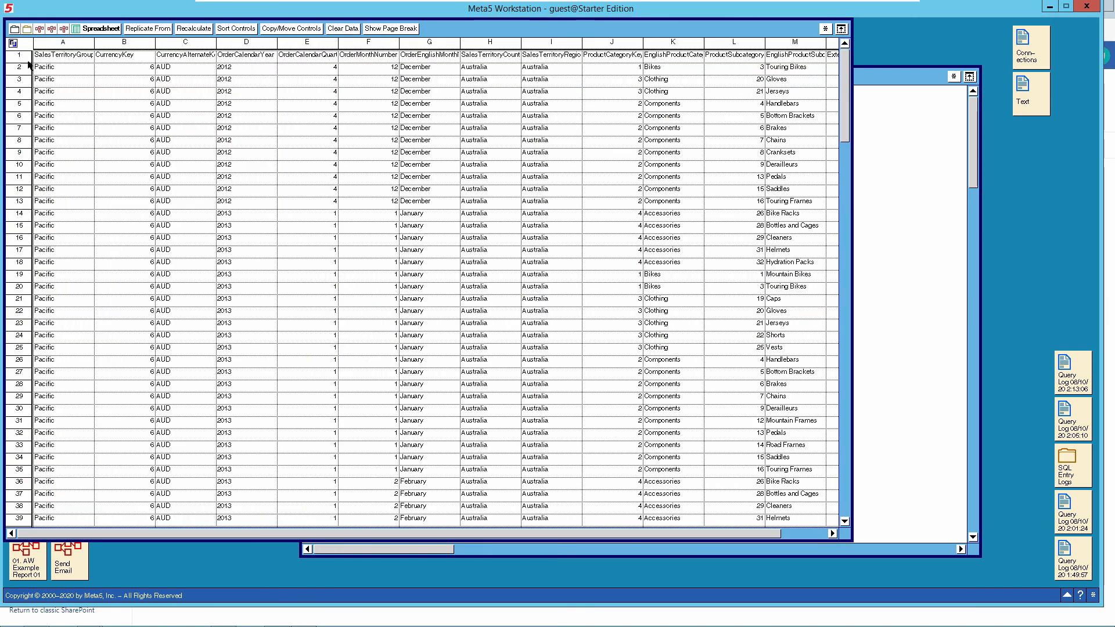
left_click(89, 29)
left_click(389, 367)
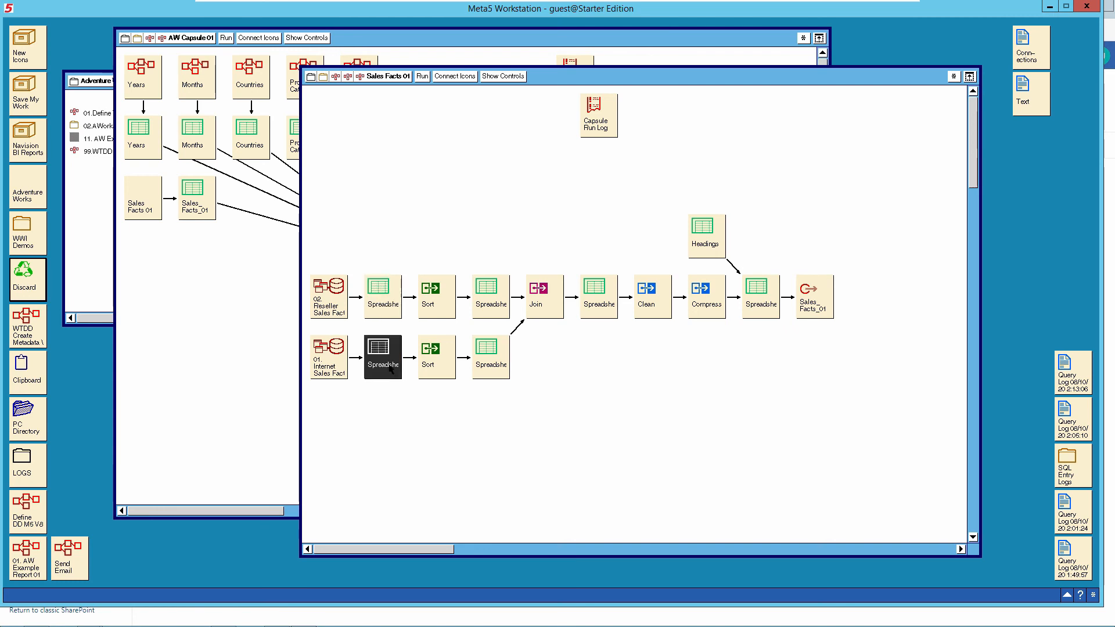
double_click(390, 367)
left_click(113, 31)
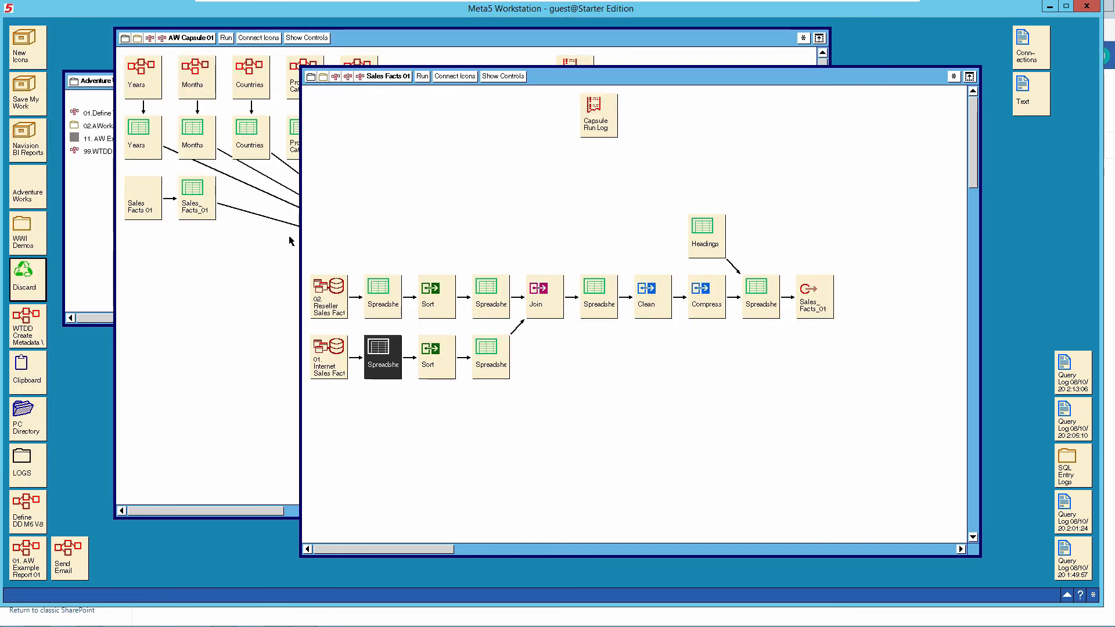
Examine the transformer controls of the Sort in the Reseller Sales Facts row and close them without applying changes
left_click(439, 305)
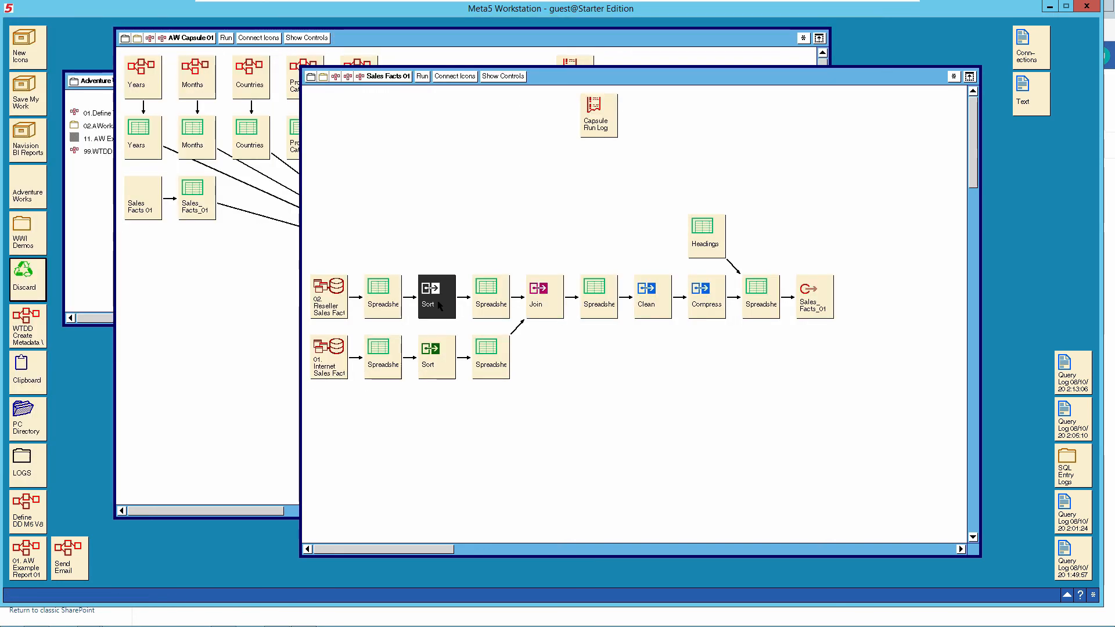
double_click(439, 305)
left_click(174, 48)
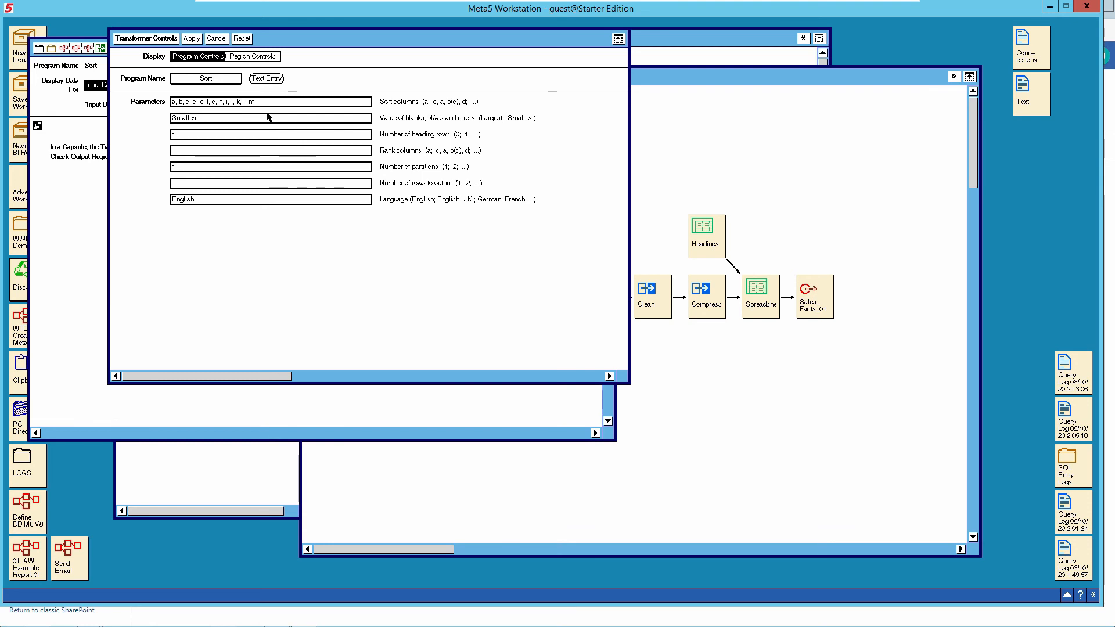
left_click(216, 39)
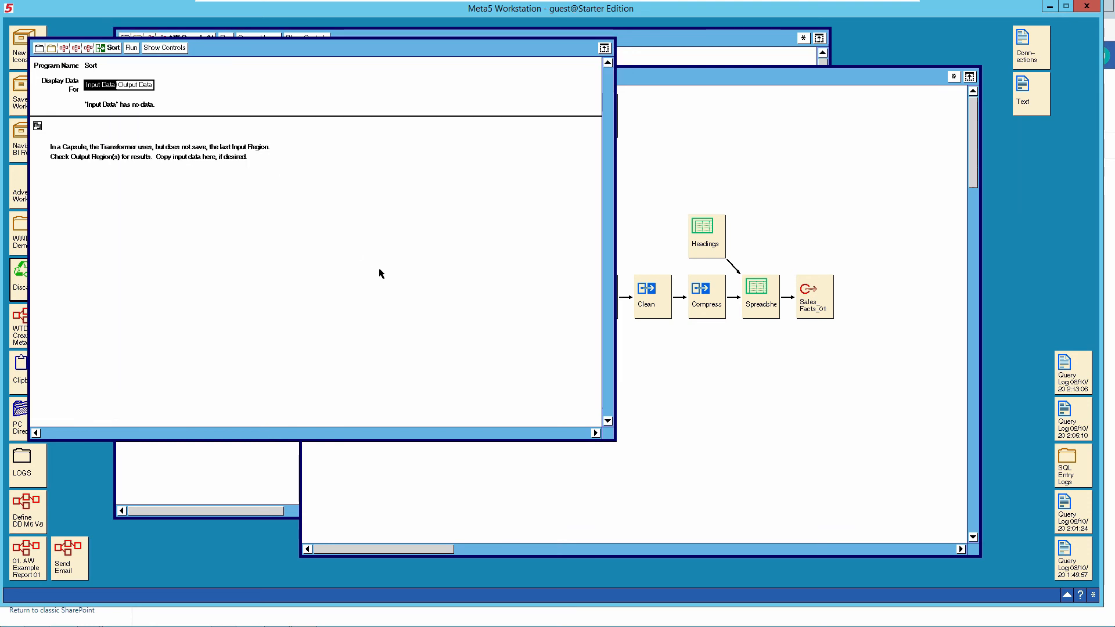
left_click(112, 49)
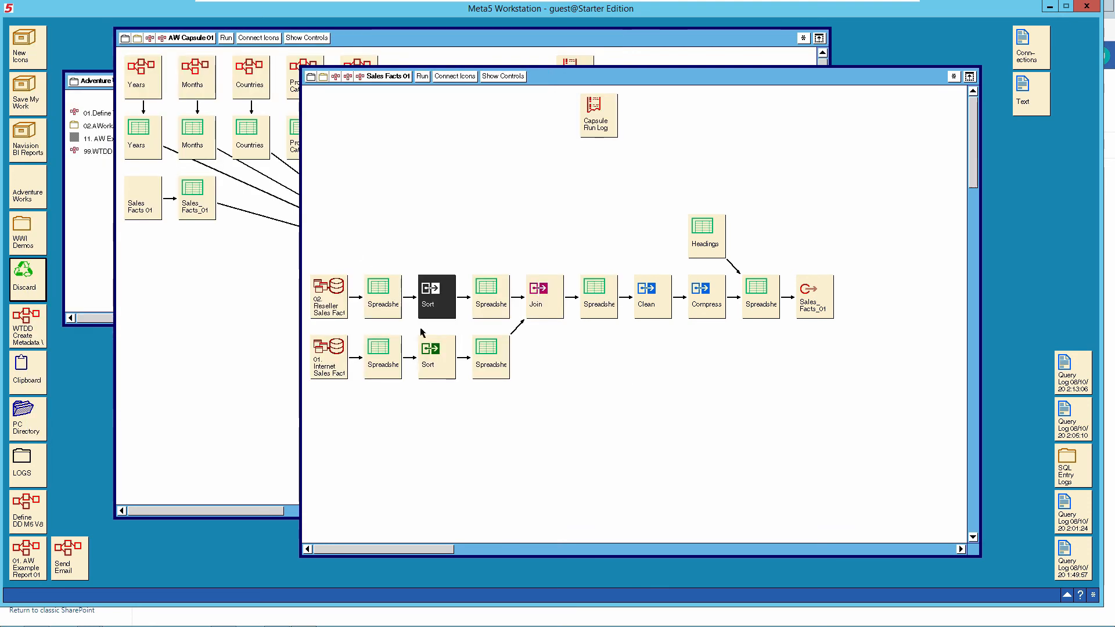
Examine the transformer controls of the Sort in the Internet Sales Facts row and close them without applying changes
double_click(433, 363)
left_click(172, 49)
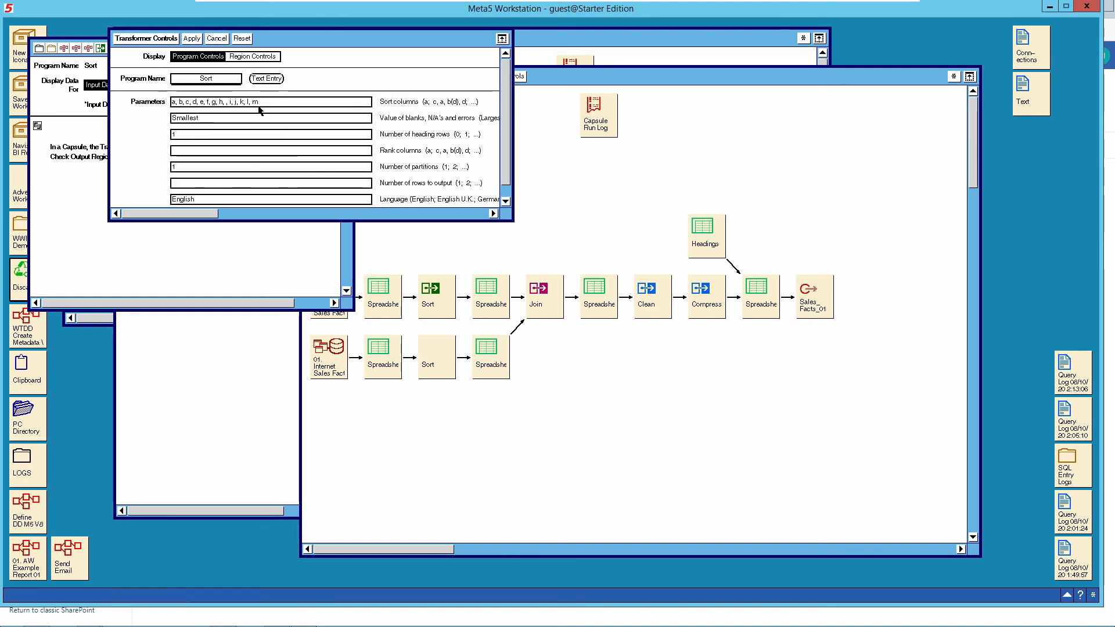
left_click(218, 39)
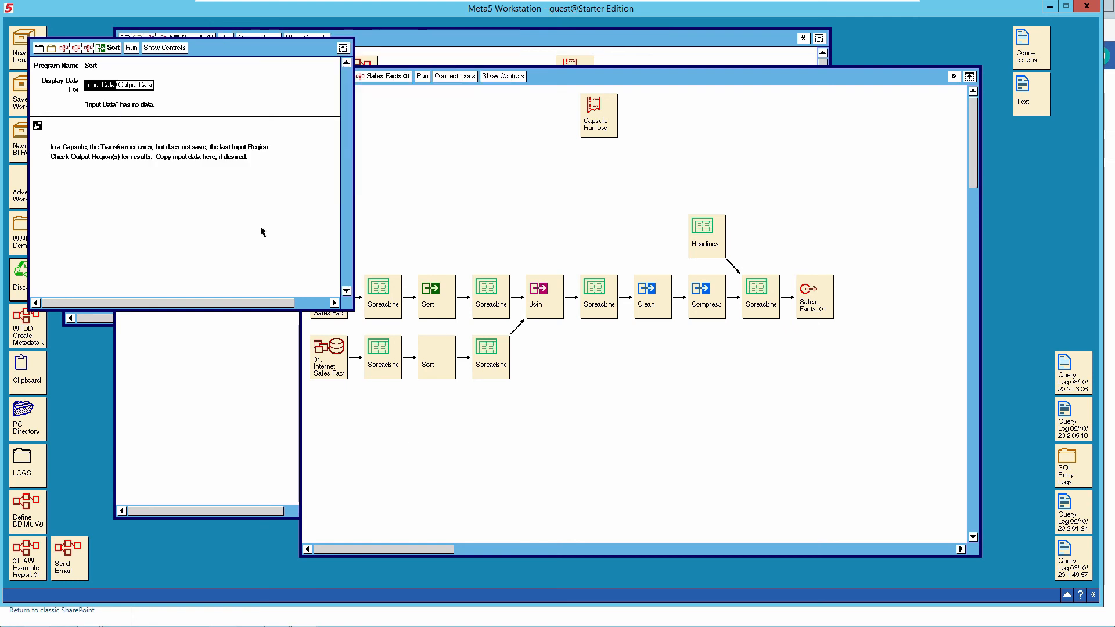
left_click(109, 50)
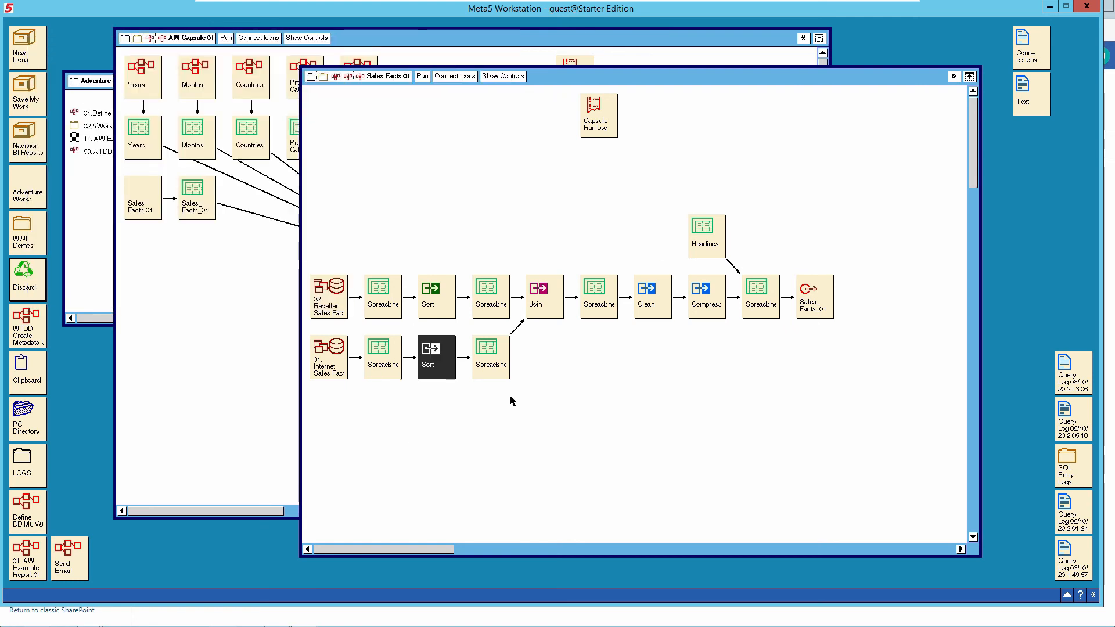
View the sorted Reseller and Internet Sales Facts spreadsheets that feed the Join, closing each one
double_click(490, 313)
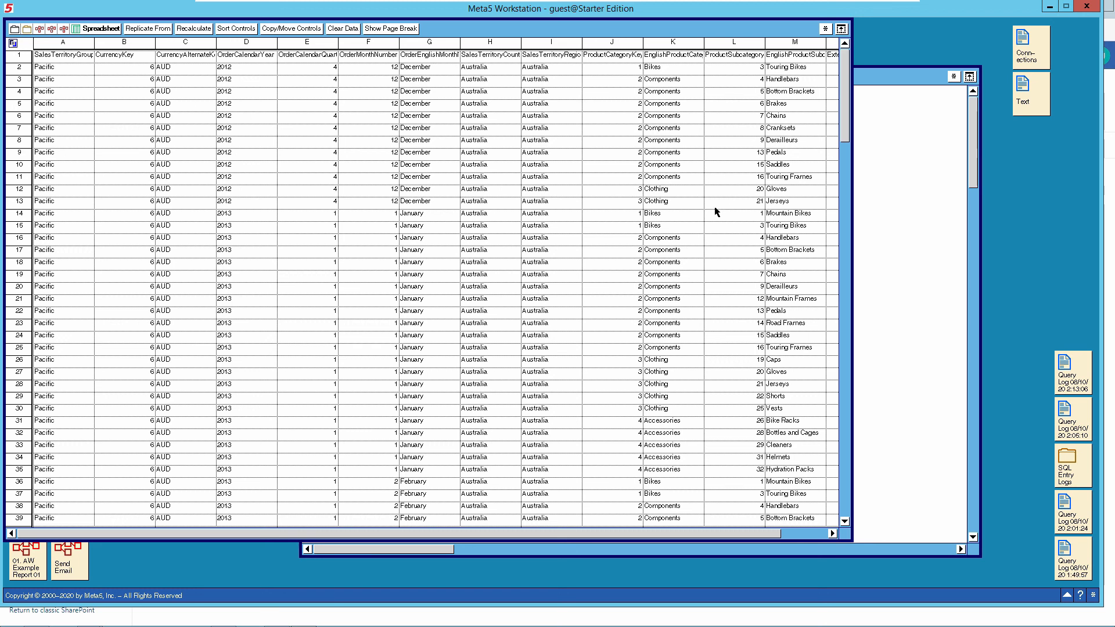
left_click(100, 30)
left_click(503, 371)
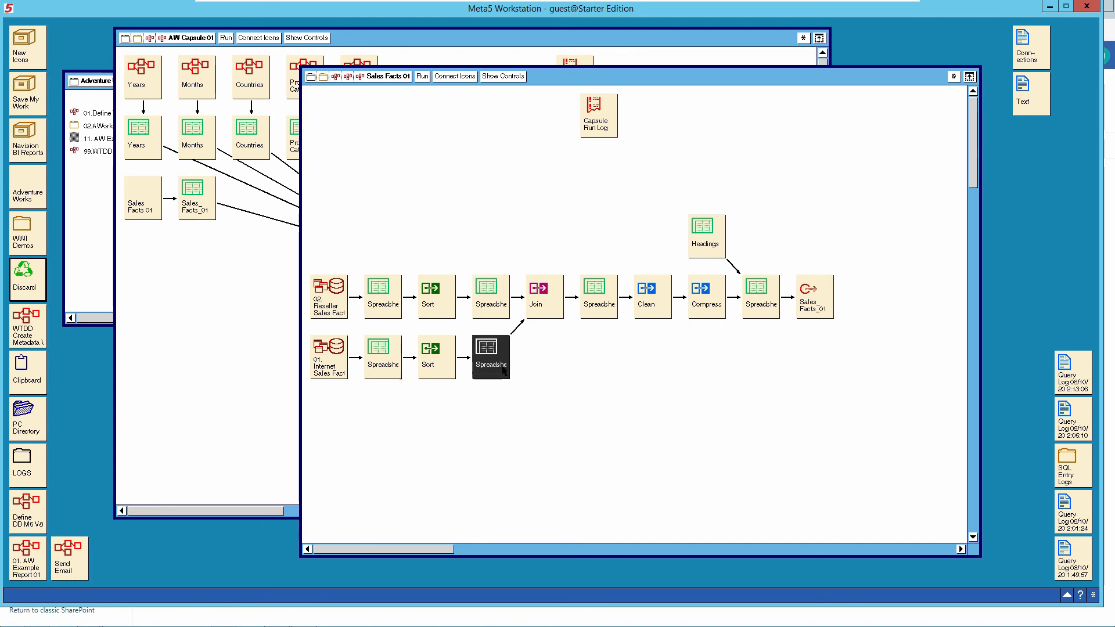
double_click(503, 371)
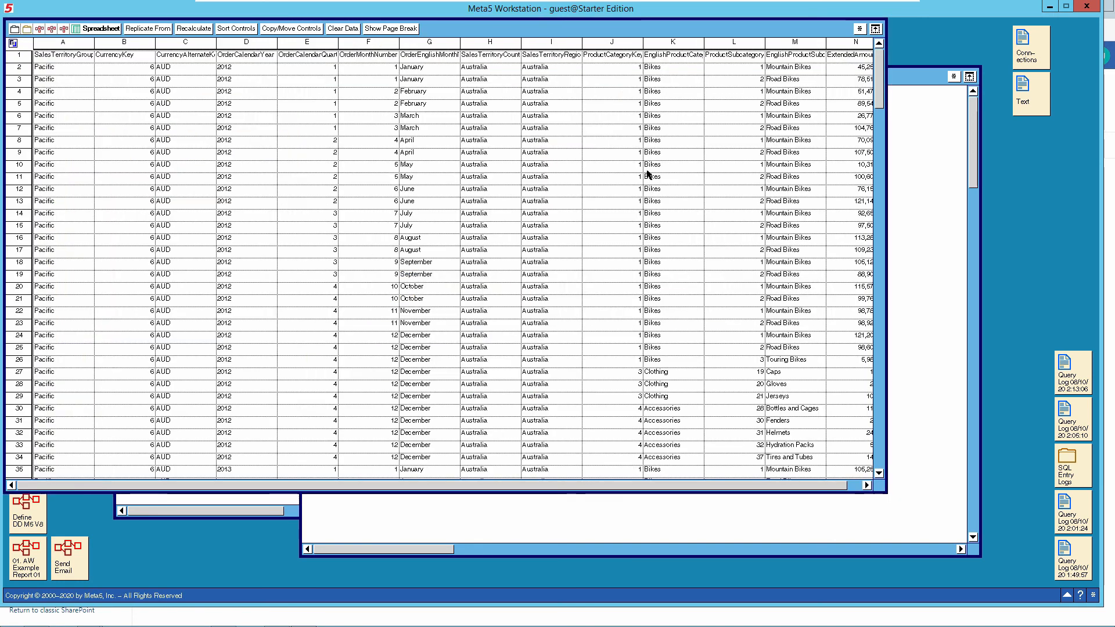
left_click(103, 32)
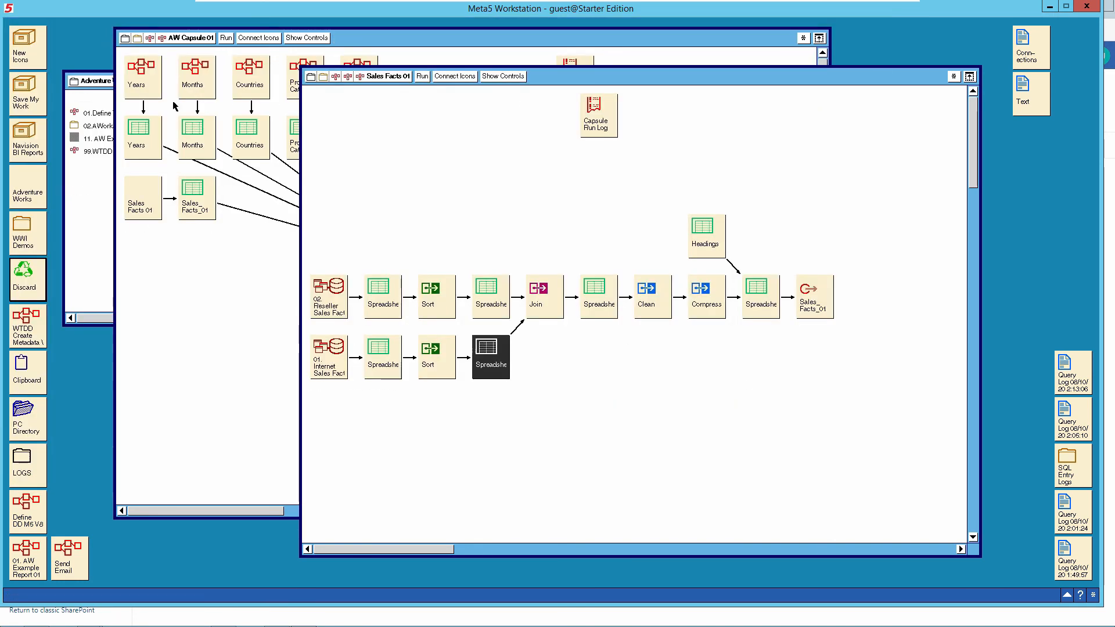
Open the Join transformer in an enlarged window and display its Table 1, Table 2 and Output Data regions
left_click(547, 301)
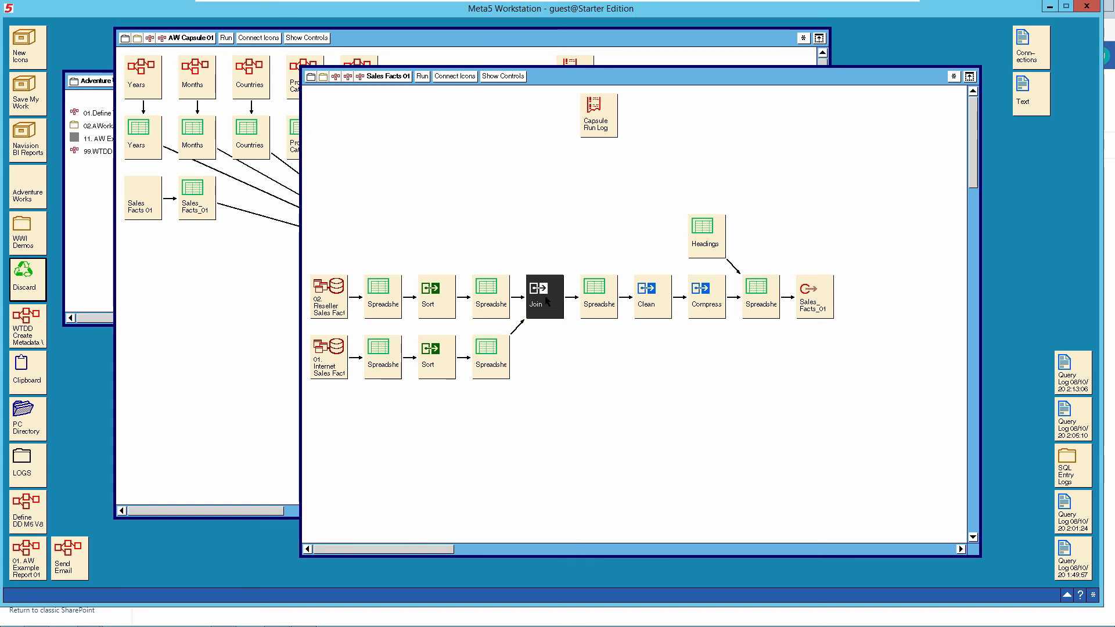
double_click(547, 302)
left_click_drag(501, 440, 901, 539)
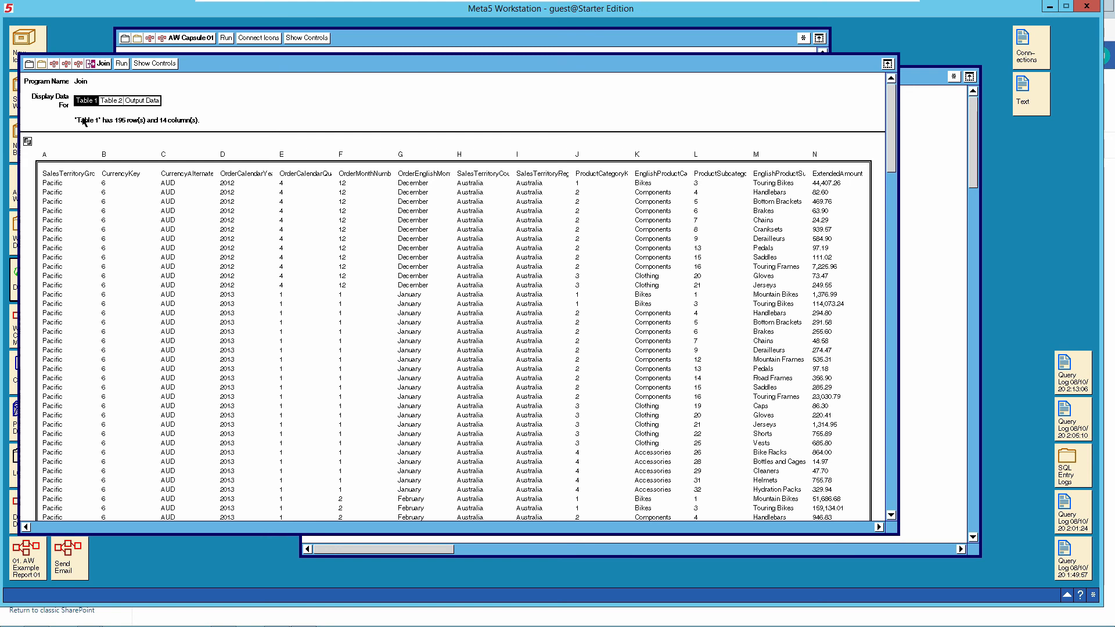
left_click(115, 102)
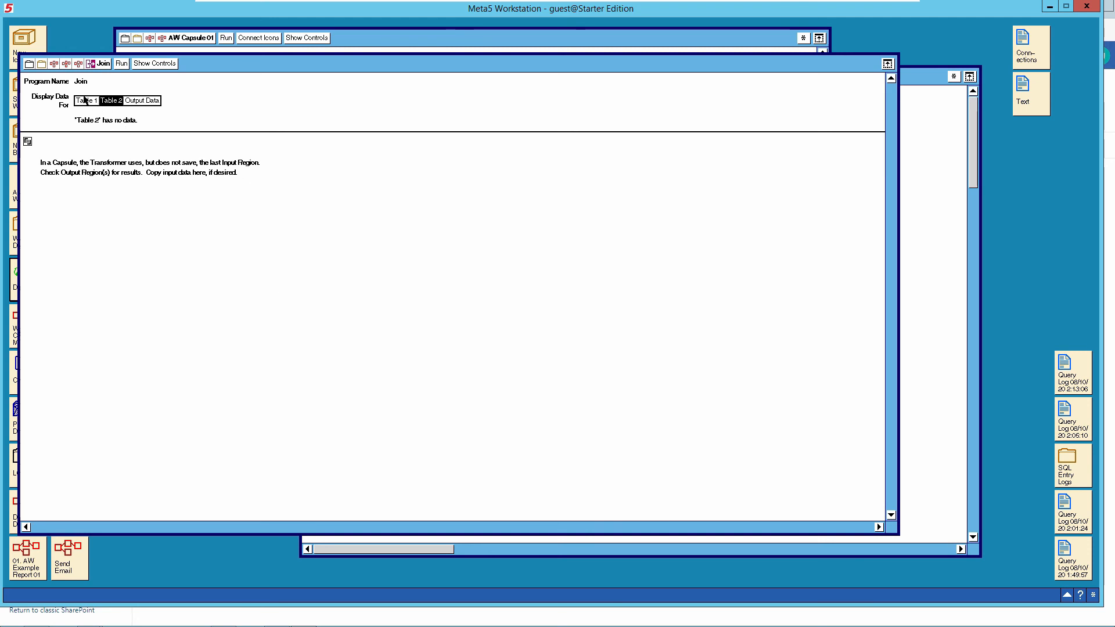
left_click(86, 101)
left_click(143, 100)
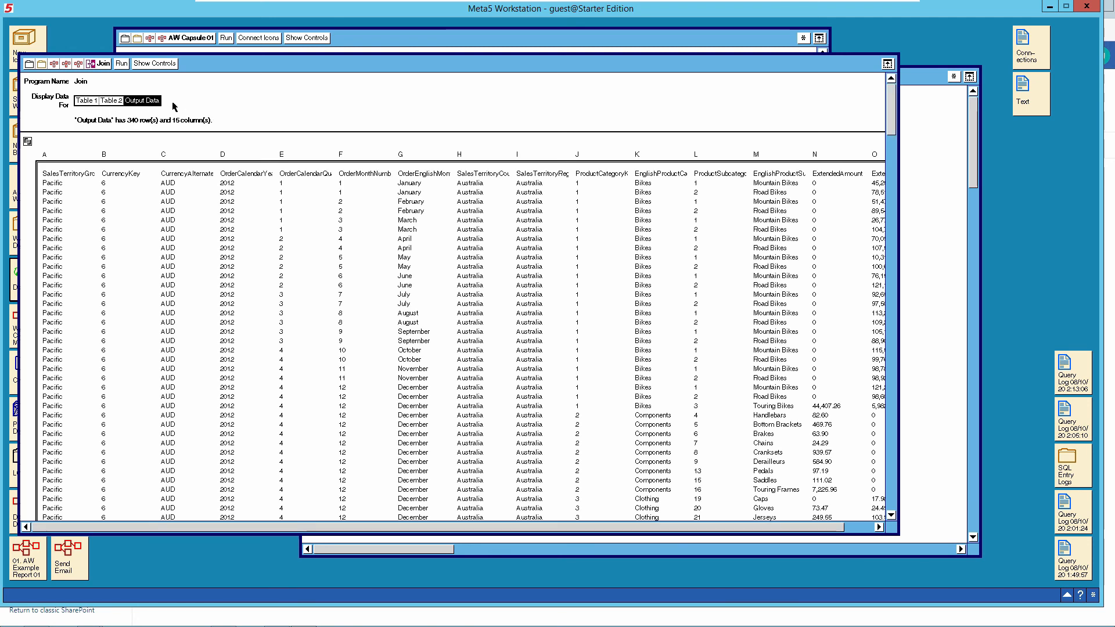
Examine the Join's program parameters, including the replacement value for nulls, and close the controls without applying changes
left_click(164, 65)
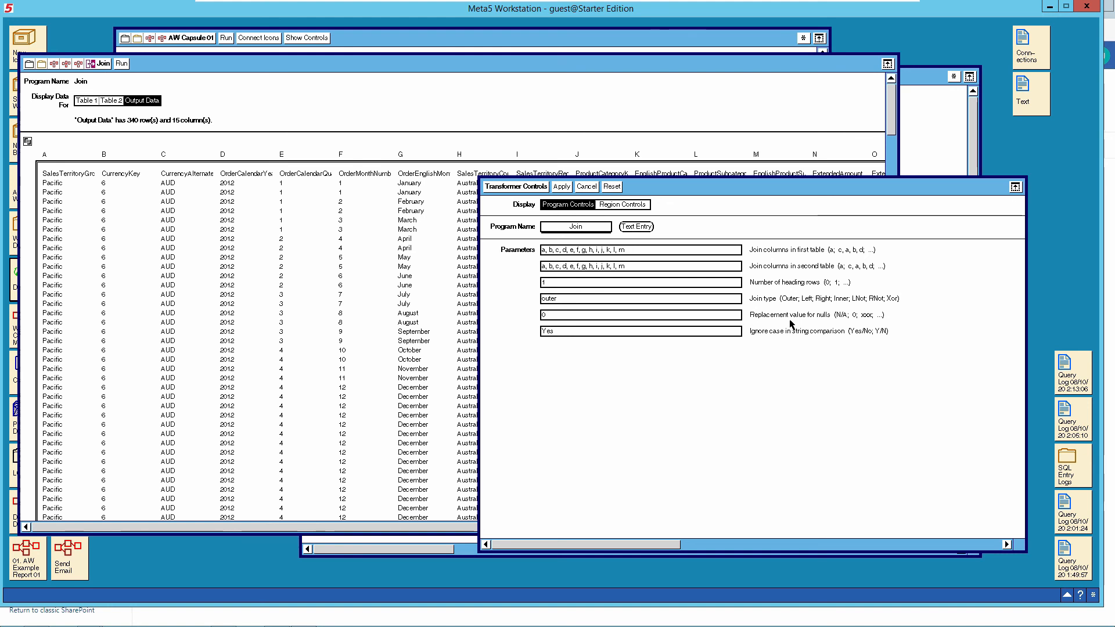
left_click(549, 319)
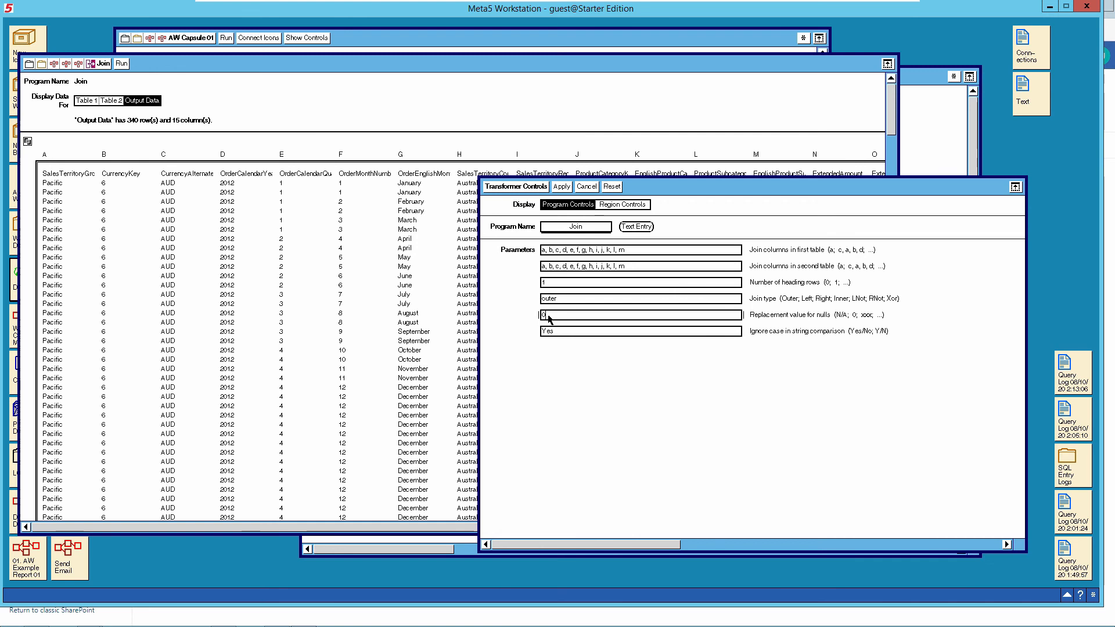
left_click(586, 187)
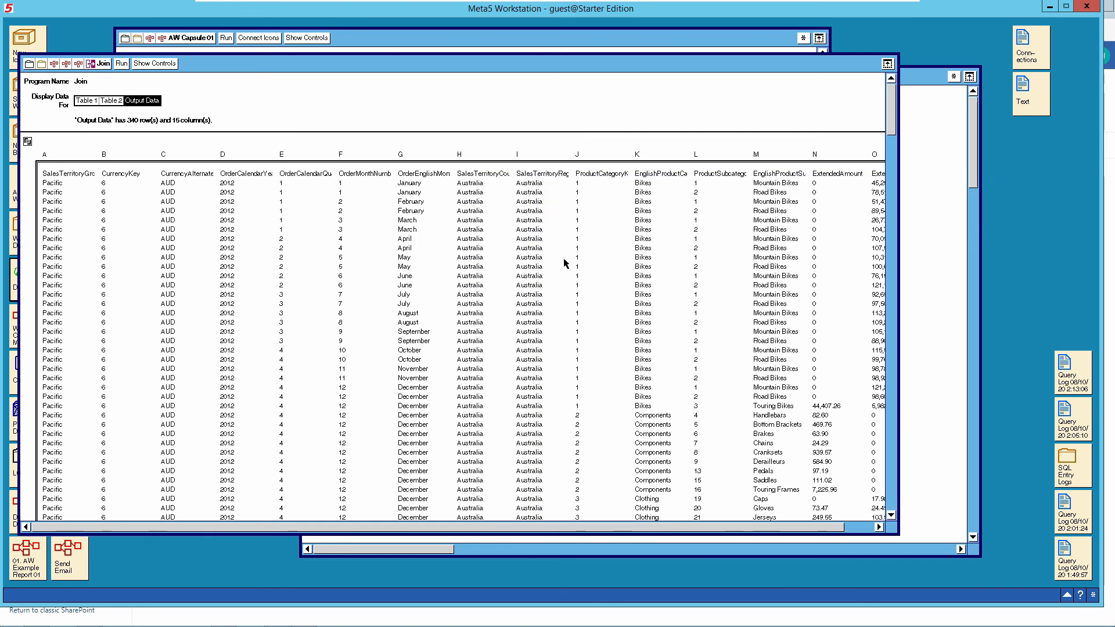
Examine the two ExtendedAmount columns in the Join's output data, close the Join and open the spreadsheet it feeds
left_click(871, 530)
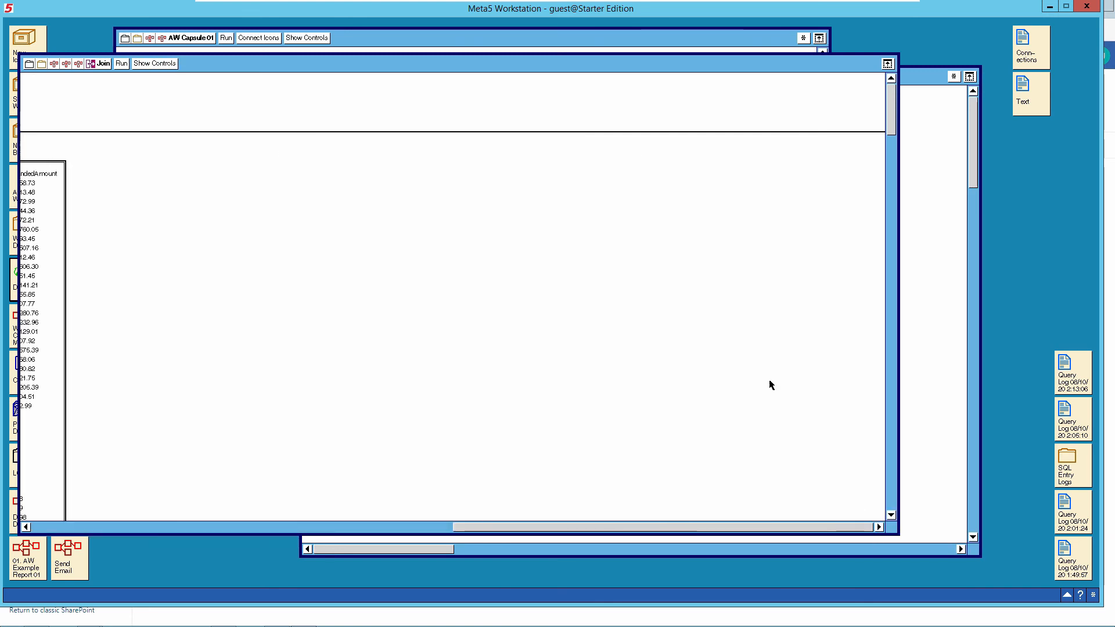
left_click_drag(454, 527, 436, 525)
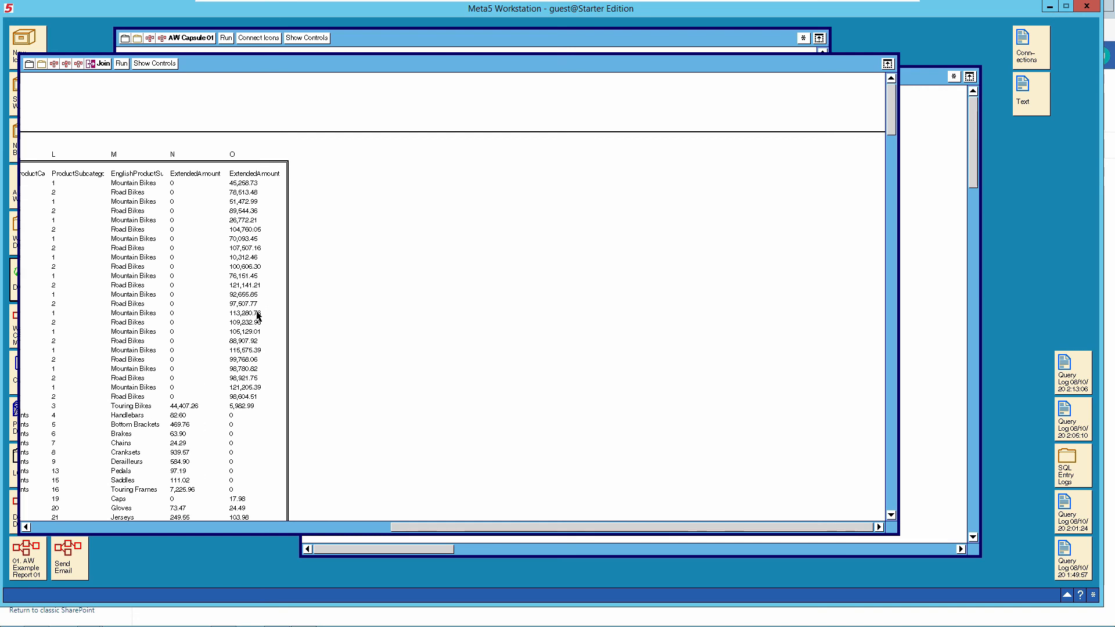
left_click_drag(527, 528, 100, 530)
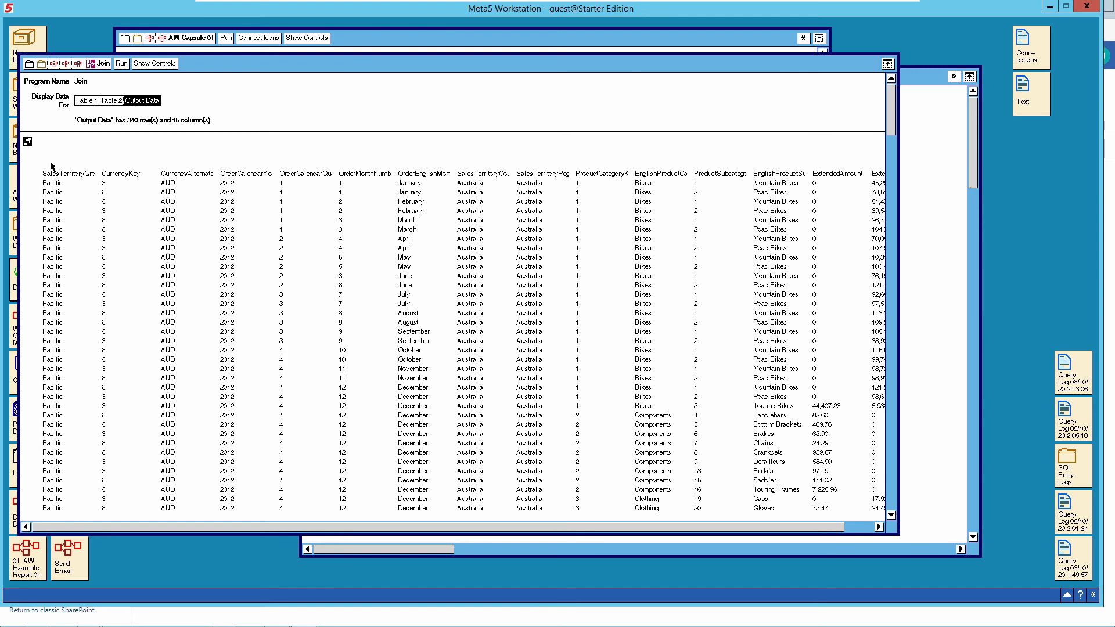
left_click(100, 66)
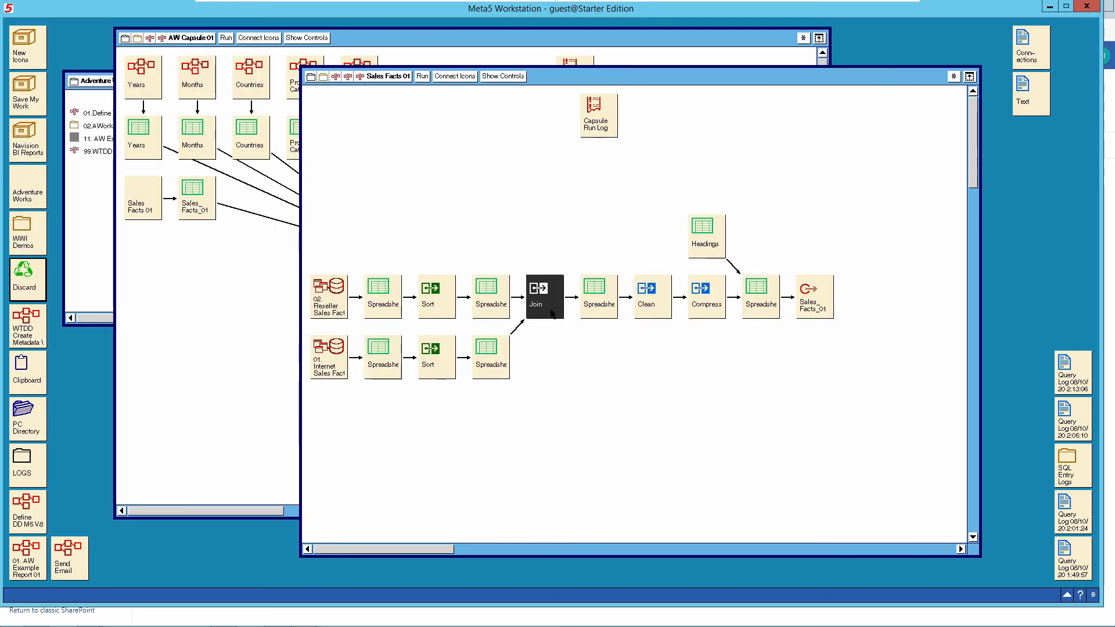
double_click(600, 300)
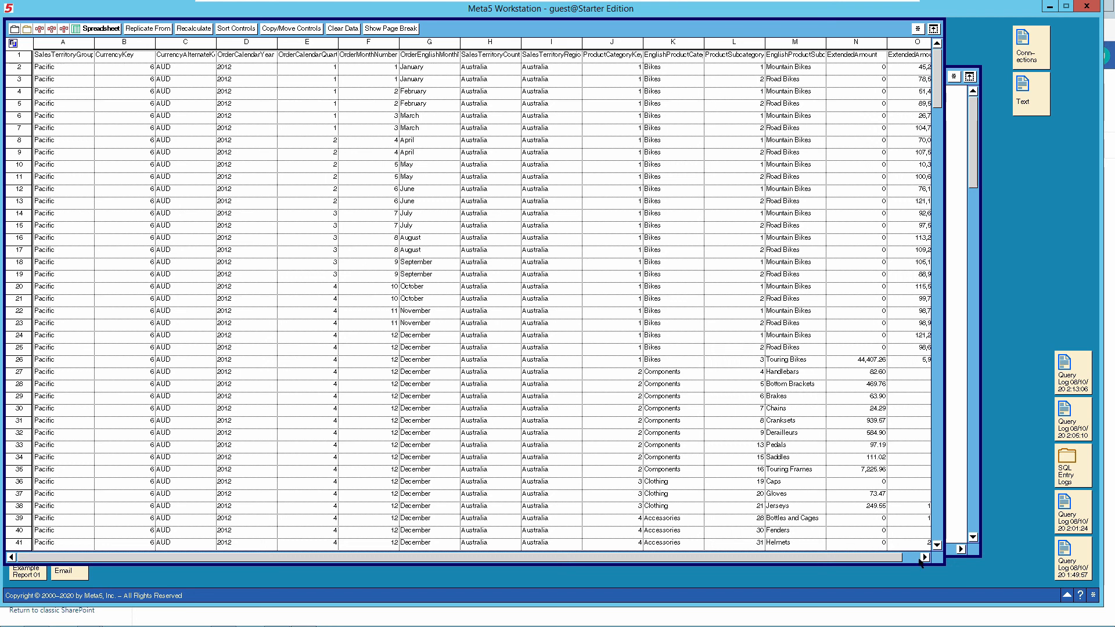
View the two ExtendedAmount columns in the spreadsheet fed by the Join, and close the spreadsheet
mouse_move(896, 559)
left_mouse_down()
mouse_move(911, 558)
mouse_move(892, 556)
left_mouse_up()
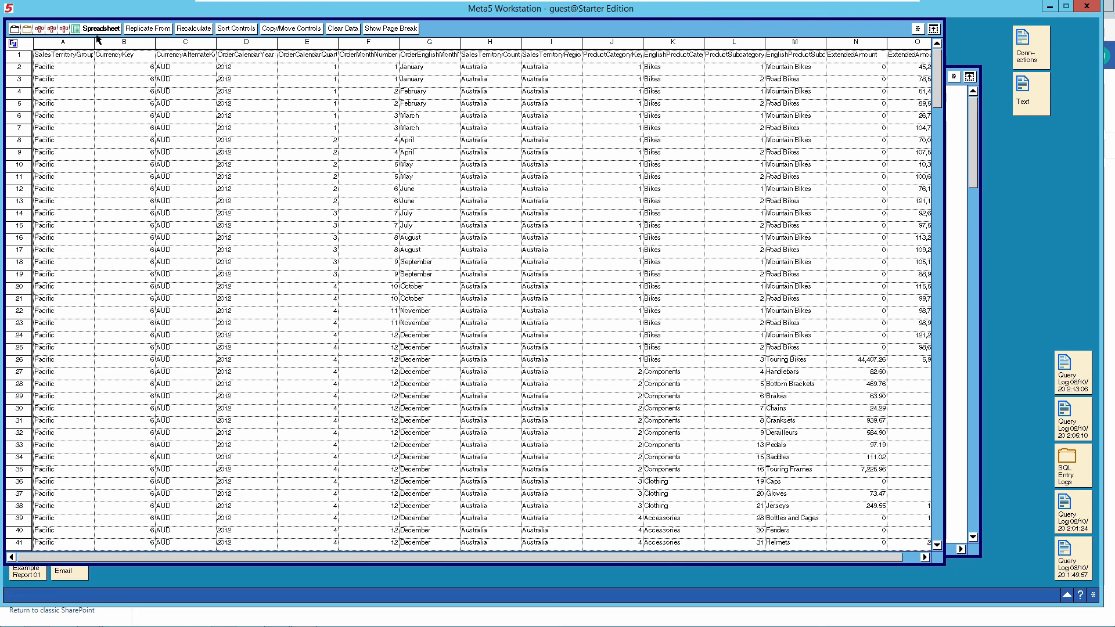
left_click(925, 558)
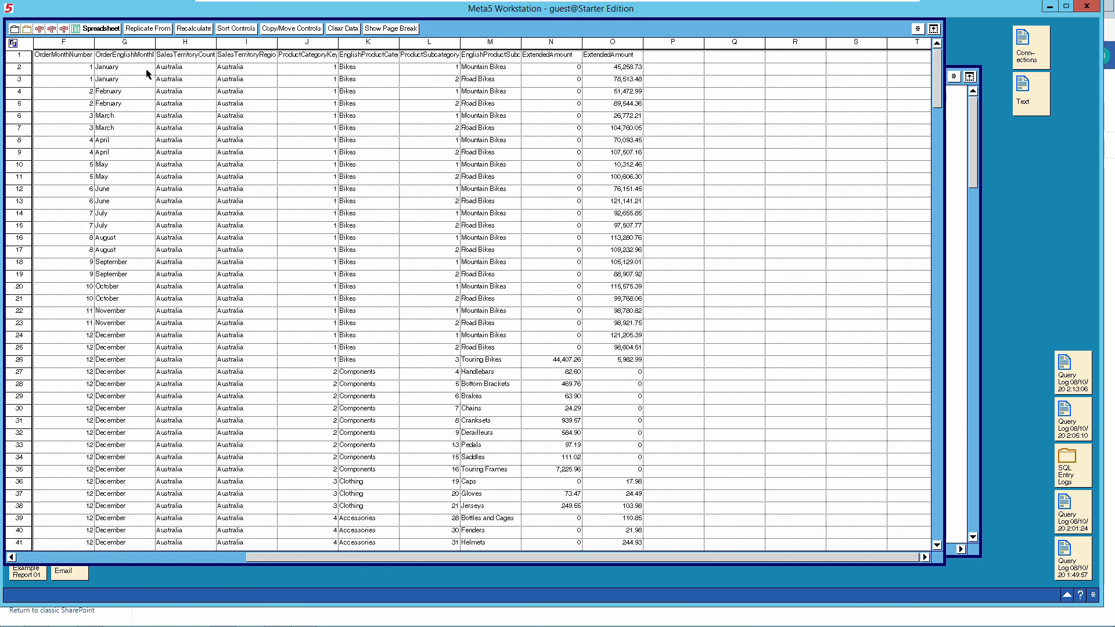
left_click(101, 29)
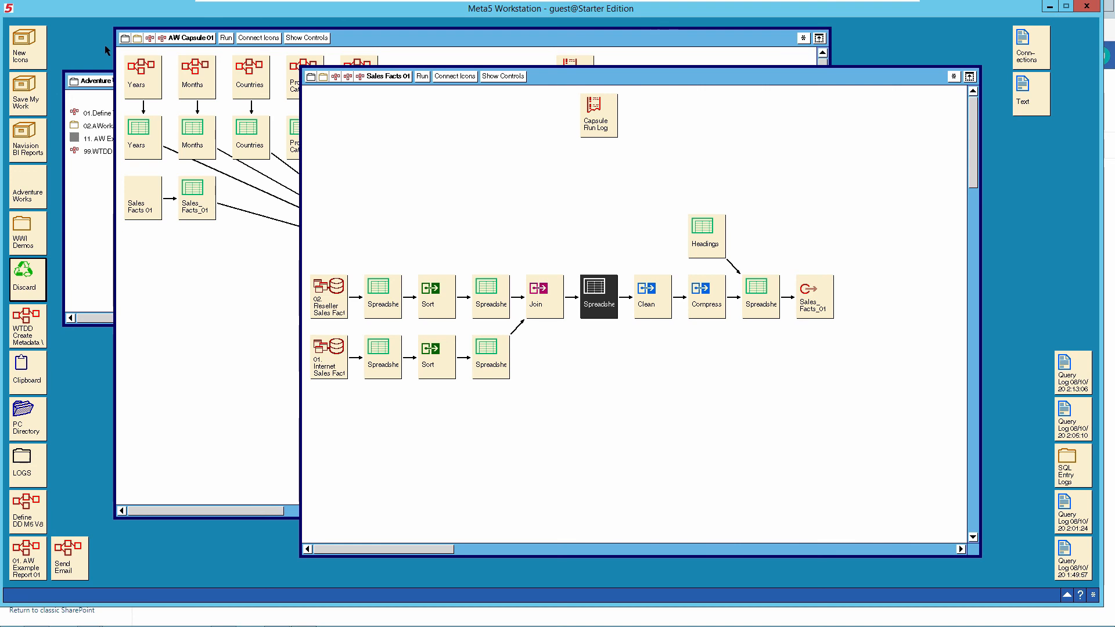
Open the Clean transformer in an enlarged window, review its program parameters without applying changes, and close it
double_click(649, 306)
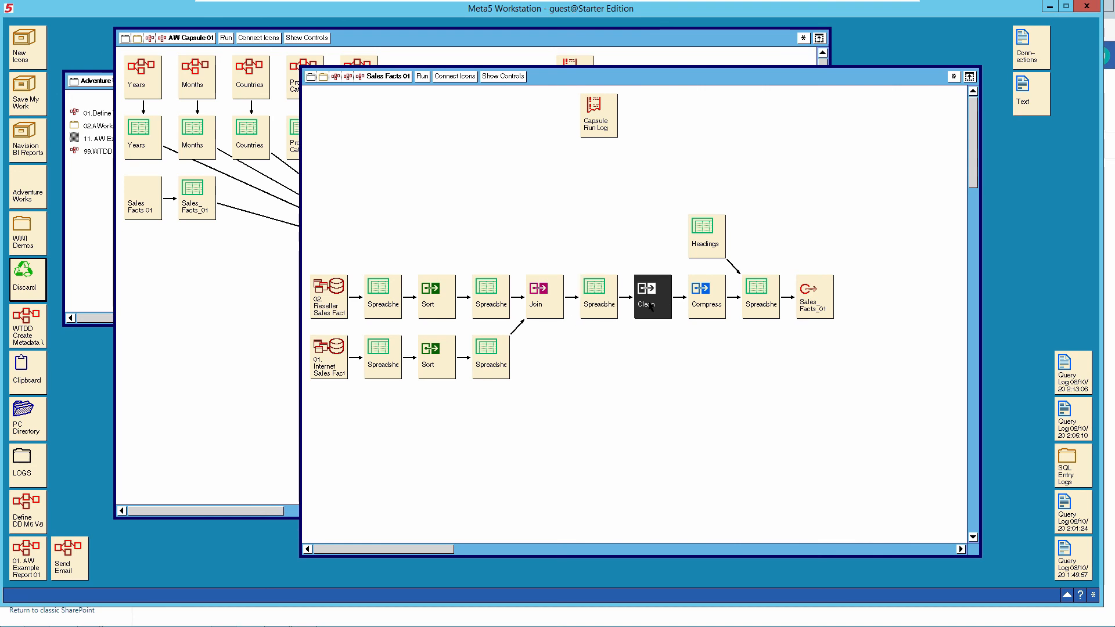
left_click_drag(307, 171, 503, 392)
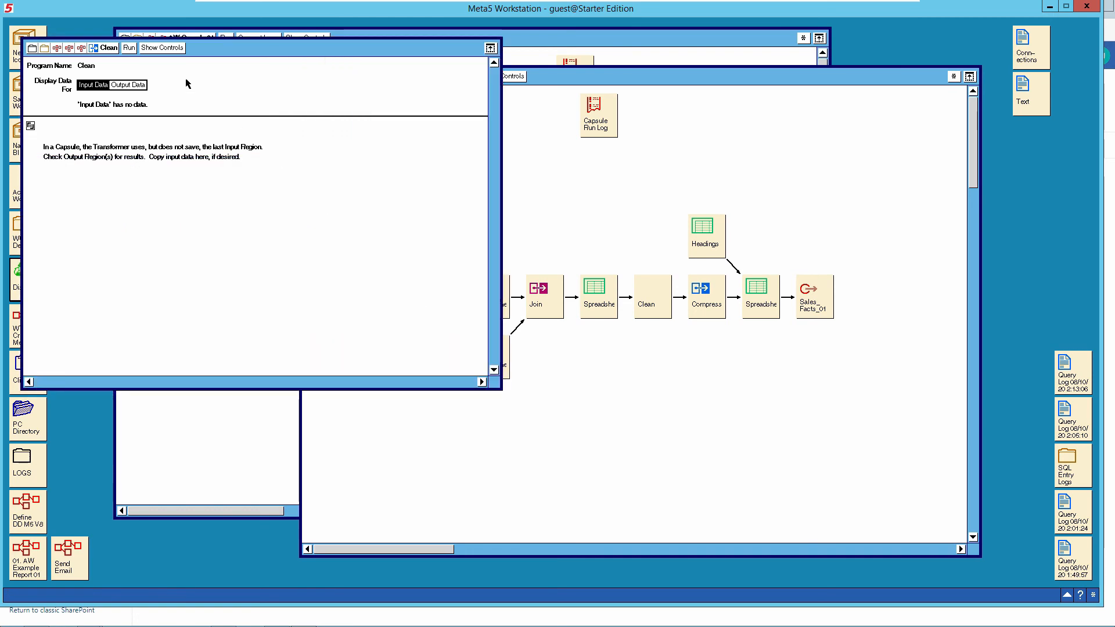
left_click(163, 48)
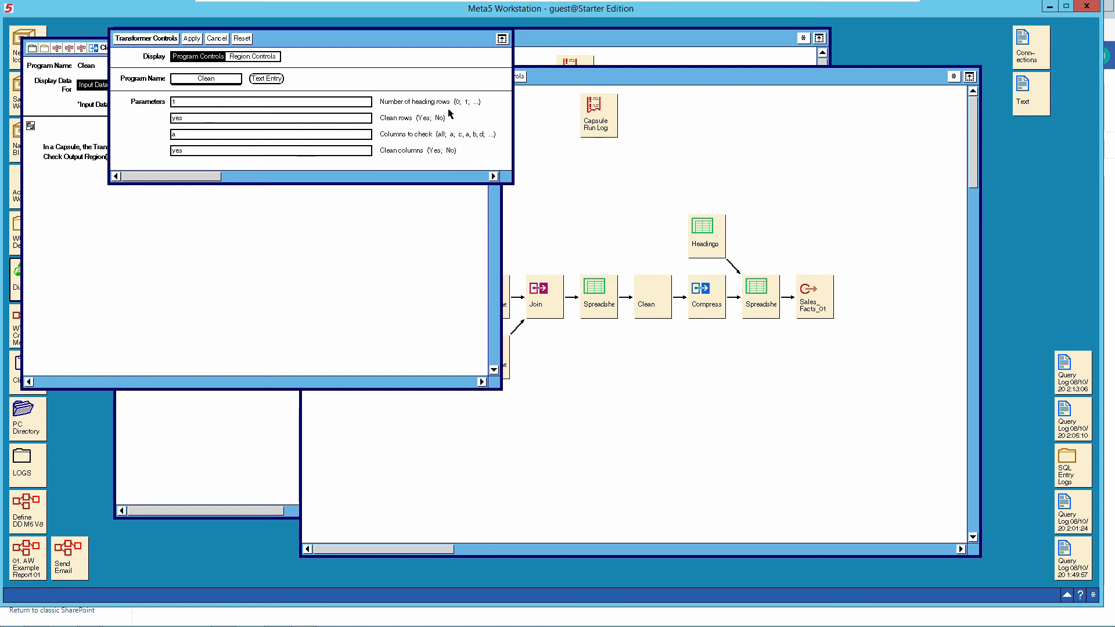
left_click(216, 39)
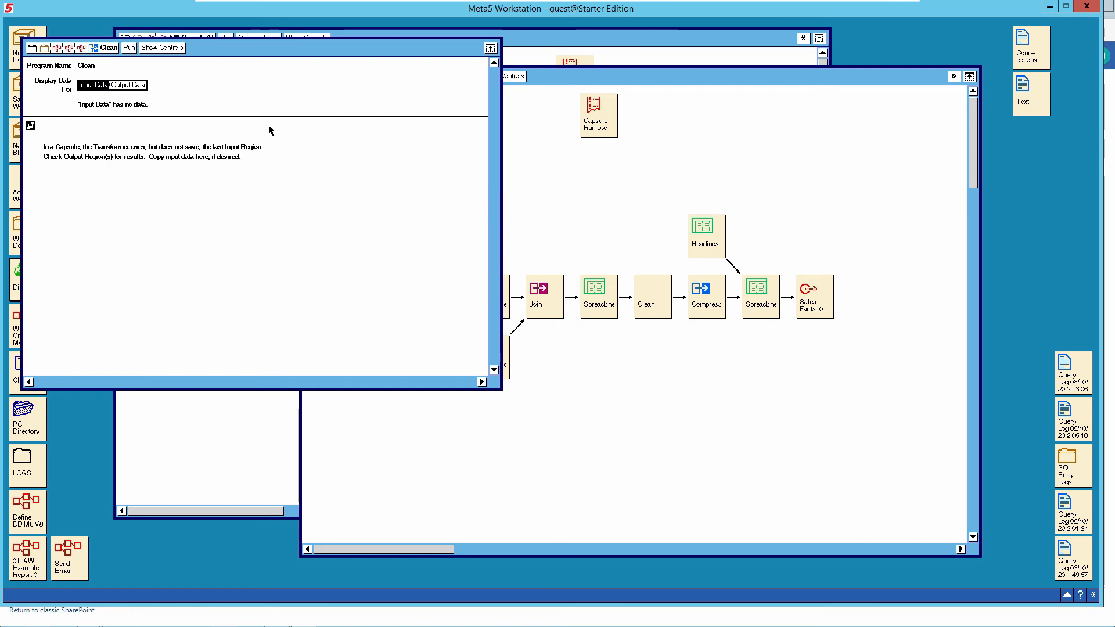
left_click(108, 52)
Open the Compress transformer, review its row and column parameters without applying changes, and close it
double_click(706, 295)
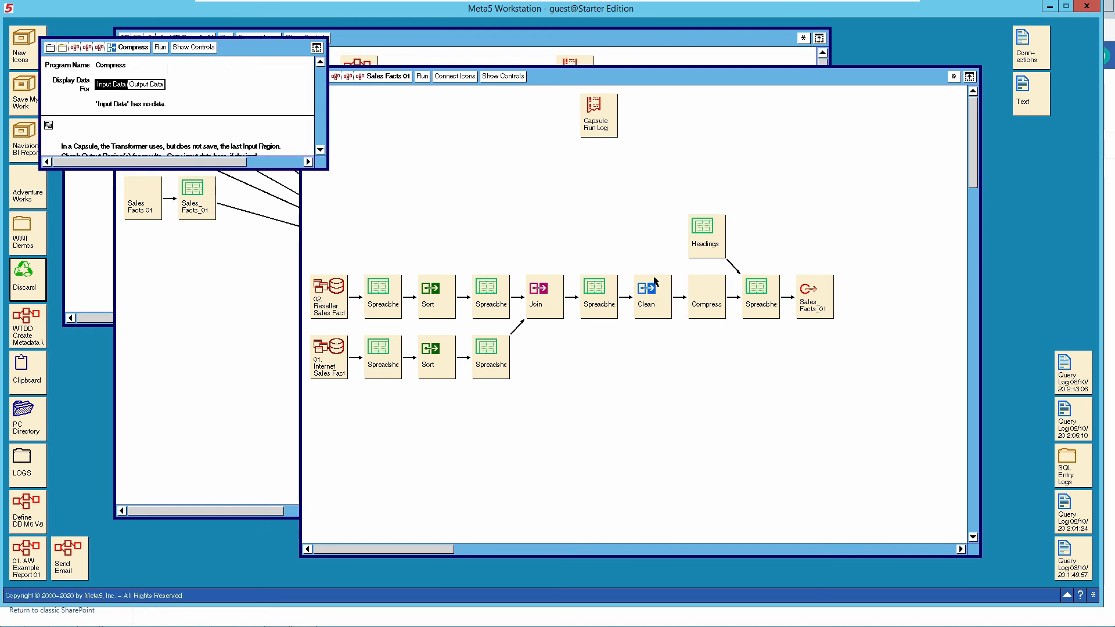
left_click(194, 48)
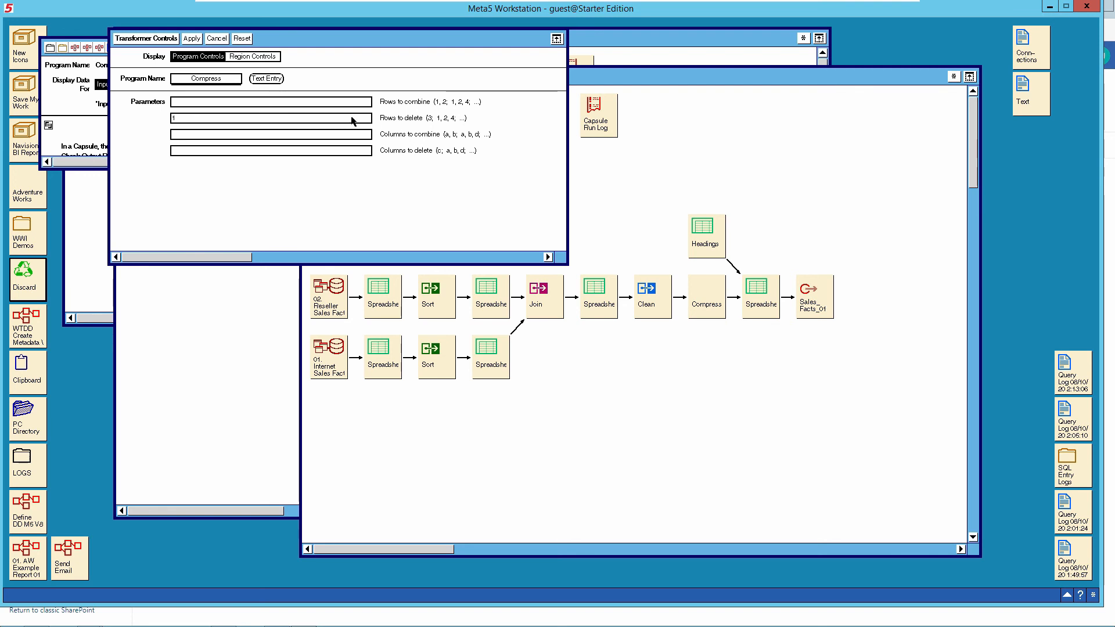
left_click(226, 43)
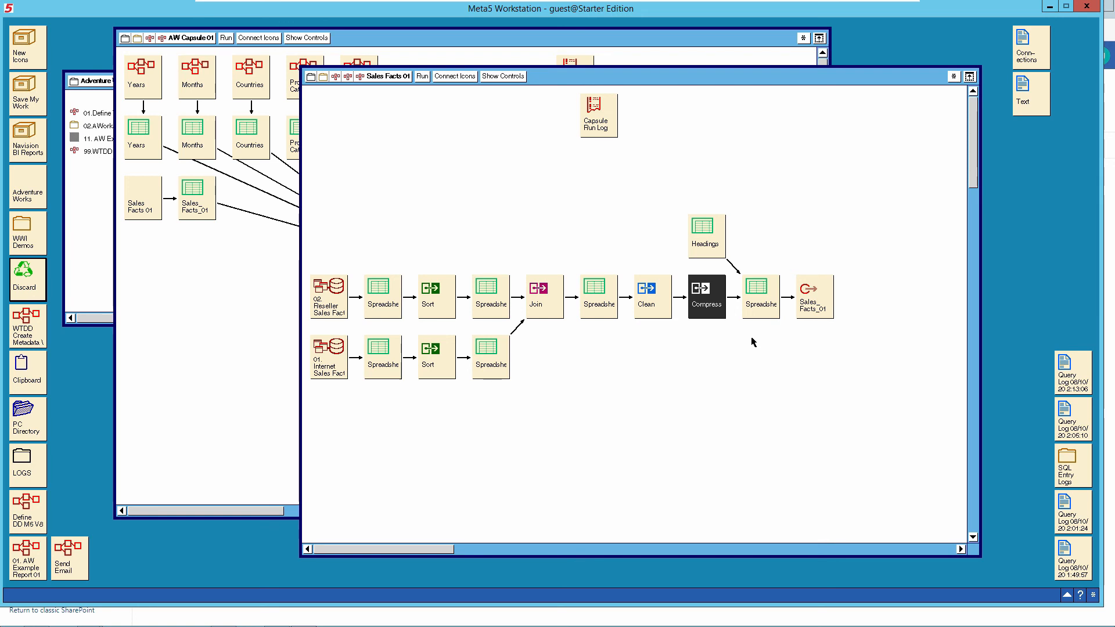
View the replacement column names in the Headings spreadsheet and close it
left_click(709, 250)
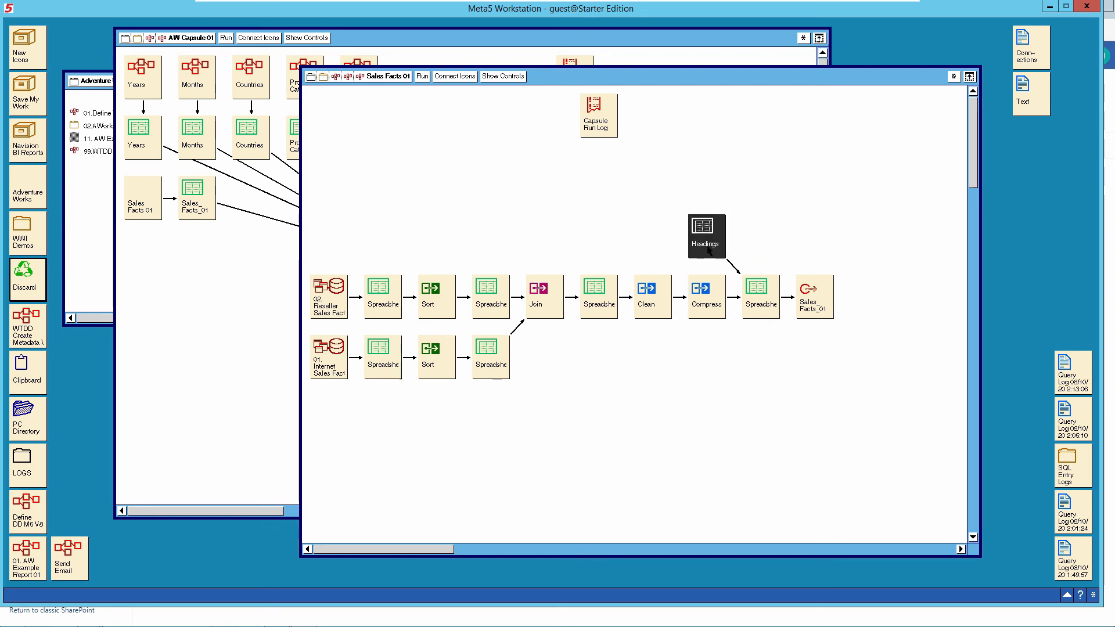
double_click(709, 250)
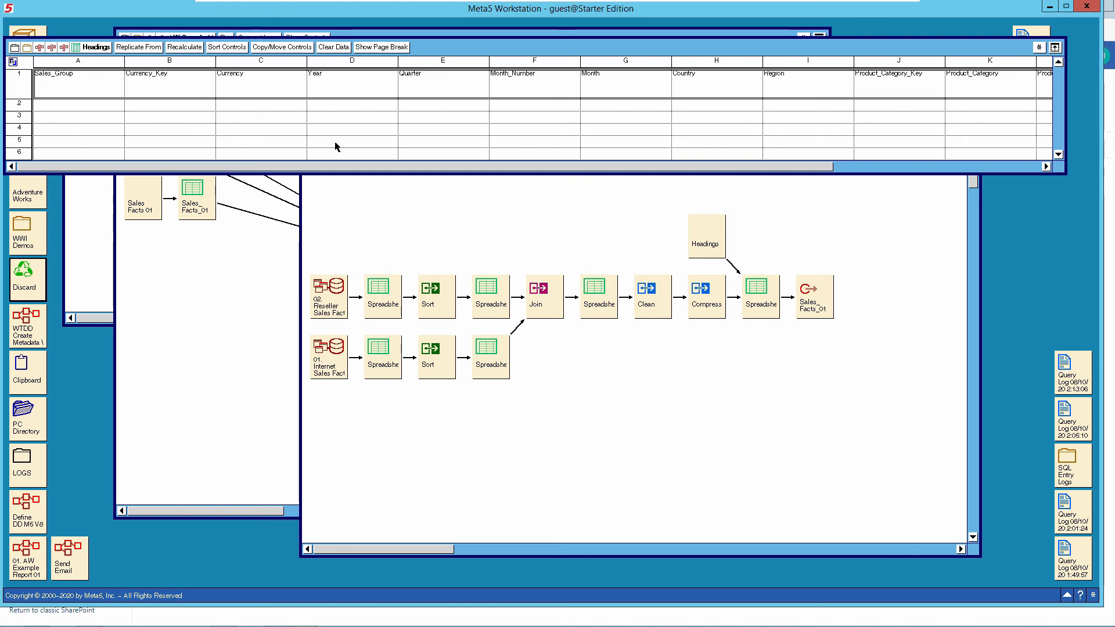
left_click(102, 50)
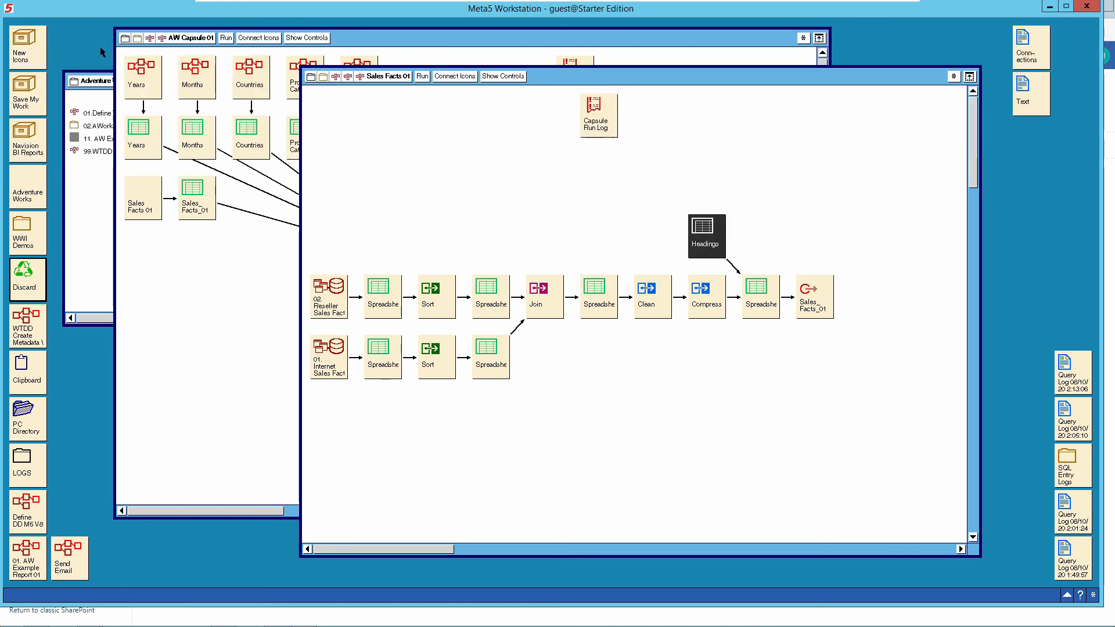
Open the spreadsheet fed by Compress and Headings, enlarge it, examine its data through the last rows, and close it
double_click(763, 306)
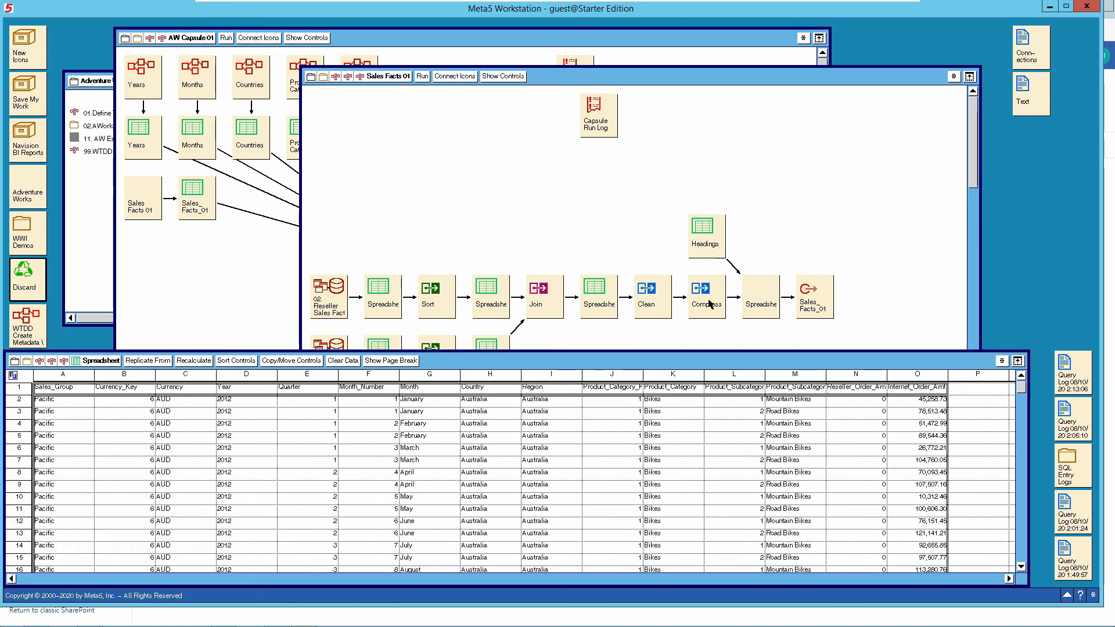
left_click_drag(619, 356, 595, 69)
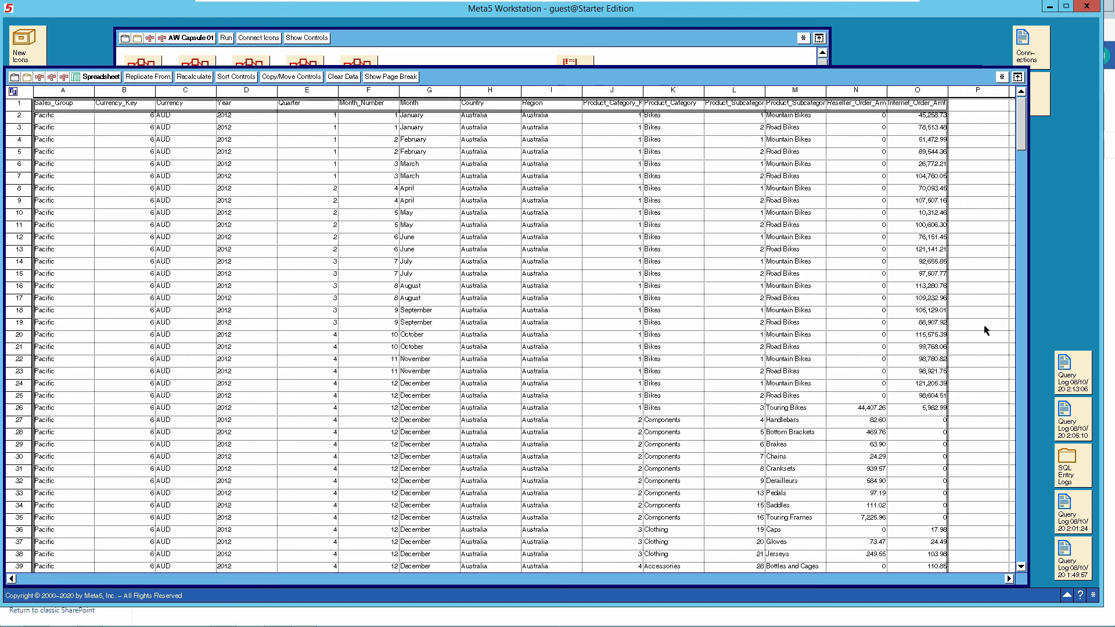
left_click_drag(1024, 140, 1023, 569)
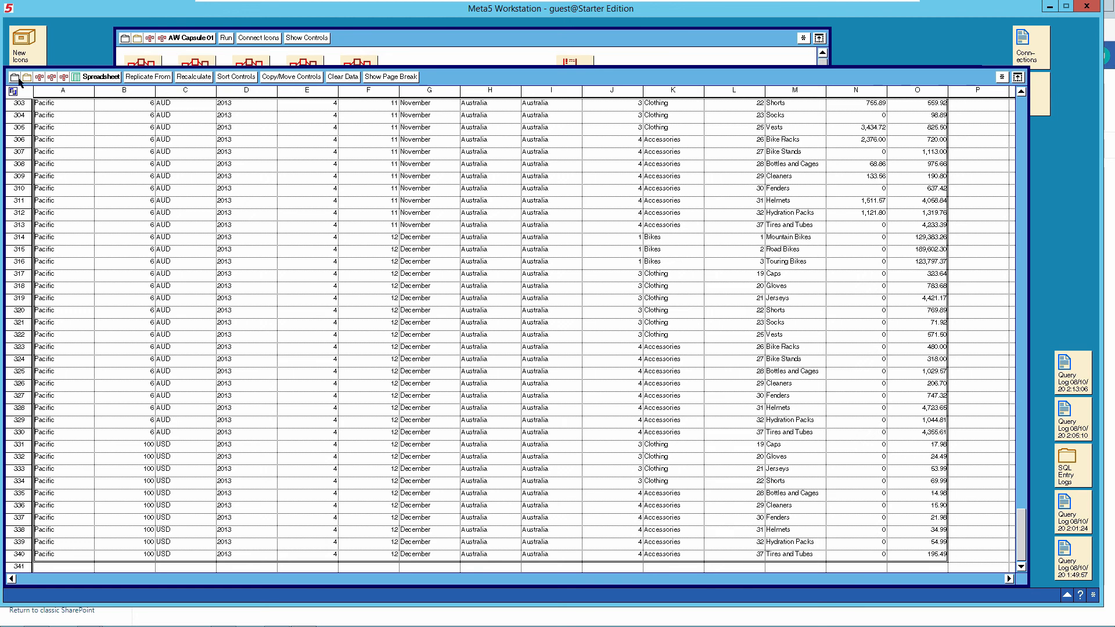
left_click(97, 78)
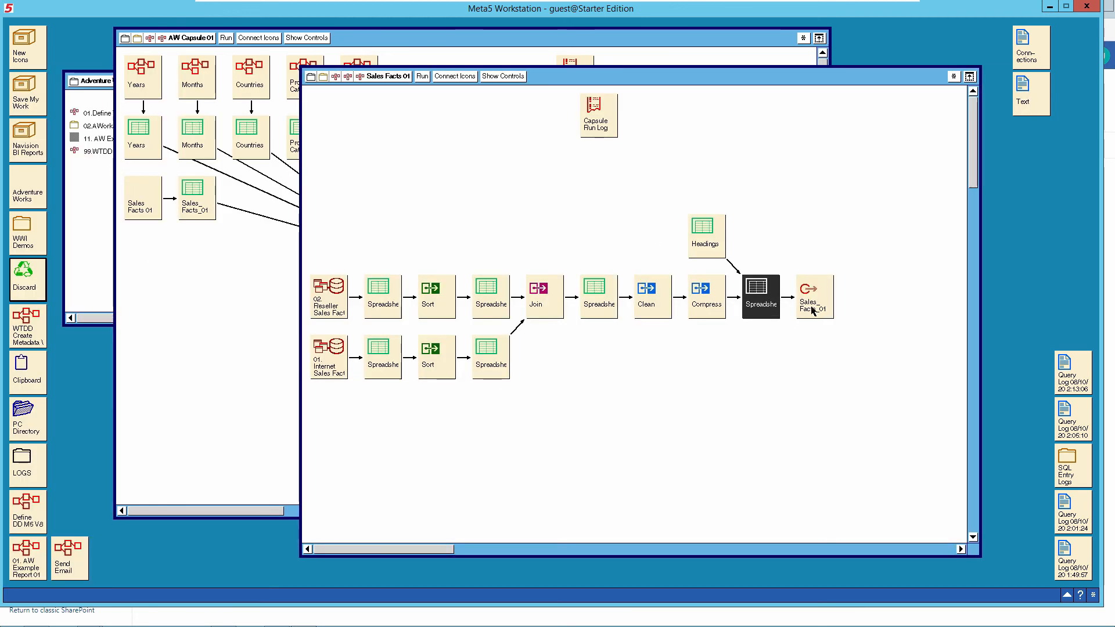
Close the Sales Facts 01 capsule and review the options of the arrow leading to the Sales_Facts_01 spreadsheet, cancelling without changes
left_click(398, 77)
left_click(168, 202)
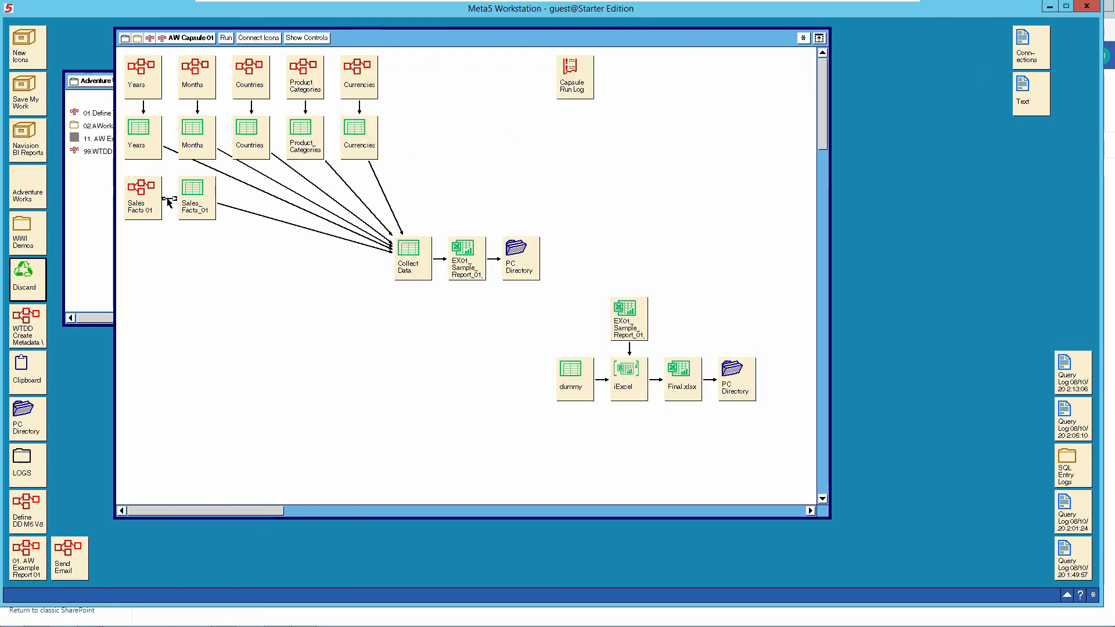
left_click(171, 217)
left_click(108, 178)
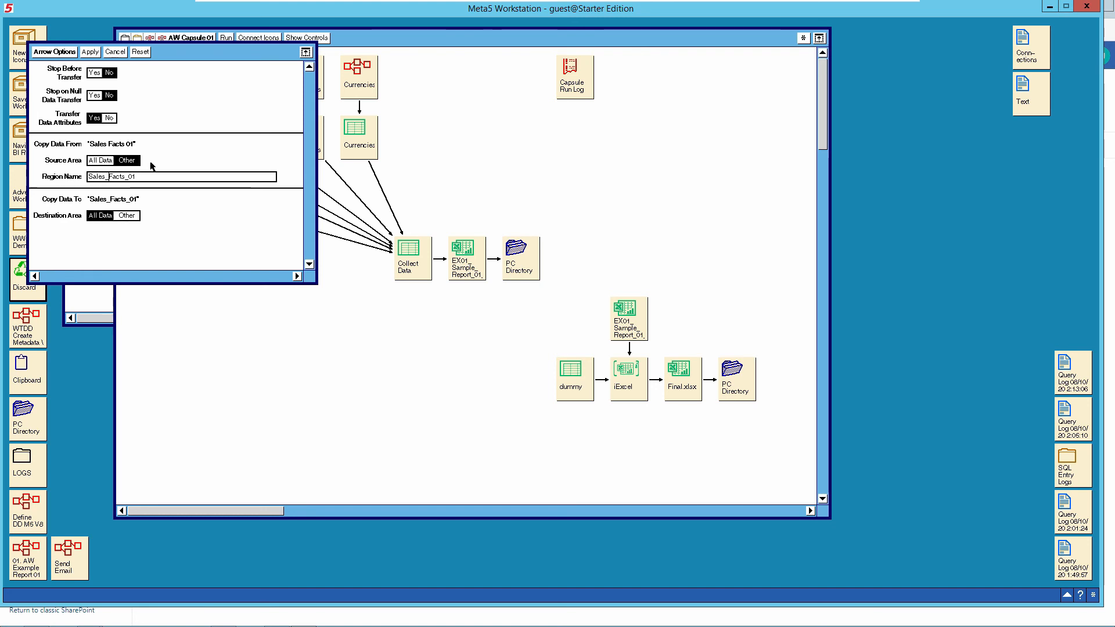
left_click(113, 53)
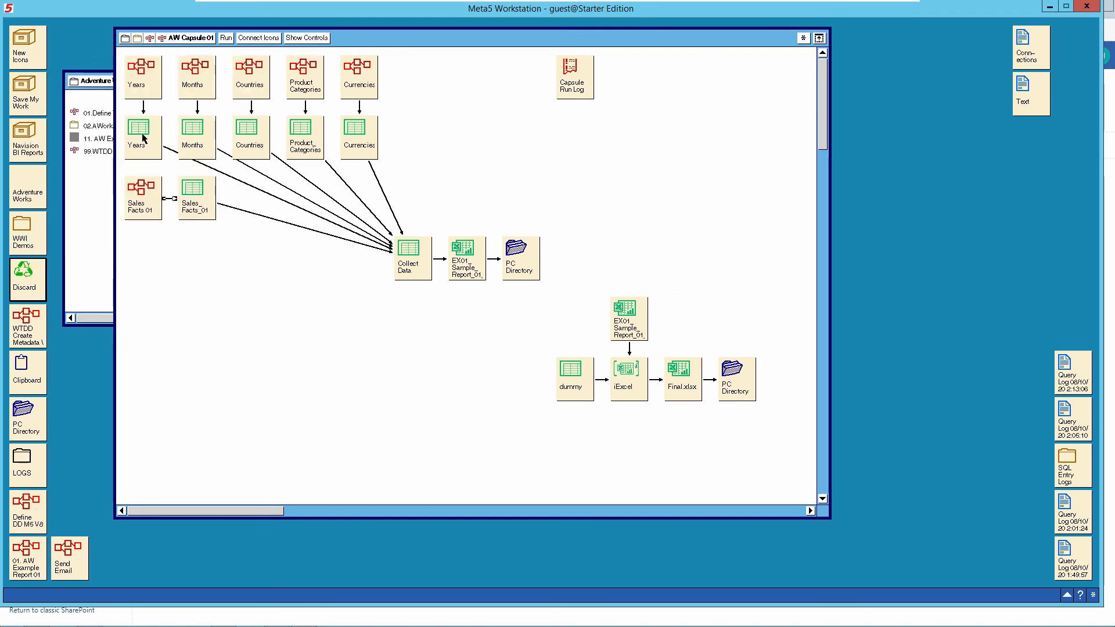
Open the Collect Data spreadsheet that the dimension and sales facts spreadsheets feed, and enlarge its window upward
left_click(255, 263)
left_click(202, 201)
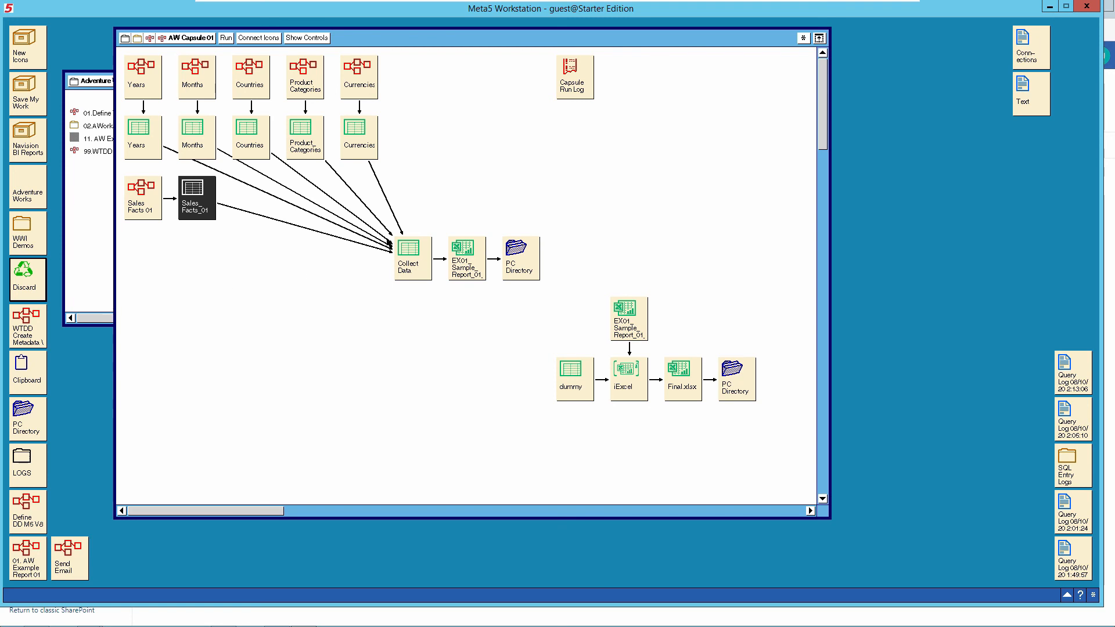
left_click(401, 253)
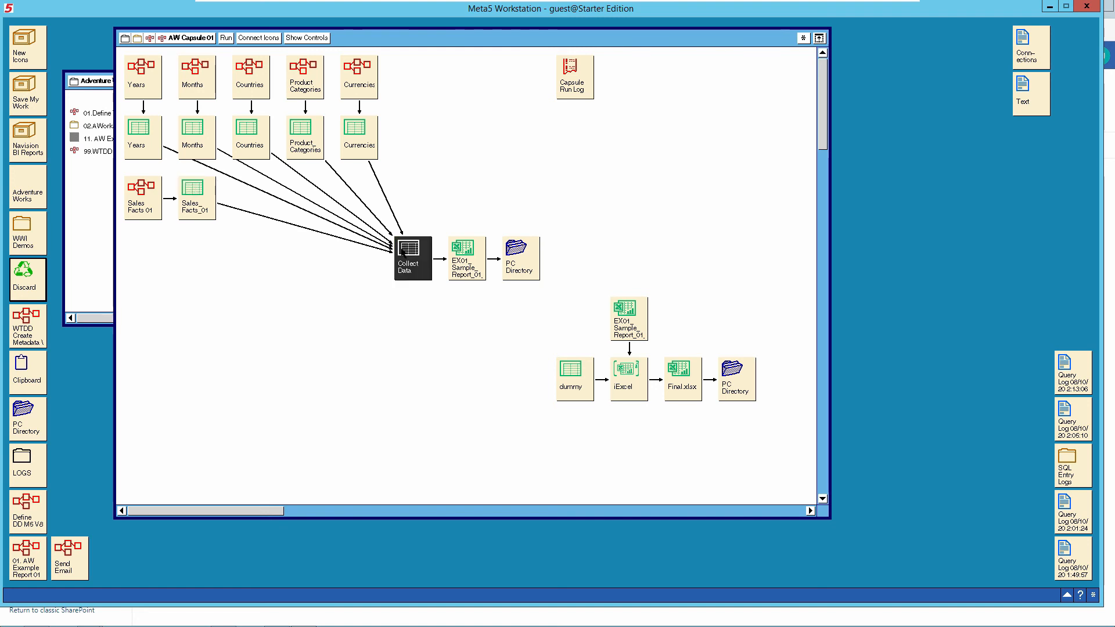
double_click(412, 255)
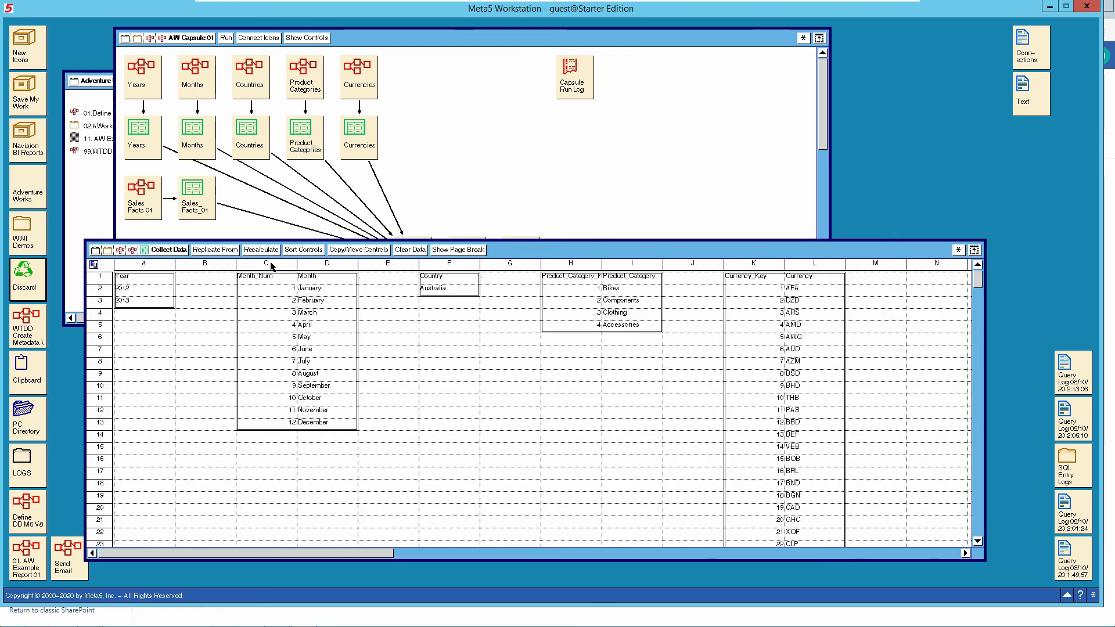
left_click_drag(516, 247, 524, 47)
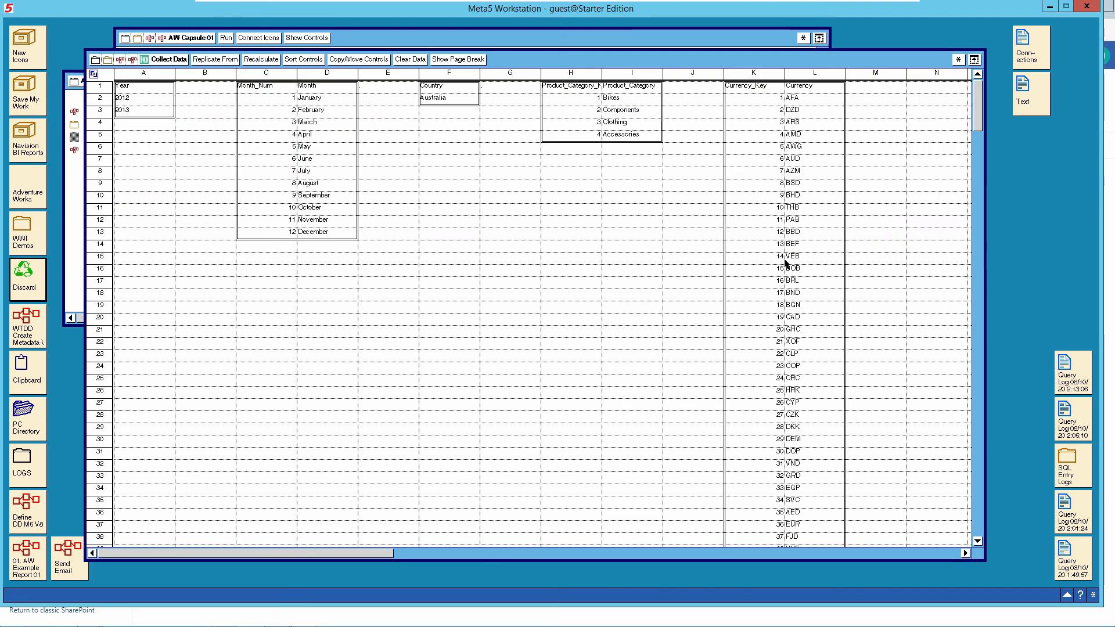
Select the named regions Years_dim, Months_dim and Countries_dim in turn in the Collect Data spreadsheet
left_click(959, 60)
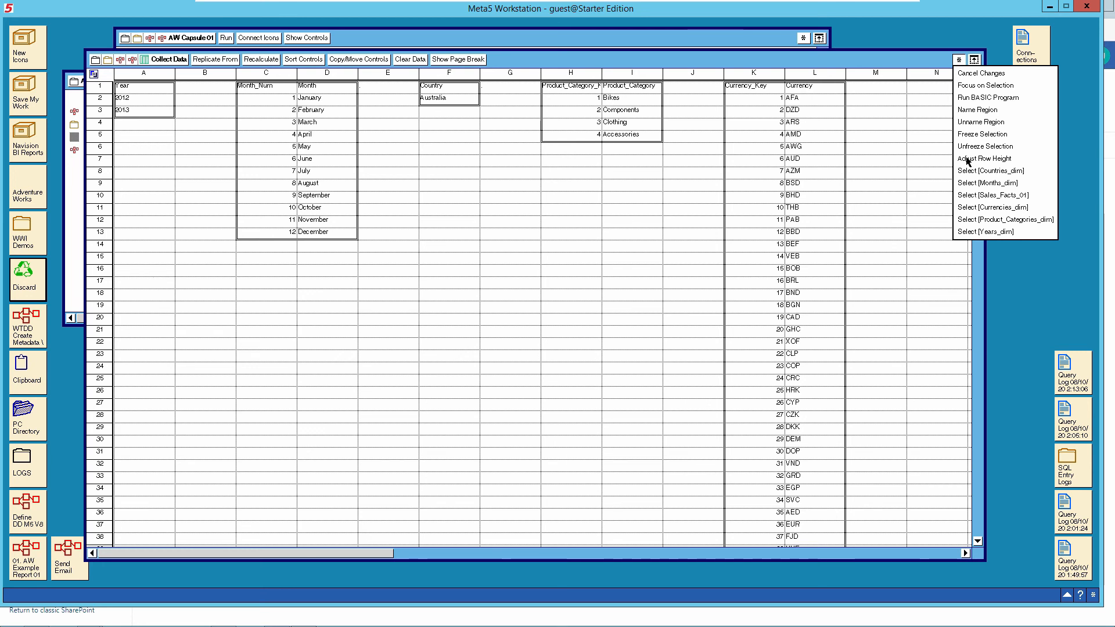
left_click(986, 232)
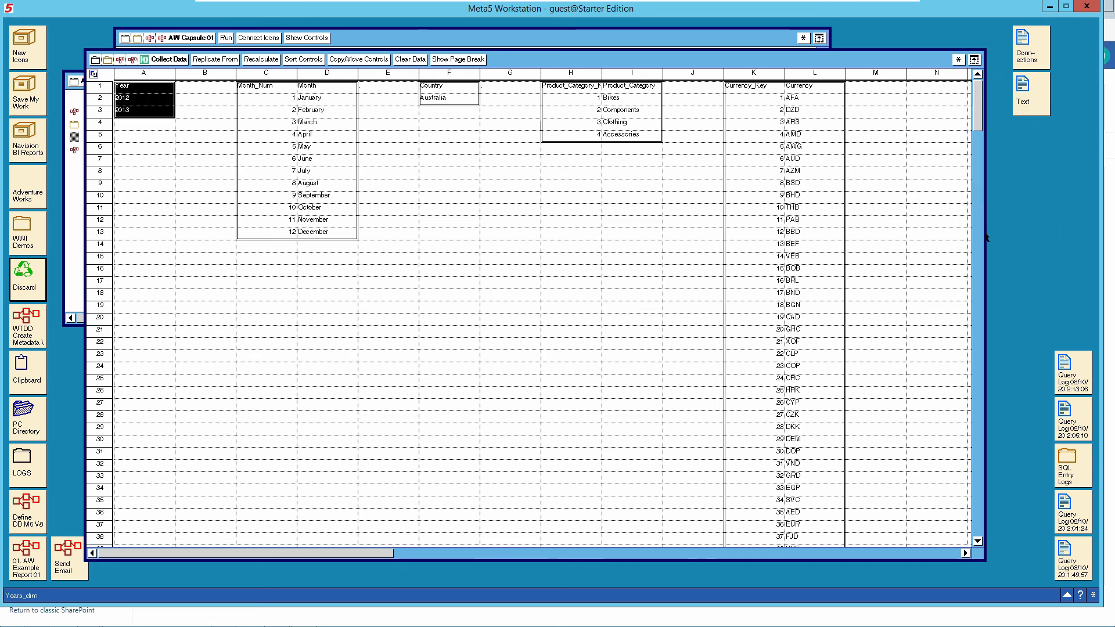
left_click(959, 60)
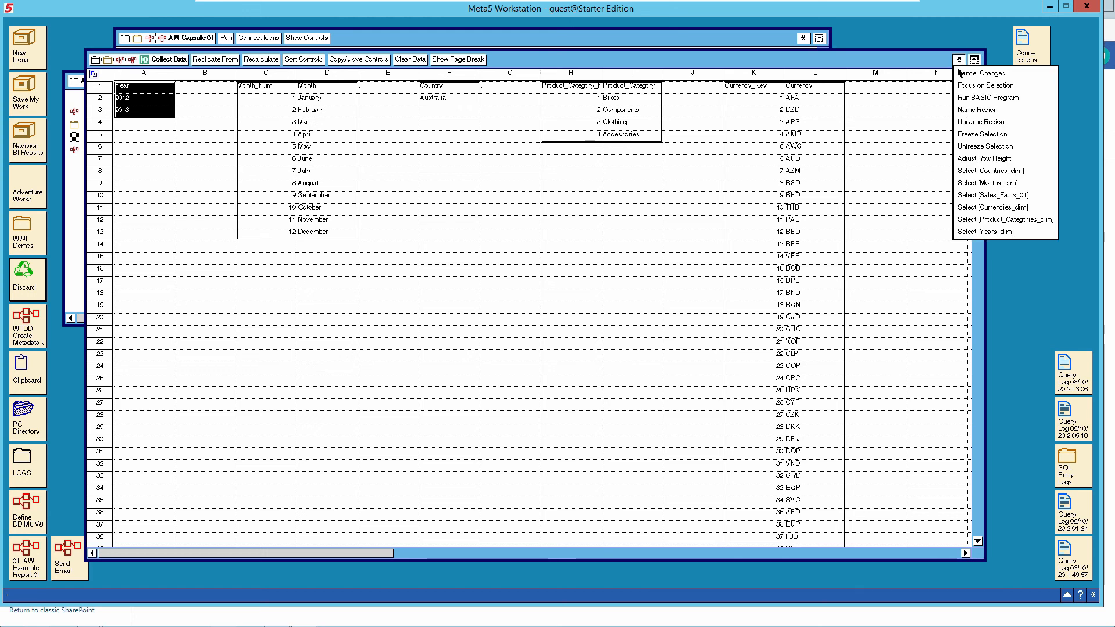
left_click(988, 183)
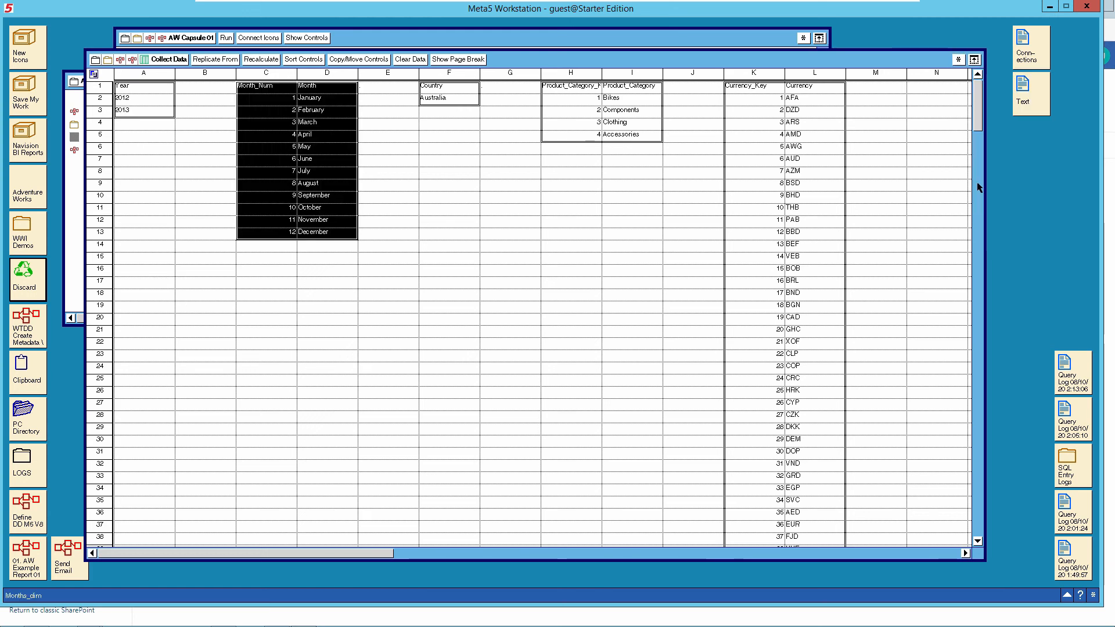
left_click(959, 60)
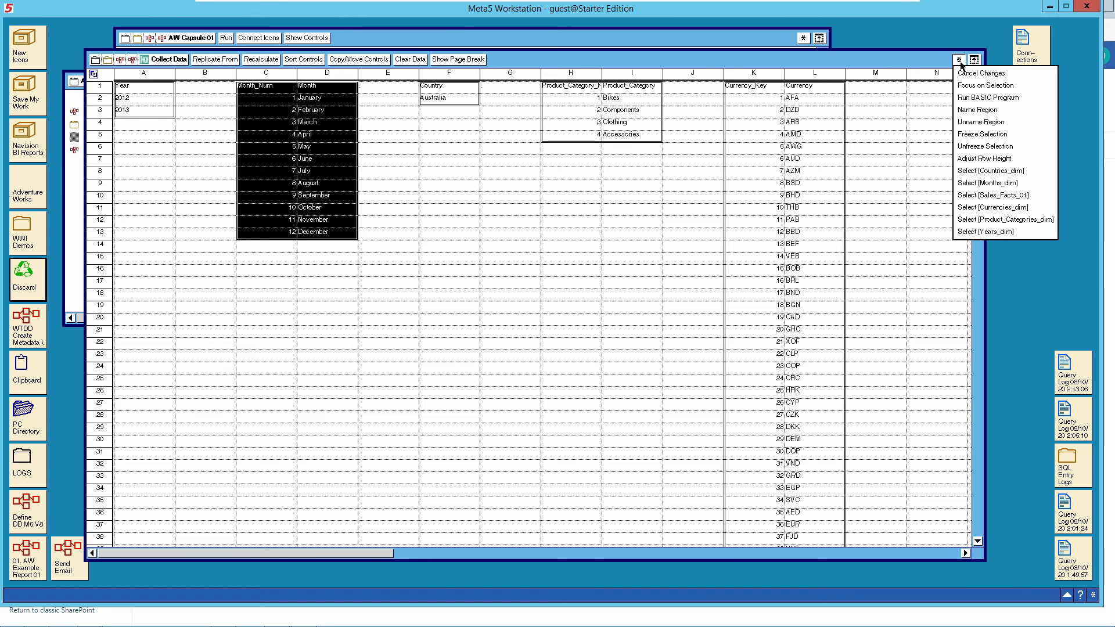
left_click(985, 173)
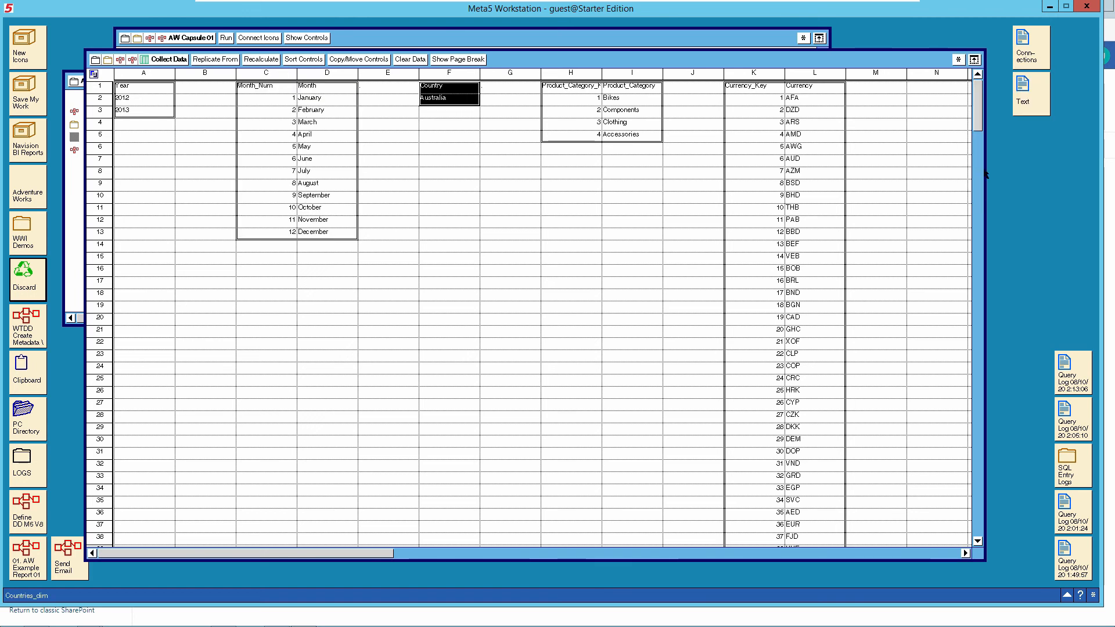
Select the named regions Product_Categories_dim and Currencies_dim in turn, and bring the sales facts columns starting at AA into view
left_click(958, 60)
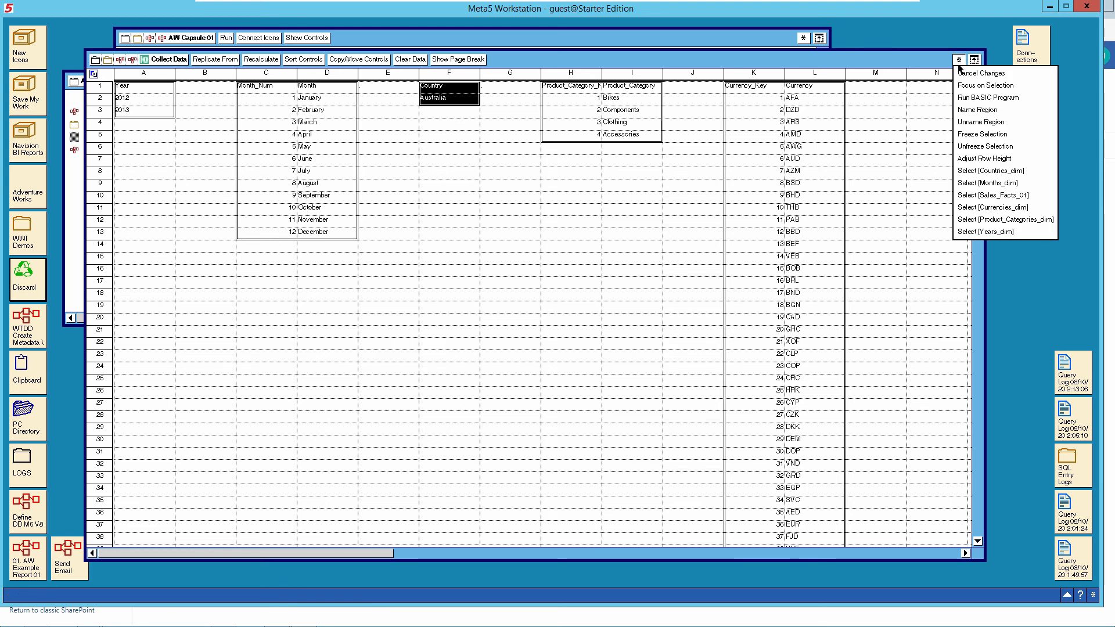
left_click(972, 220)
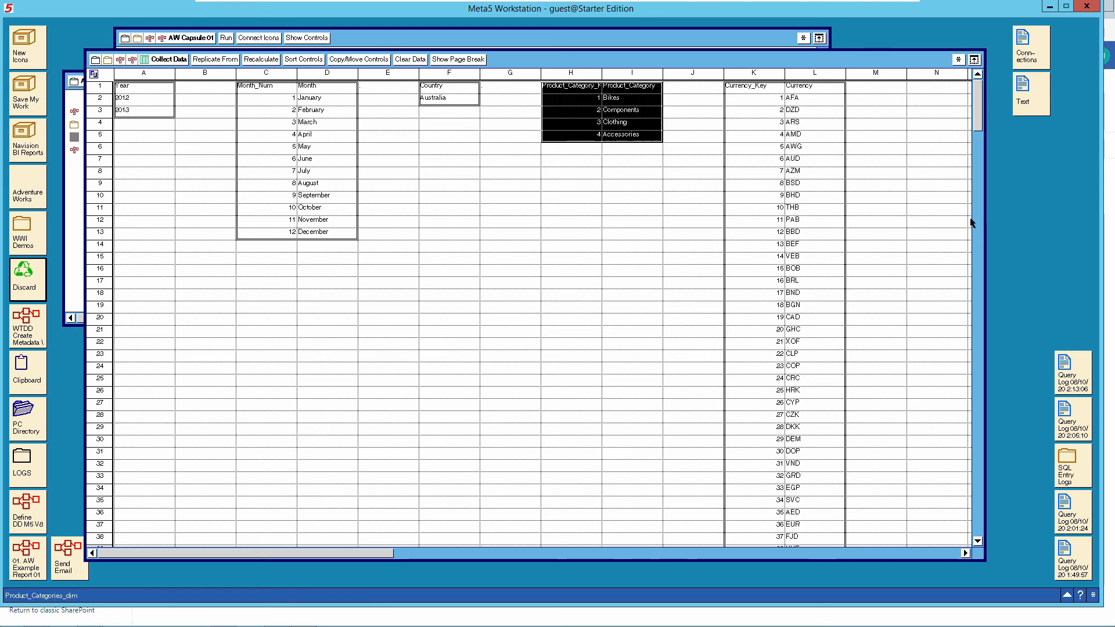
left_click(959, 60)
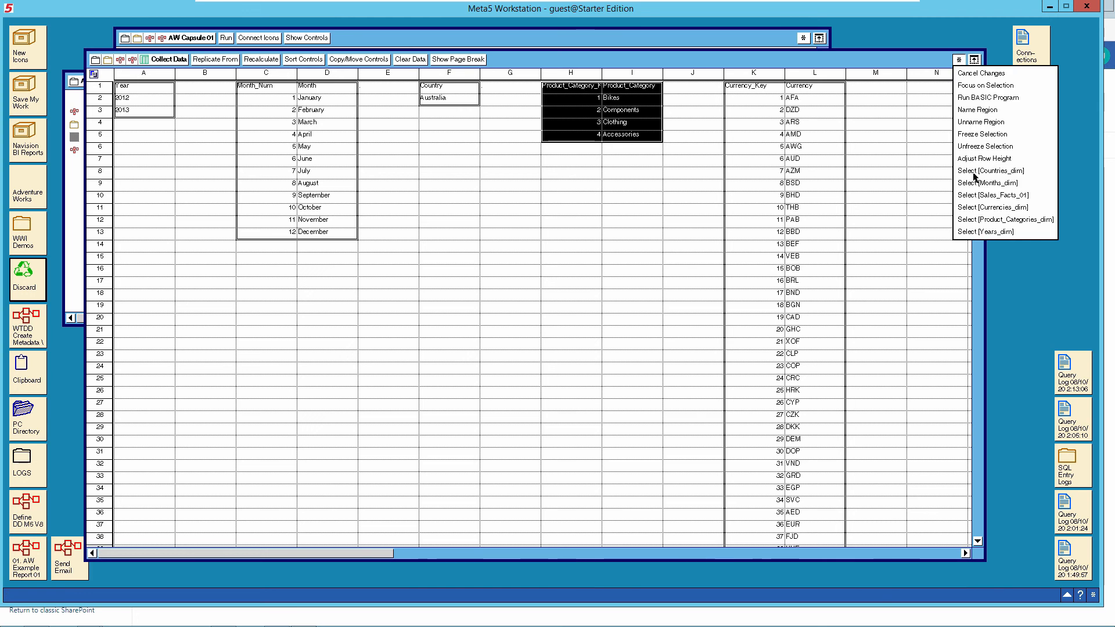
left_click(980, 207)
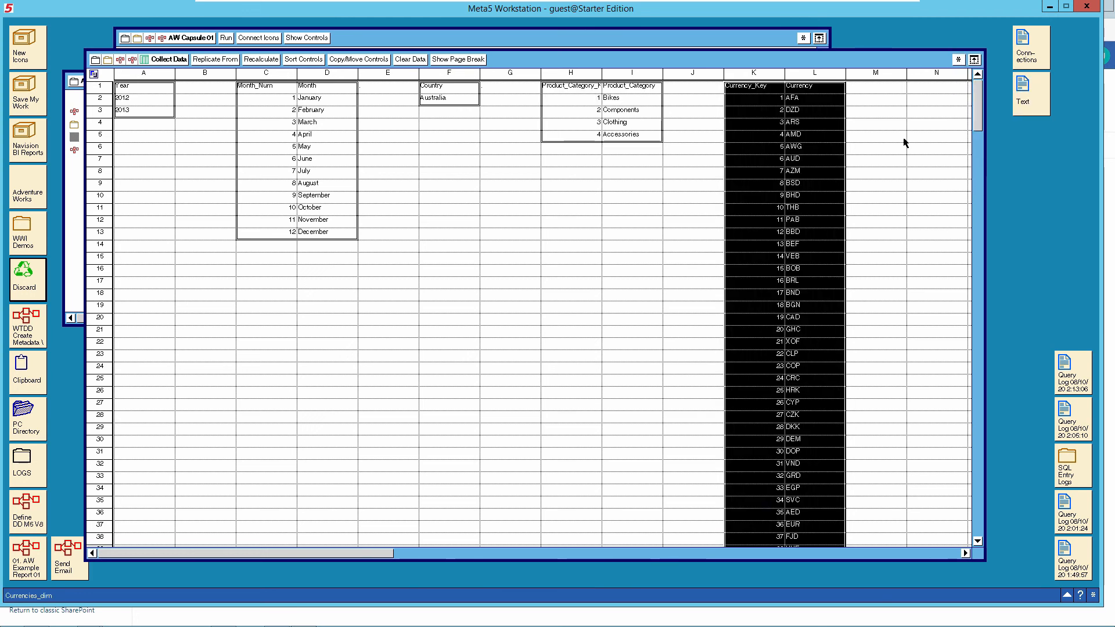
left_click_drag(367, 554, 851, 577)
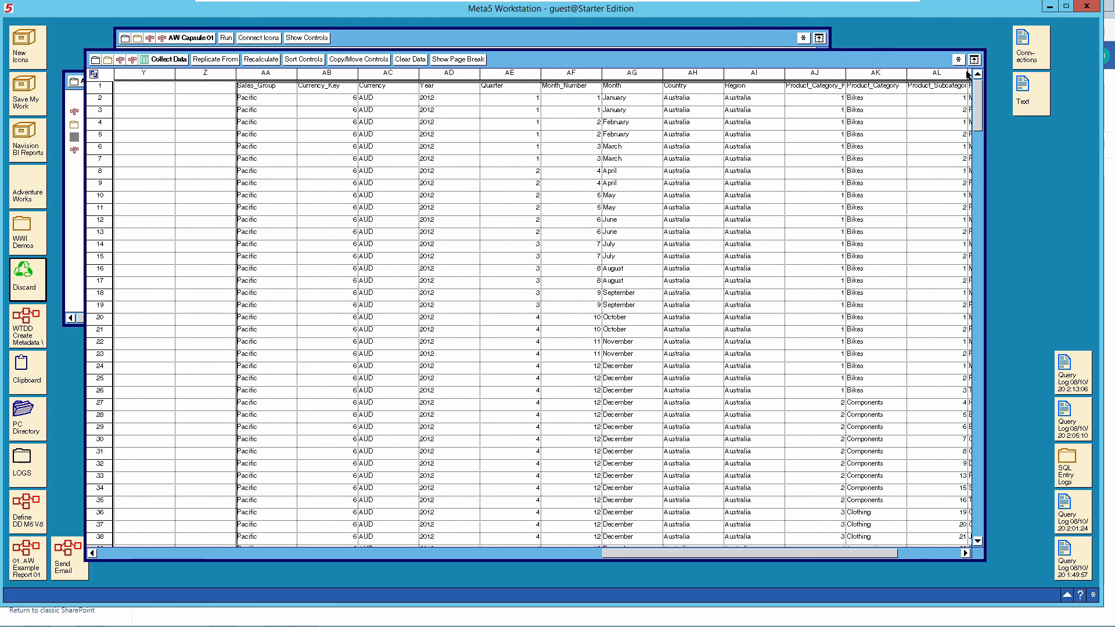
Select the named region Sales_Facts_01 in the Collect Data spreadsheet, and close the spreadsheet
left_click(959, 60)
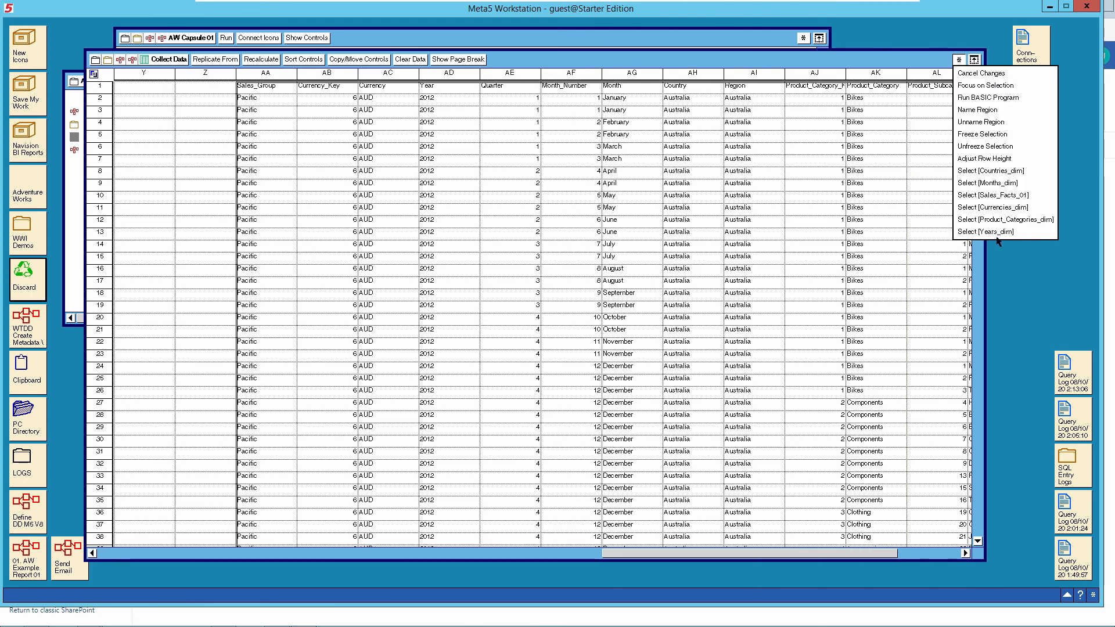
left_click(997, 196)
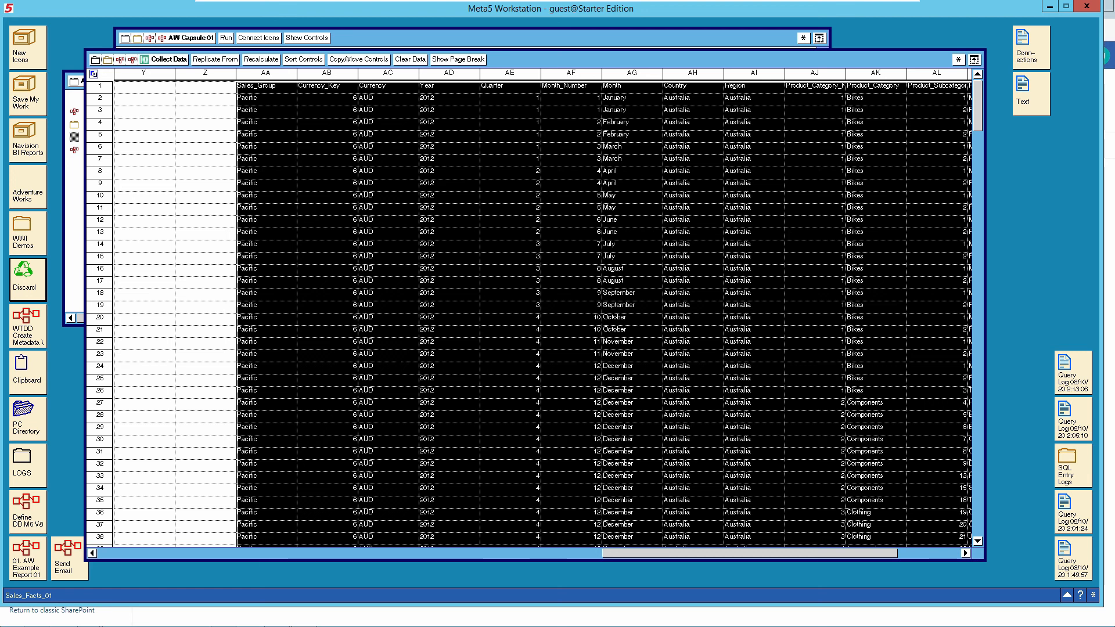
double_click(169, 63)
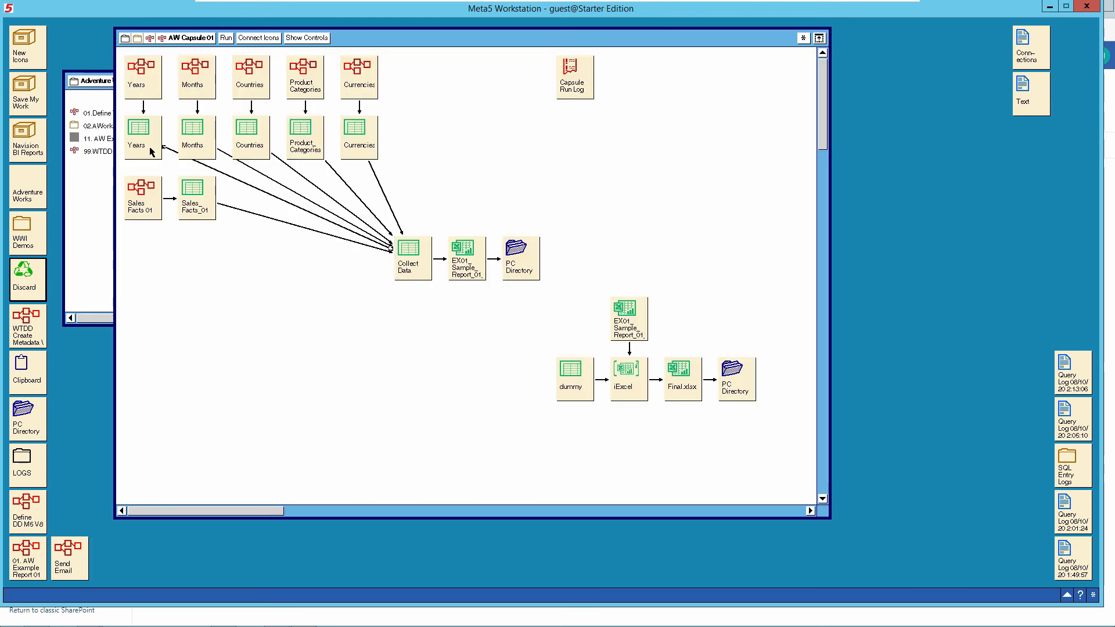
Review the destination region name in the options of the arrow from Years to Collect Data, cancelling without changes
left_click(235, 181)
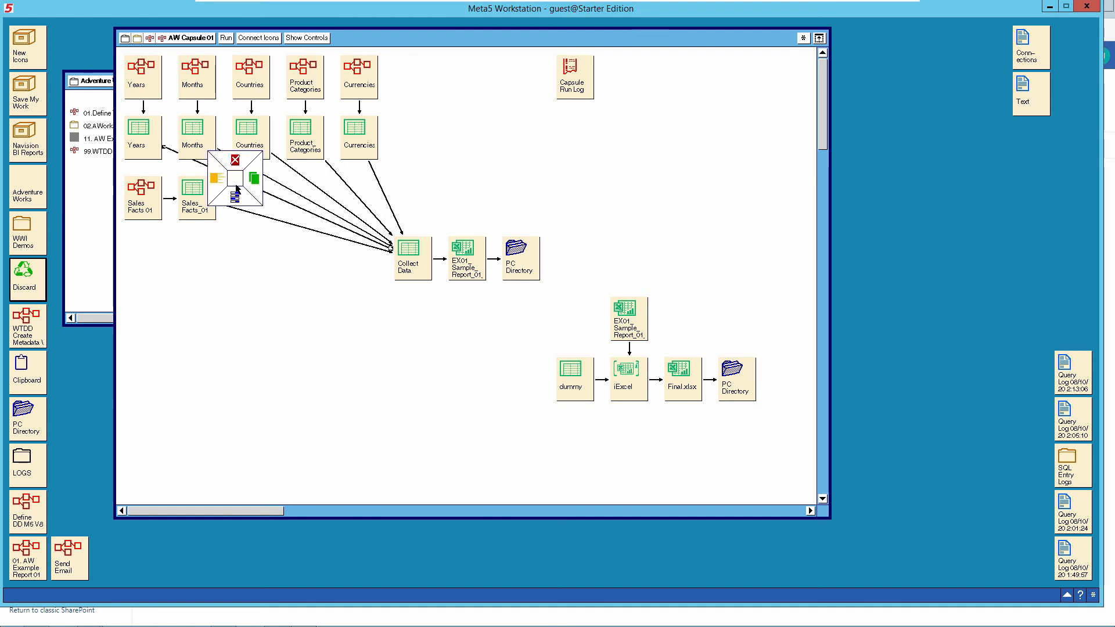
left_click(236, 200)
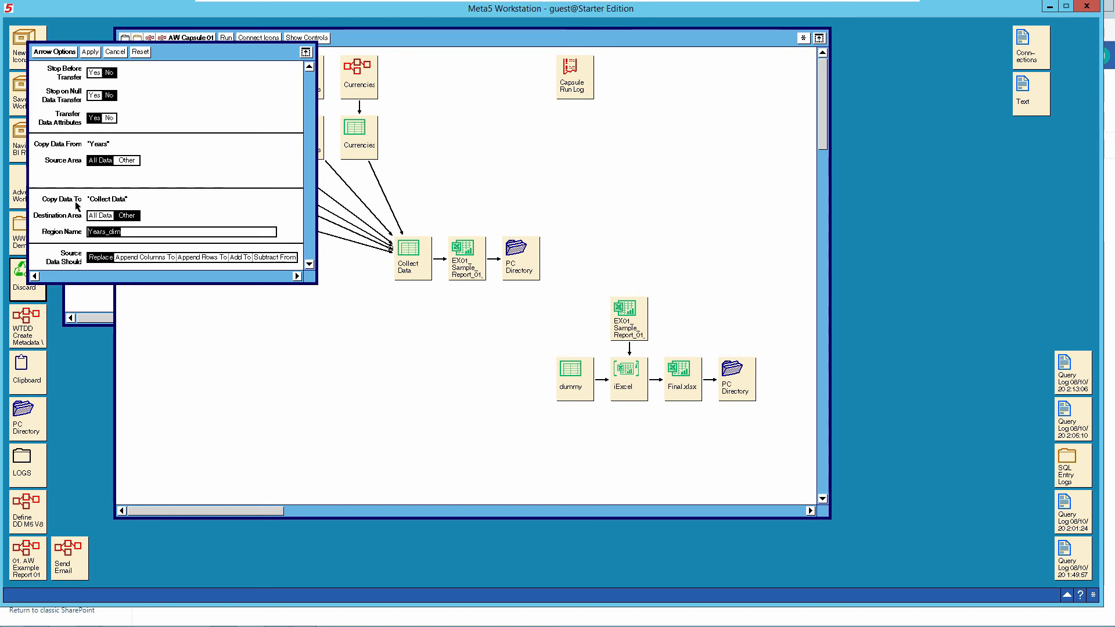
left_click(106, 232)
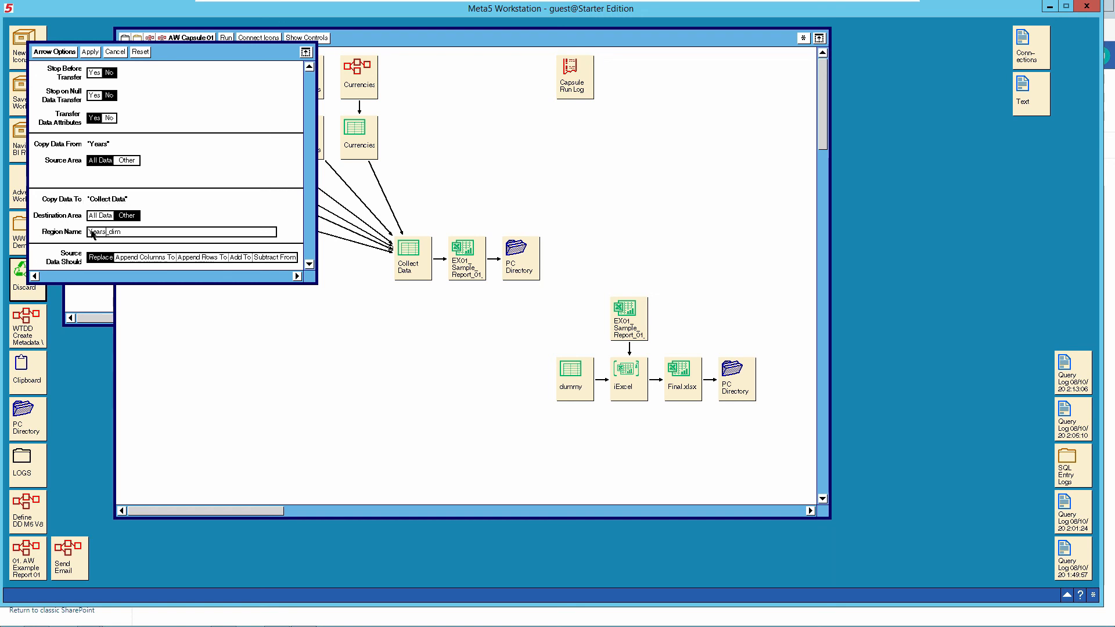
left_click(115, 53)
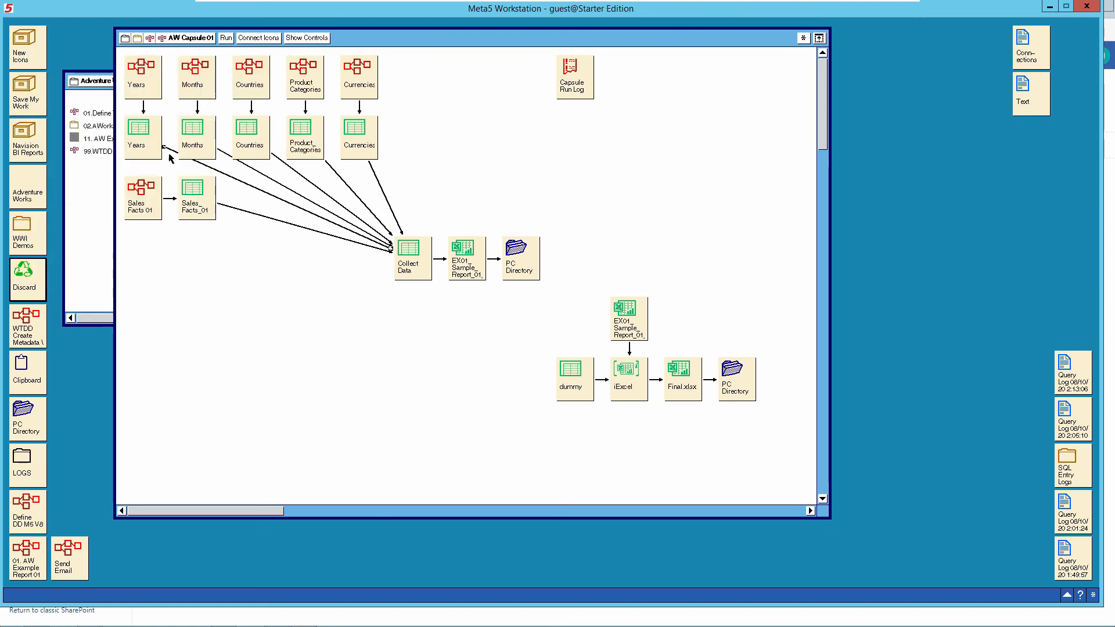
Review the destination region name in the options of the arrow from Months to Collect Data, cancelling without changes
left_click(250, 168)
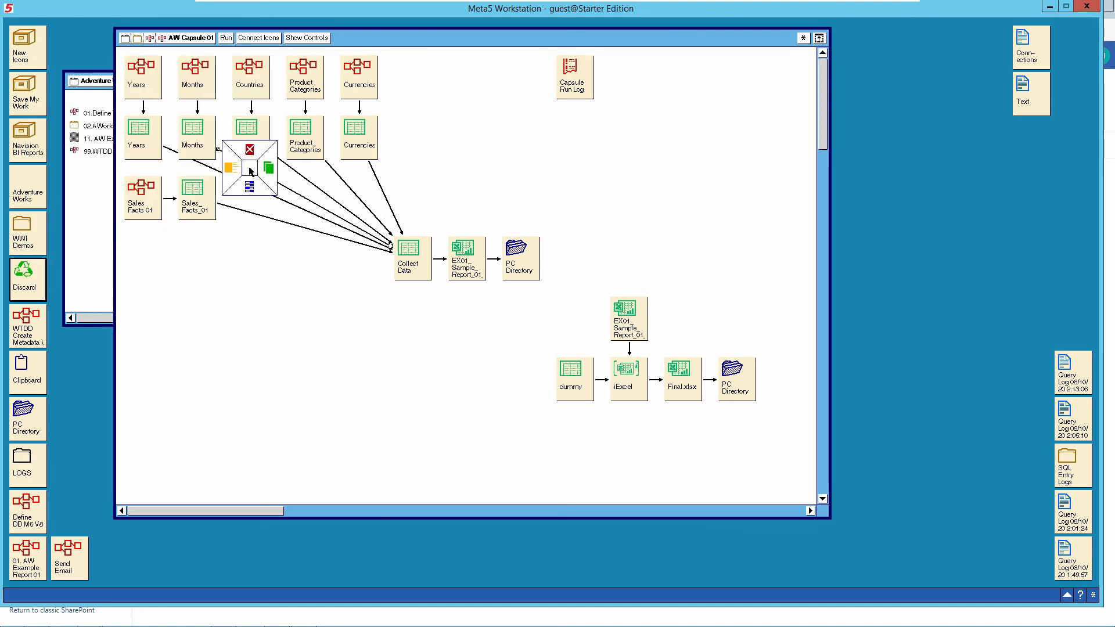
left_click(250, 186)
left_click(92, 232)
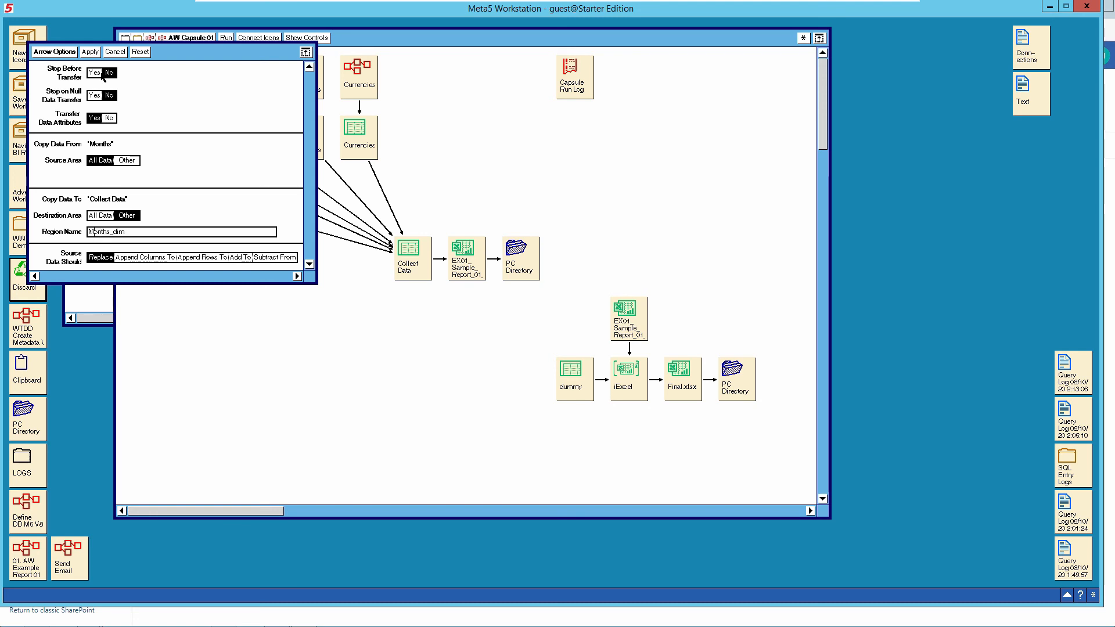
left_click(116, 53)
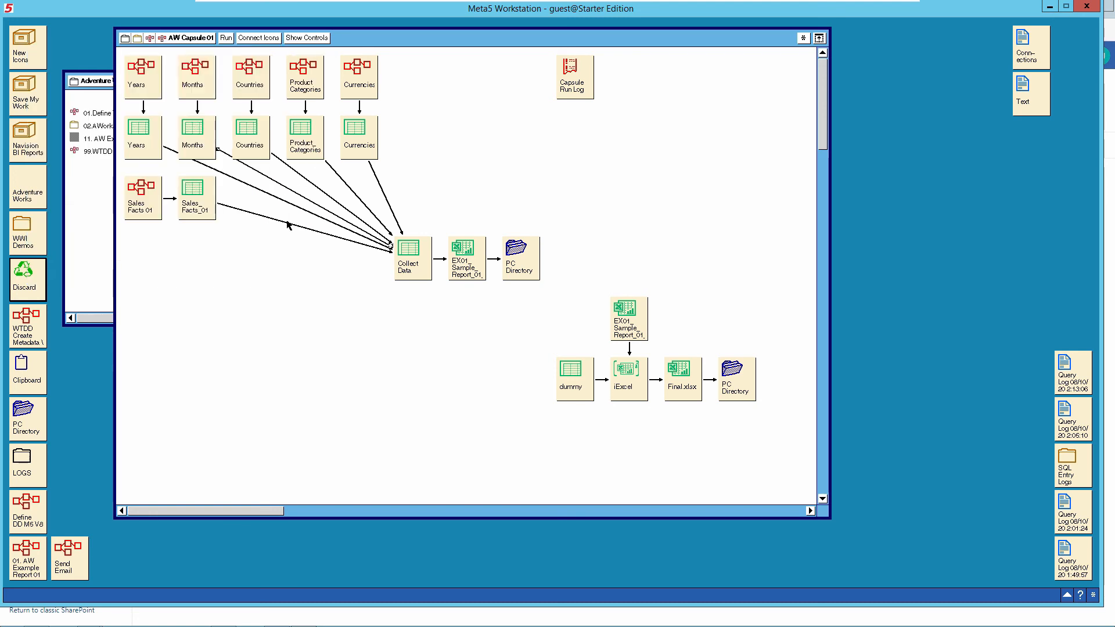
Review the destination region name in the options of the arrow from Product_Categories to Collect Data, cancelling without changes
left_click(339, 177)
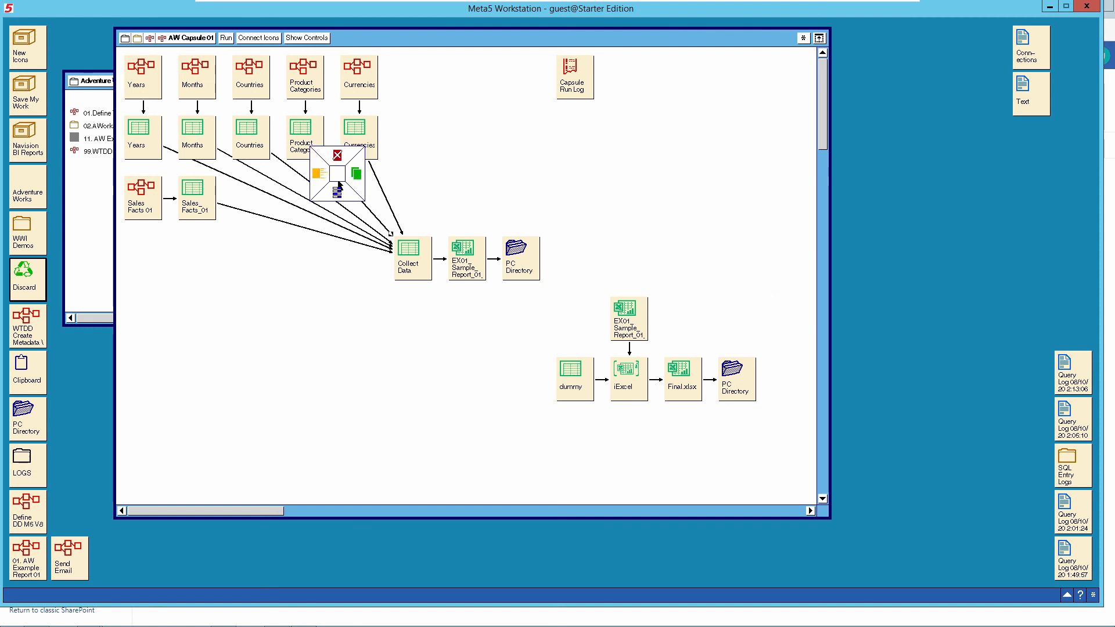
left_click(338, 192)
left_click(110, 232)
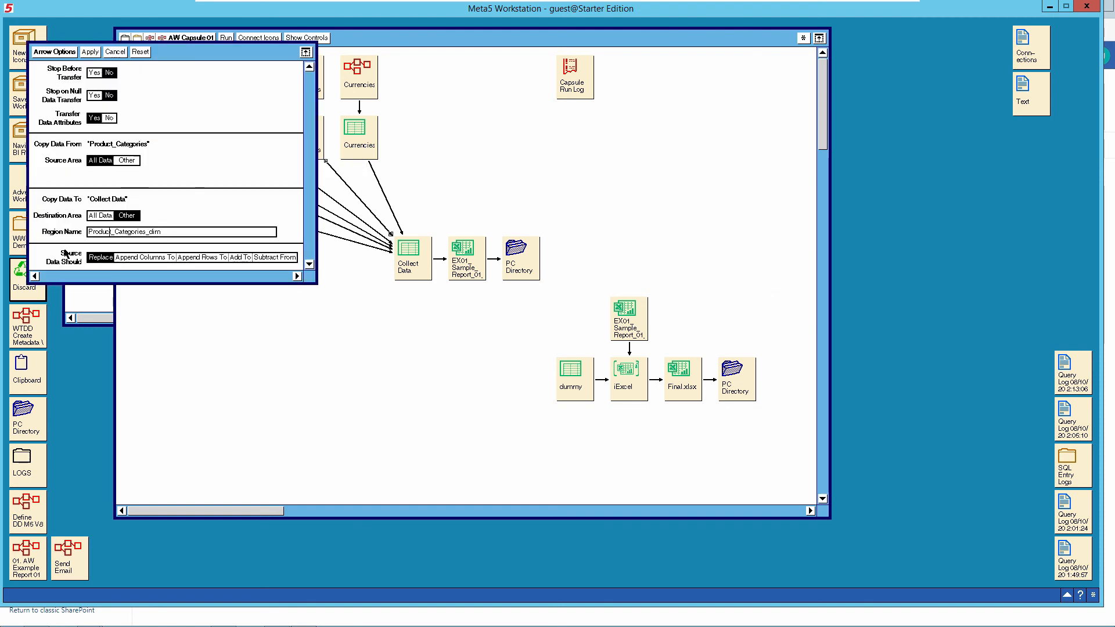
left_click(123, 55)
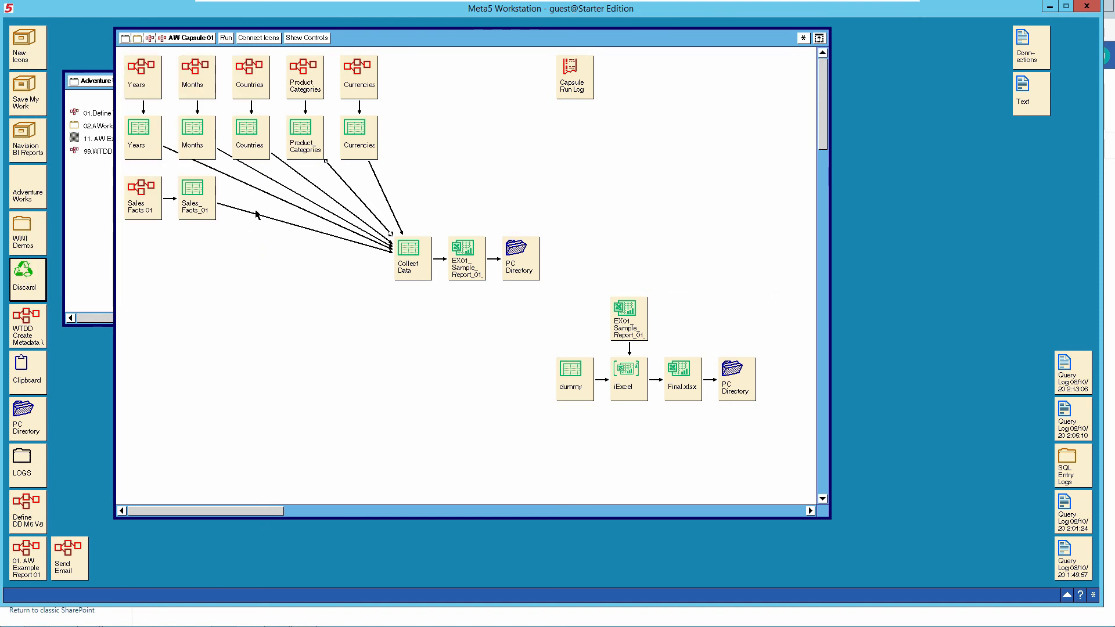
Review the destination region name in the options of the arrow from Sales_Facts_01 to Collect Data, cancelling without changes
left_click(258, 218)
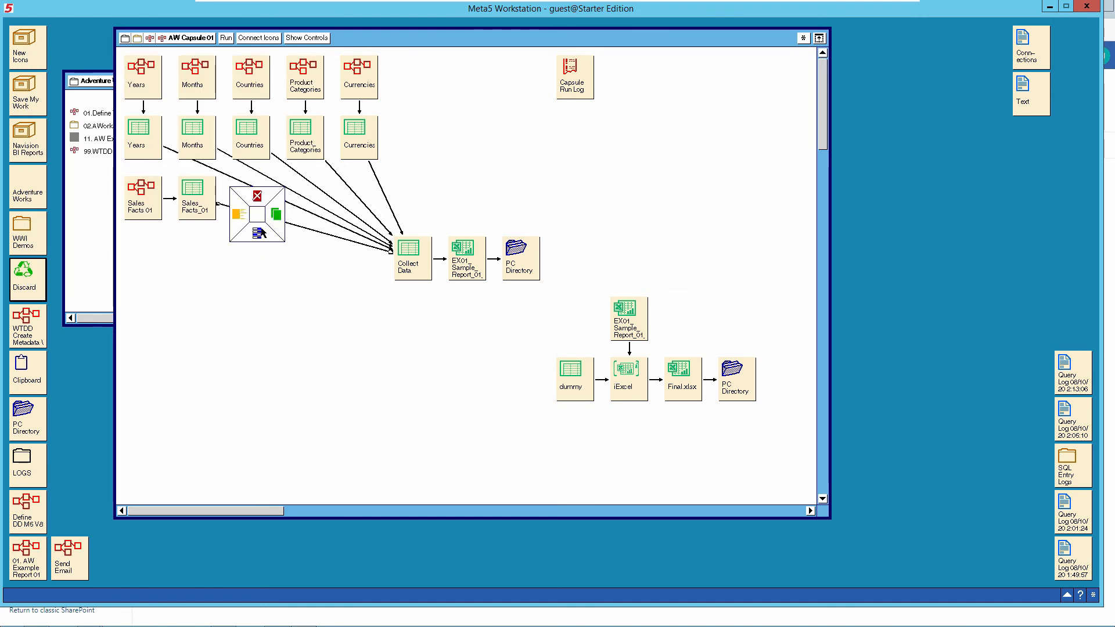
left_click(257, 234)
left_click(107, 232)
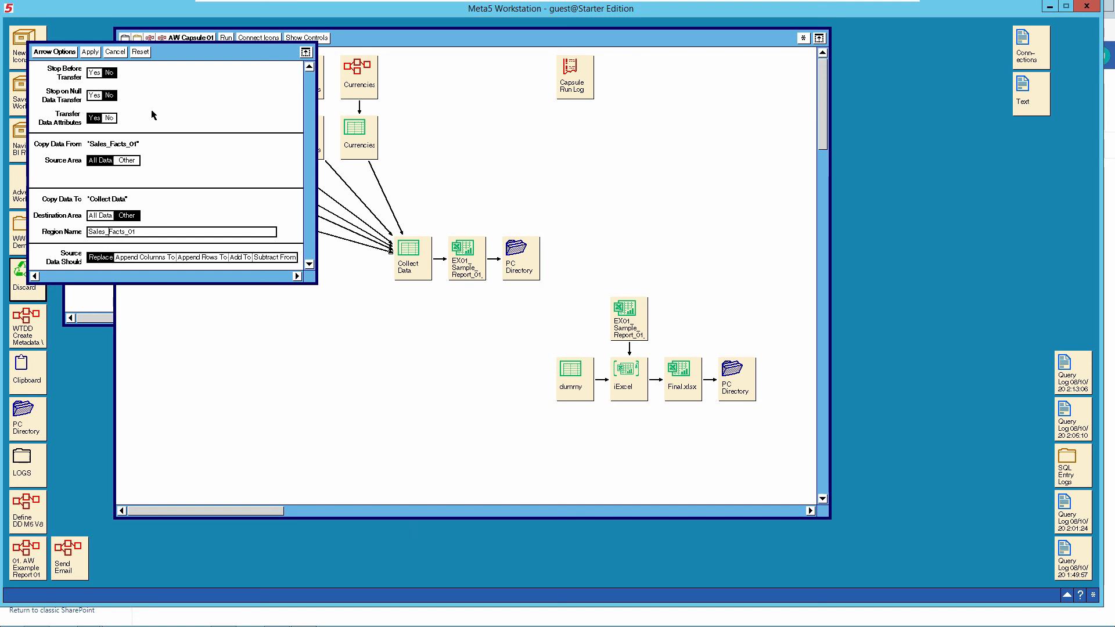
left_click(115, 52)
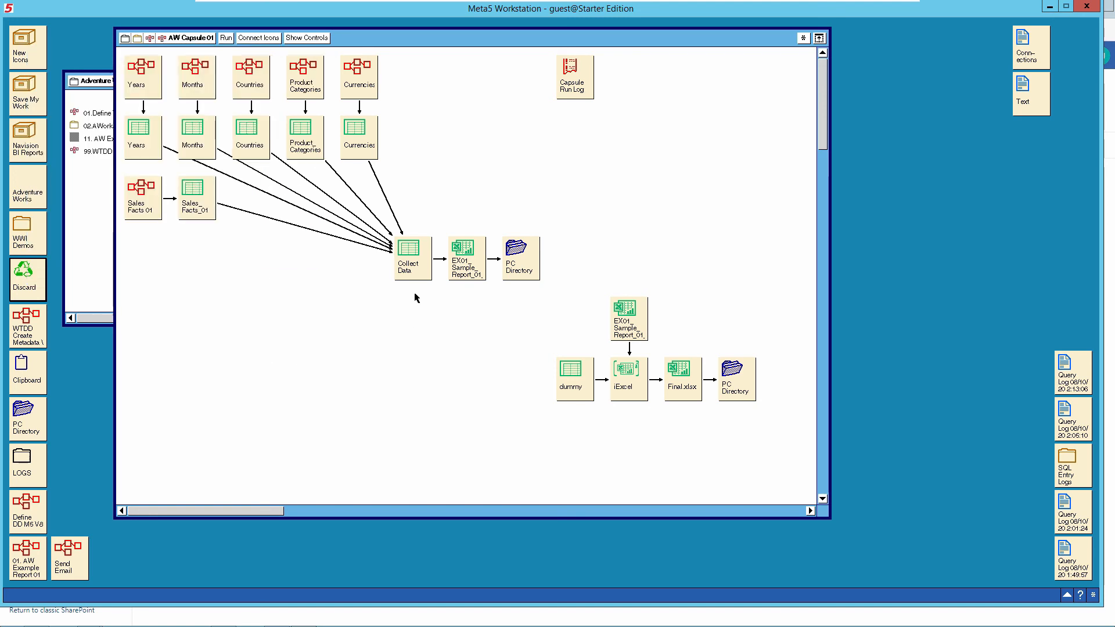
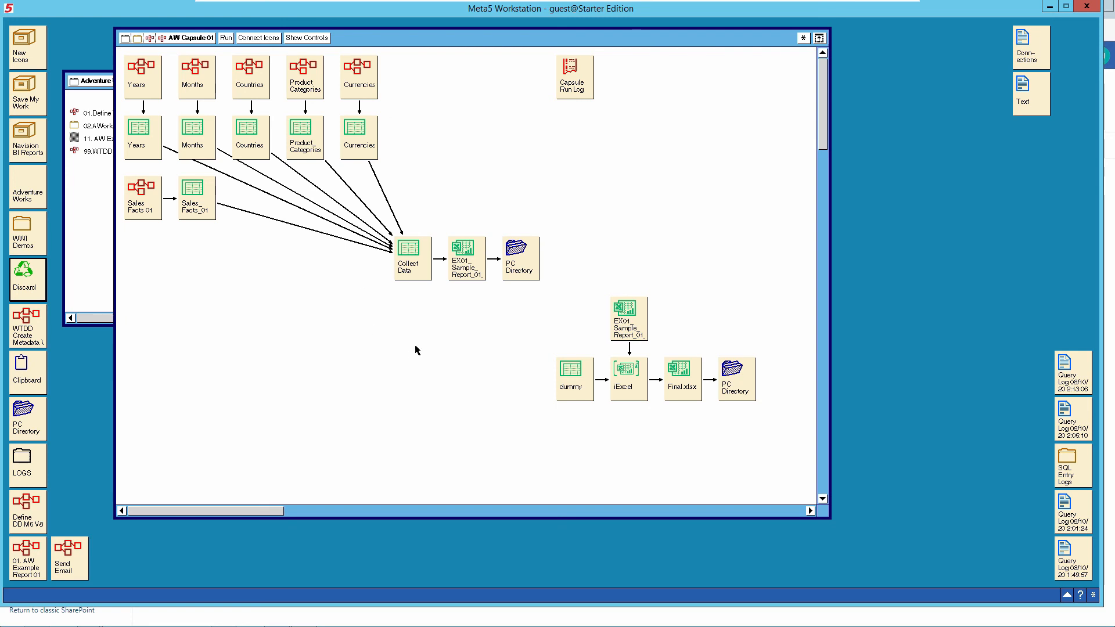
Open the options of the arrow from Collect Data to EX01_Sample_Report_01_Data.xlsx, and enlarge and reposition their window
left_click(443, 262)
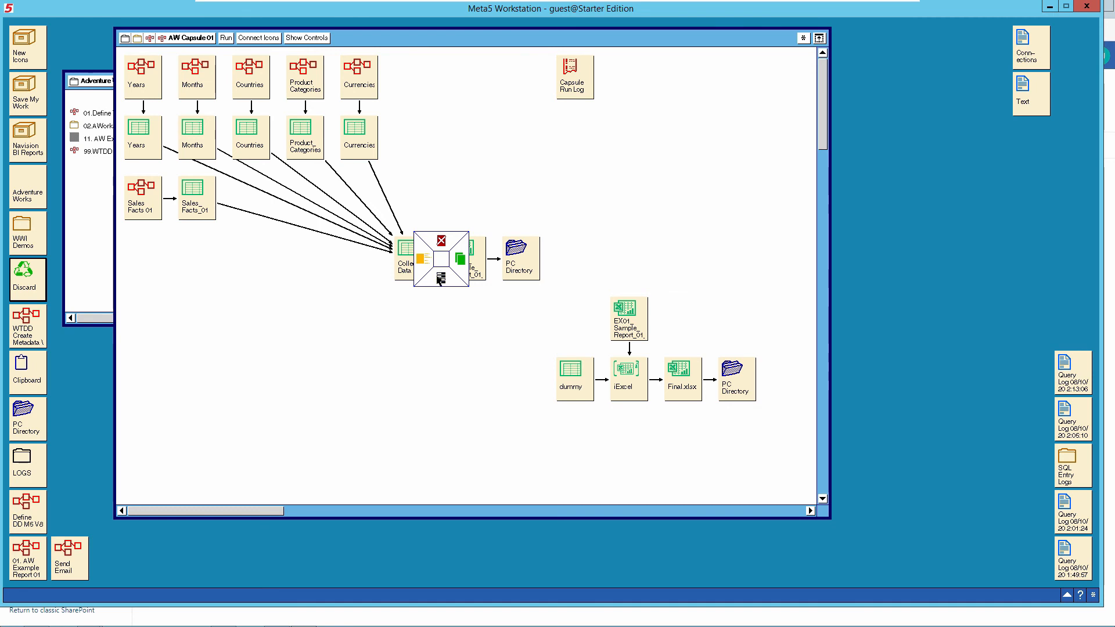
left_click(438, 278)
left_click_drag(317, 265, 557, 441)
left_click(142, 154)
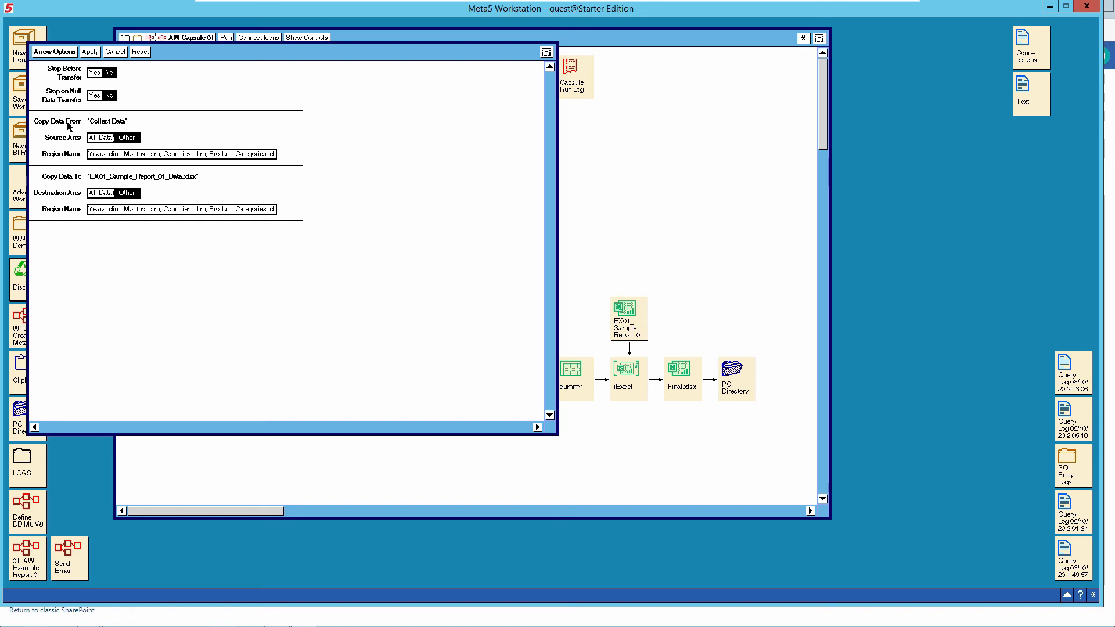
left_click(112, 155)
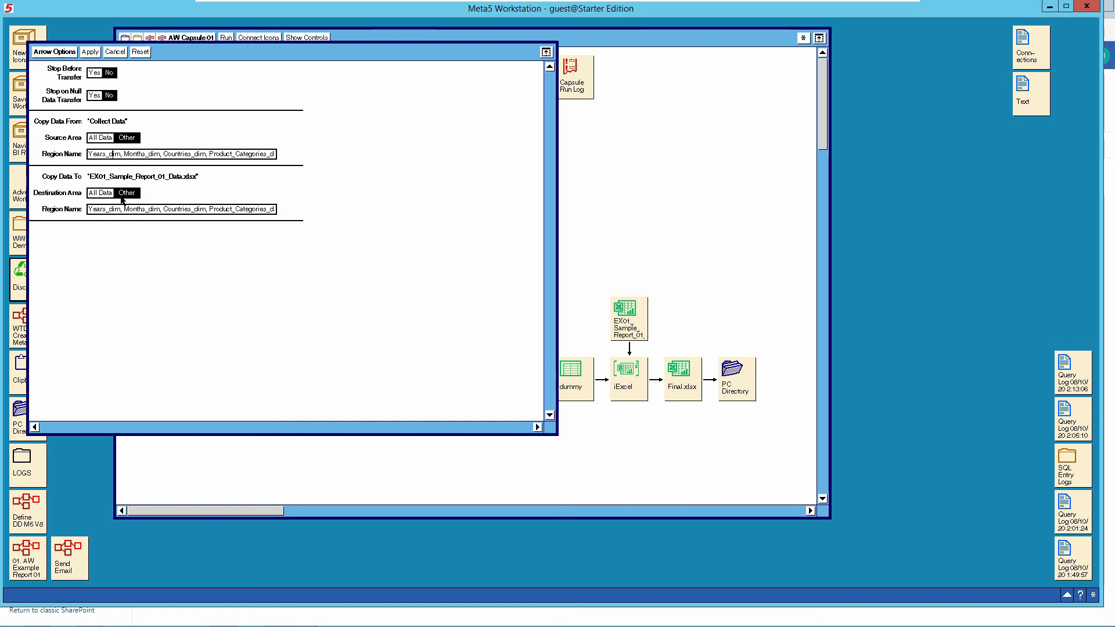
left_click_drag(251, 60, 443, 97)
Read through the complete source and destination region name lists of the Collect Data arrow, and cancel its options without changes
left_click(313, 192)
key("Right")
key("Right")
key("Right")
key("Right")
key("Right")
key("Right")
key("Right")
key("Right")
key("Right")
key("Right")
key("Right")
key("Right")
key("Right")
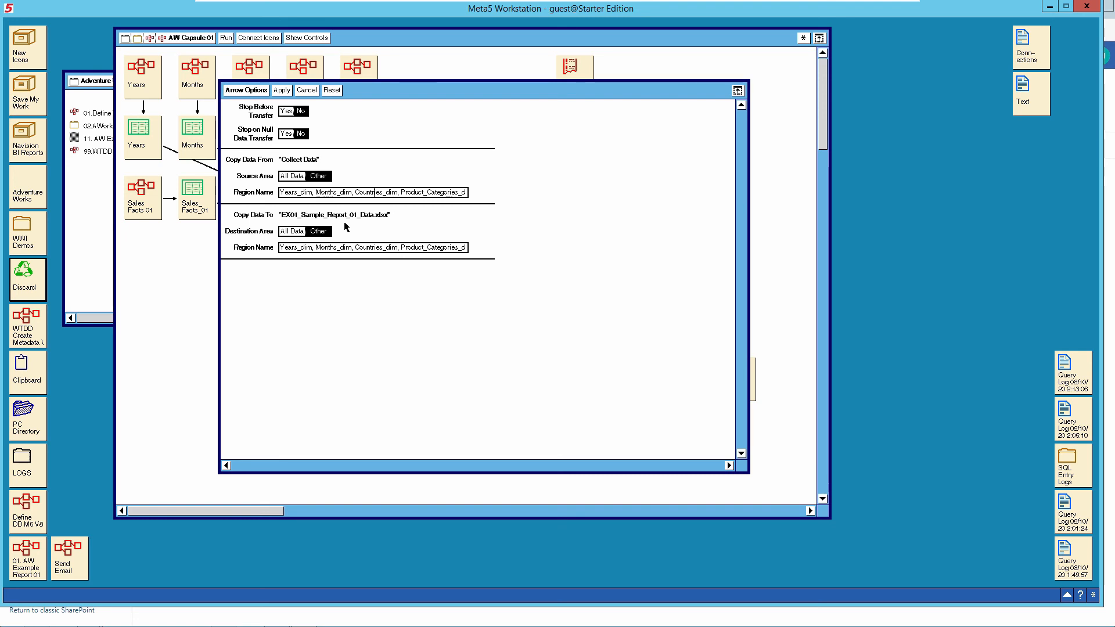
key("Right")
key("Right")
key("Right")
key("Right")
key("Right")
key("Right")
key("Right")
key("Right")
key("Right")
key("Right")
key("Right")
key("Right")
key("Right")
key("Right")
key("Right")
key("Right")
key("Right")
key("Right")
key("Right")
key("Right")
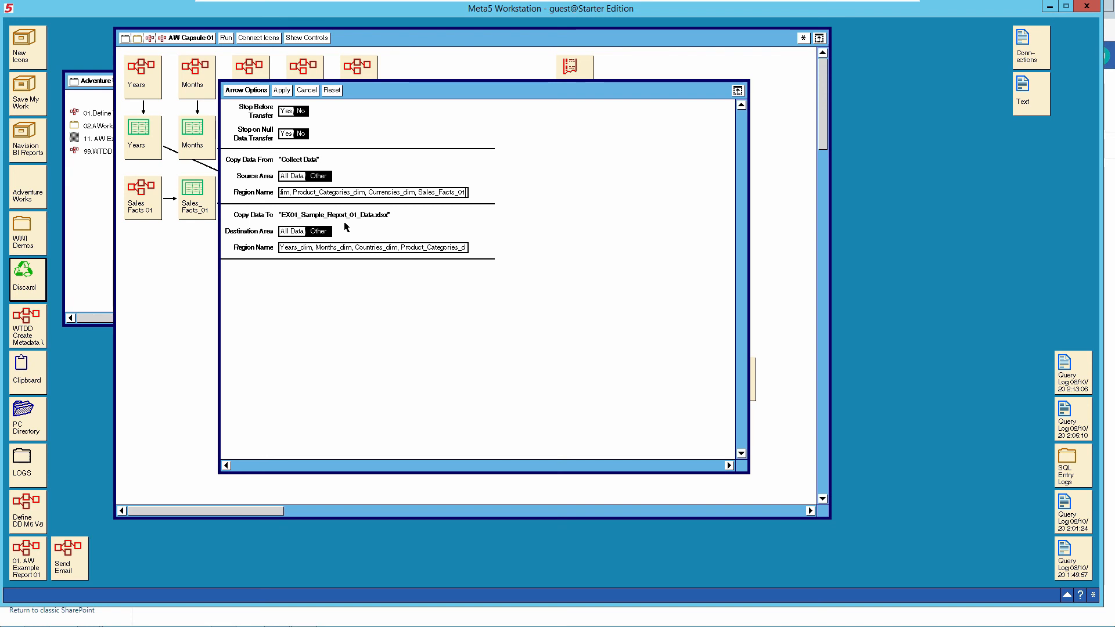
key("Left")
key("Left")
key("Left")
key("Left")
key("Left")
key("Left")
key("Left")
key("Left")
key("Left")
key("Left")
key("Left")
key("Left")
key("Left")
key("Left")
key("Left")
key("Left")
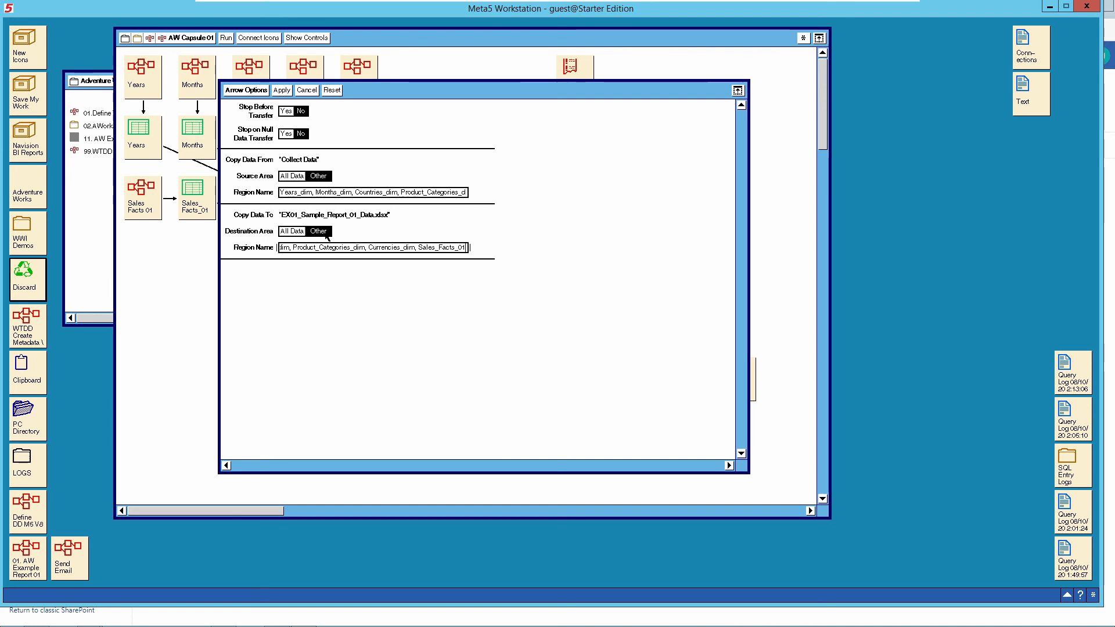
left_click(306, 91)
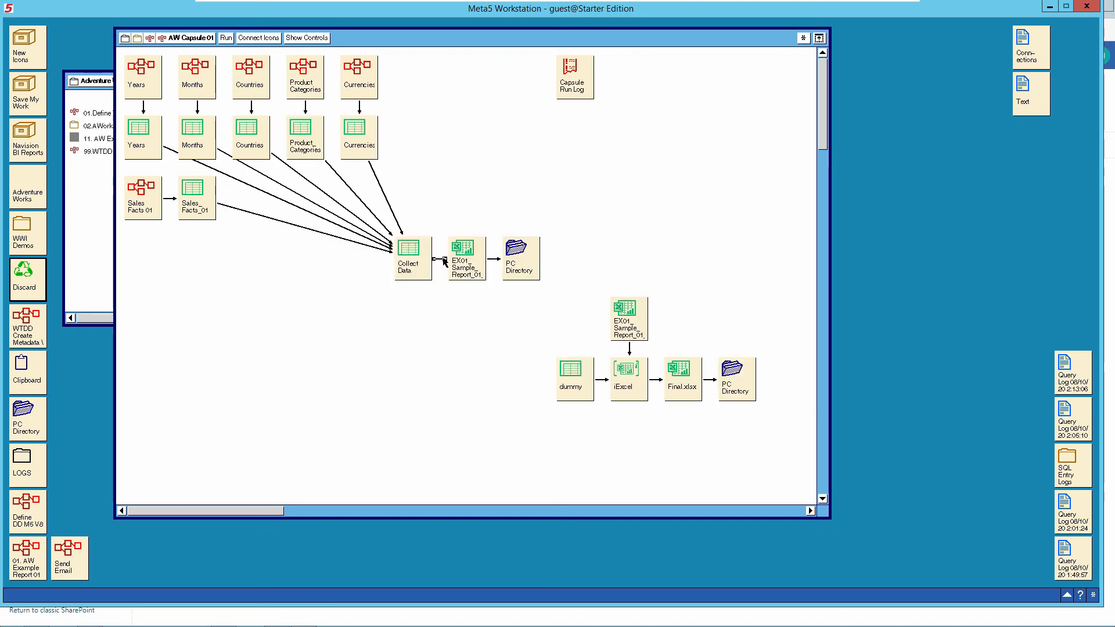
Open the EX01_Sample_Report_01_Data.xlsx workbook in Excel and show the formula bar
double_click(470, 258)
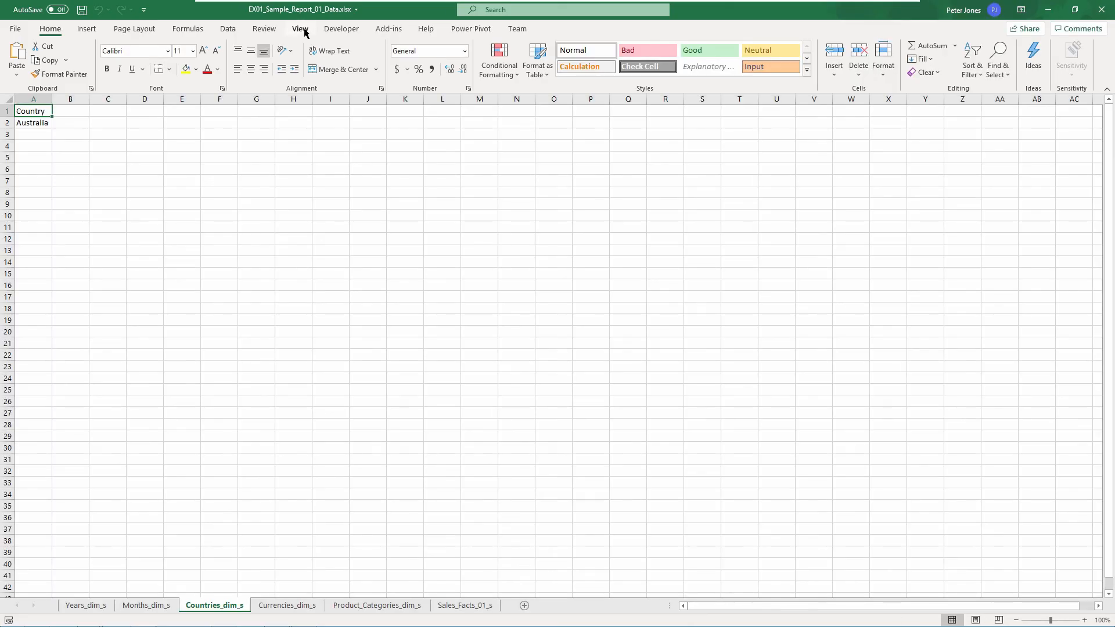
left_click(300, 28)
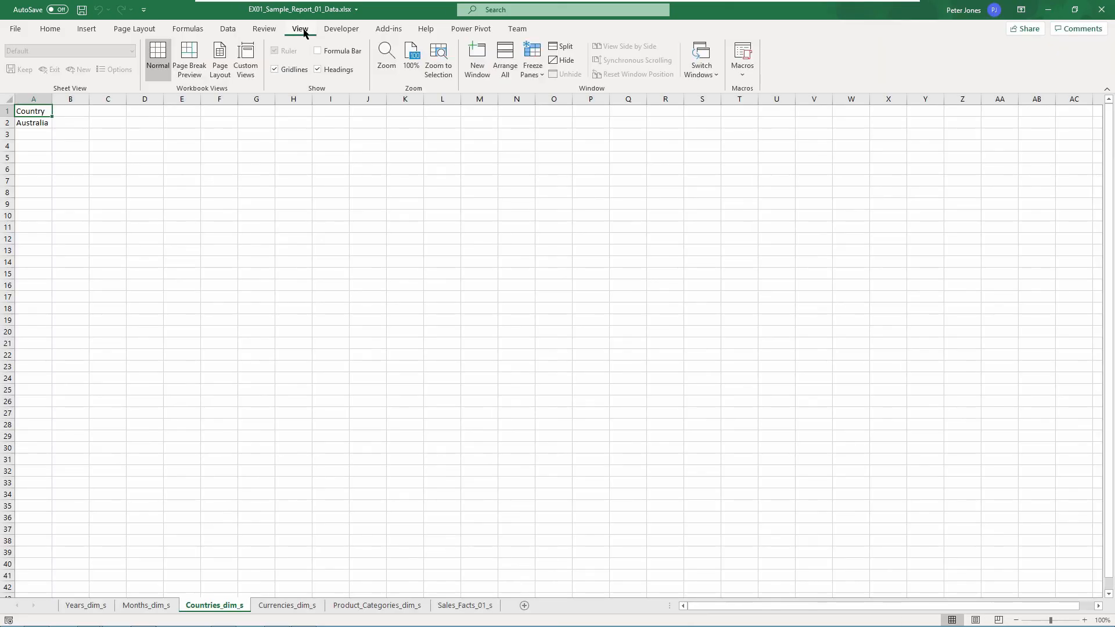
left_click(318, 52)
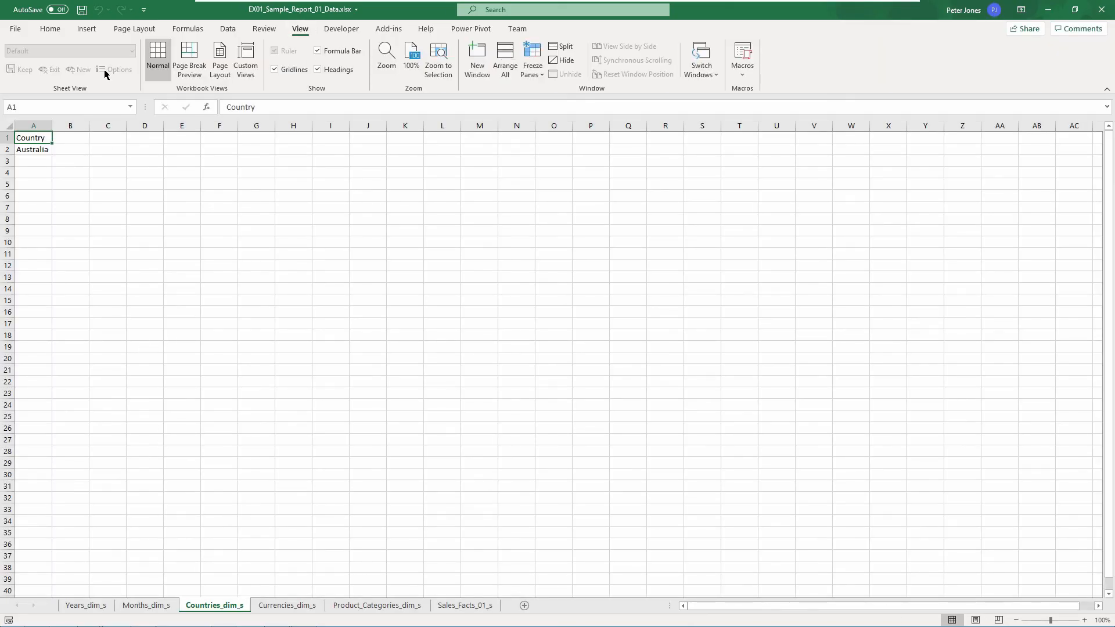
Select the named ranges Years_dim, Months_dim and Currencies_dim in turn in the workbook
left_click(129, 106)
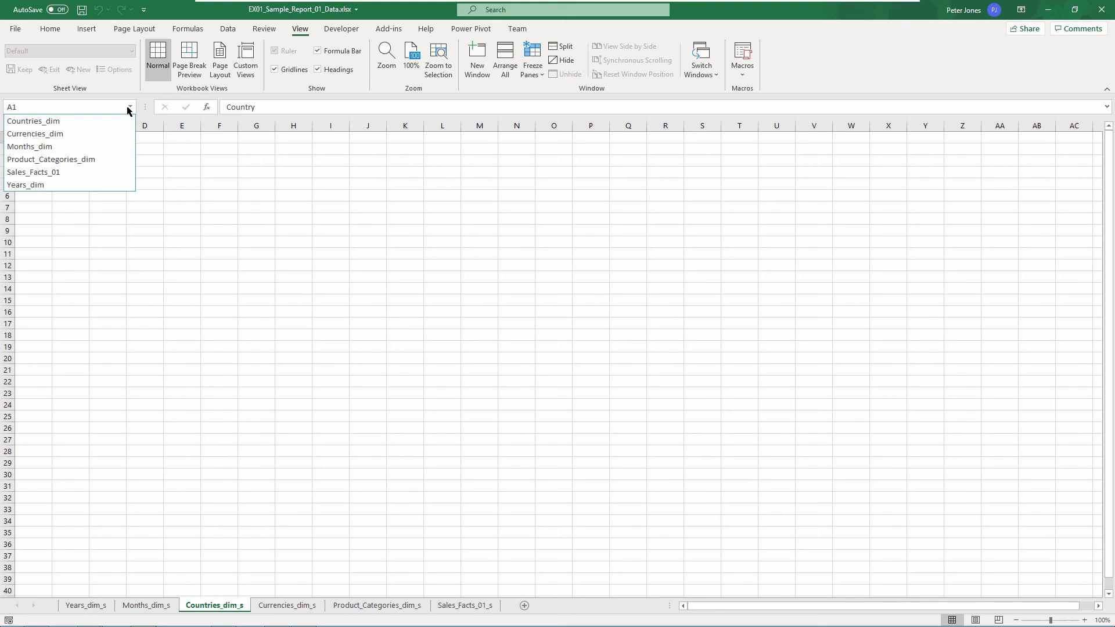
left_click(44, 182)
left_click(130, 107)
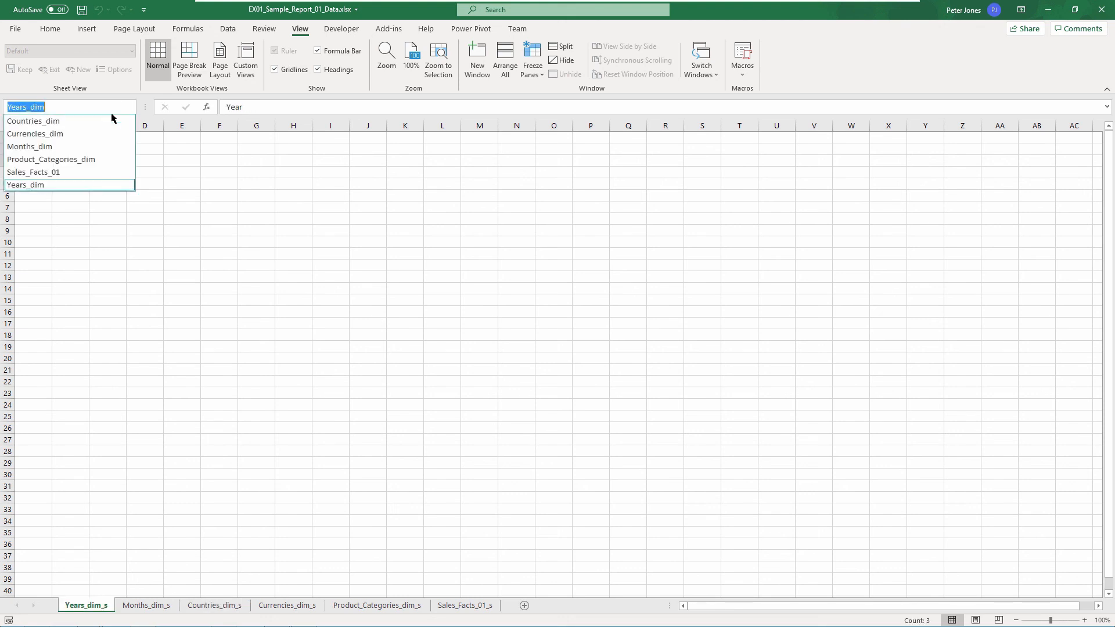
left_click(47, 147)
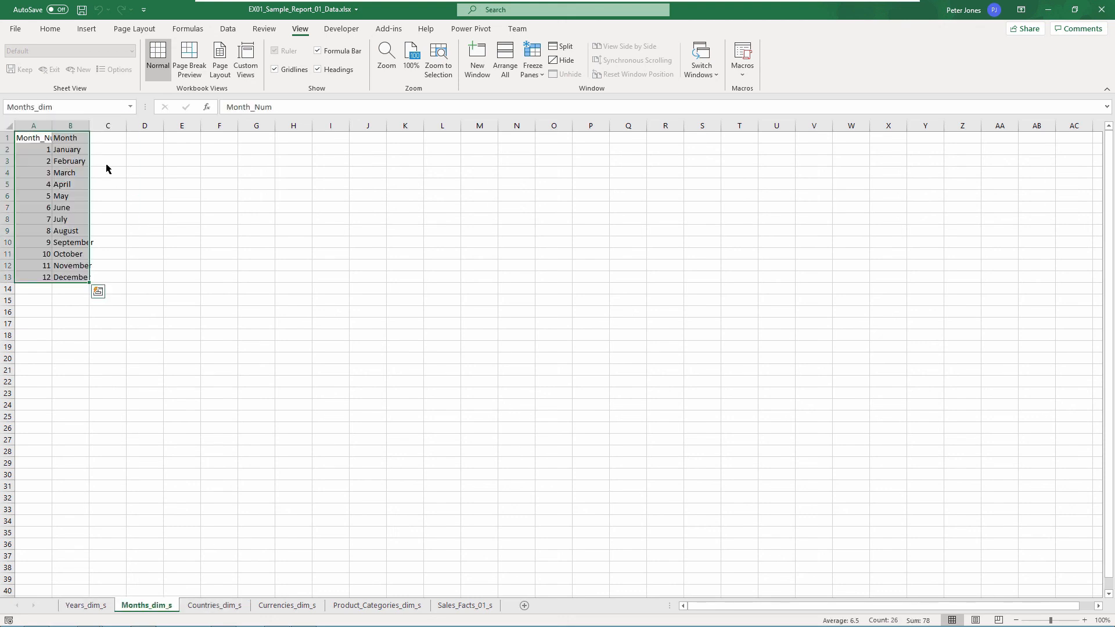
left_click(129, 109)
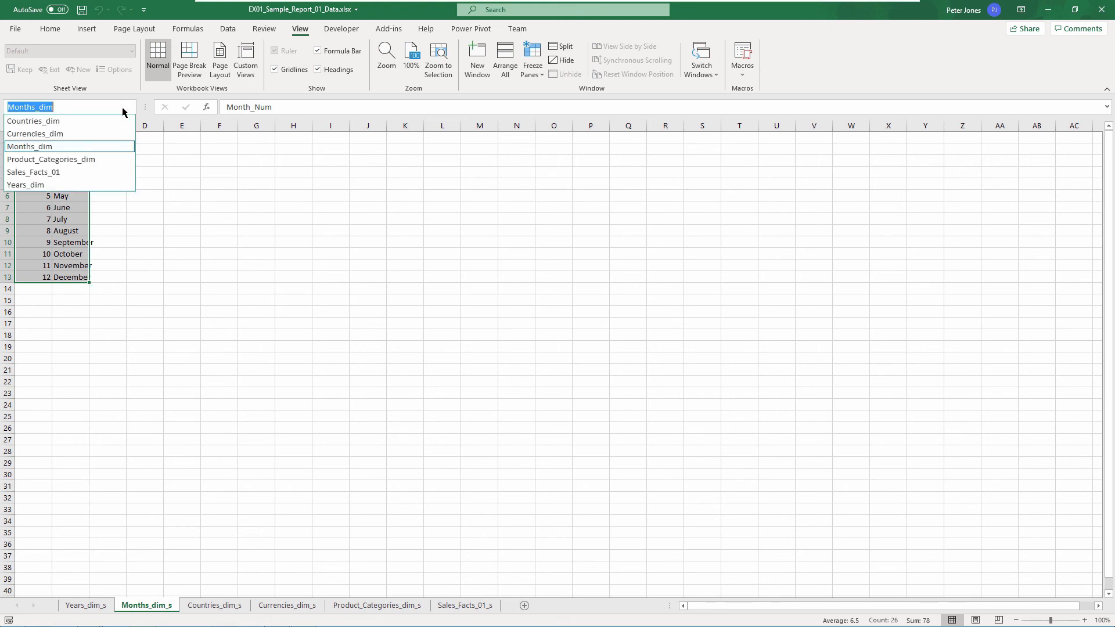
left_click(66, 134)
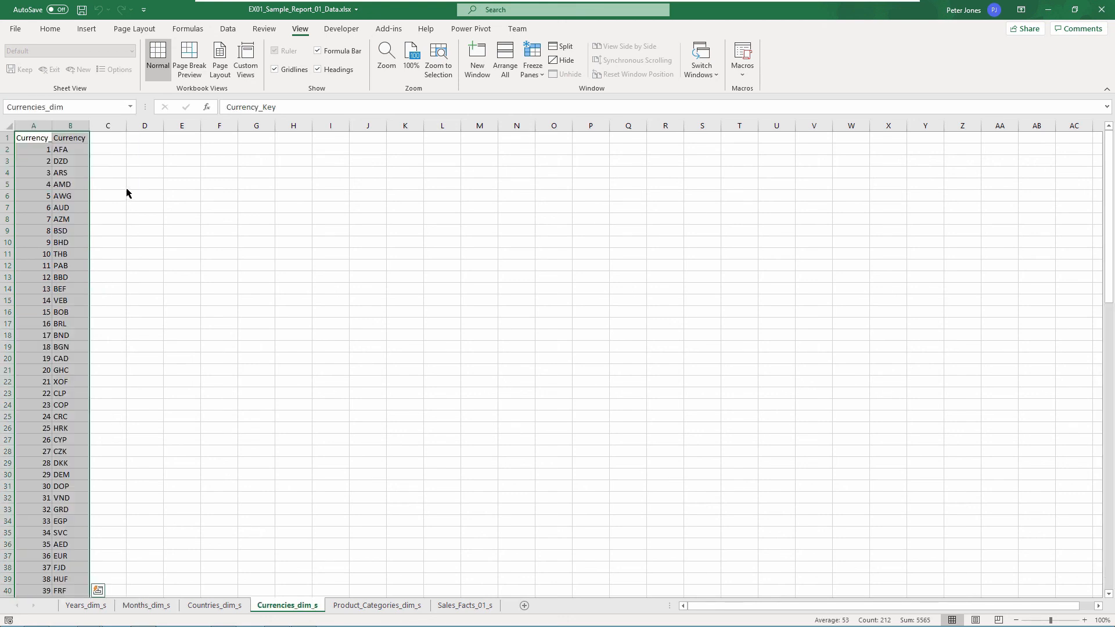
Select the named ranges Countries_dim and Product_Categories_dim in turn in the workbook
left_click(130, 108)
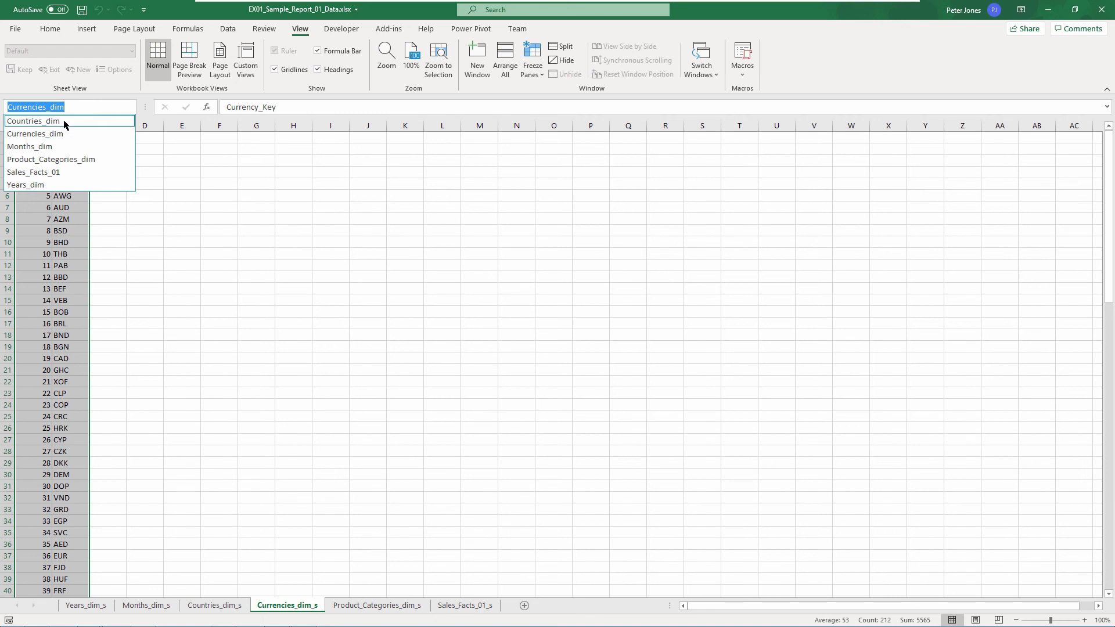
left_click(64, 122)
left_click(129, 109)
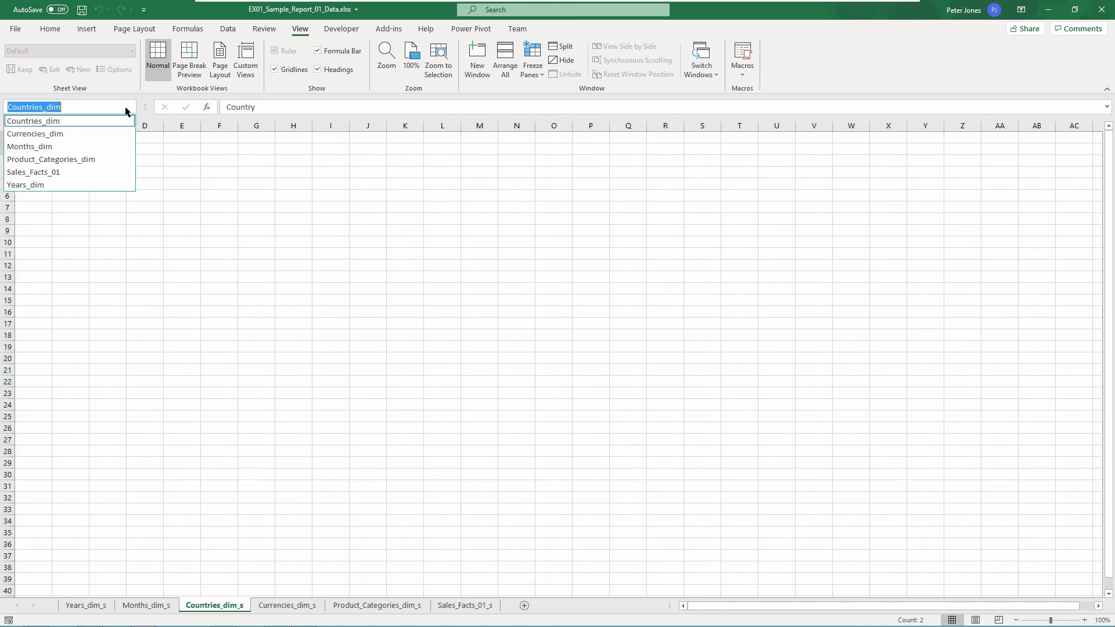
left_click(82, 159)
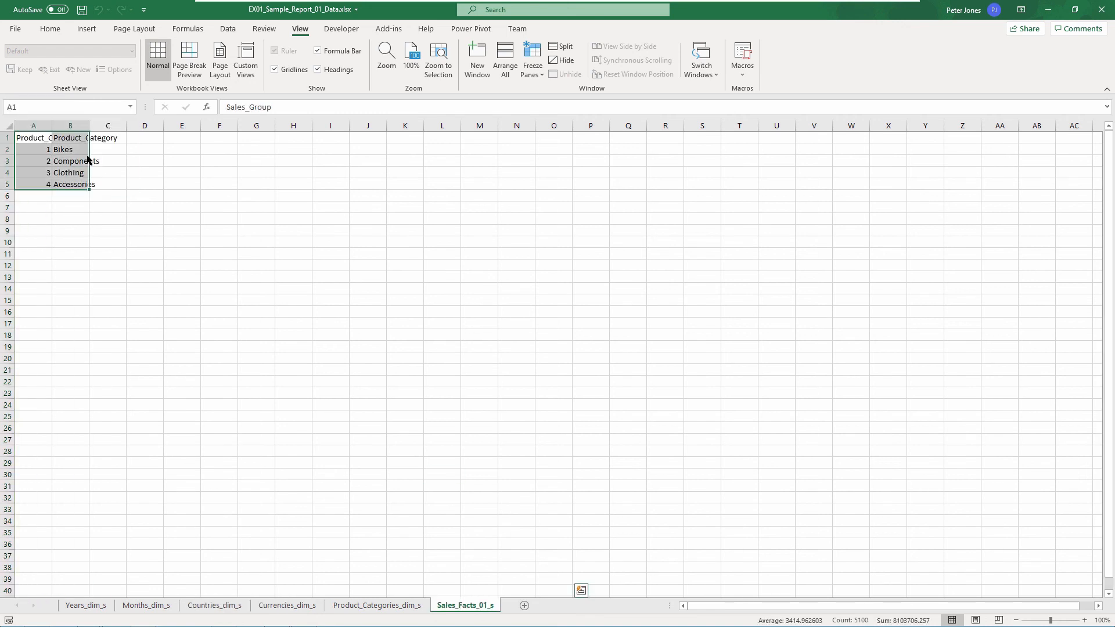
Select the named range Sales_Facts_01 in the workbook and close the workbook
left_click(129, 110)
left_click(82, 172)
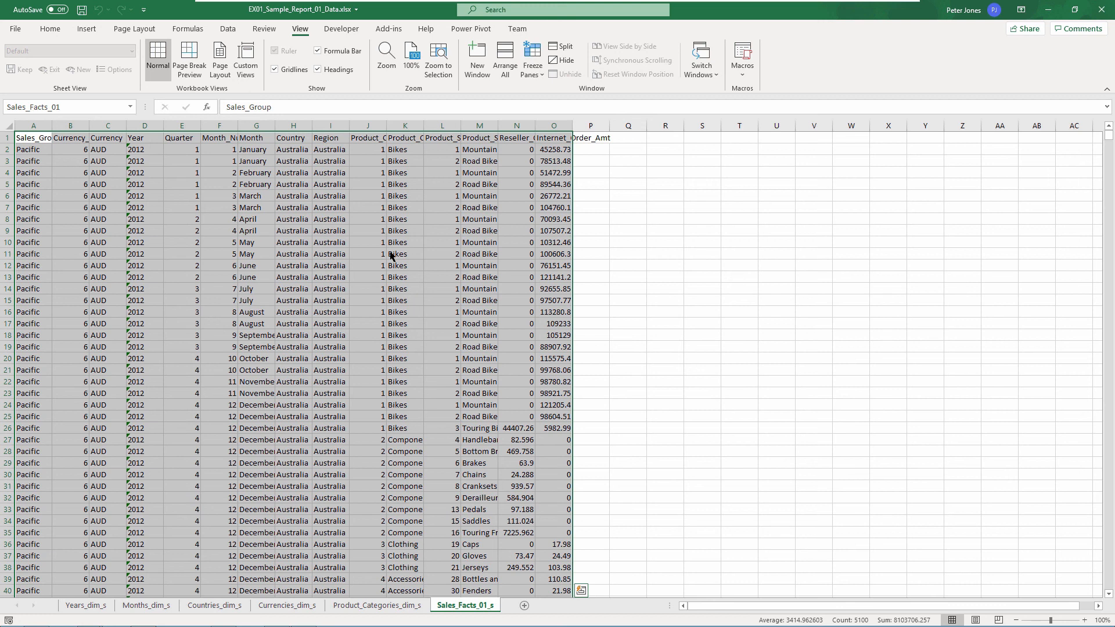
left_click(1102, 12)
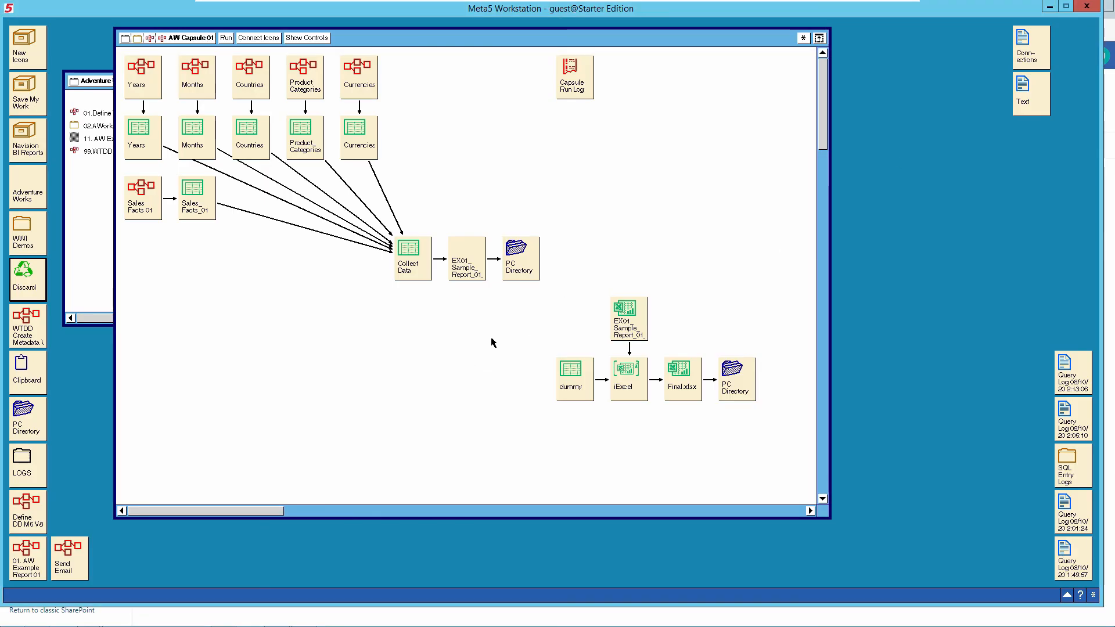
Check the name in the icon options of the Excel workbook fed by Collect Data, and cancel without changes
right_click(471, 266)
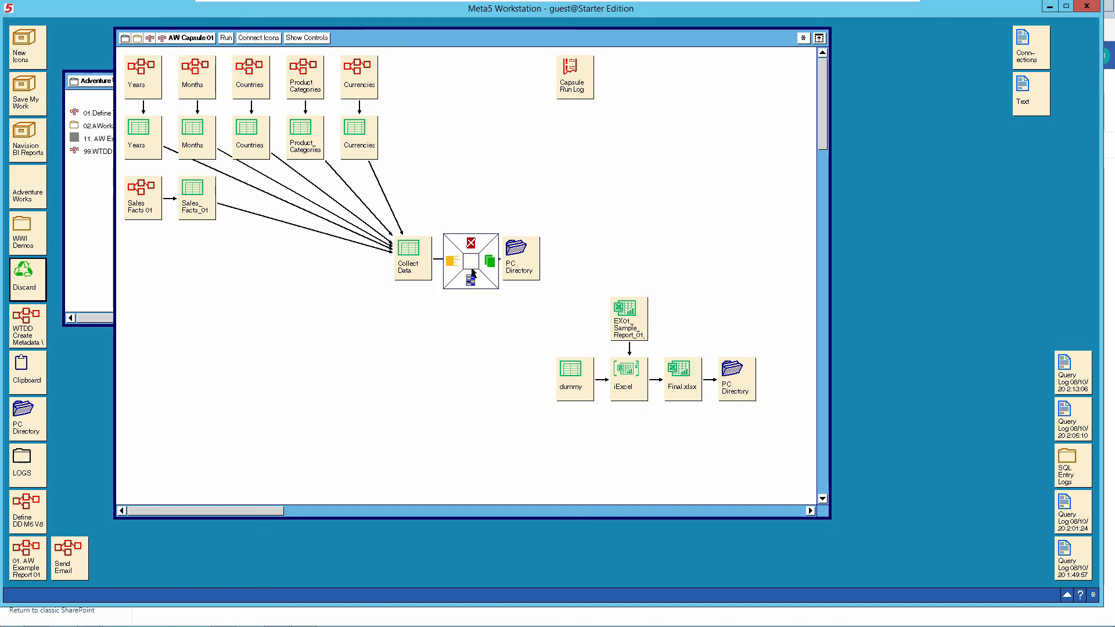
left_click(83, 73)
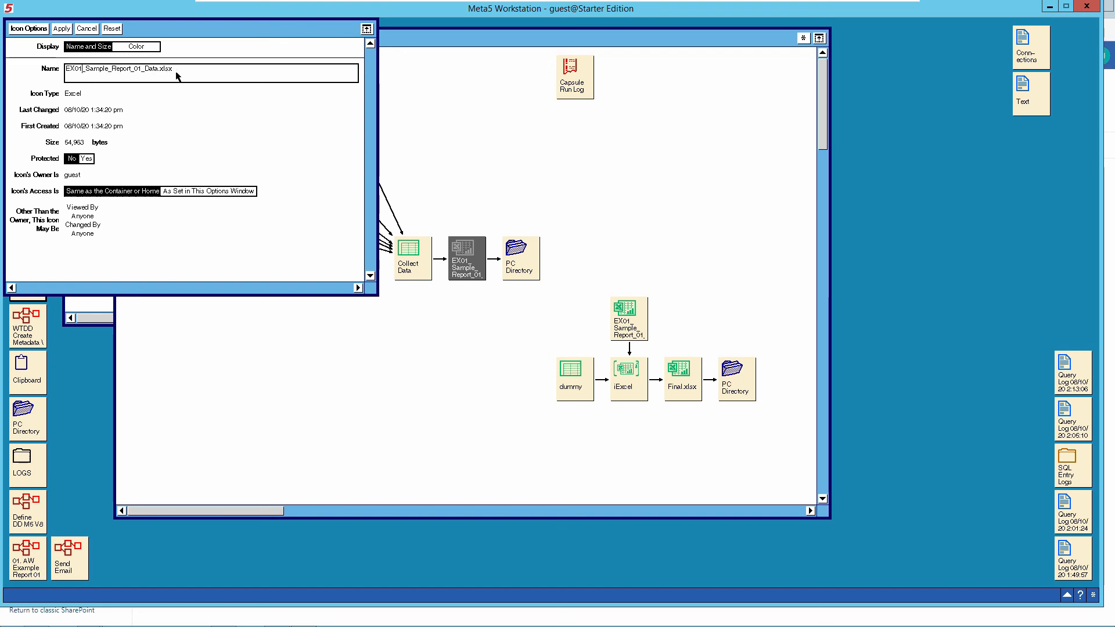
left_click(87, 29)
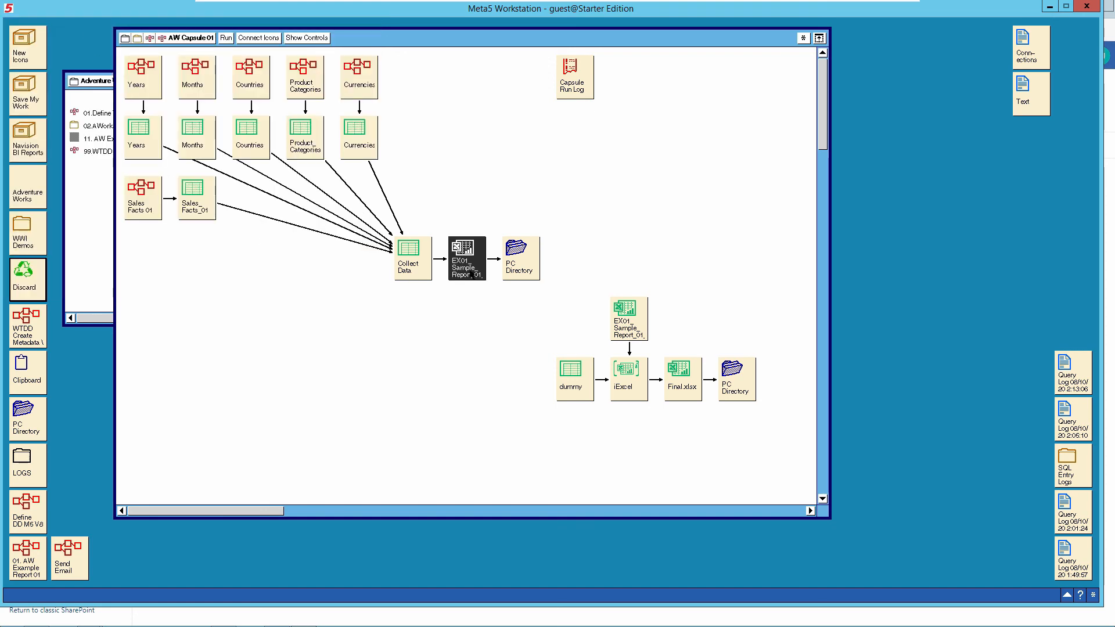
Inspect the destination region name on the arrow from the data workbook to PC Directory, and cancel its options
left_click(492, 259)
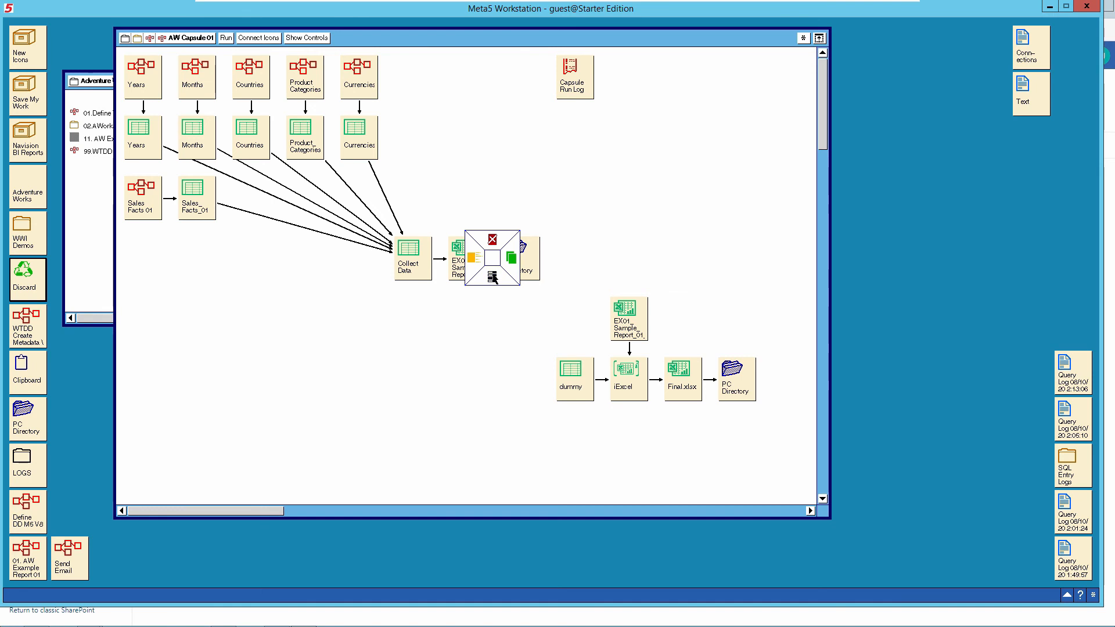
left_click(492, 278)
left_click(133, 213)
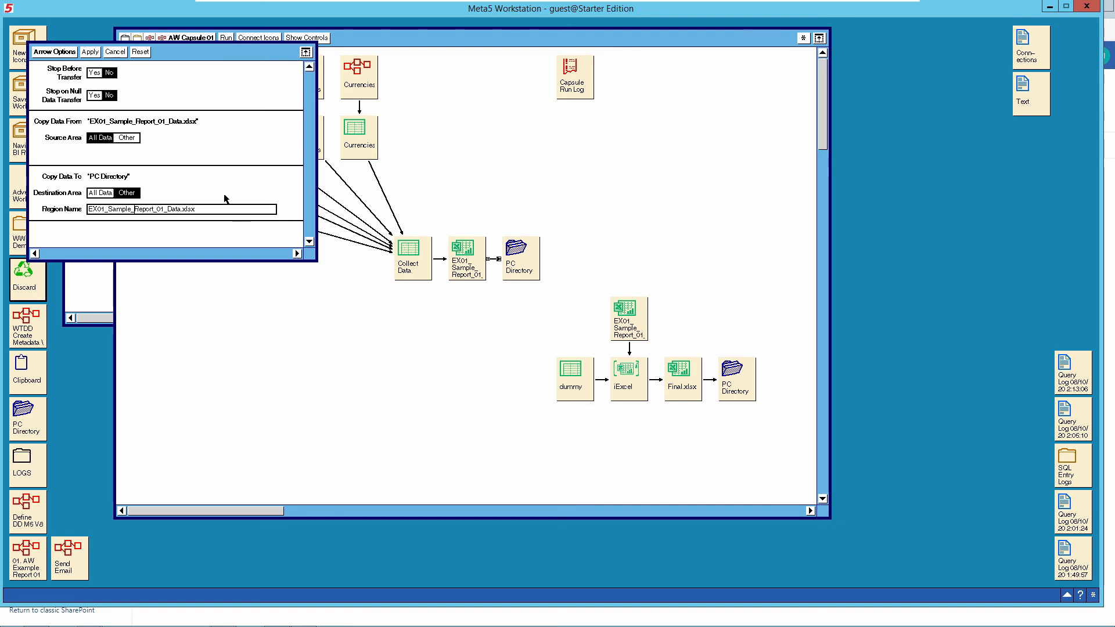
left_click(115, 52)
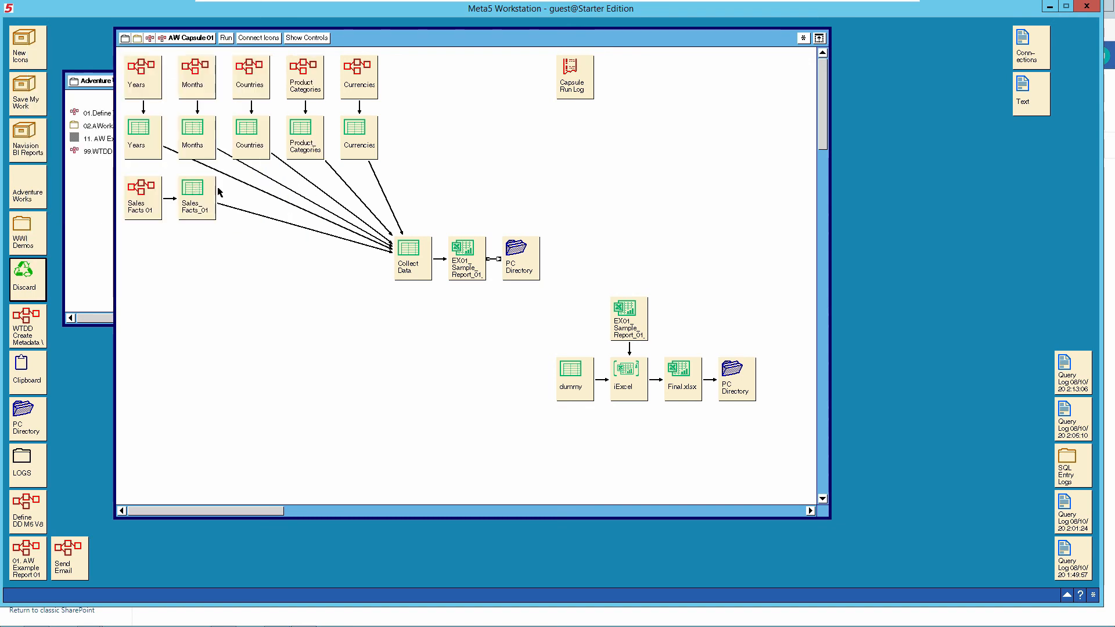
Inspect the directory name in the Other Data options of the PC Directory icon beside the data workbook, and cancel
left_click(519, 261)
right_click(518, 262)
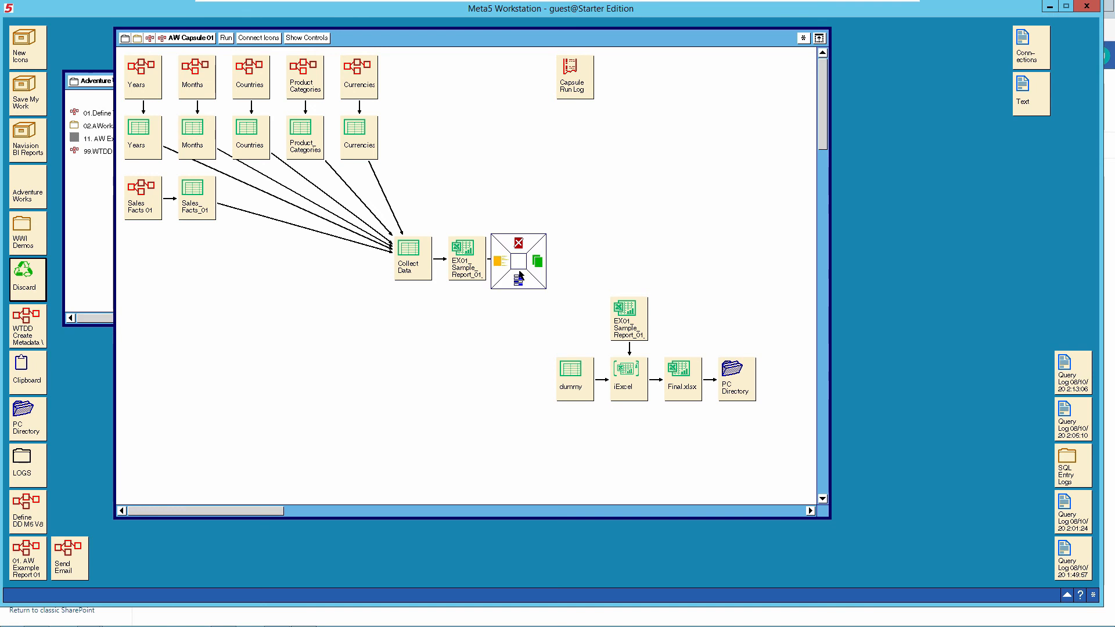
left_click(519, 280)
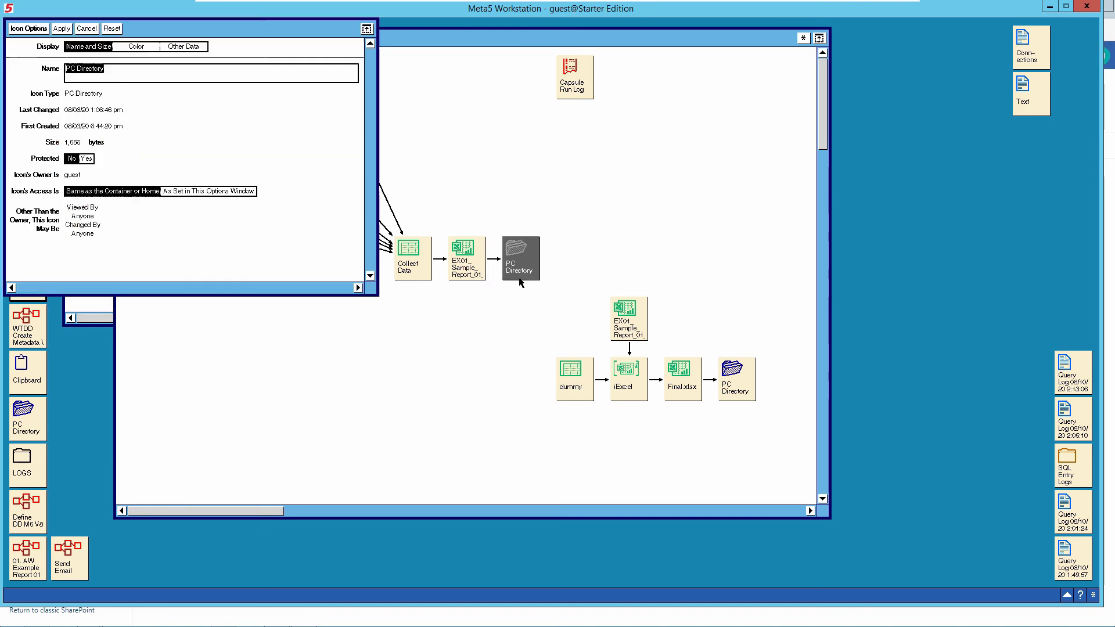
left_click(187, 48)
left_click(89, 69)
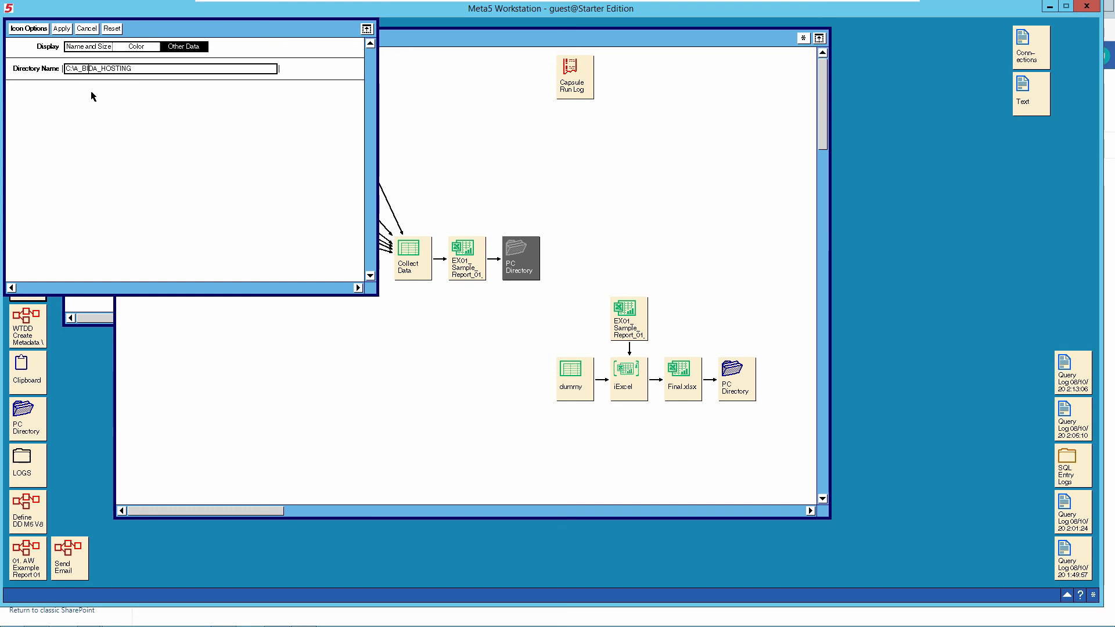
left_click_drag(187, 32, 245, 113)
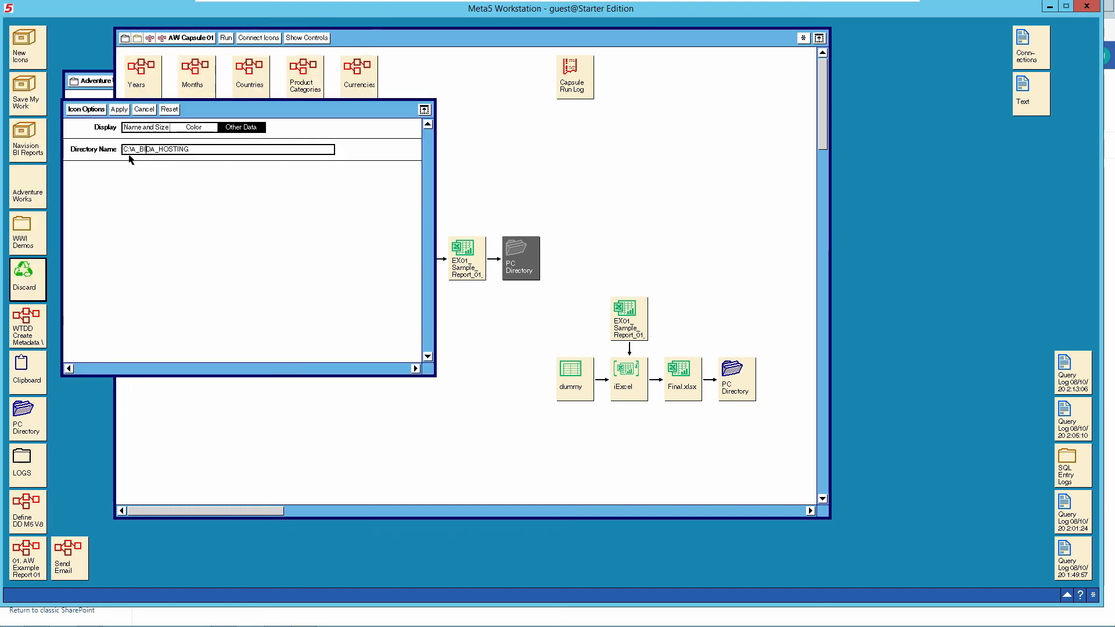
left_click(149, 112)
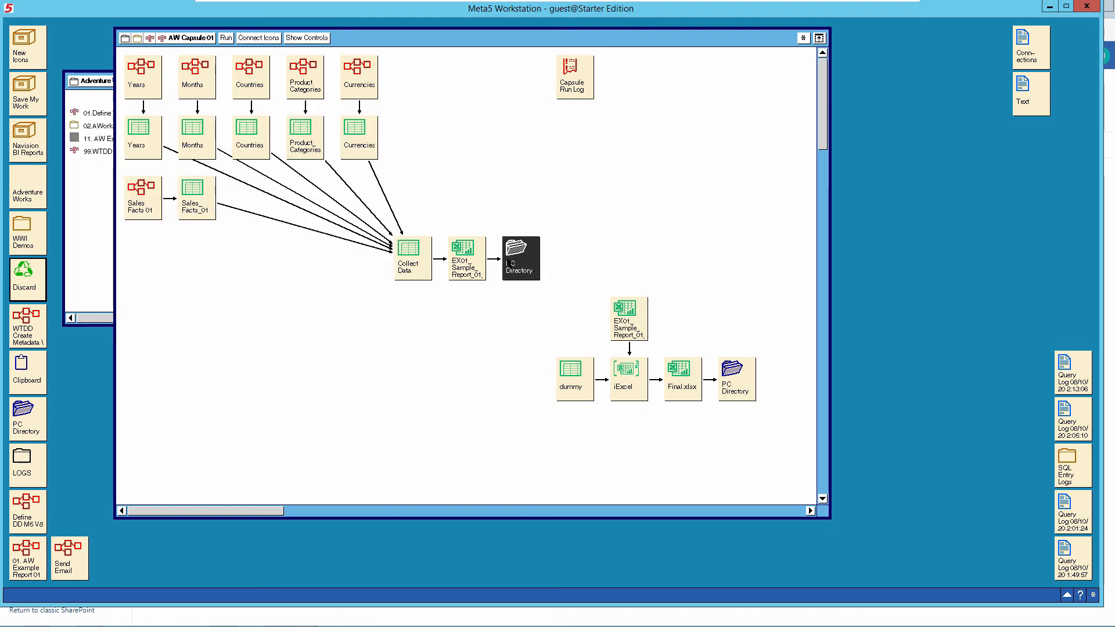
Reopen the options of the arrow between the data workbook and PC Directory, recheck the output file name, and cancel
left_click(496, 259)
right_click(495, 259)
left_click(473, 261)
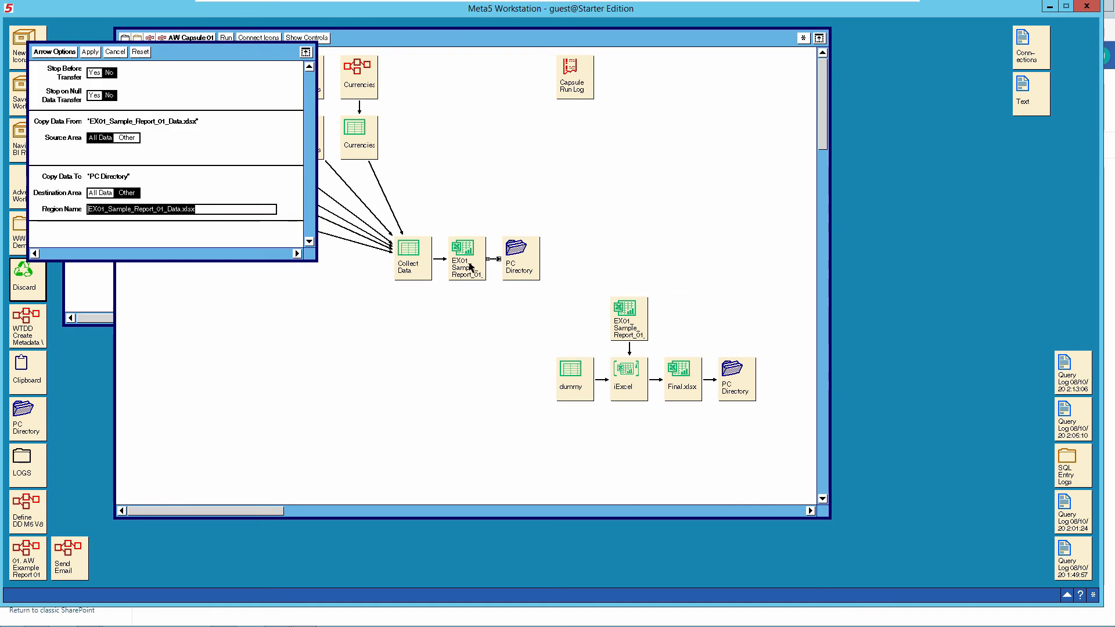
left_click(152, 210)
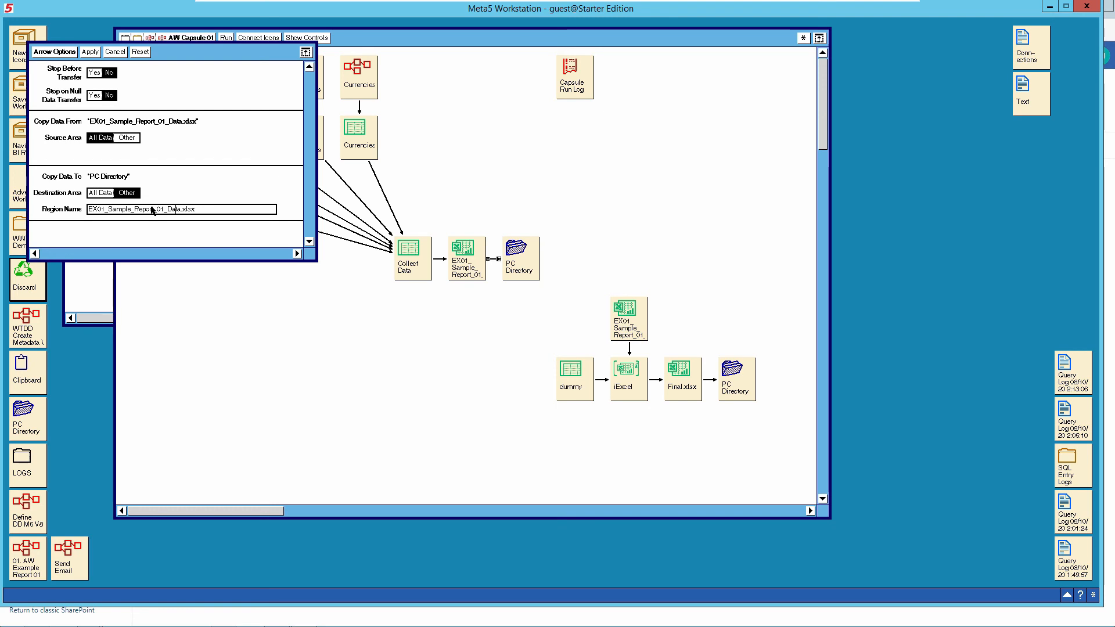
left_click(124, 52)
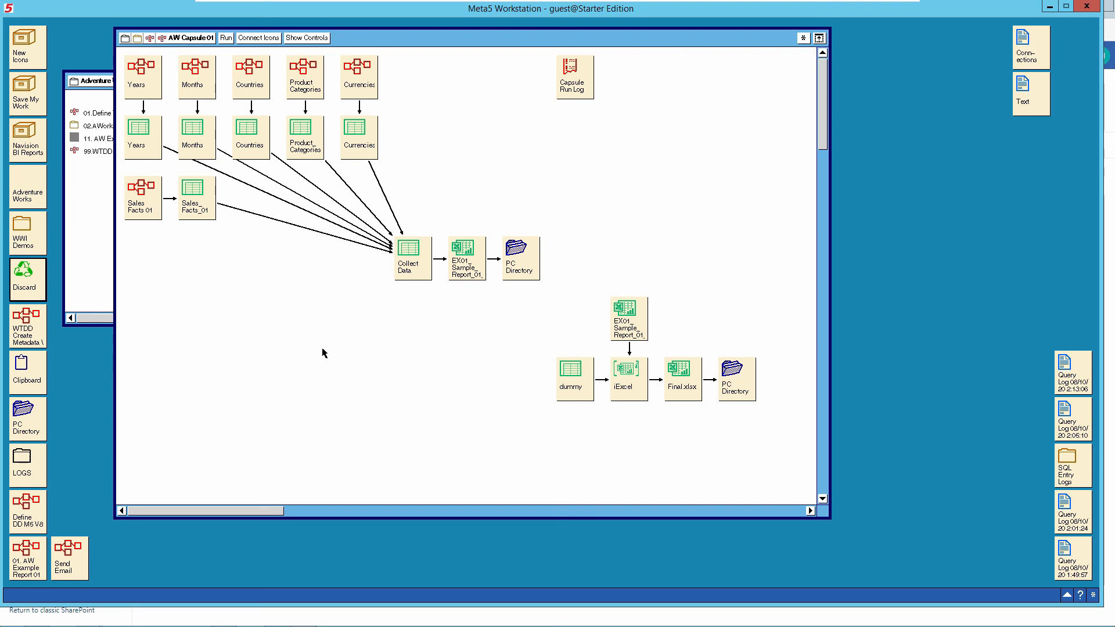
Check the name in the icon options of the Excel workbook above iExcel, and cancel without changes
left_click_drag(623, 322, 629, 342)
left_click(113, 76)
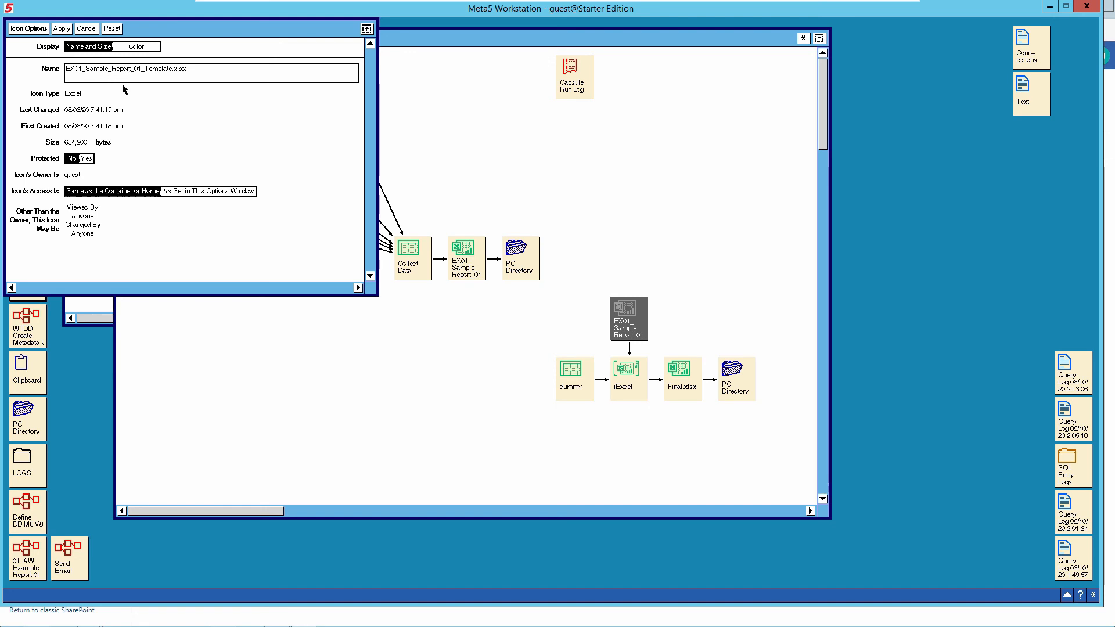
left_click(87, 28)
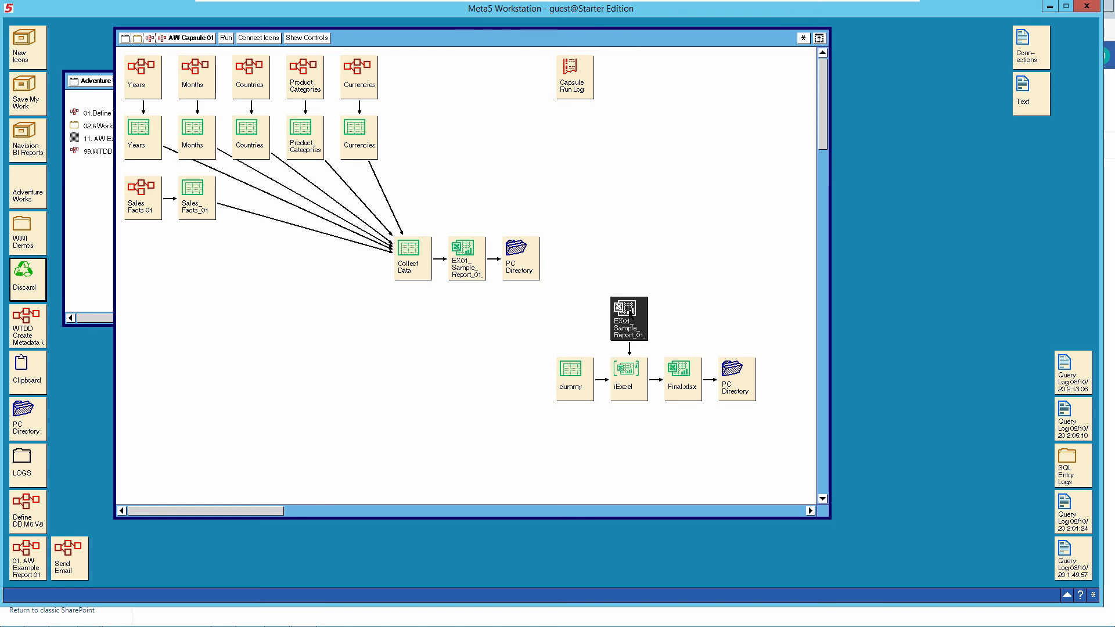
Open the EX01_Sample_Report_01_Template.xlsx workbook in Excel and show its Power Pivot data model
double_click(629, 312)
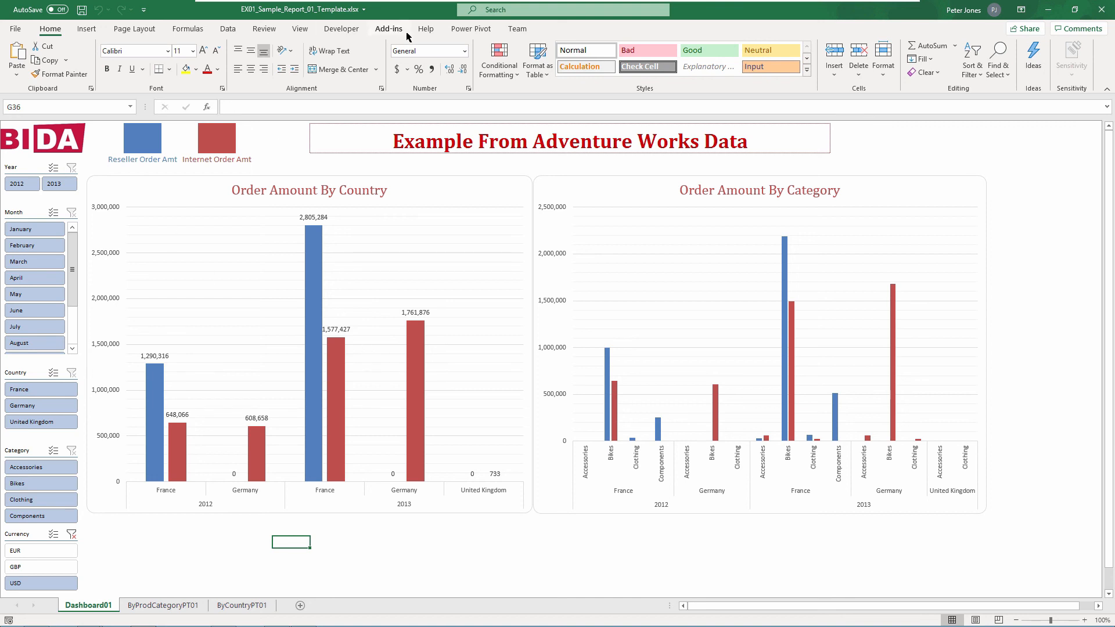
left_click(462, 29)
left_click(18, 58)
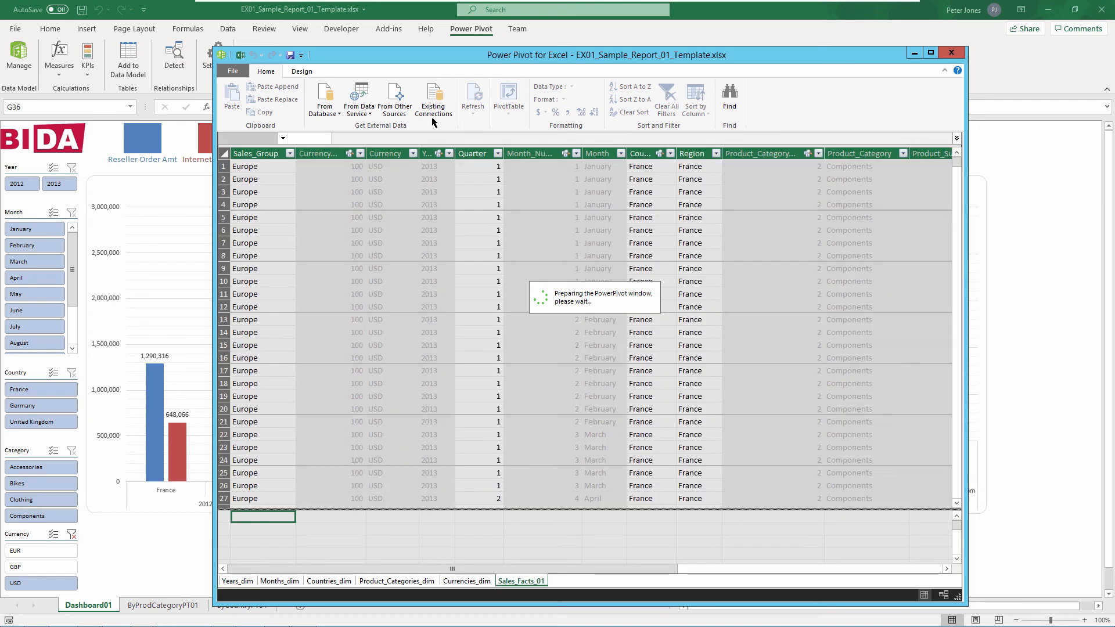
Examine the existing connections of the Power Pivot data model and their data source paths
left_click(438, 107)
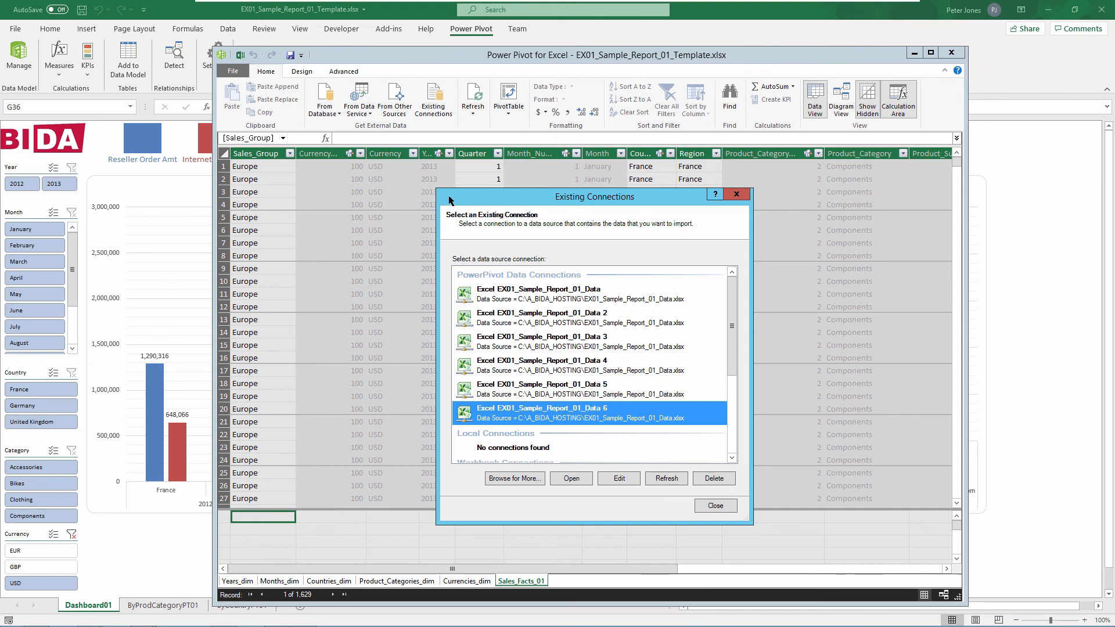
left_click_drag(440, 193, 260, 99)
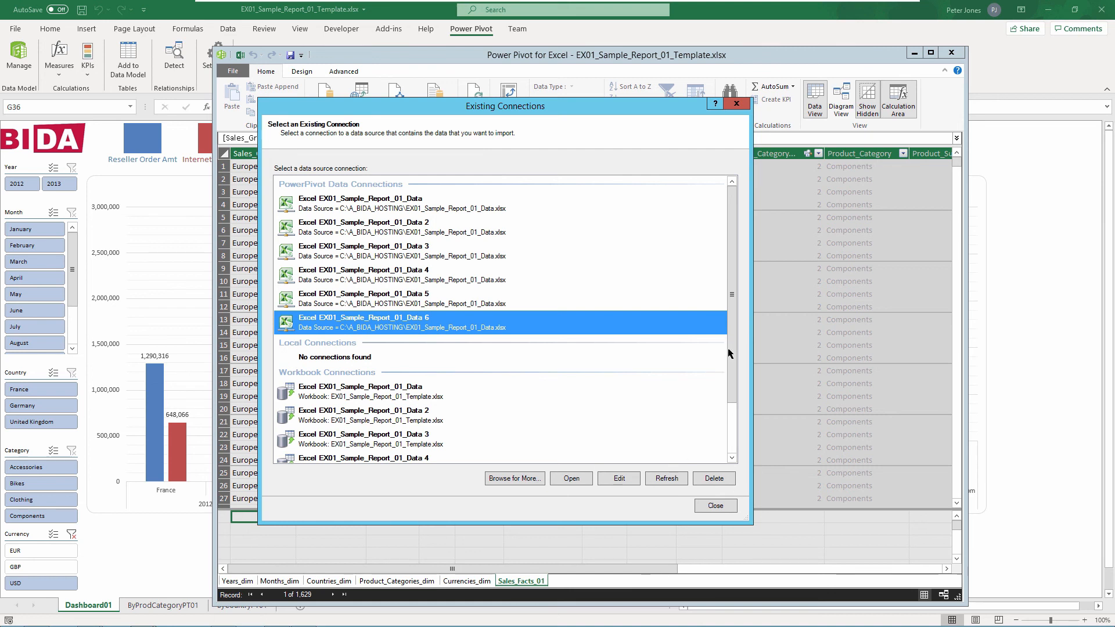
scroll(720, 409, "down", 3)
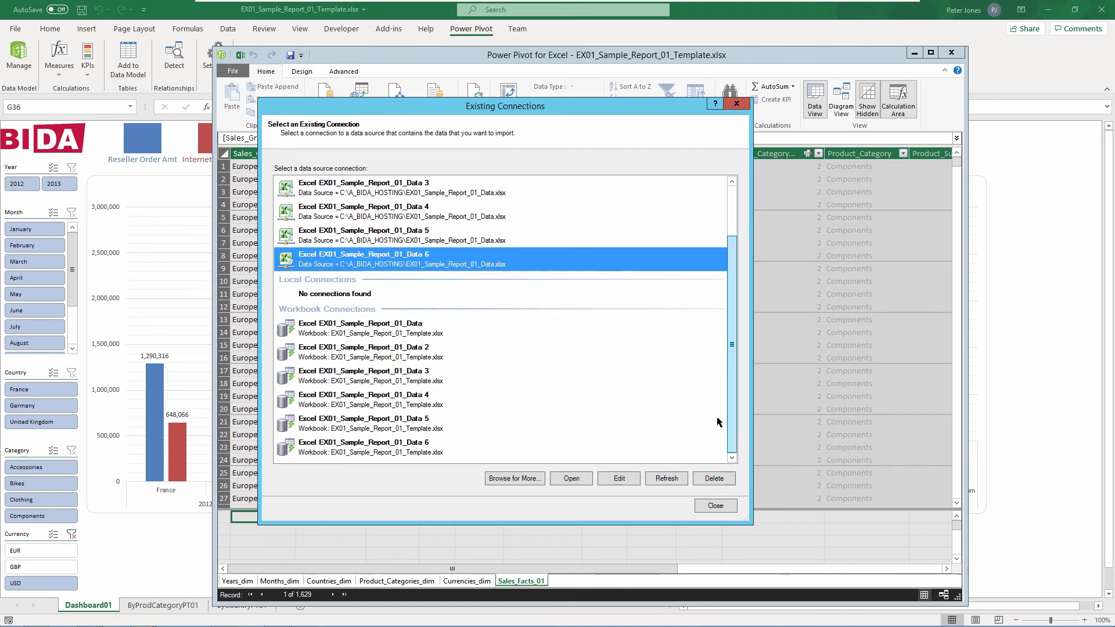
scroll(720, 418, "up", 3)
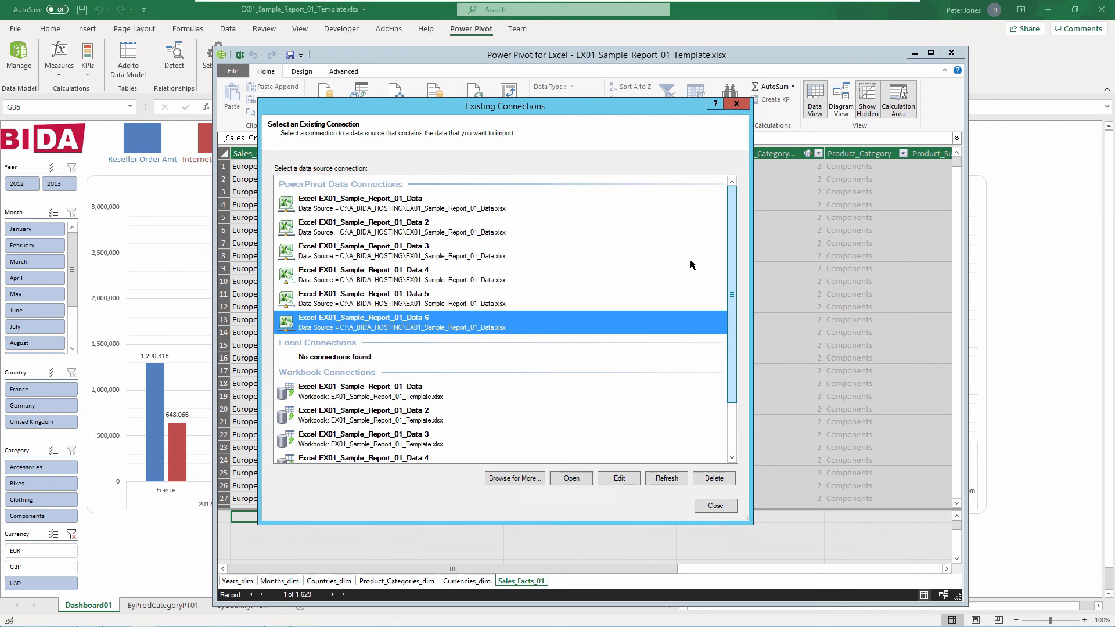
left_click(345, 206)
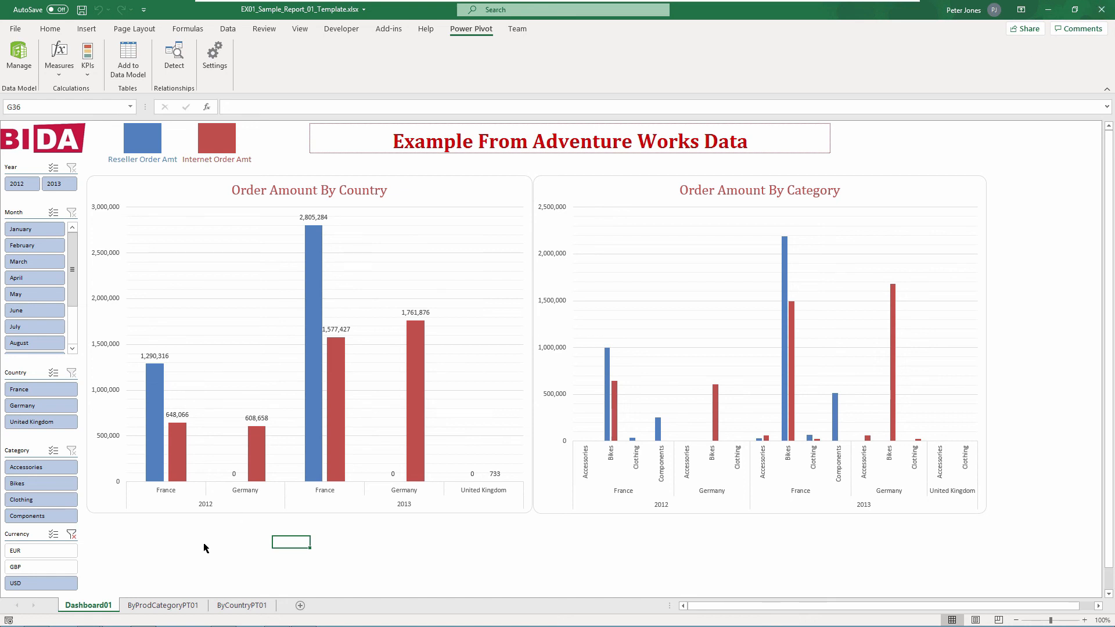
Look over the ByProdCategoryPT01 and ByCountryPT01 pivot table sheets, and return to the Dashboard01 sheet
left_click(163, 605)
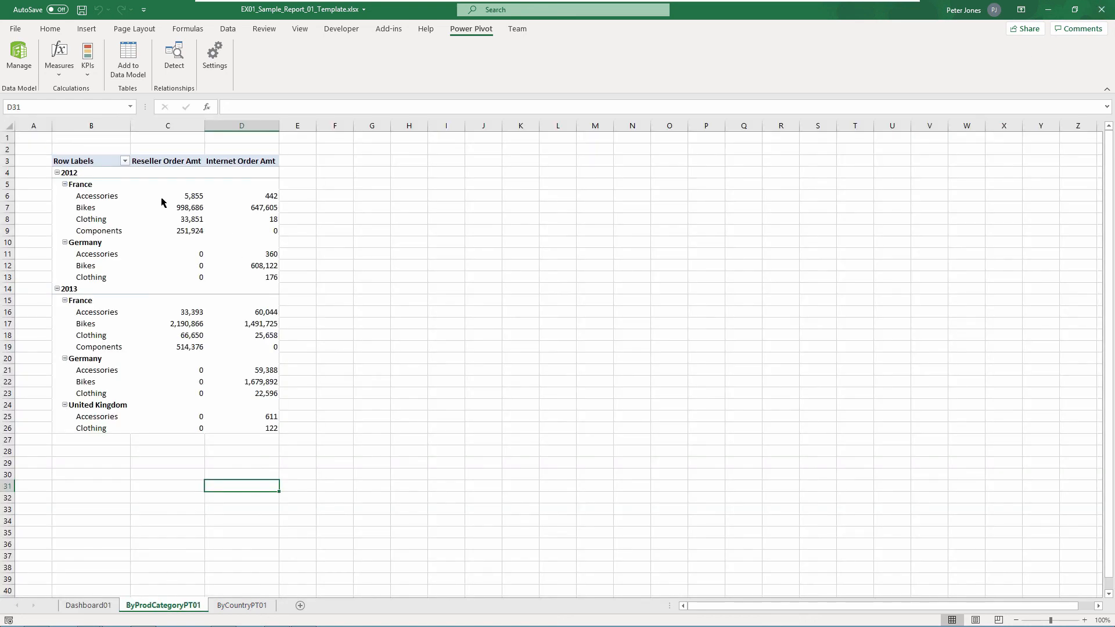
left_click(76, 166)
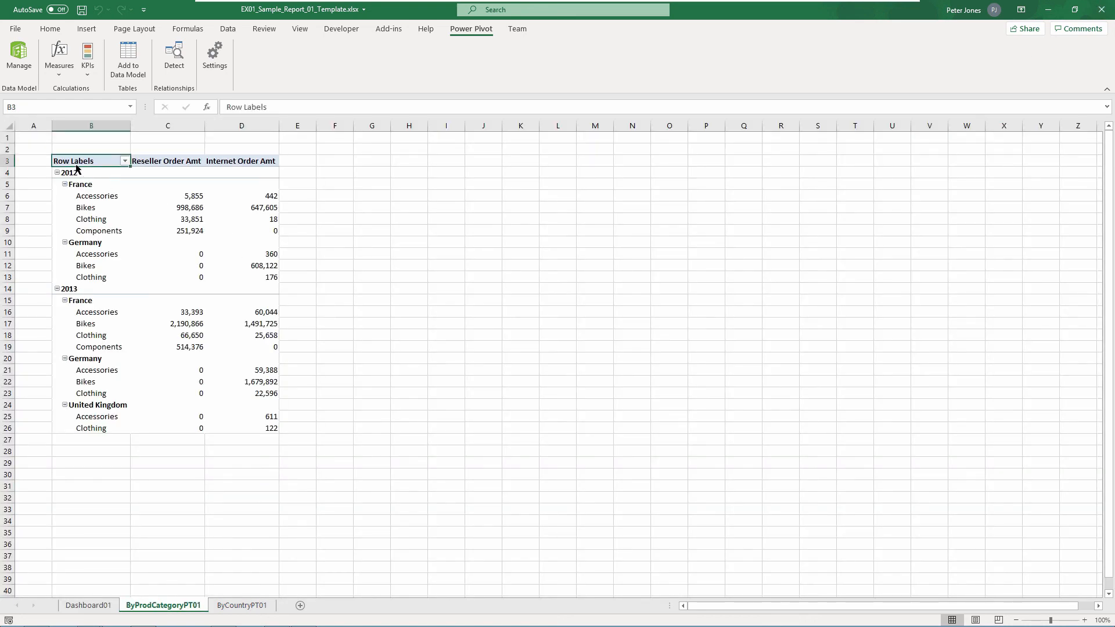
left_click(229, 607)
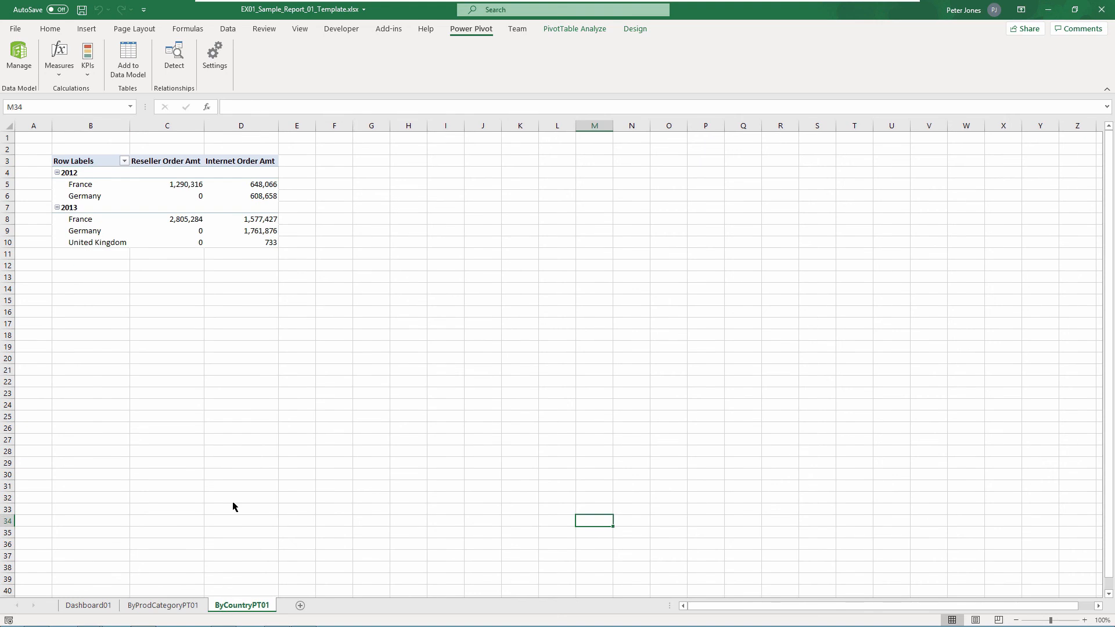
left_click(87, 605)
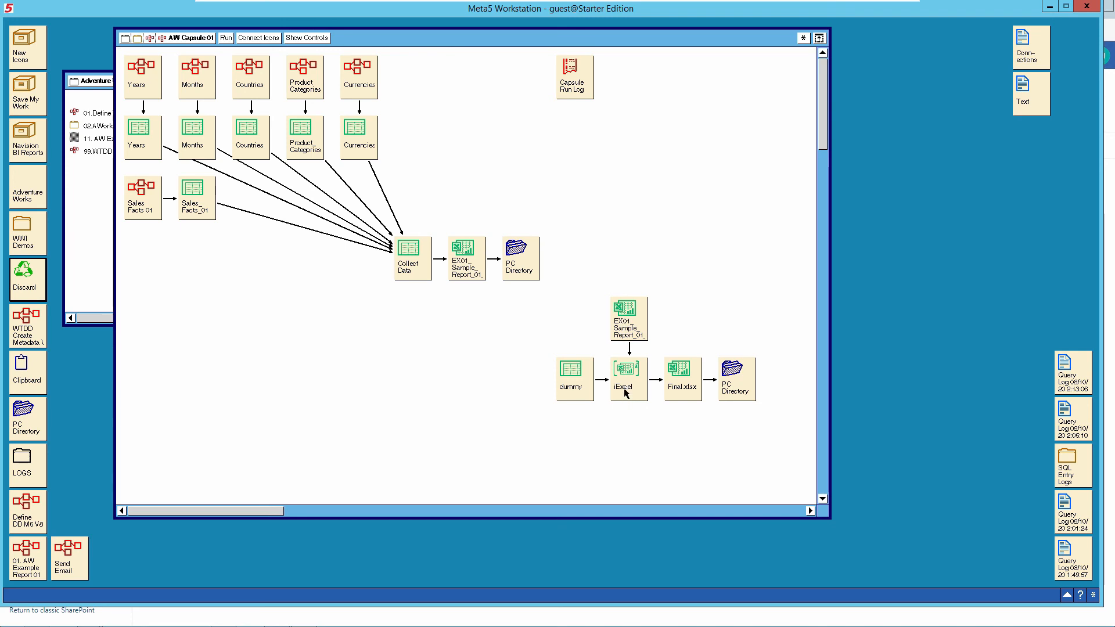
Inspect the destination region name in the options of the arrow from dummy to iExcel in the Meta5 capsule
left_click(581, 385)
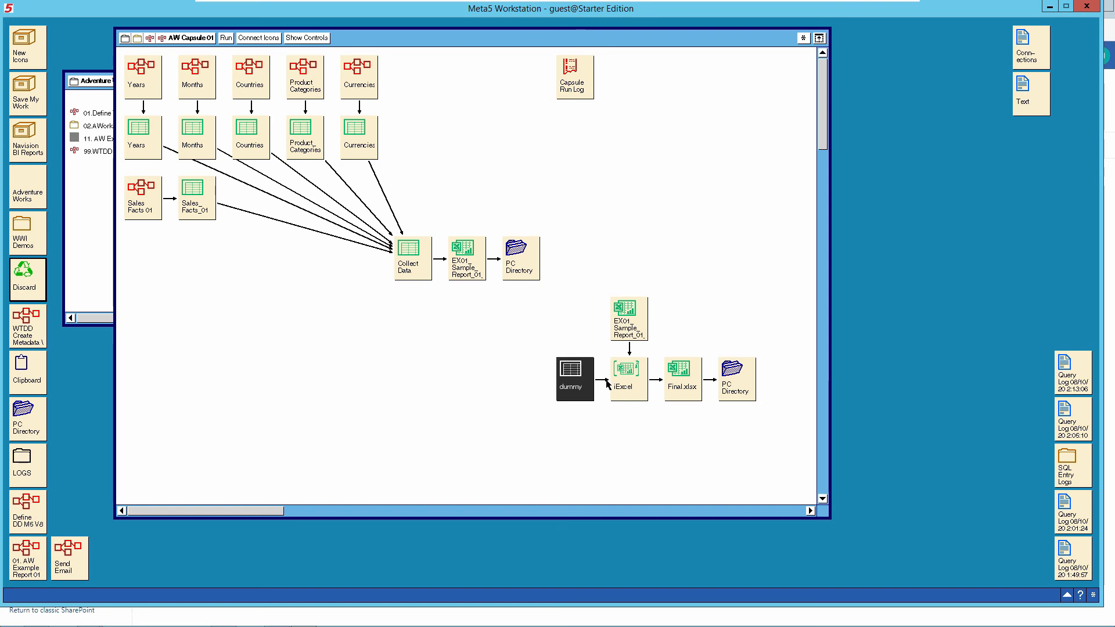
right_click(605, 383)
left_click(601, 396)
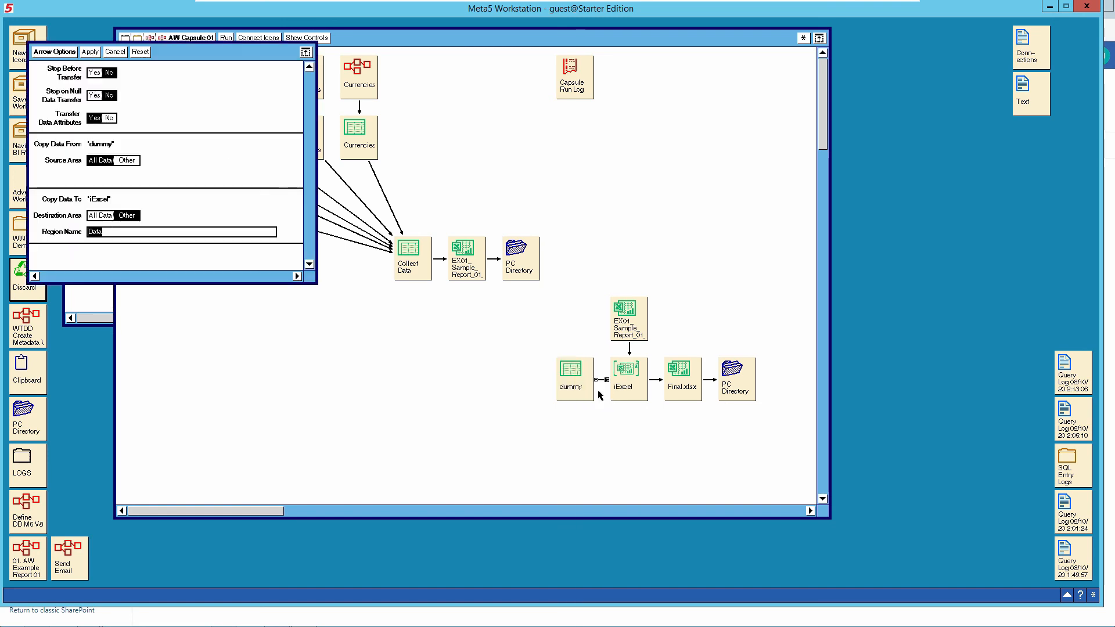
left_click(93, 232)
Open the iExcel icon and show its program controls in a window enlarged to fit all parameter descriptions
left_click(625, 383)
double_click(626, 382)
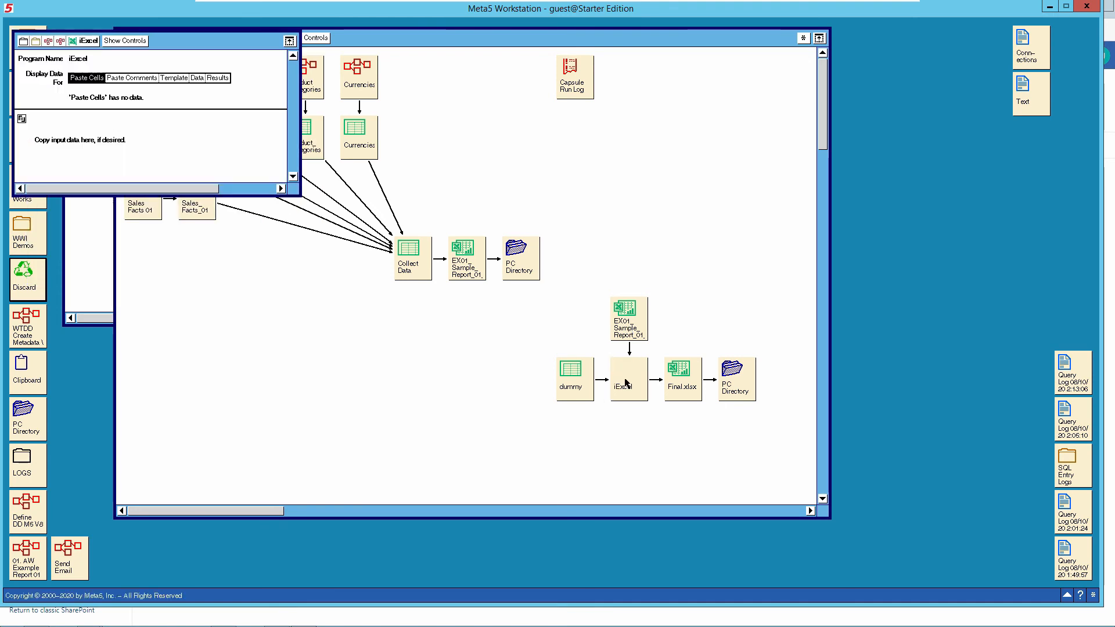
left_click_drag(291, 191, 457, 401)
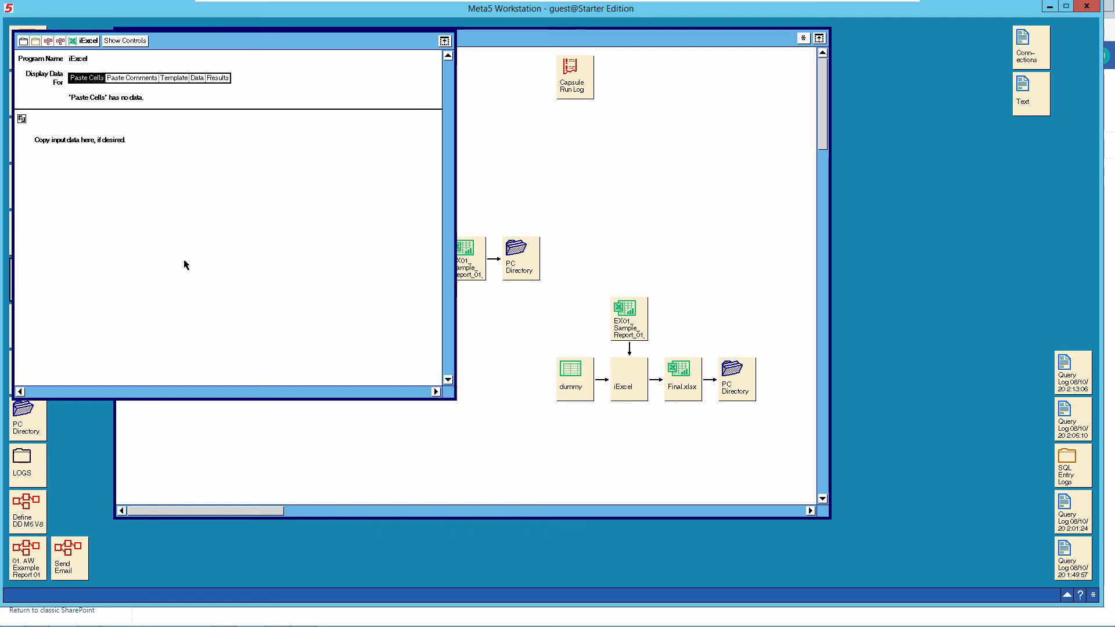
left_click(120, 41)
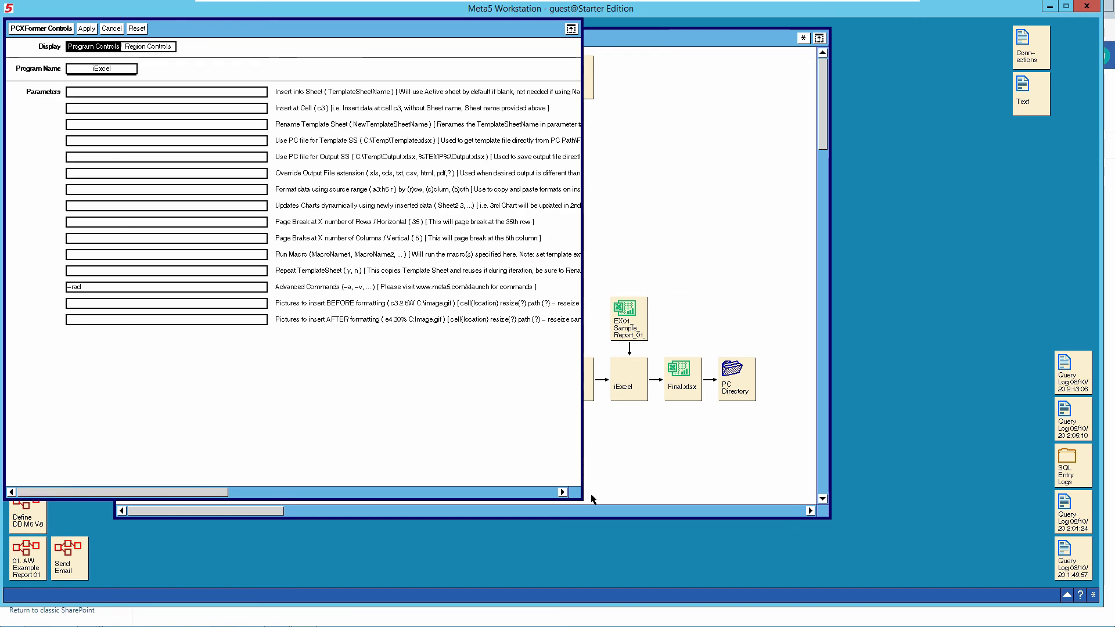
left_click_drag(585, 503, 808, 533)
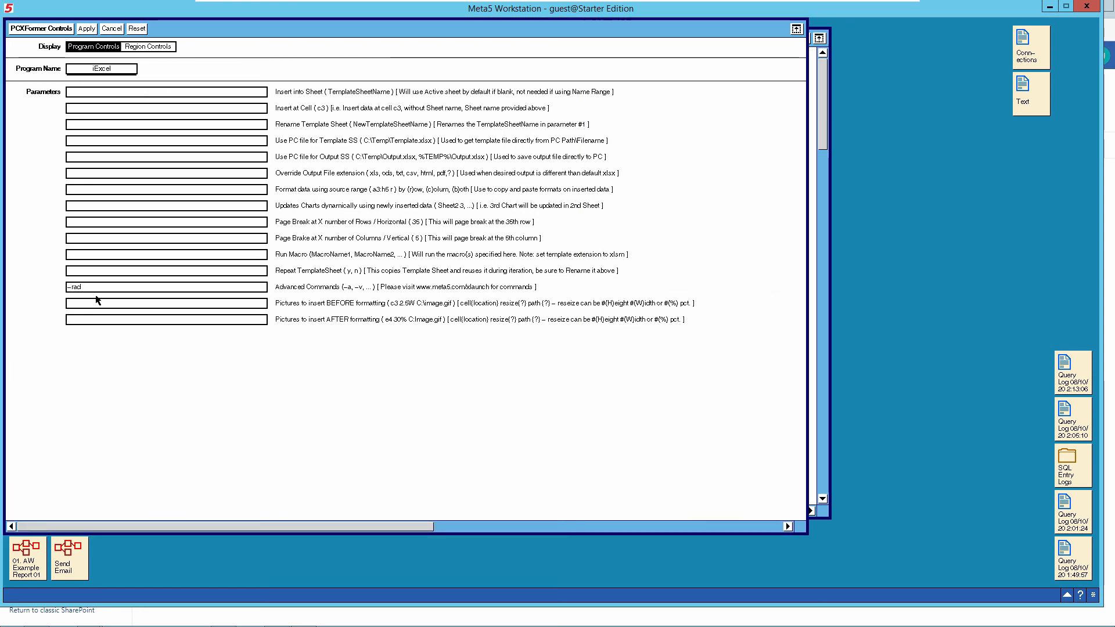
Examine the Advanced Commands parameter of iExcel, cancel its program controls, and close the icon
left_click(73, 287)
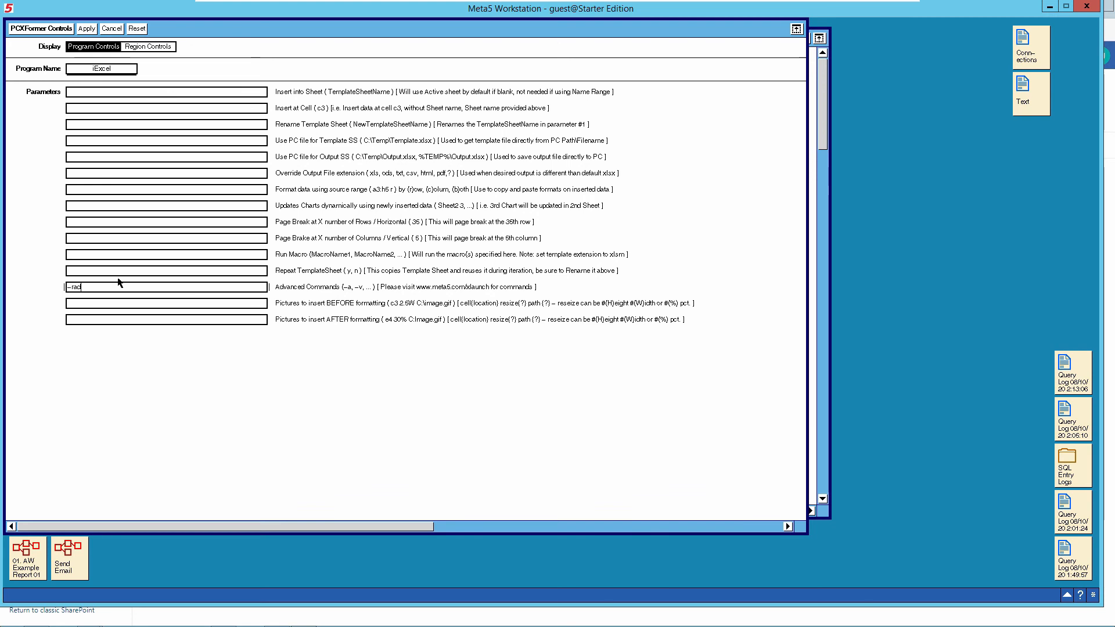
left_click(116, 29)
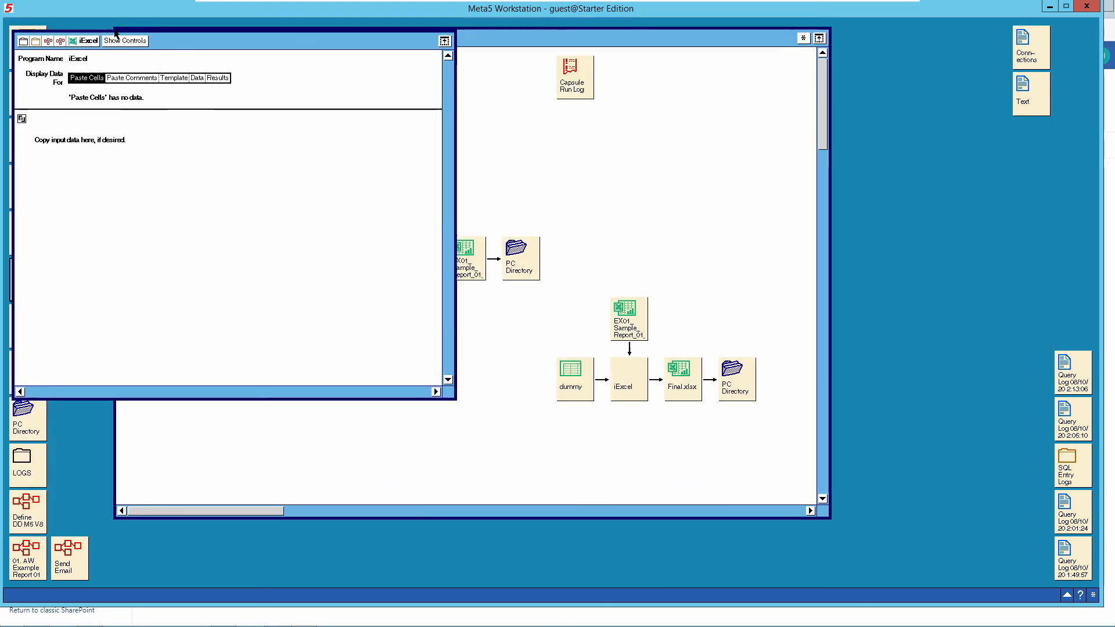
left_click(86, 41)
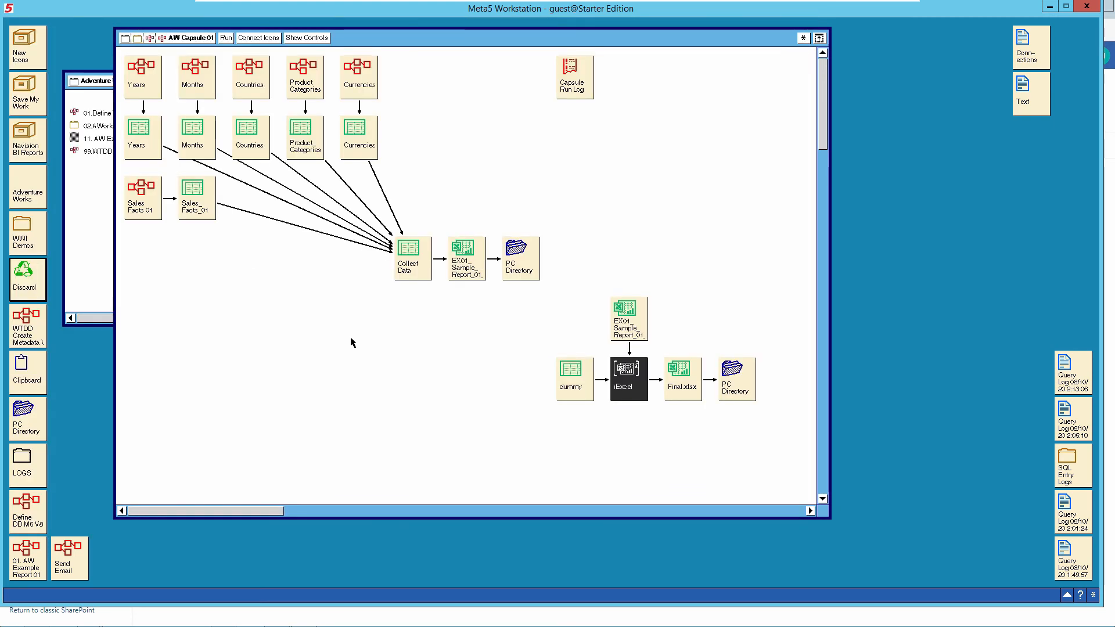
Open the Final.xlsx report, filter its dashboard to the AUD currency, and close the workbook without saving
left_click(682, 383)
double_click(682, 383)
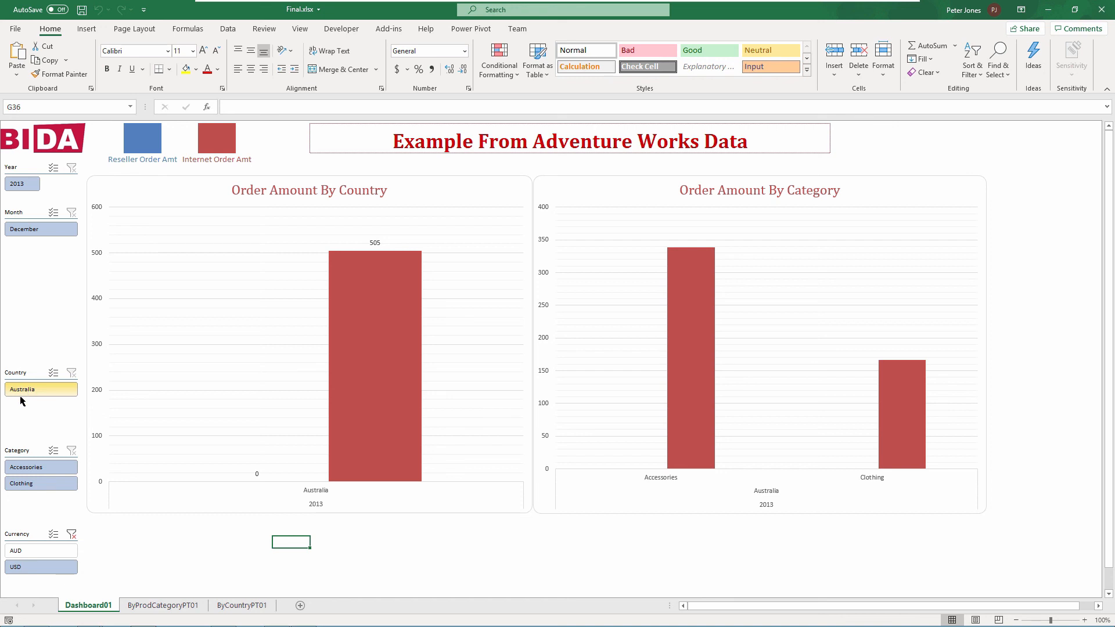
left_click(26, 552)
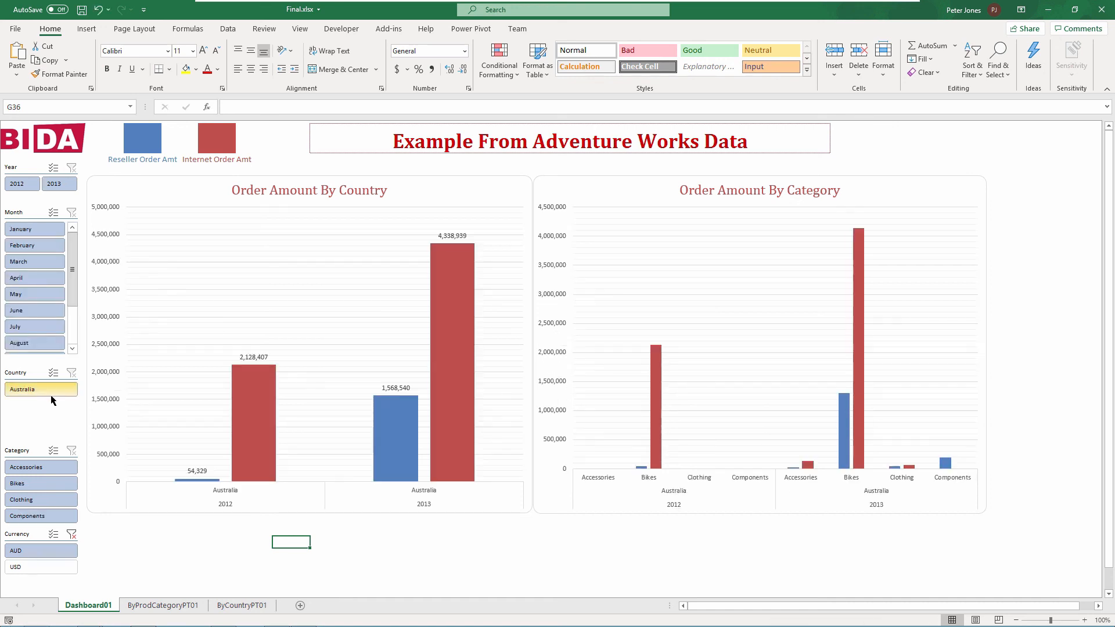
left_click(1102, 9)
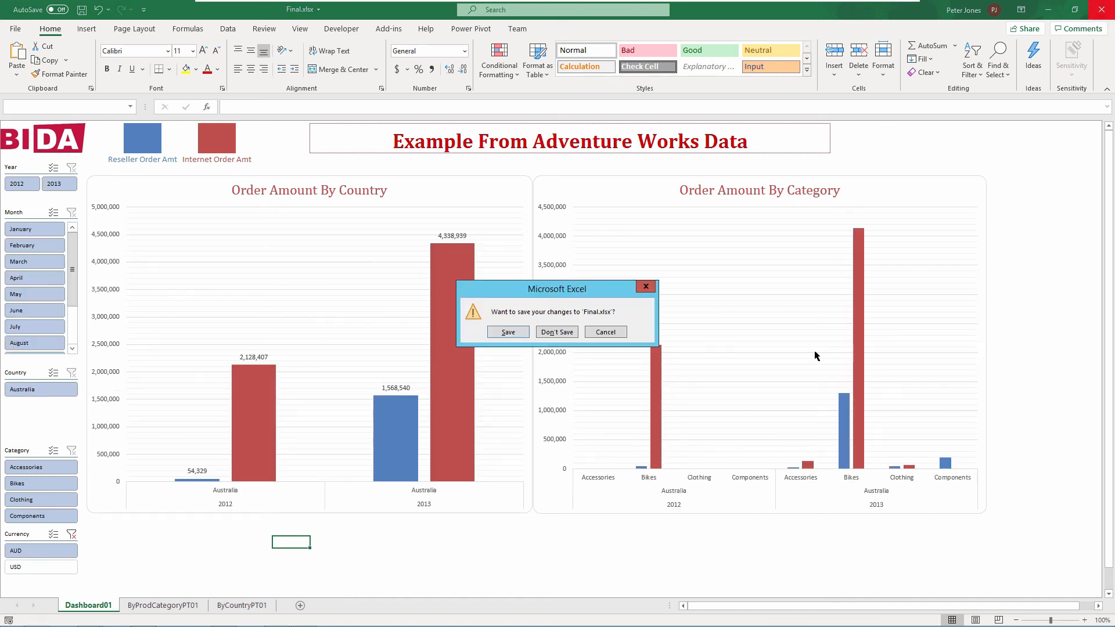
left_click(565, 333)
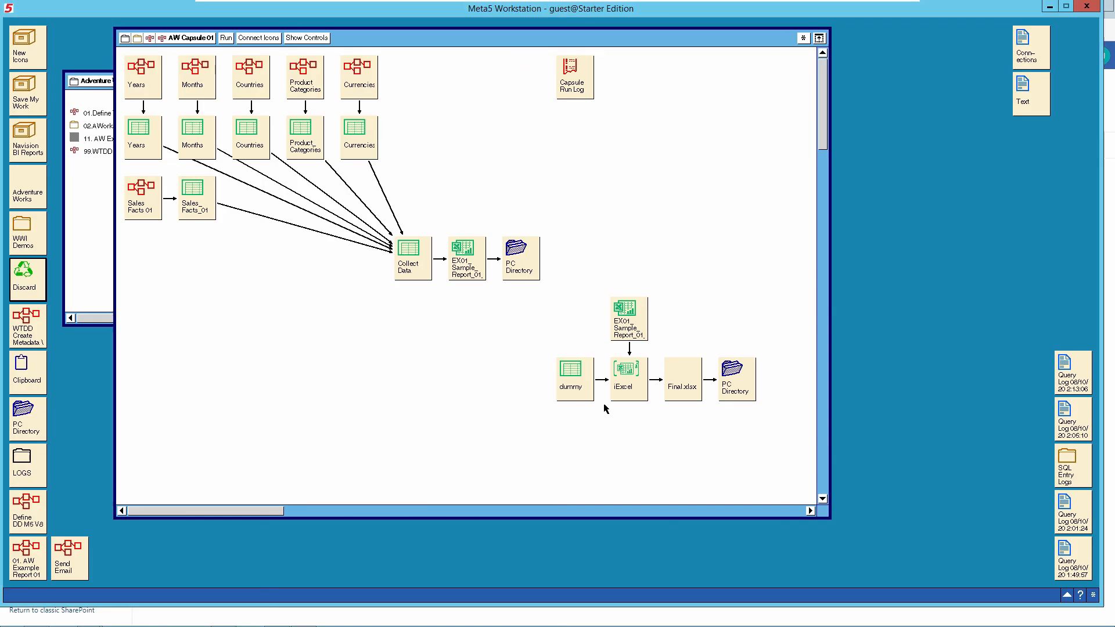
Inspect the destination region name in the options of the arrow from Final.xlsx to PC Directory, and cancel
left_click(684, 388)
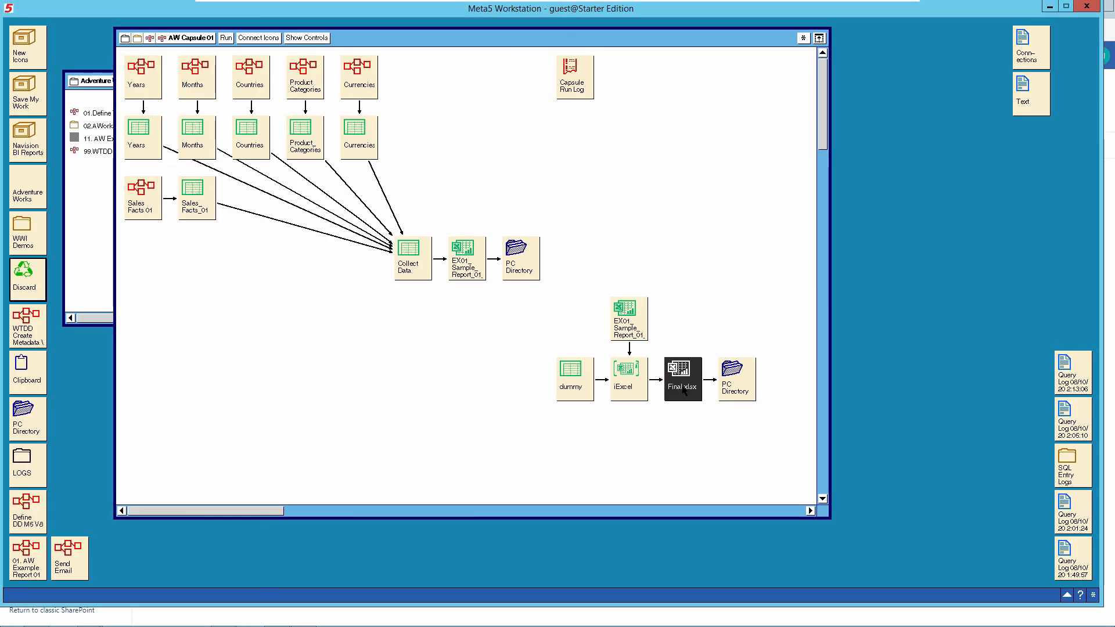
left_click(711, 381)
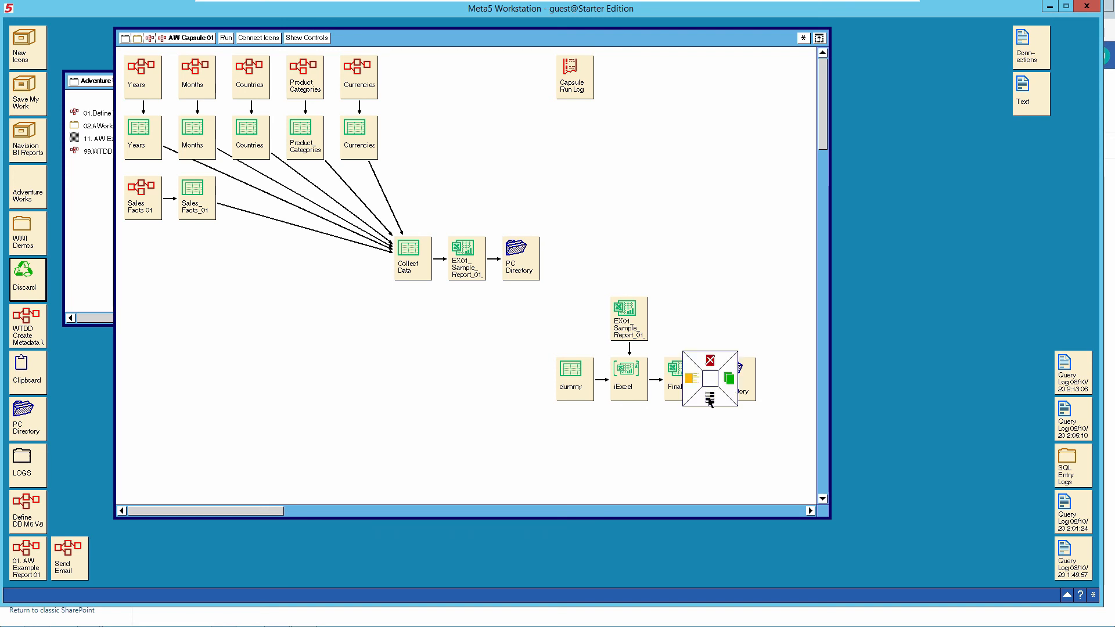
left_click(705, 397)
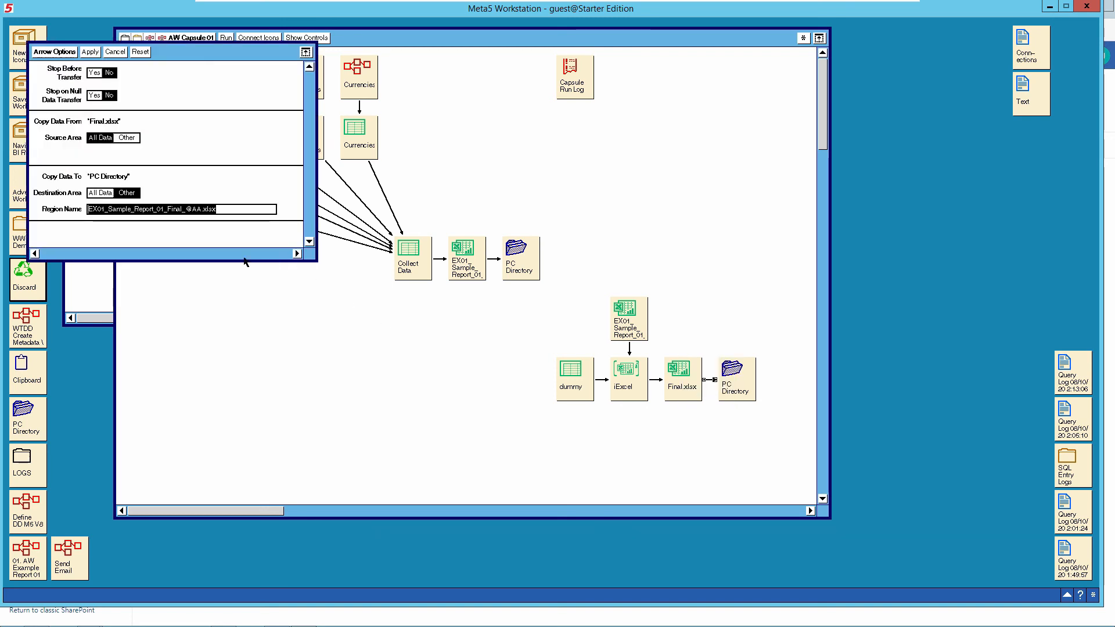
left_click_drag(317, 263, 333, 291)
left_click(152, 209)
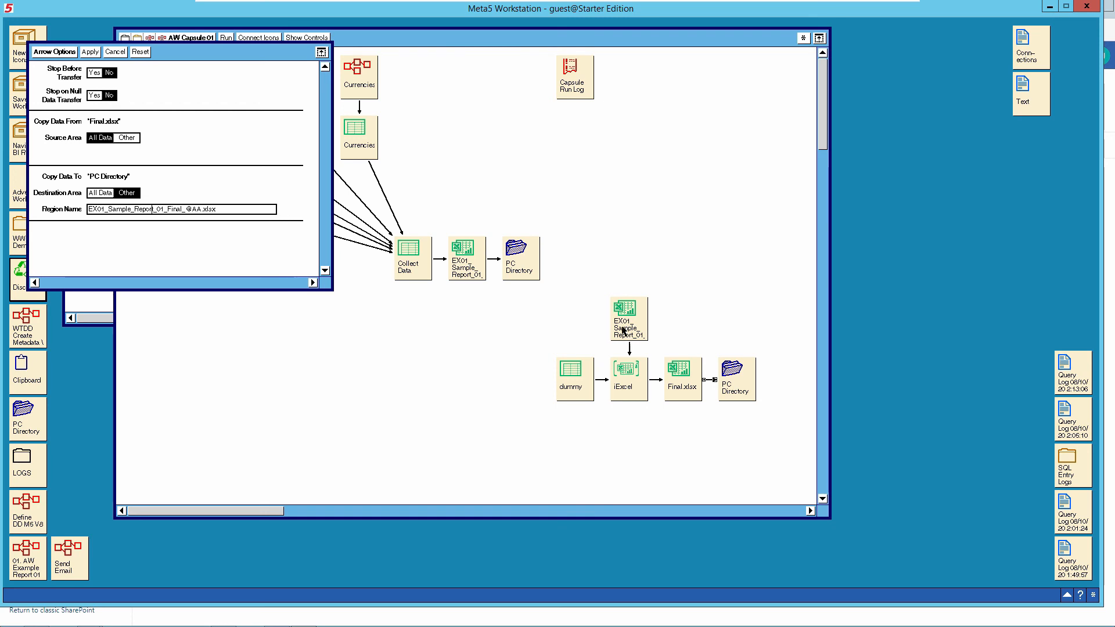
left_click(115, 52)
Inspect the full directory name in the icon options of the PC Directory after Final.xlsx, and cancel
left_click(729, 379)
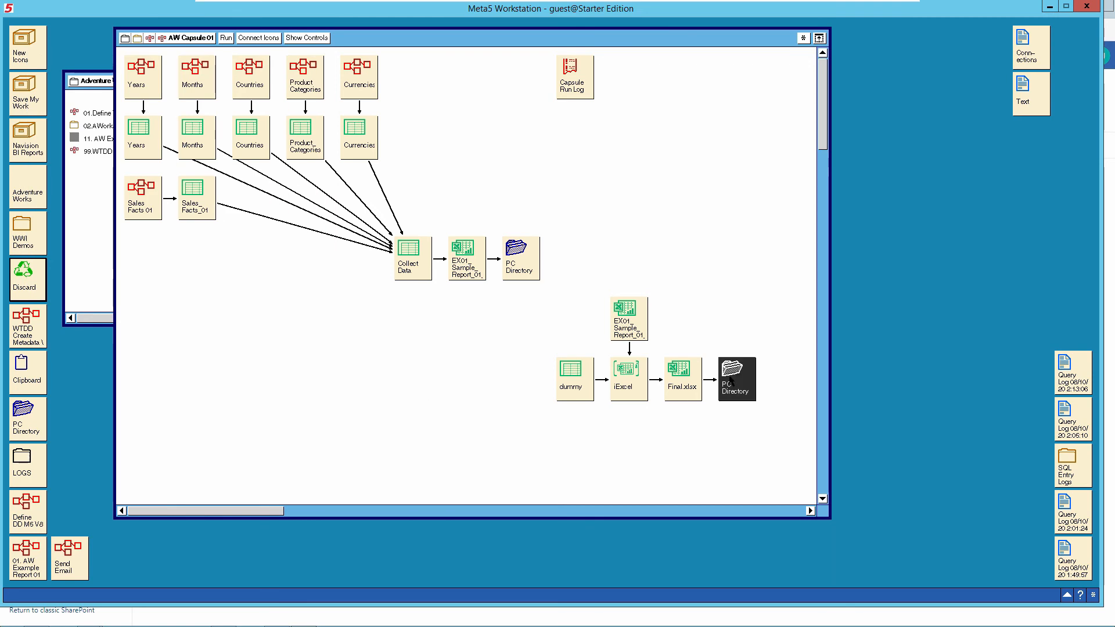
right_click(731, 376)
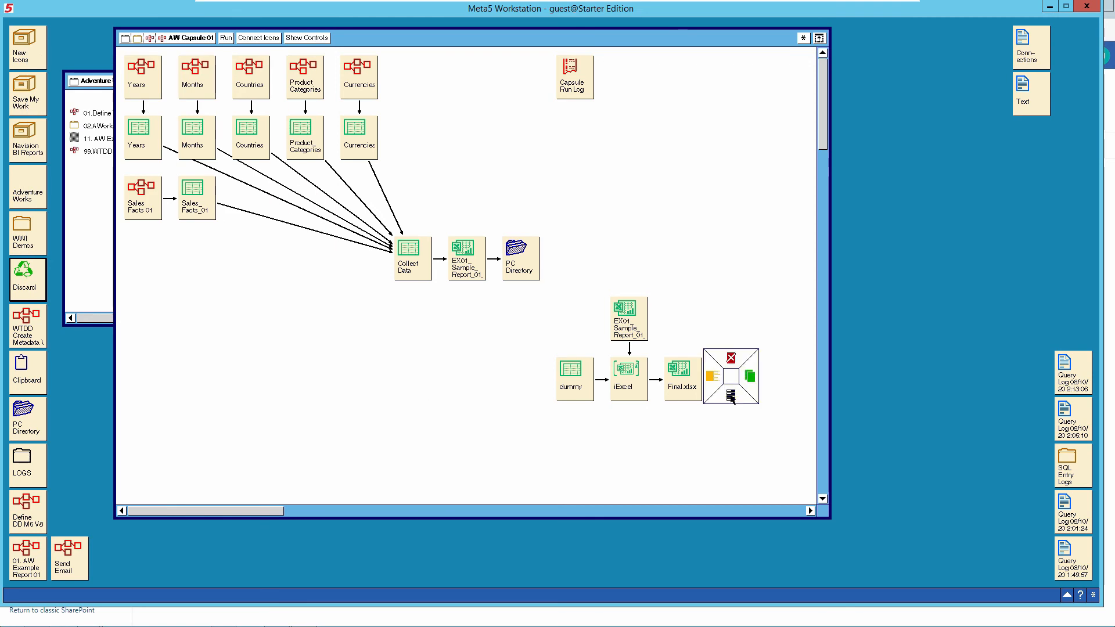
left_click(730, 394)
left_click(181, 47)
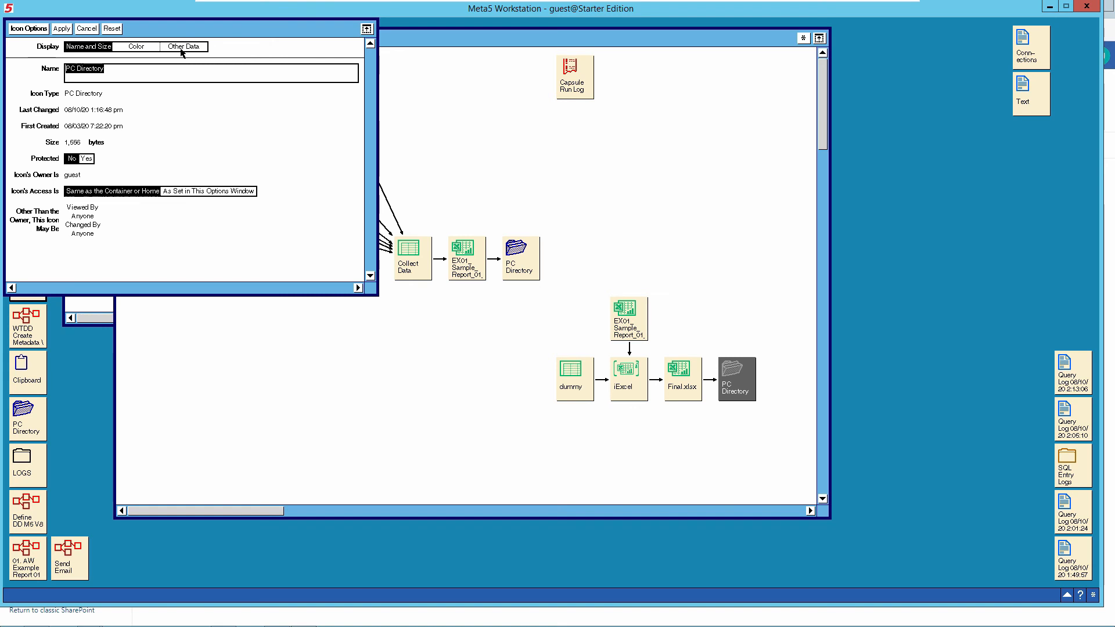
left_click_drag(378, 303, 552, 364)
left_click_drag(174, 30, 284, 92)
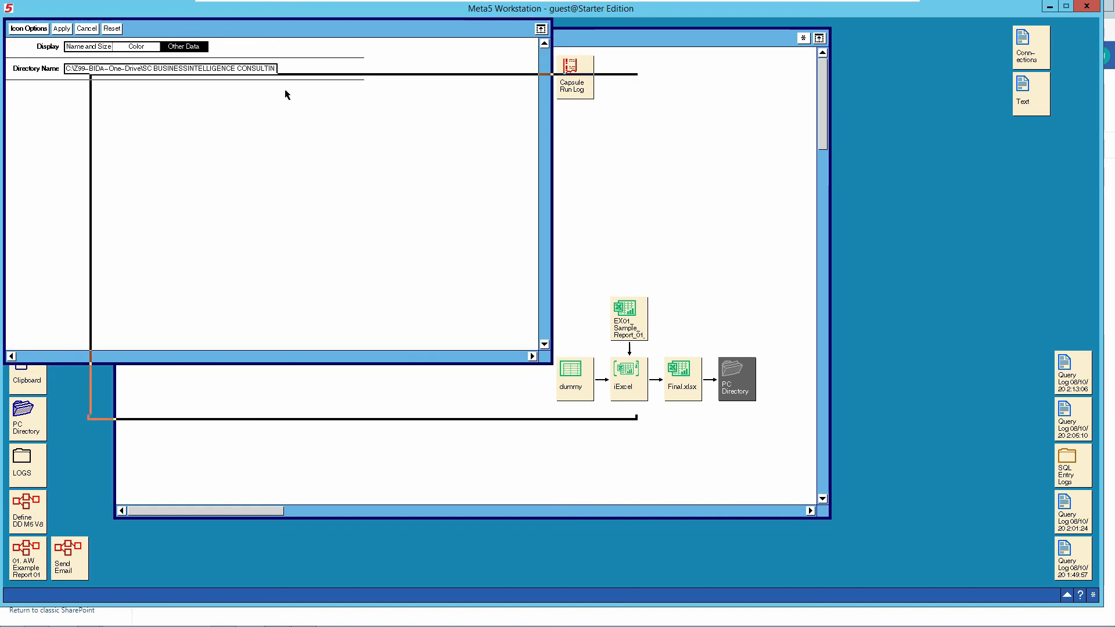
left_click(178, 131)
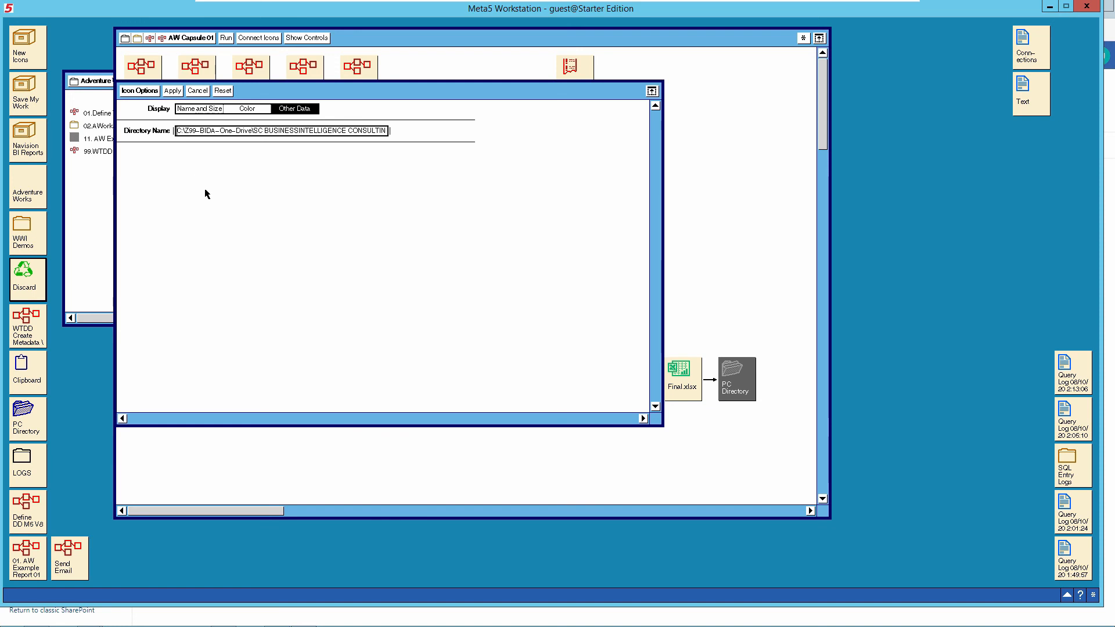
key("End")
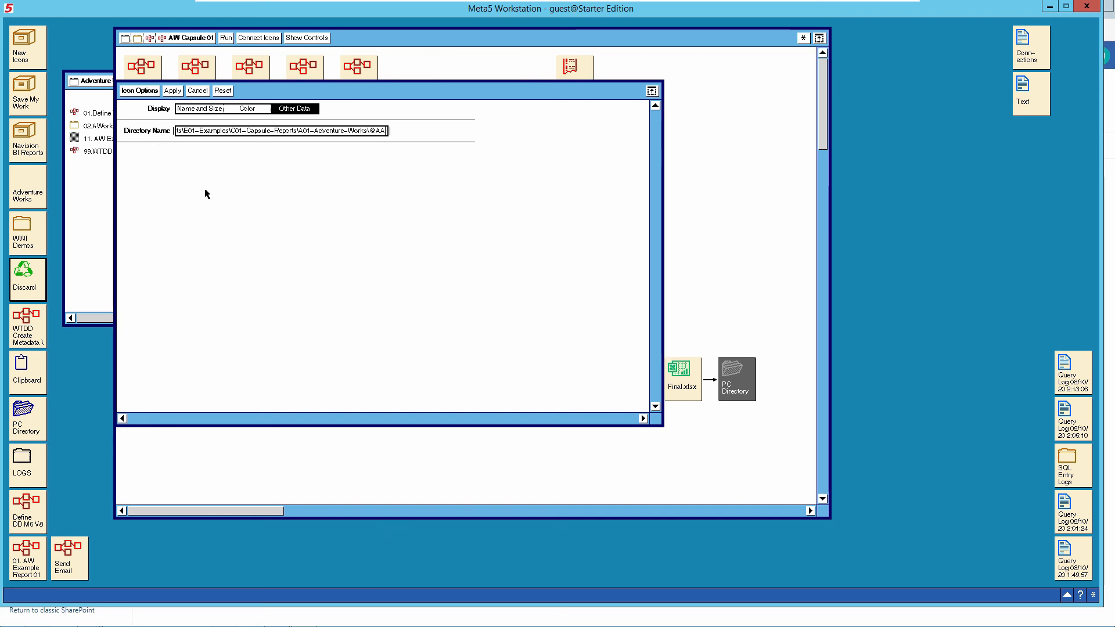
left_click(197, 91)
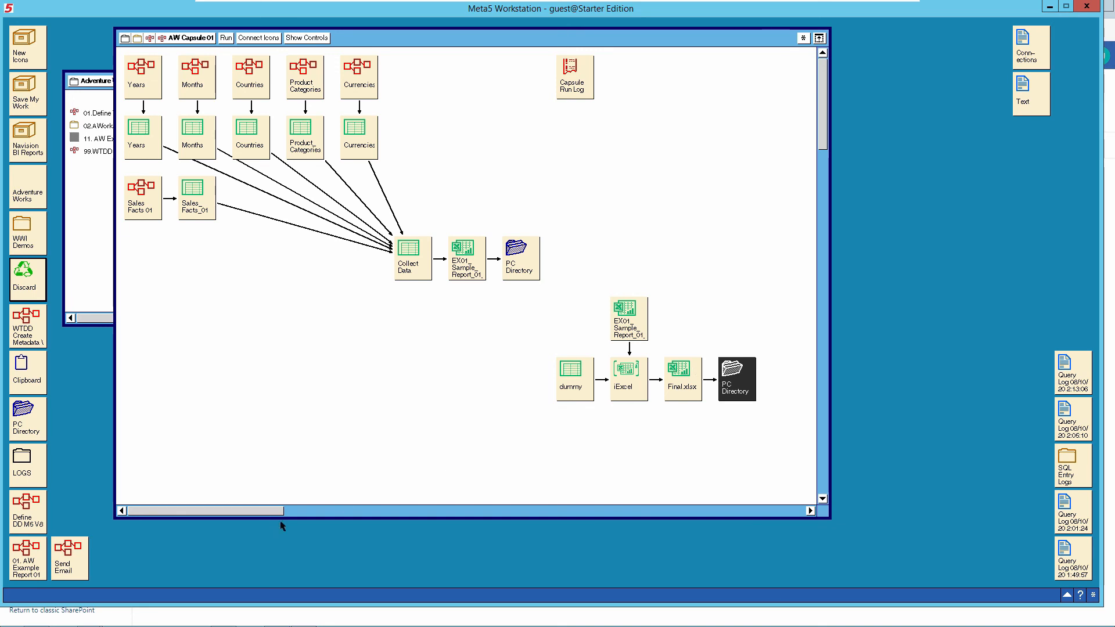
Switch to the Europe folder in File Explorer and examine its full path and the report file name
mouse_move(210, 624)
mouse_move(89, 620)
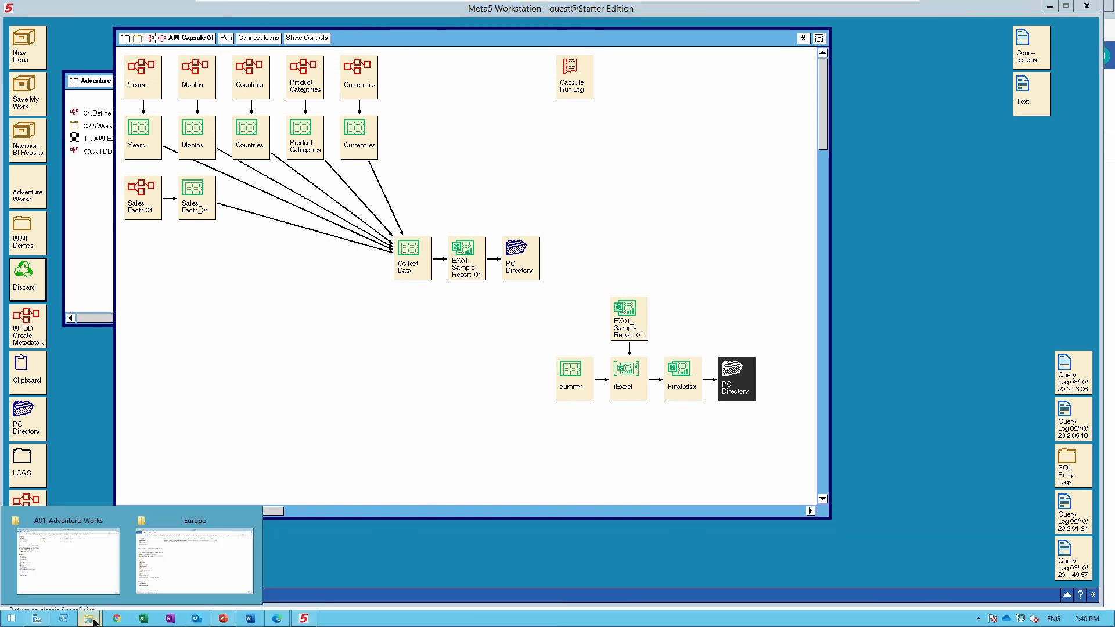
left_click(212, 577)
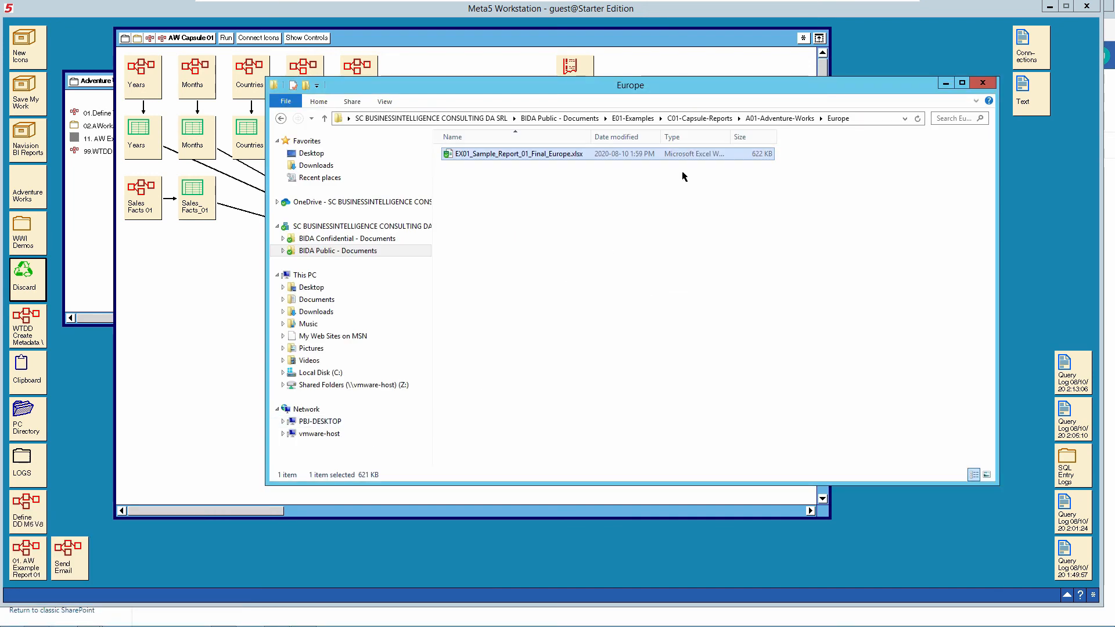
left_click(852, 119)
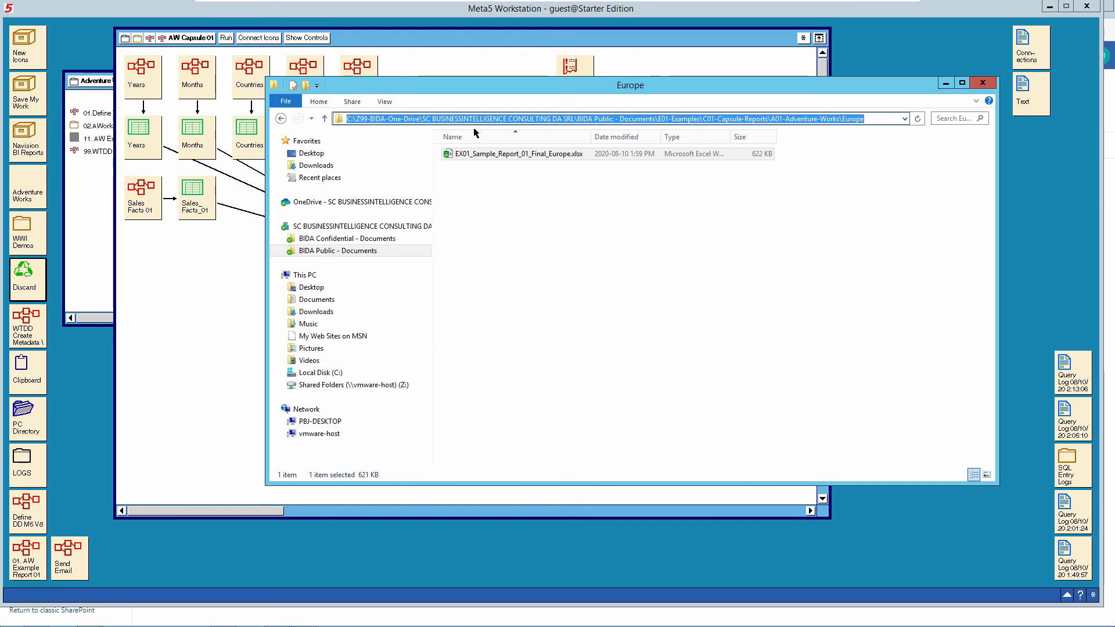
left_click(451, 120)
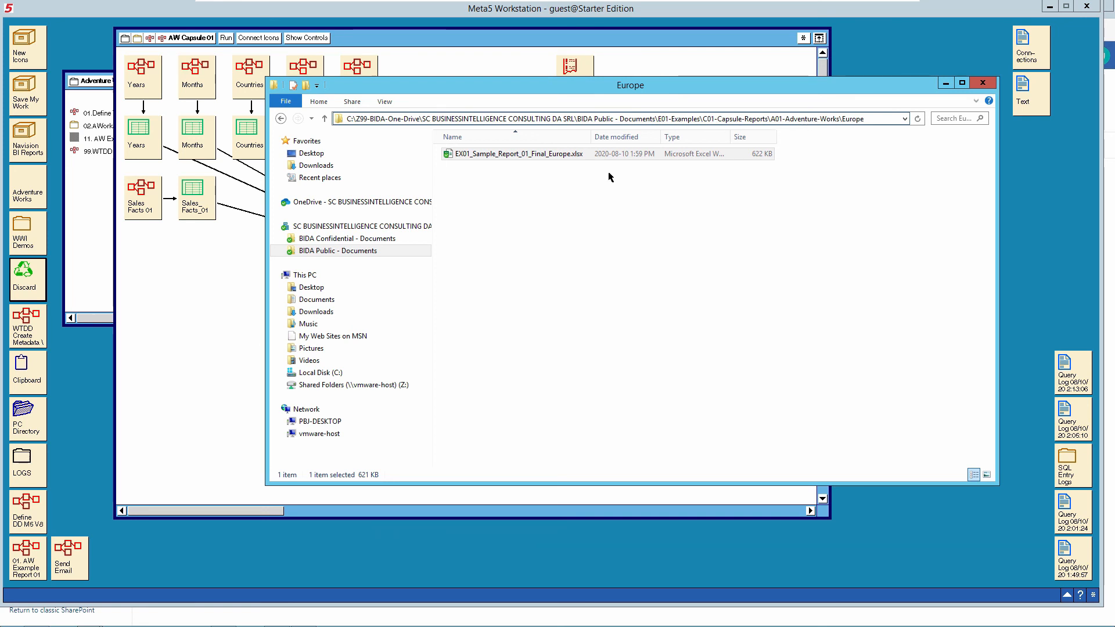
left_click(535, 155)
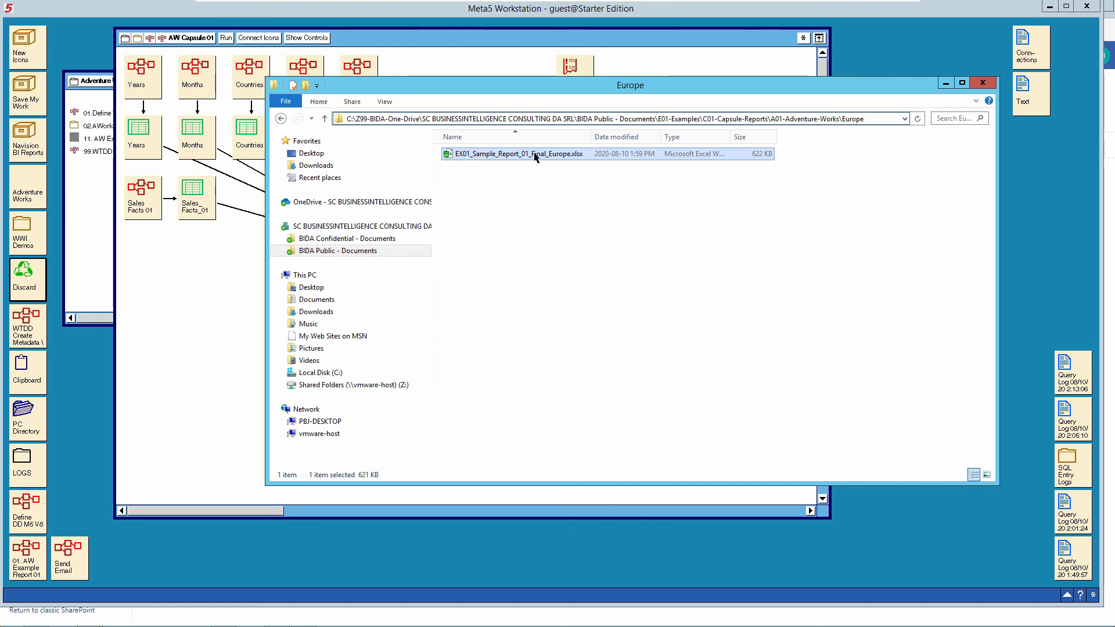
left_click(757, 165)
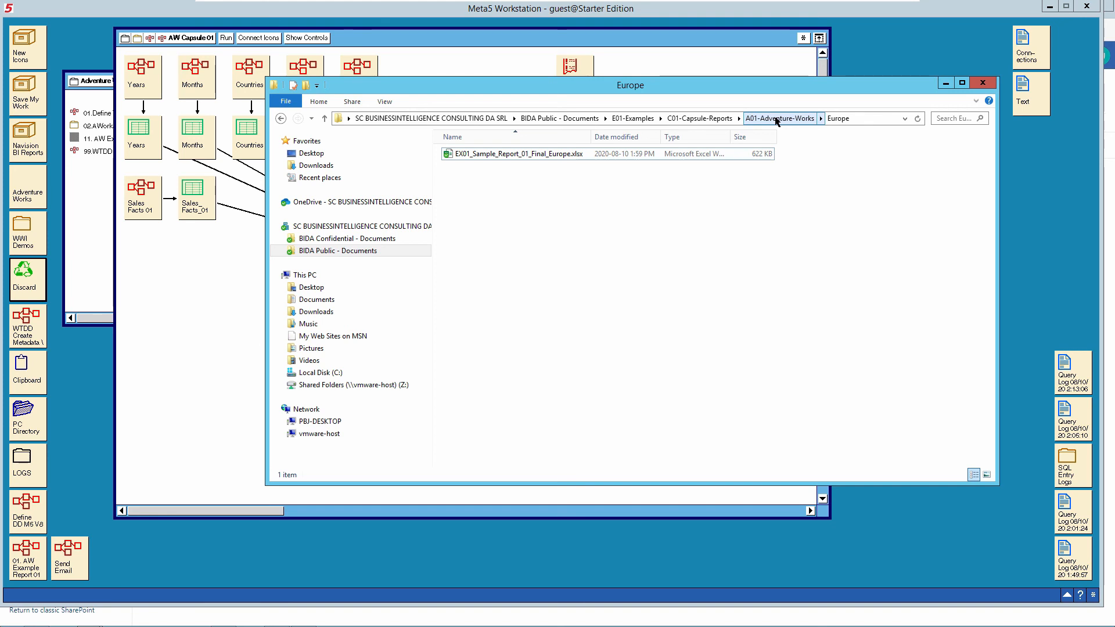
Delete EX01_Sample_Report_01_Final_Europe.xlsx from the Europe folder of A01-Adventure-Works
left_click(776, 119)
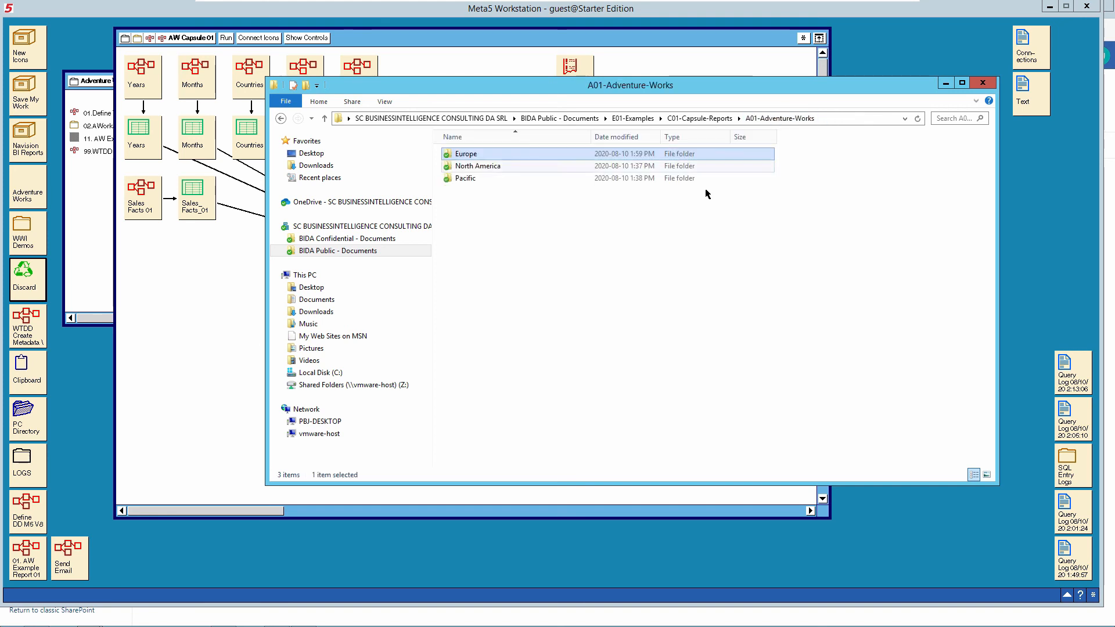
double_click(465, 154)
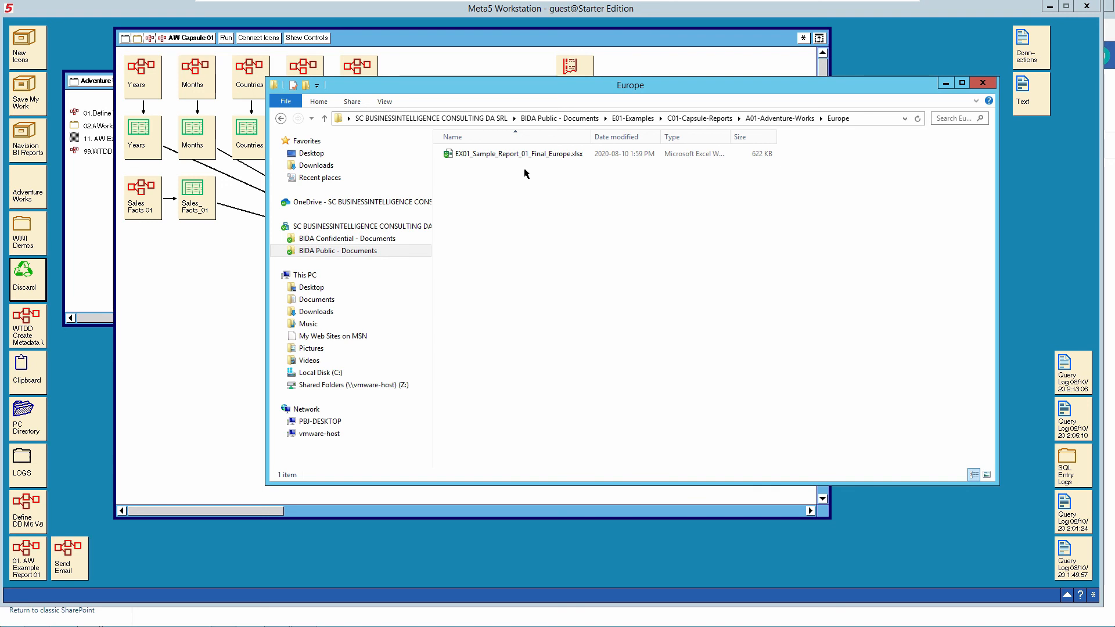
key("Delete")
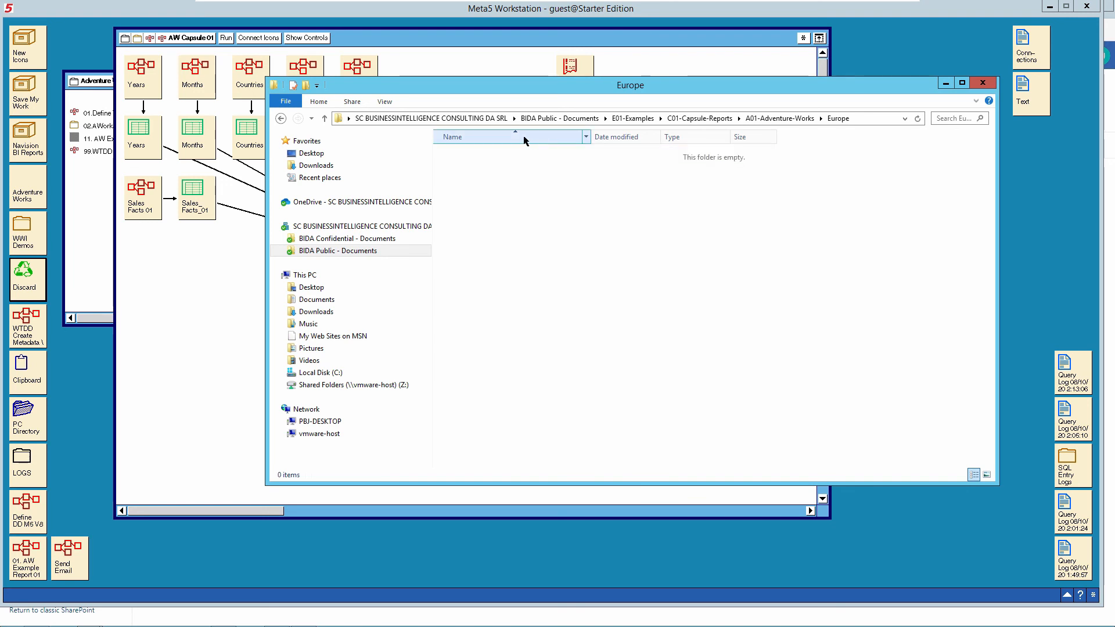
Delete EX01_Sample_Report_01_Final_North America.xlsx from the North America folder
left_click(784, 118)
left_click(477, 167)
double_click(477, 167)
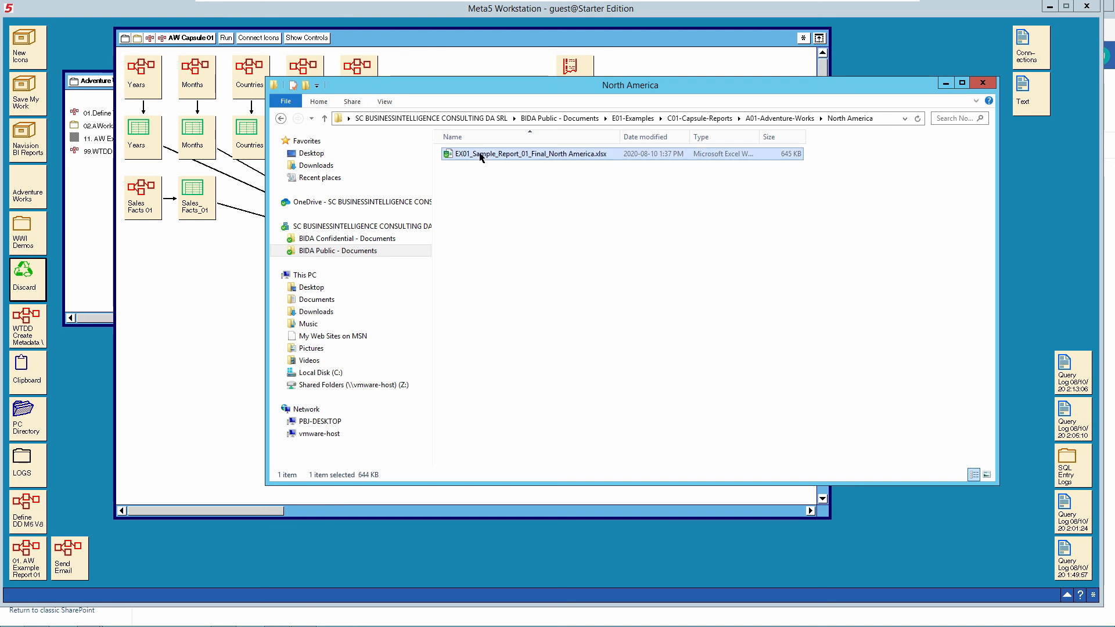
key("Delete")
Delete EX01_Sample_Report_01_Final_Pacific.xlsx from the Pacific folder, recheck the Europe folder, and return to A01-Adventure-Works
left_click(772, 118)
double_click(478, 180)
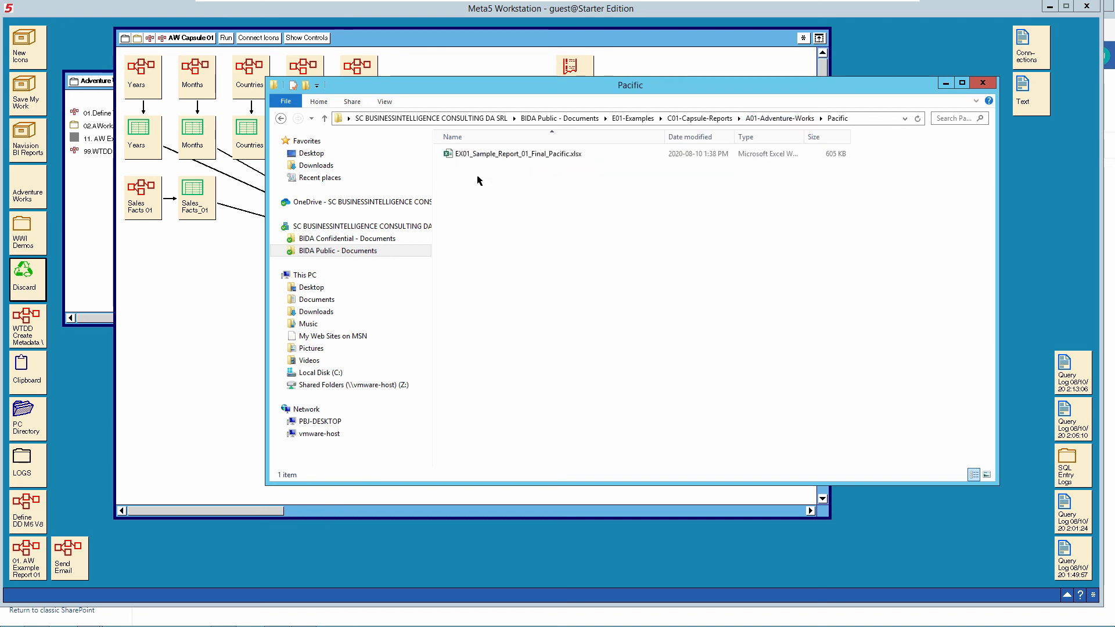
left_click(485, 155)
key("Delete")
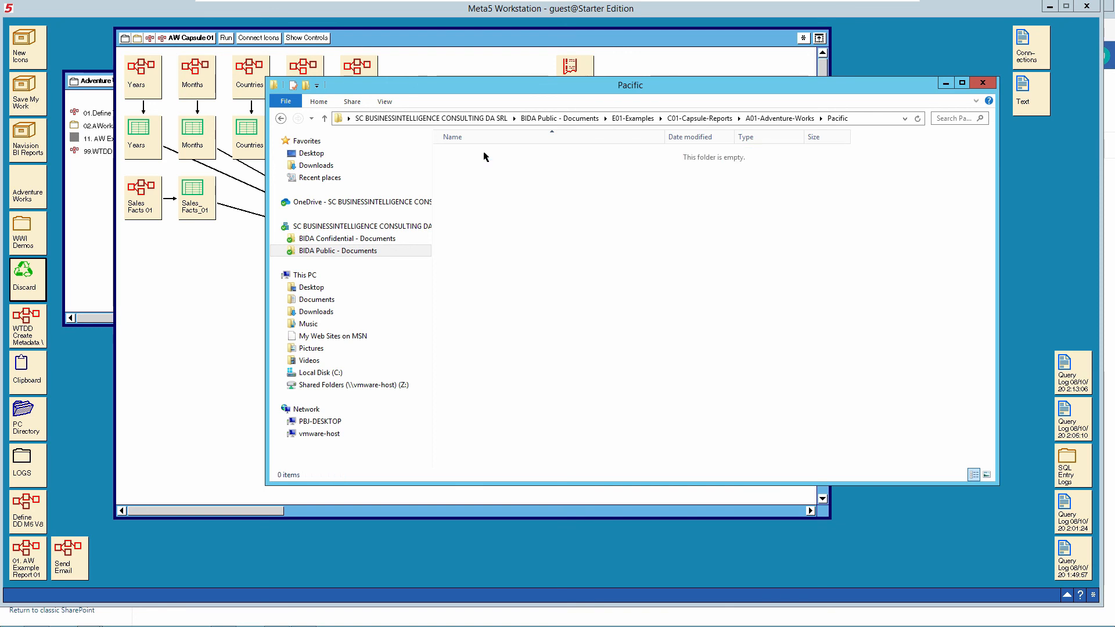
left_click(767, 120)
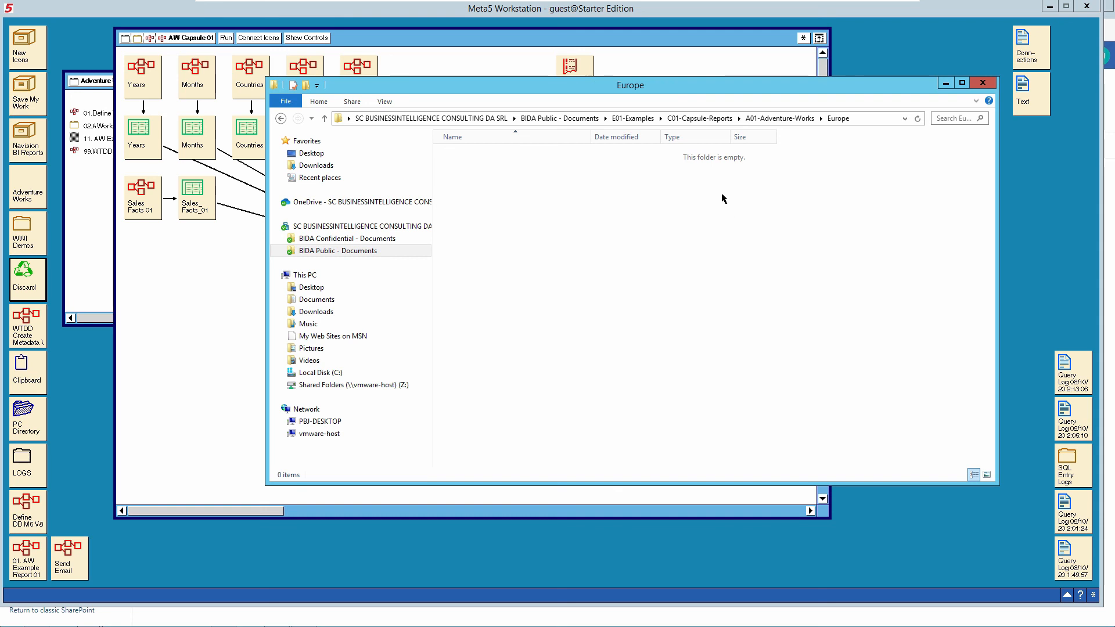
left_click(780, 119)
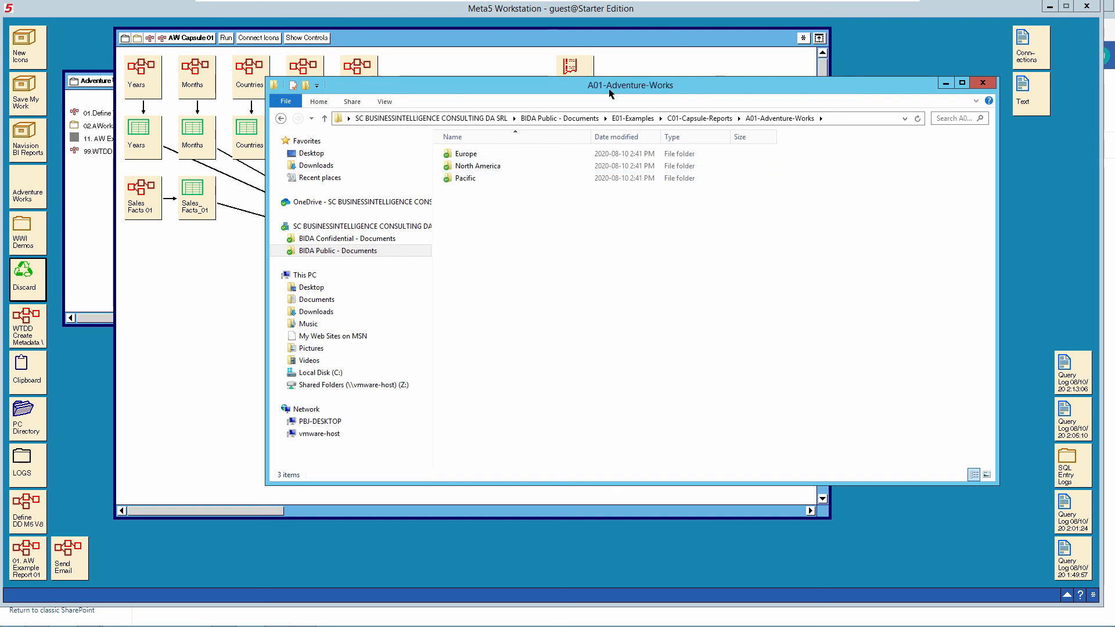
Switch back to Meta5, close the AW Capsule 01 window, and run the 01. AW Example Report 01 capsule
left_click(453, 40)
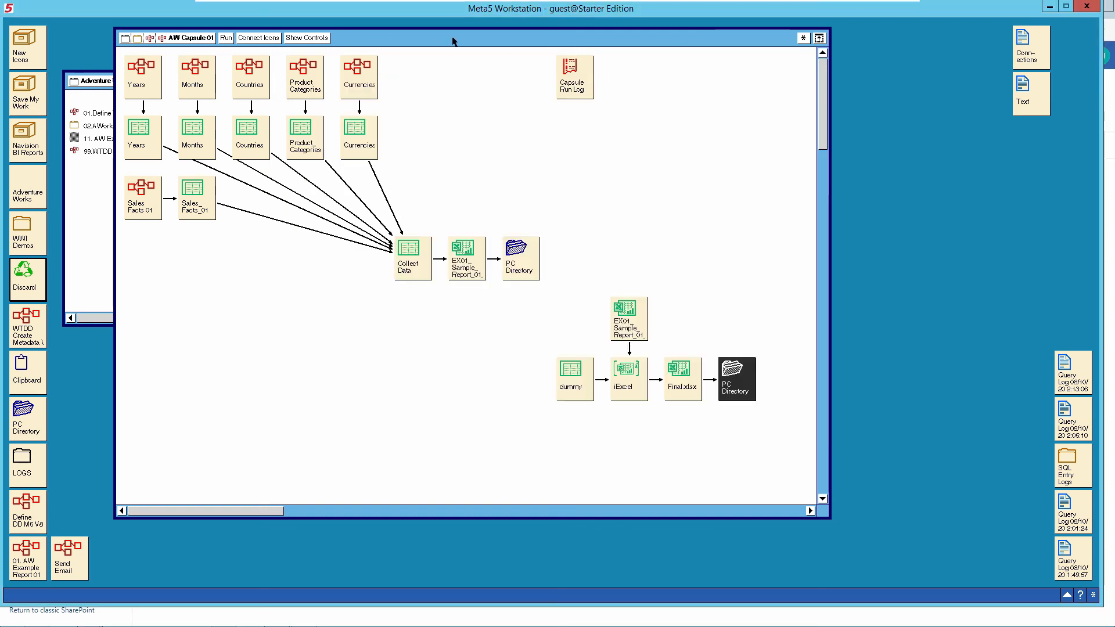
left_click(192, 39)
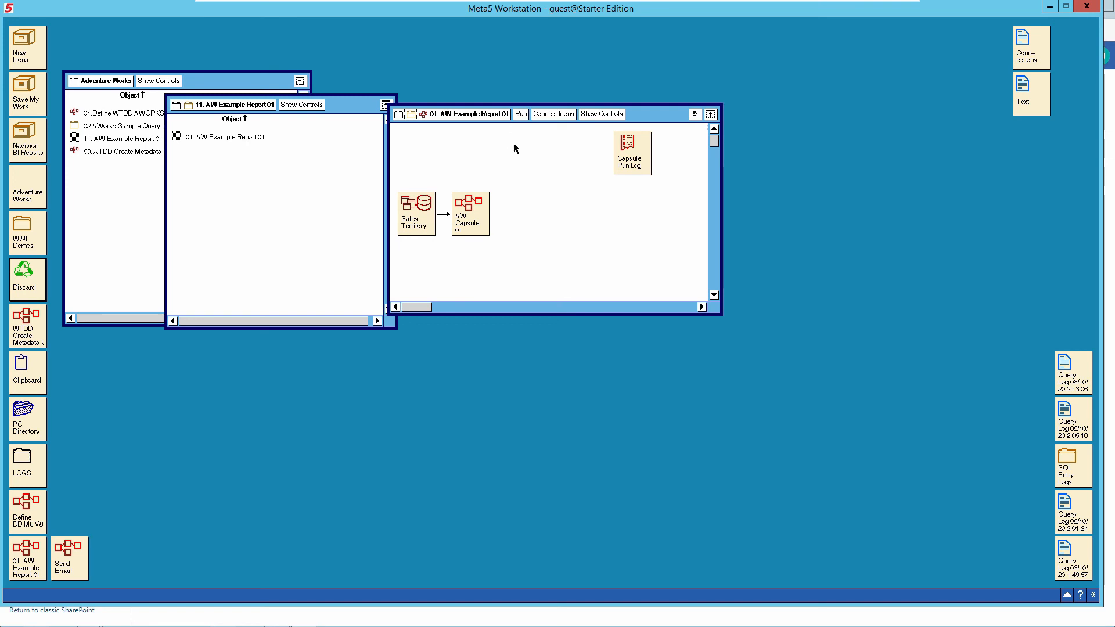
left_click(521, 114)
mouse_move(90, 619)
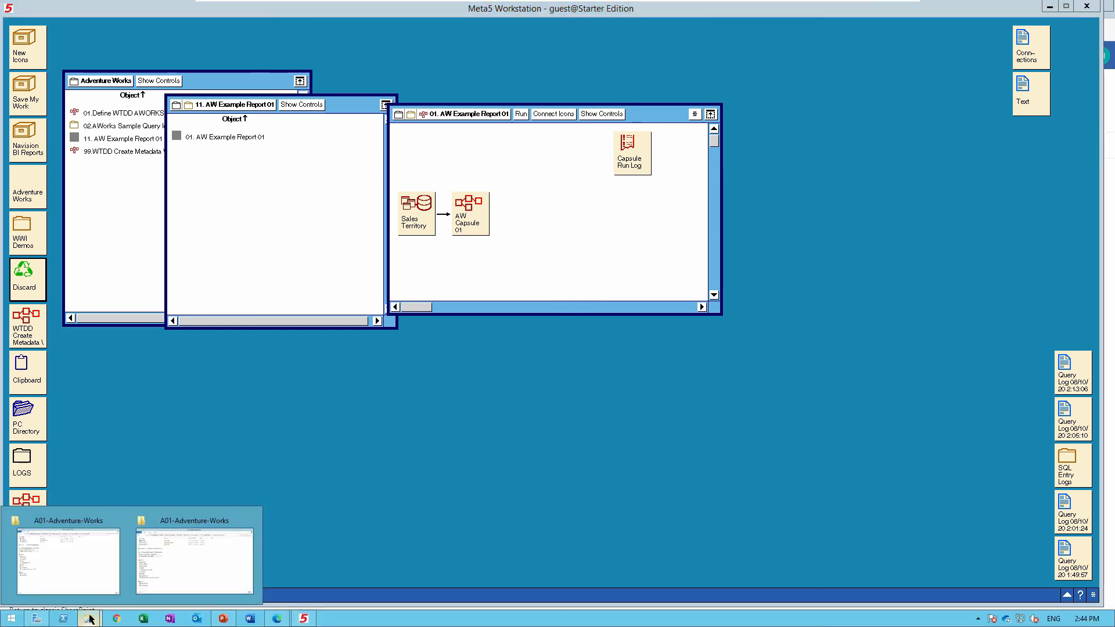
Switch to the A01-Adventure-Works folder window and open EX01_Sample_Report_01_Final_Europe.xlsx from the Europe folder
left_click(187, 566)
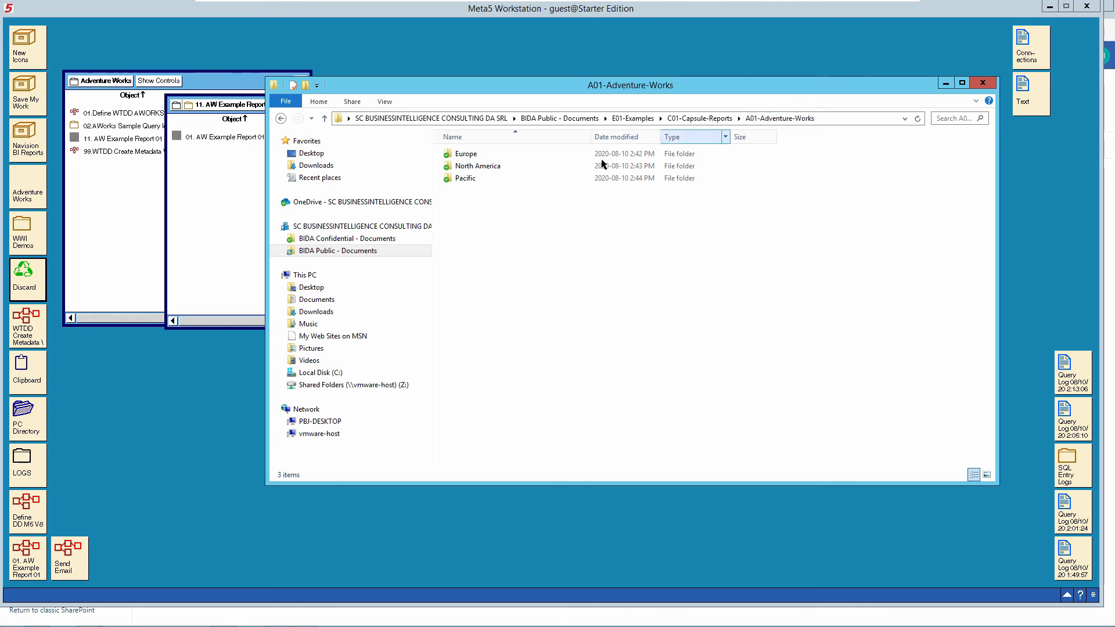
double_click(465, 154)
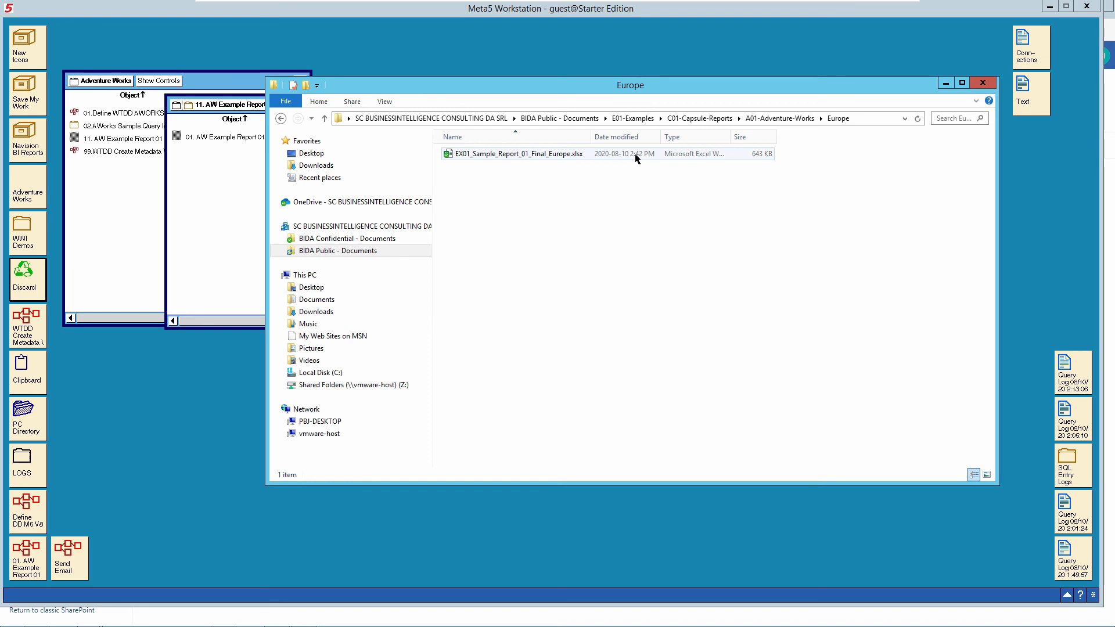
mouse_move(965, 624)
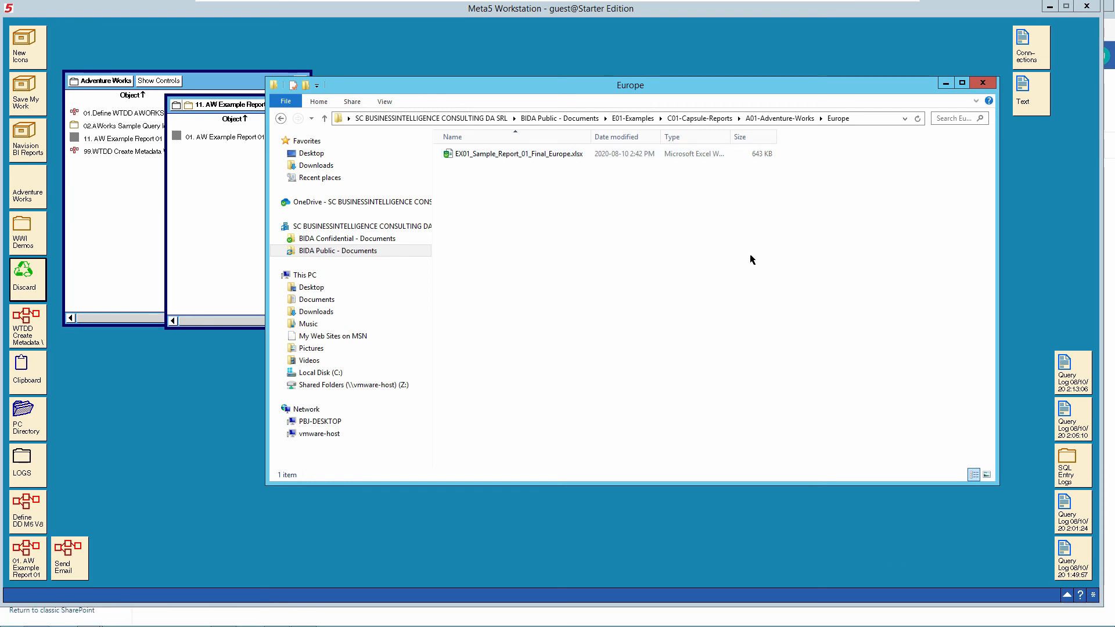
left_click(528, 155)
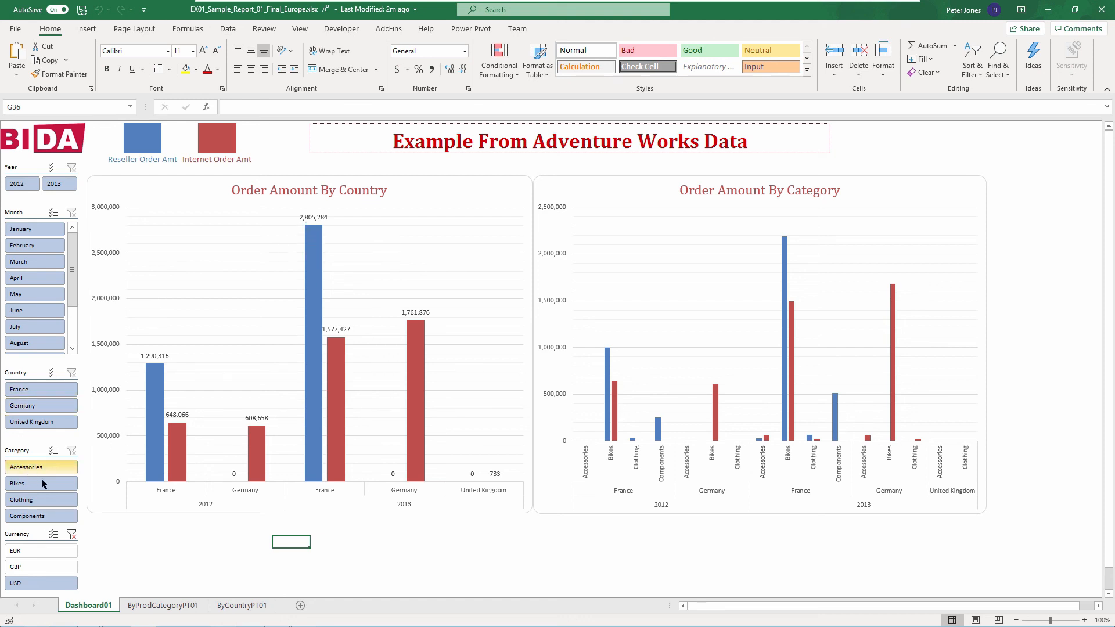
Enable multi-select on the Currency slicer, include EUR and GBP alongside USD, and close the Europe workbook
left_click(54, 535)
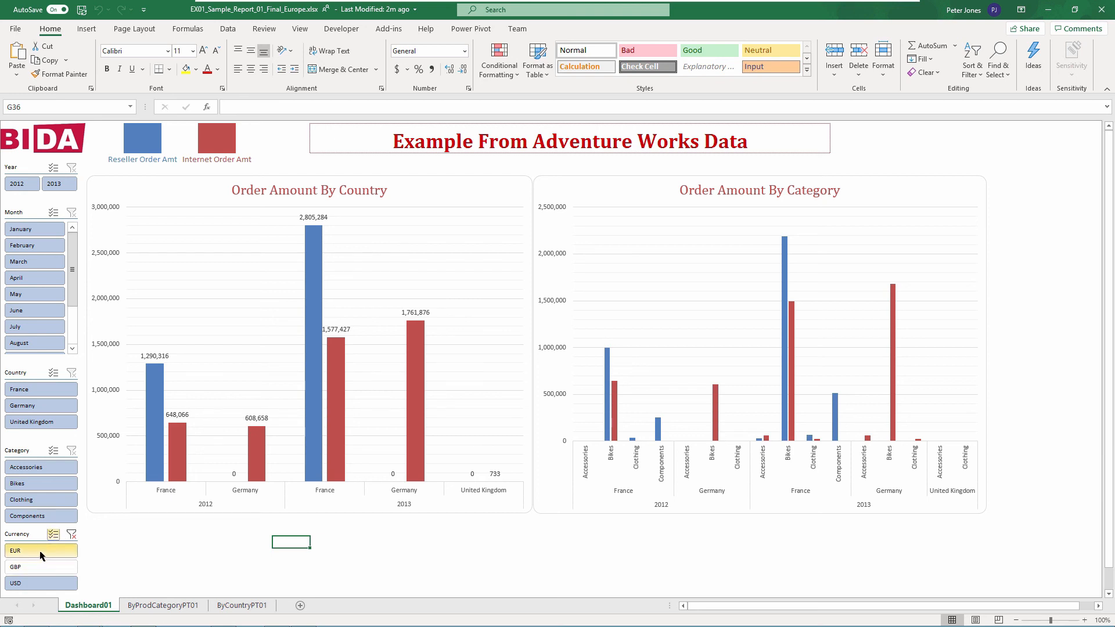
left_click(41, 555)
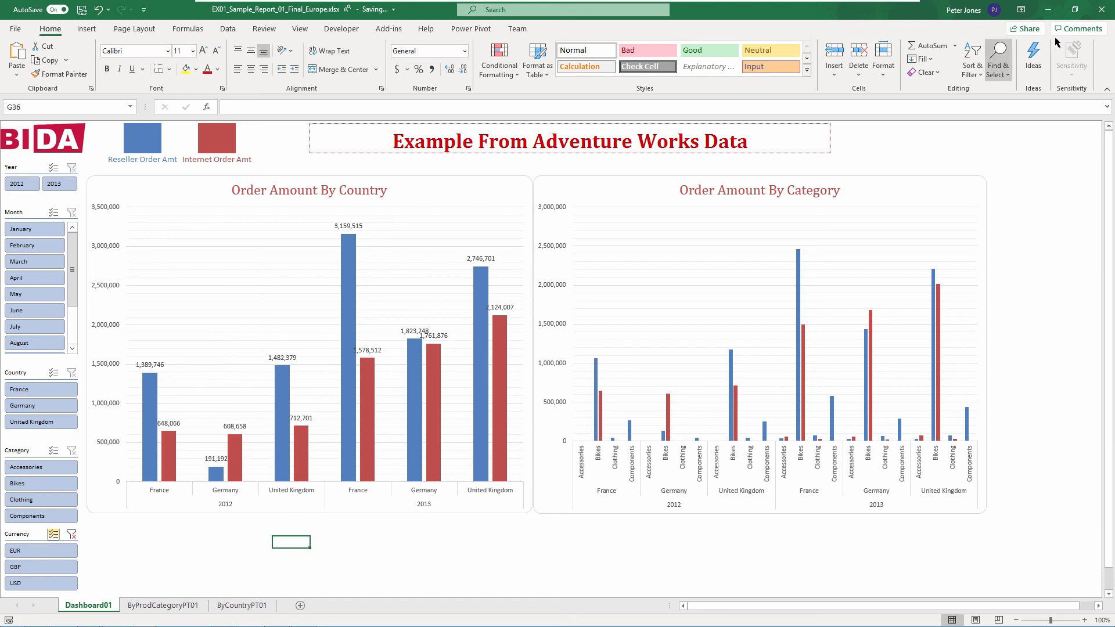
left_click(1105, 12)
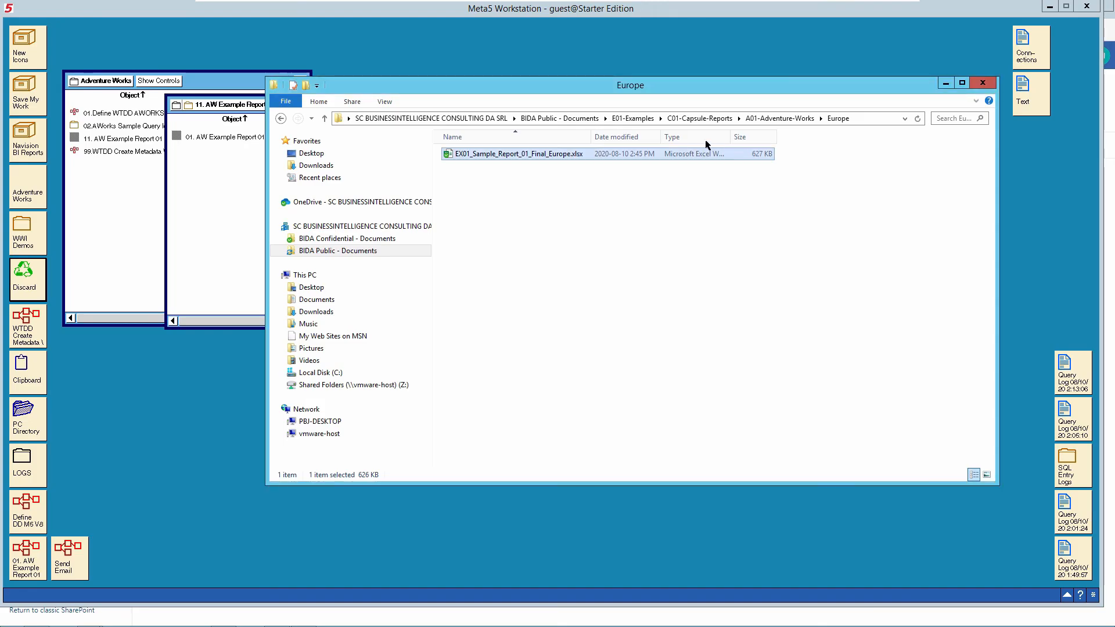
Check the report files in the North America and Pacific folders, and return to A01-Adventure-Works
left_click(778, 118)
double_click(507, 167)
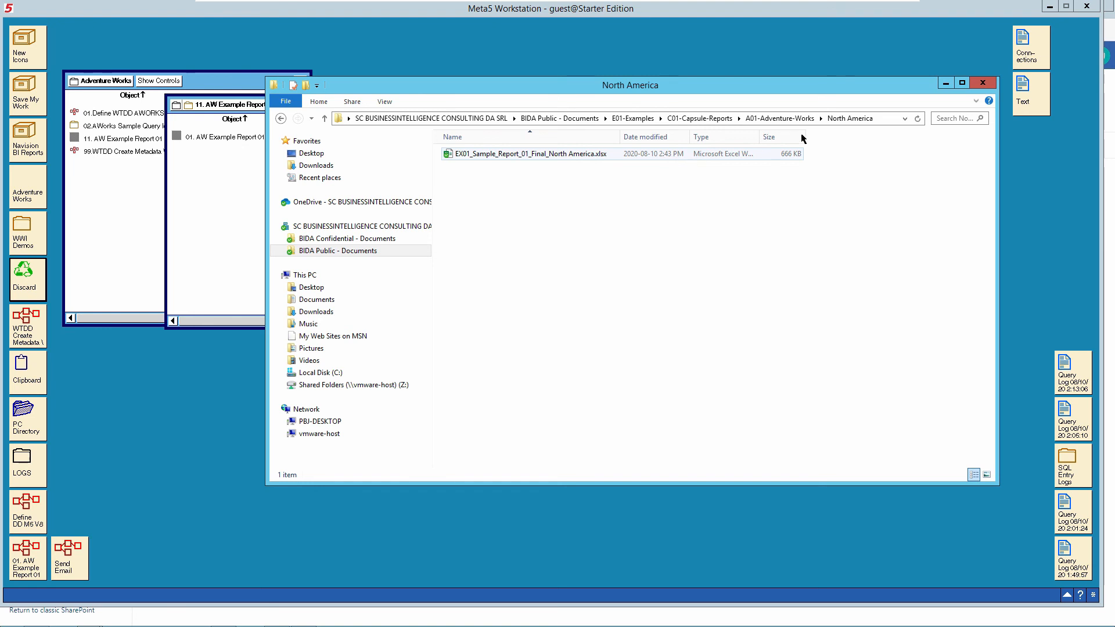
left_click(780, 118)
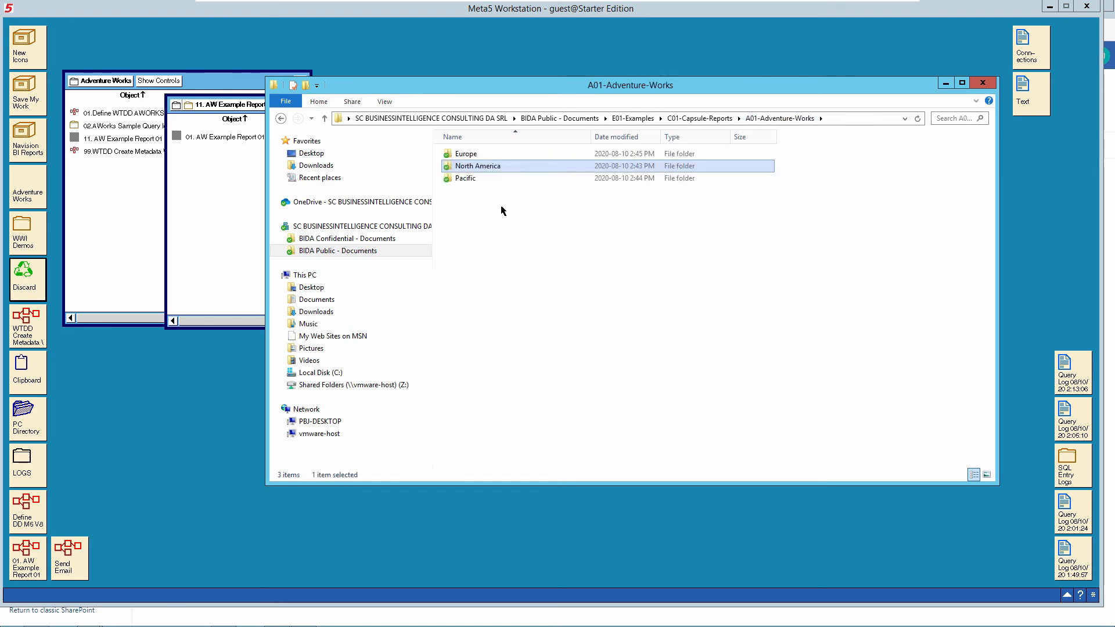
double_click(467, 179)
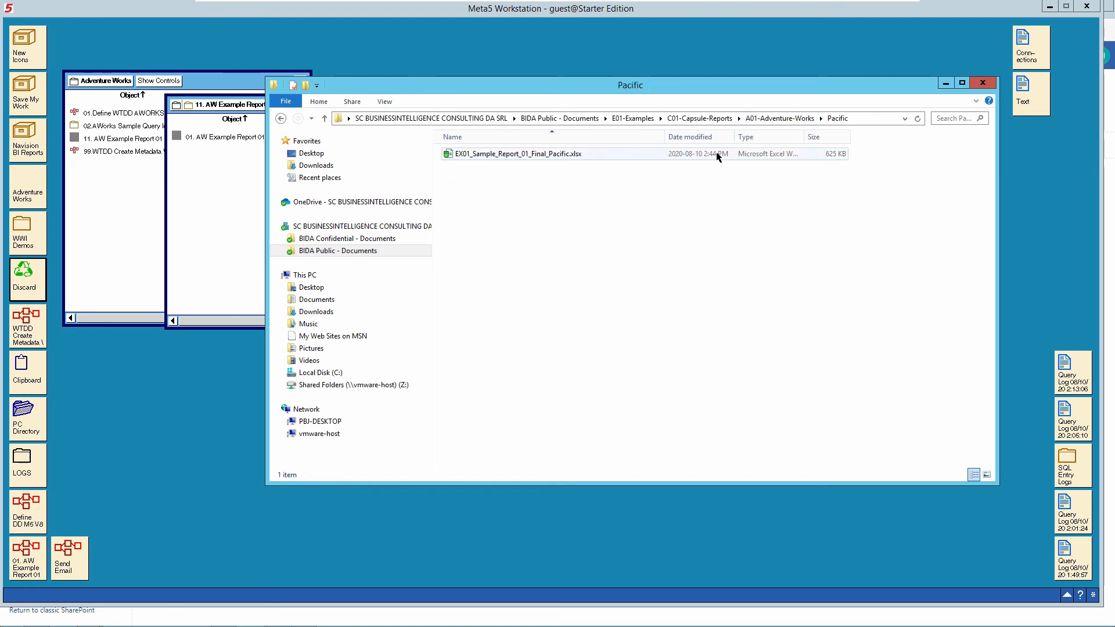
left_click(780, 118)
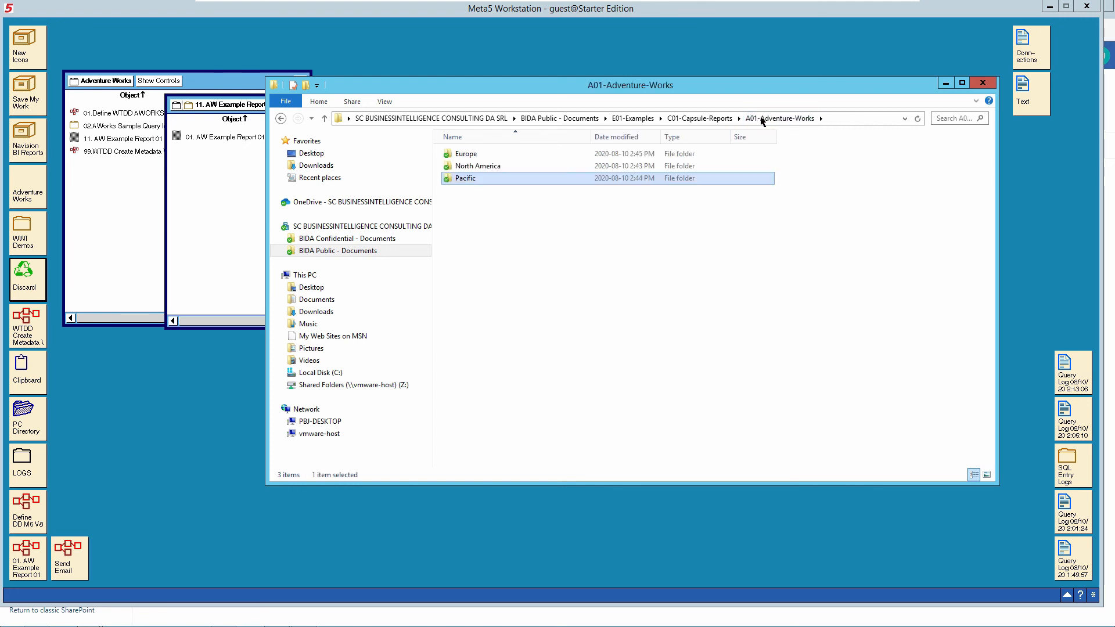
Switch to the BIDA Public SharePoint library in Edge and refresh the A01-Adventure-Works folder listing
mouse_move(230, 624)
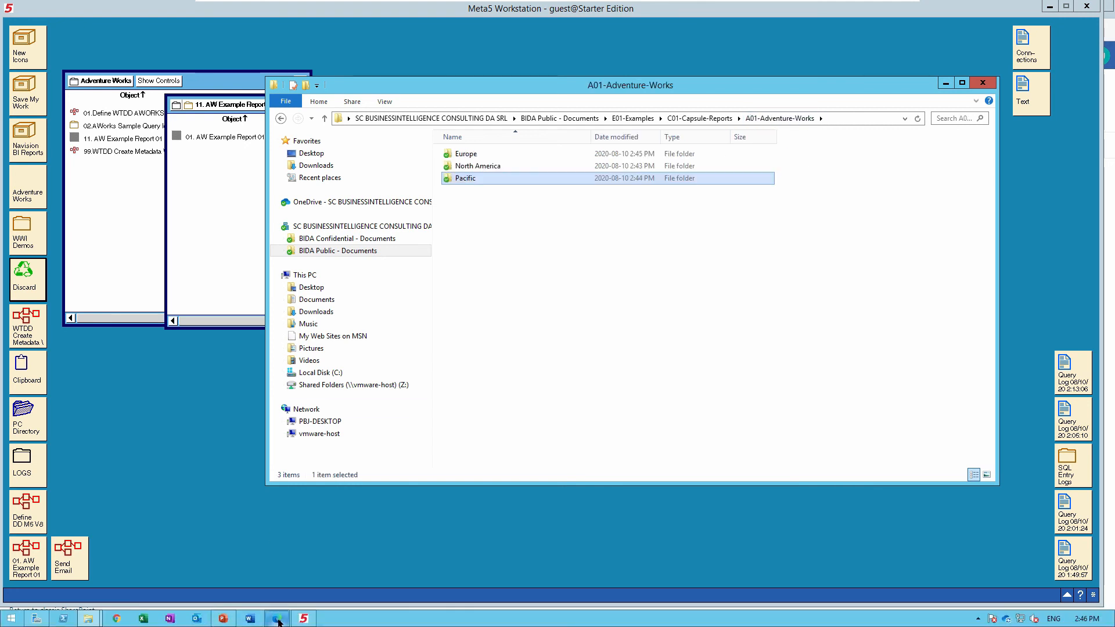
mouse_move(278, 622)
left_click(280, 556)
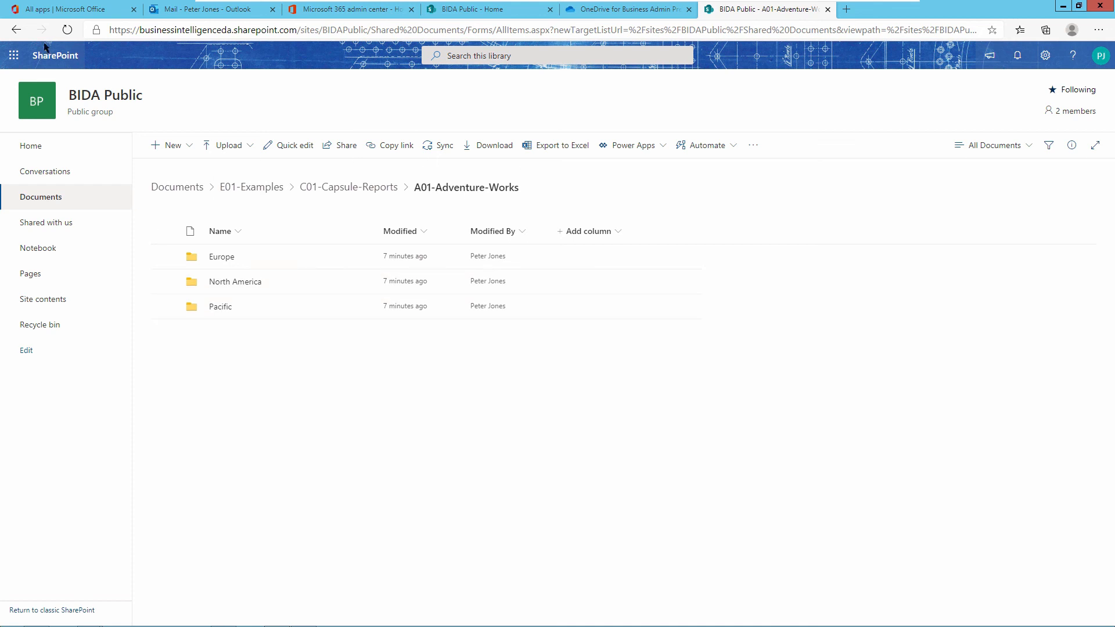
left_click(67, 31)
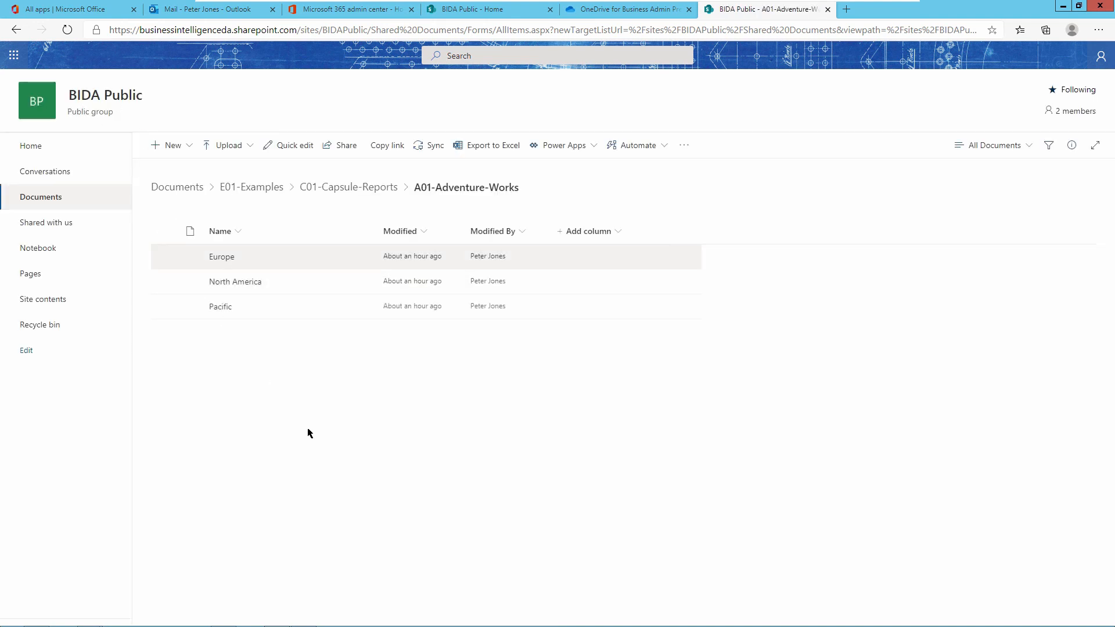
Check the modified times of the report files in the Europe, North America and Pacific folders on SharePoint
left_click(221, 261)
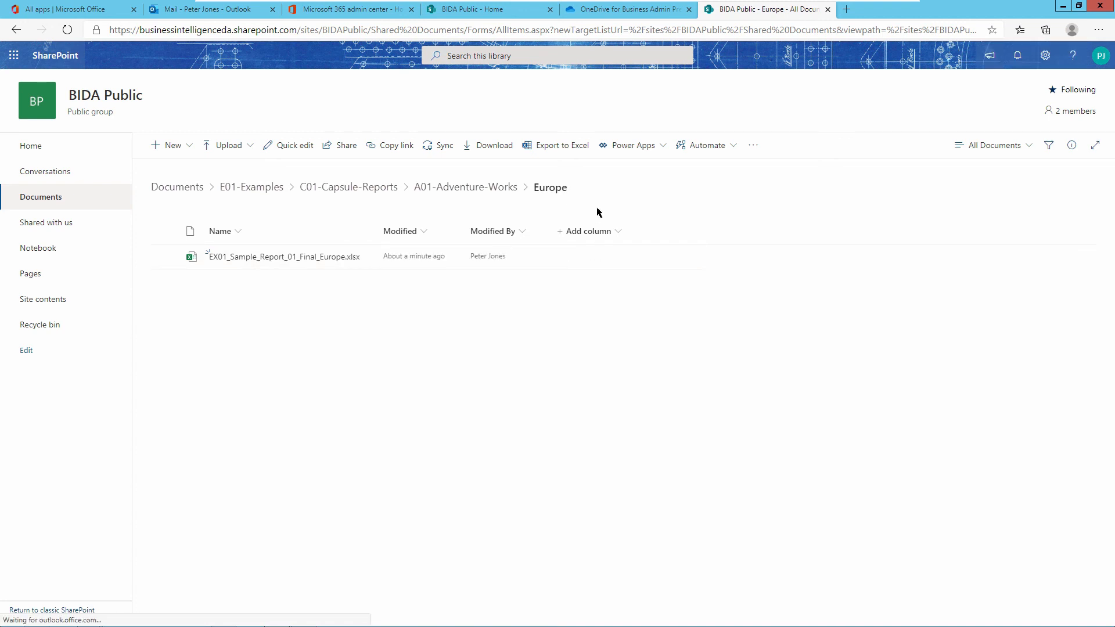
left_click(471, 188)
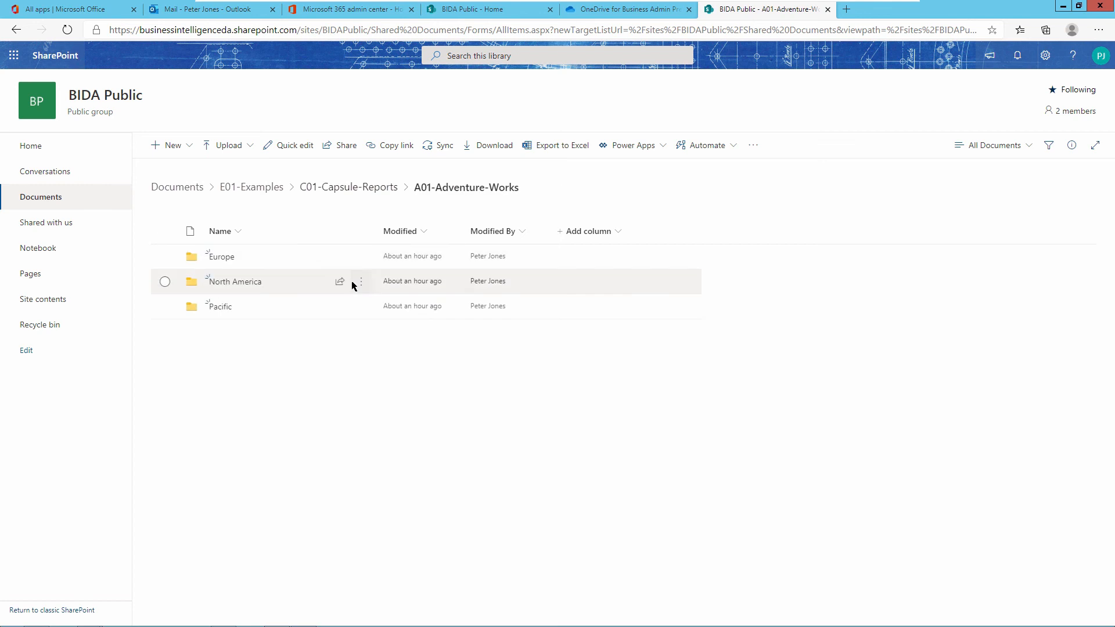
left_click(231, 282)
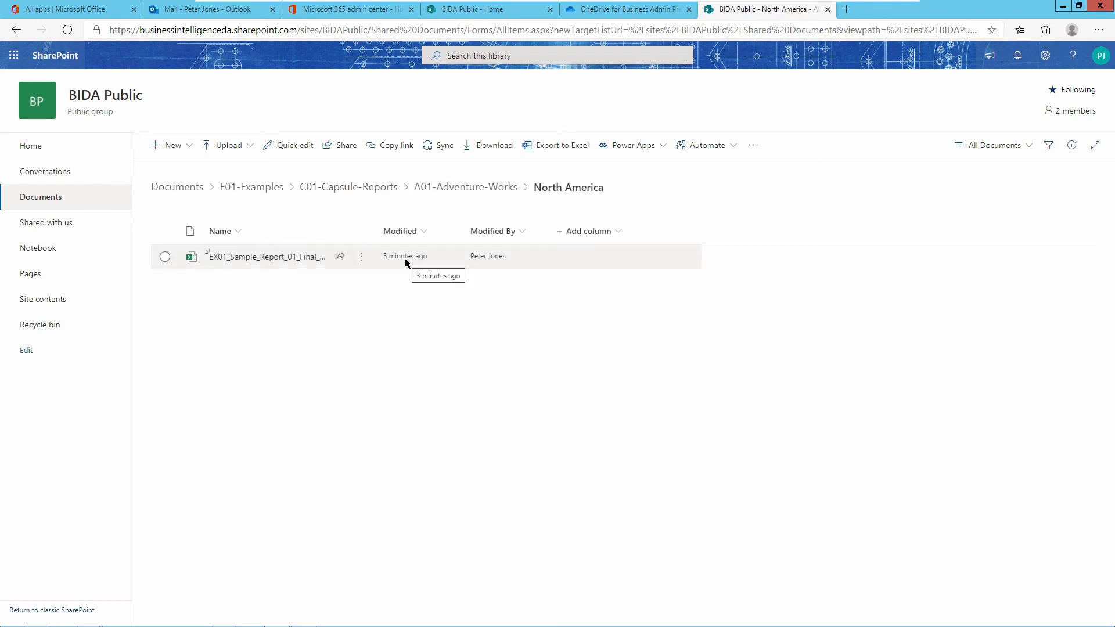
left_click(480, 187)
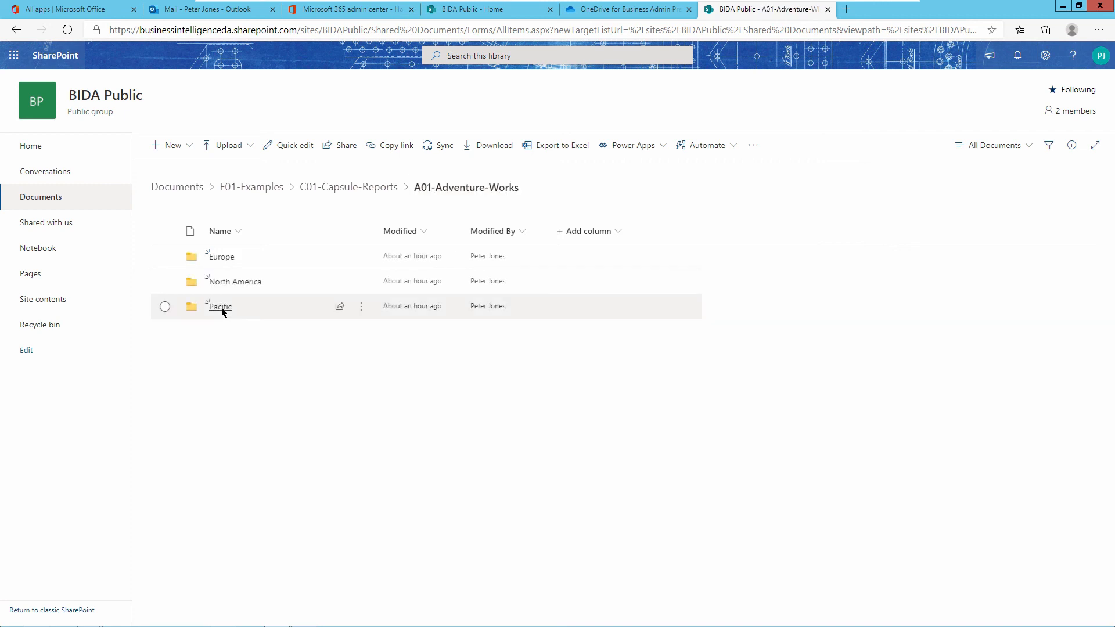
left_click(221, 308)
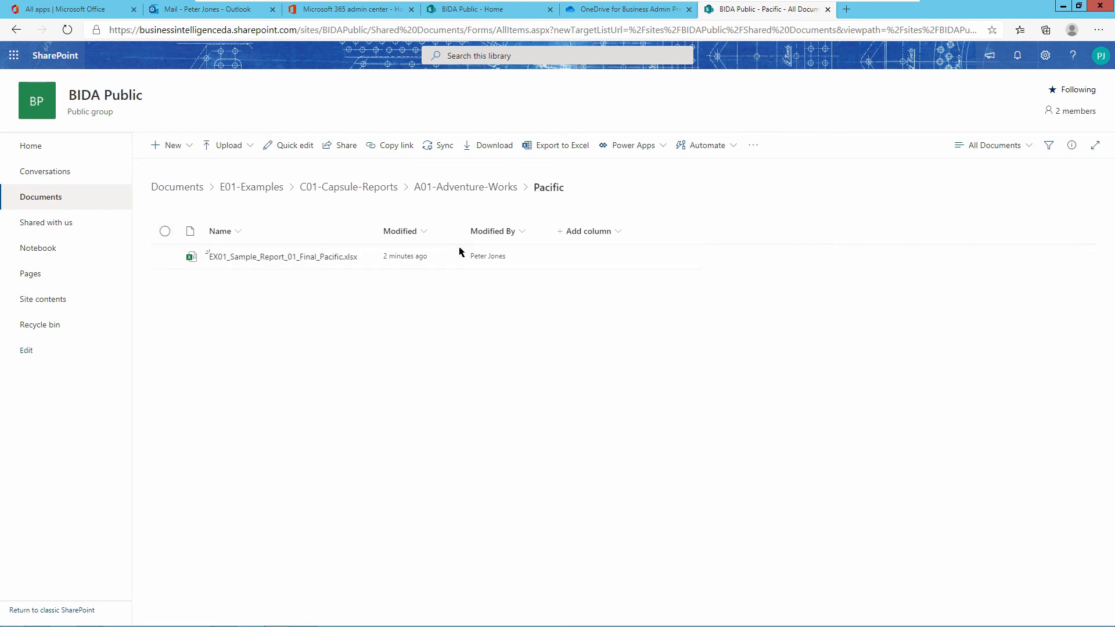
Switch to Meta5, open AW Capsule 01, review its user input control variables in the AA-AZ range, and close the controls
mouse_move(410, 624)
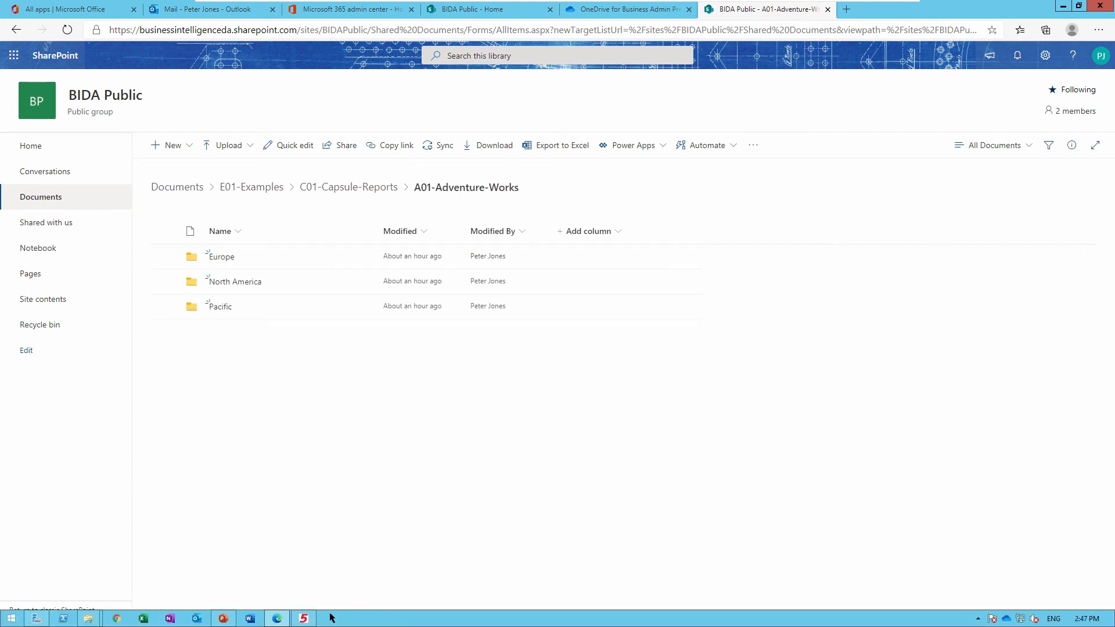
left_click(303, 618)
left_click(470, 214)
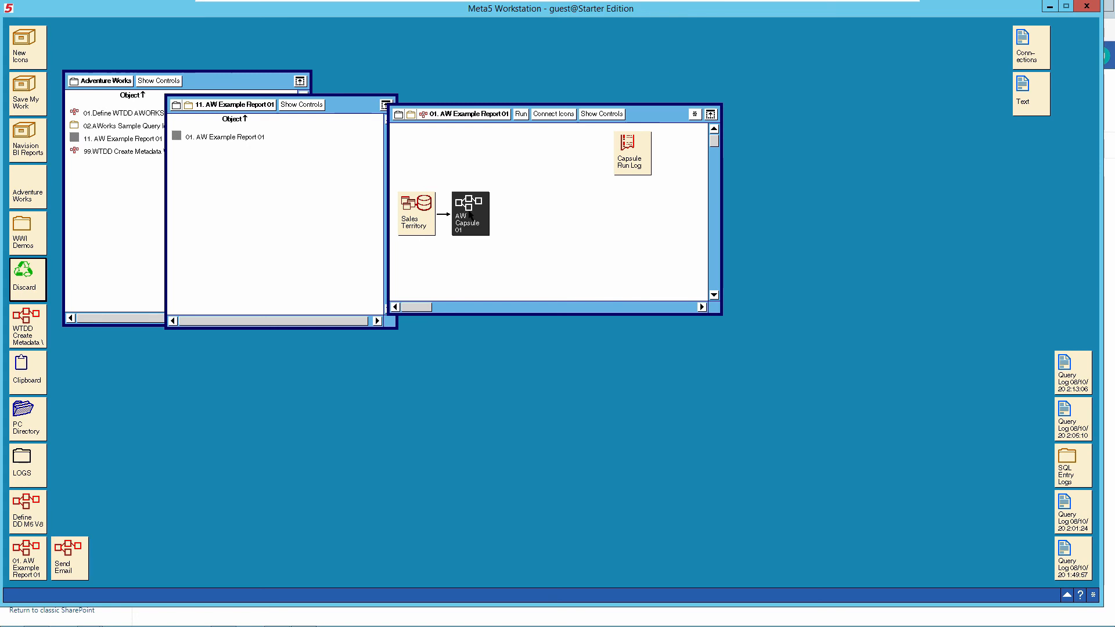
double_click(470, 215)
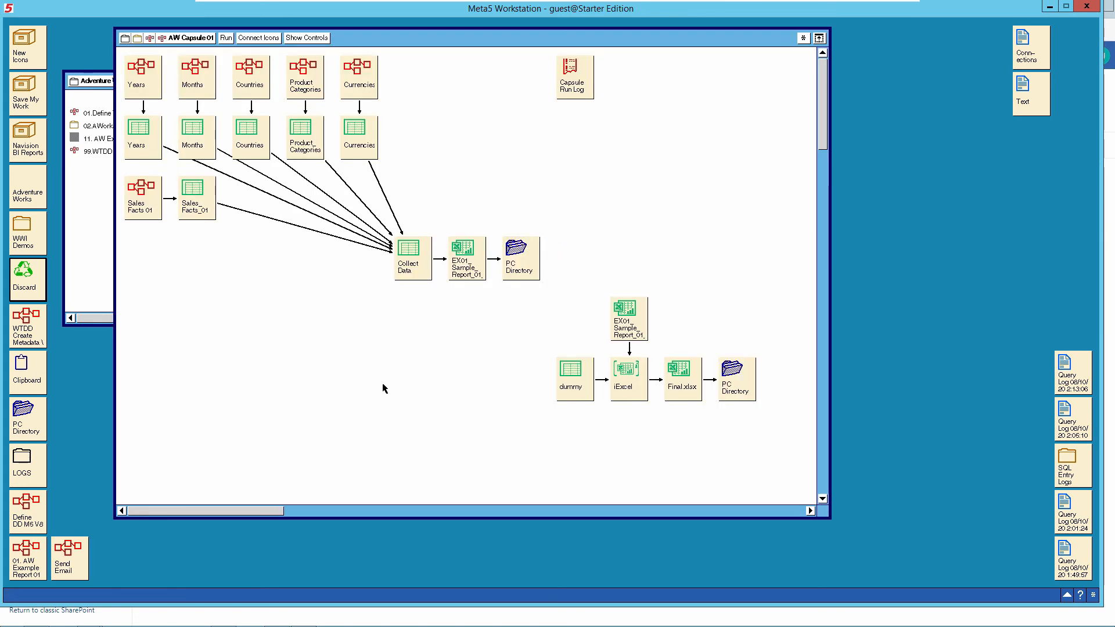
left_click(189, 38)
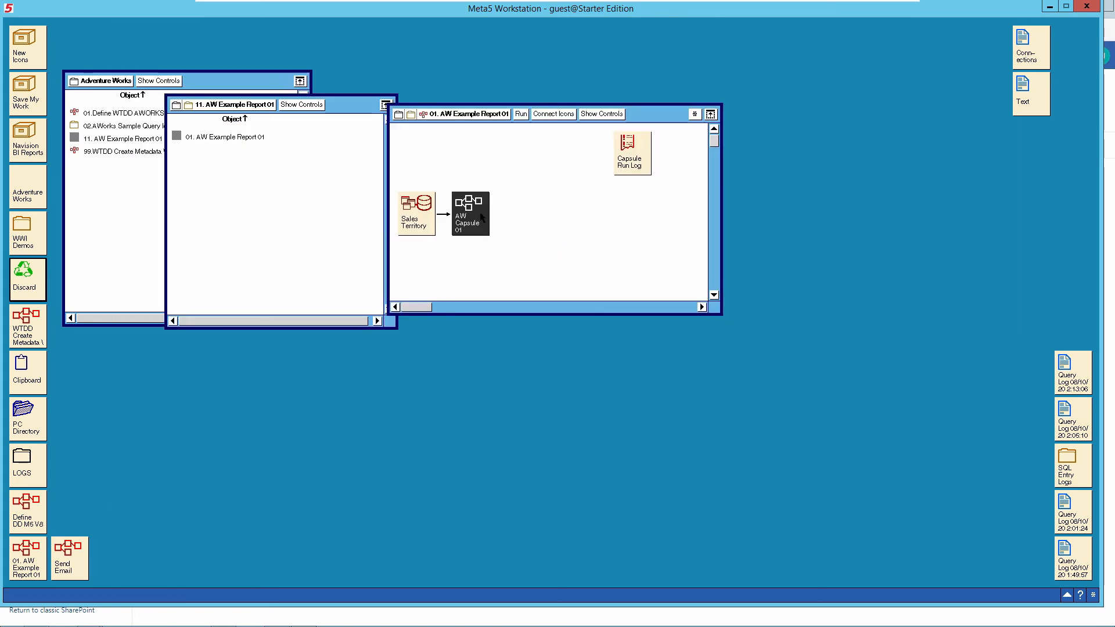
double_click(482, 217)
left_click(297, 38)
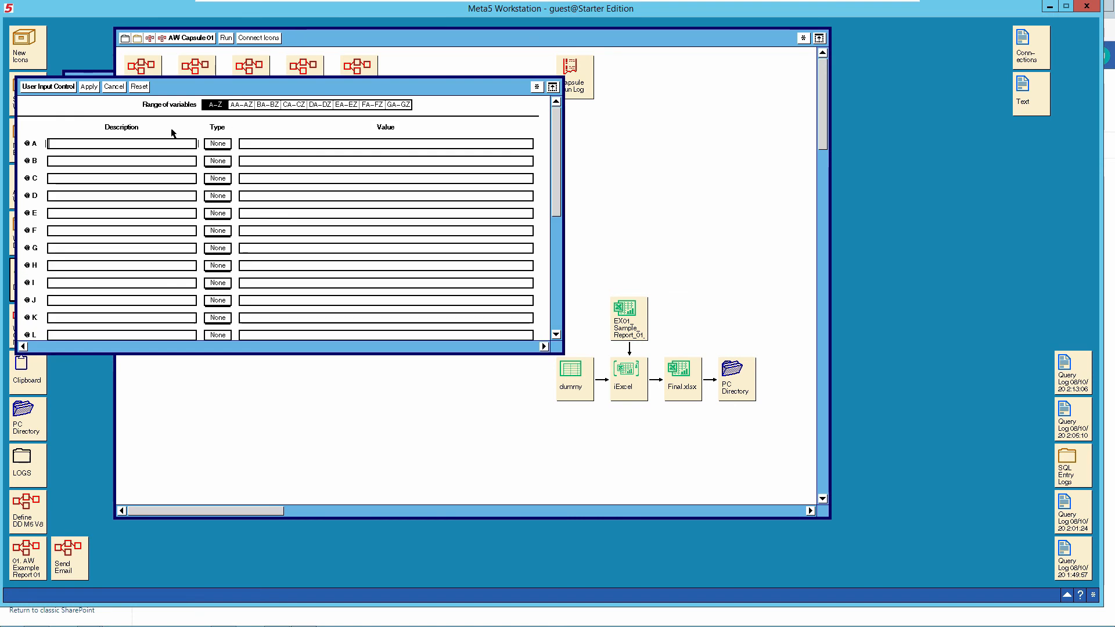
left_click(241, 104)
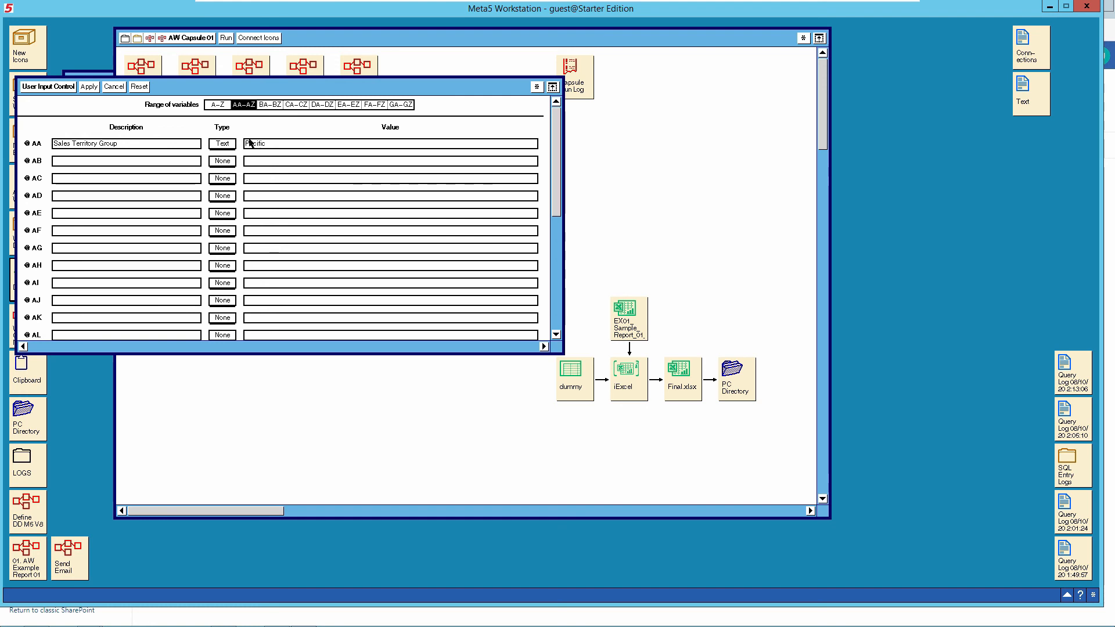
left_click(66, 89)
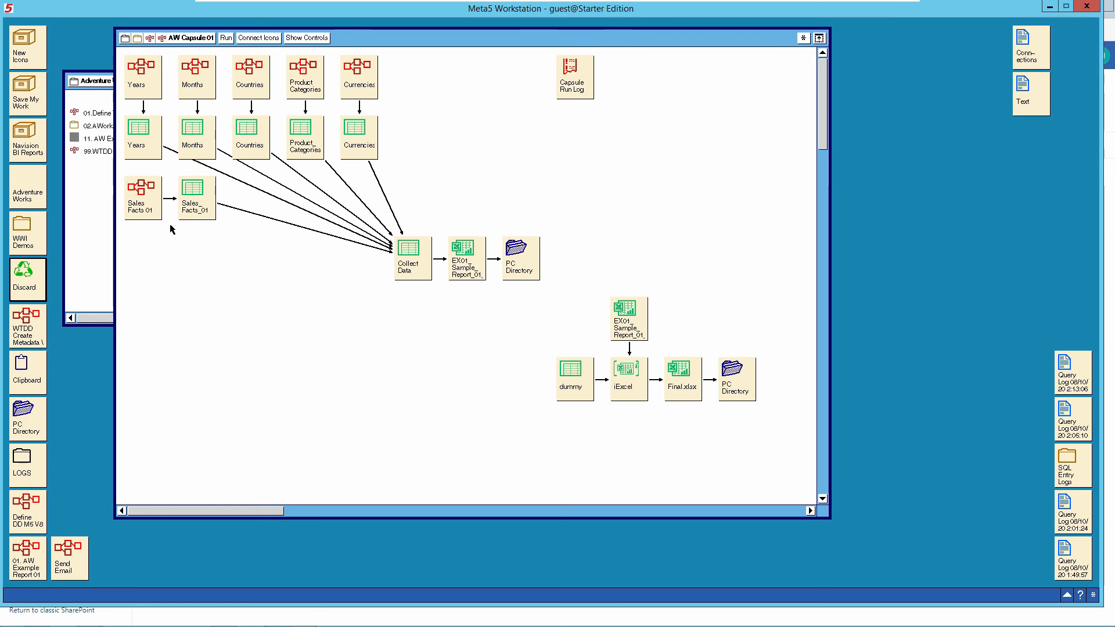
Open Windows Task Manager, narrow its window, and place it beside the AW Capsule 01 workflow
right_click(581, 619)
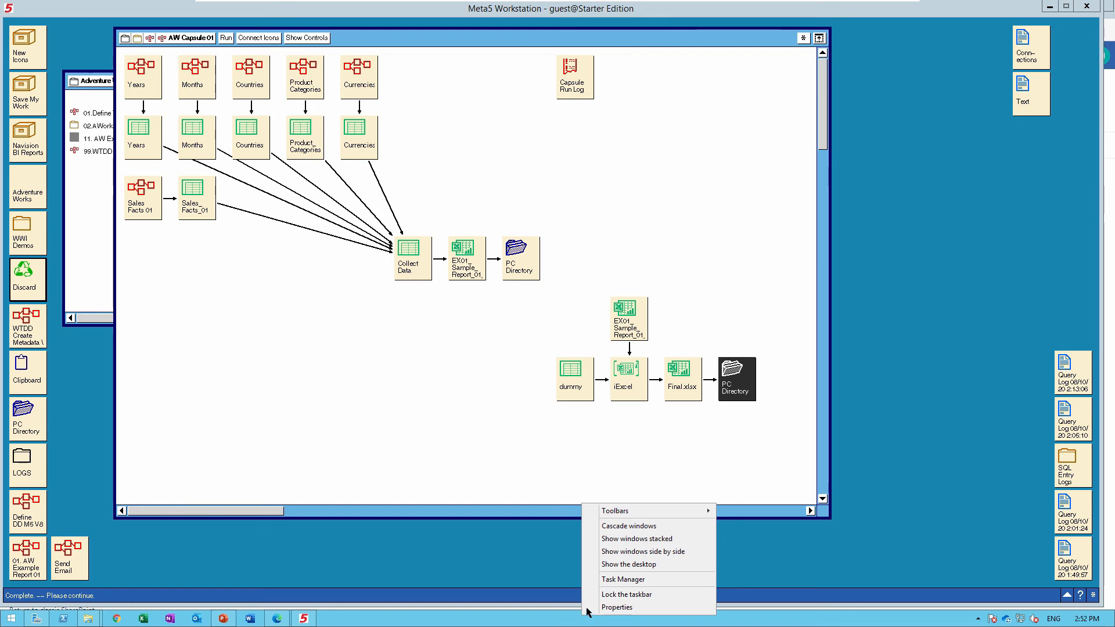
left_click(707, 575)
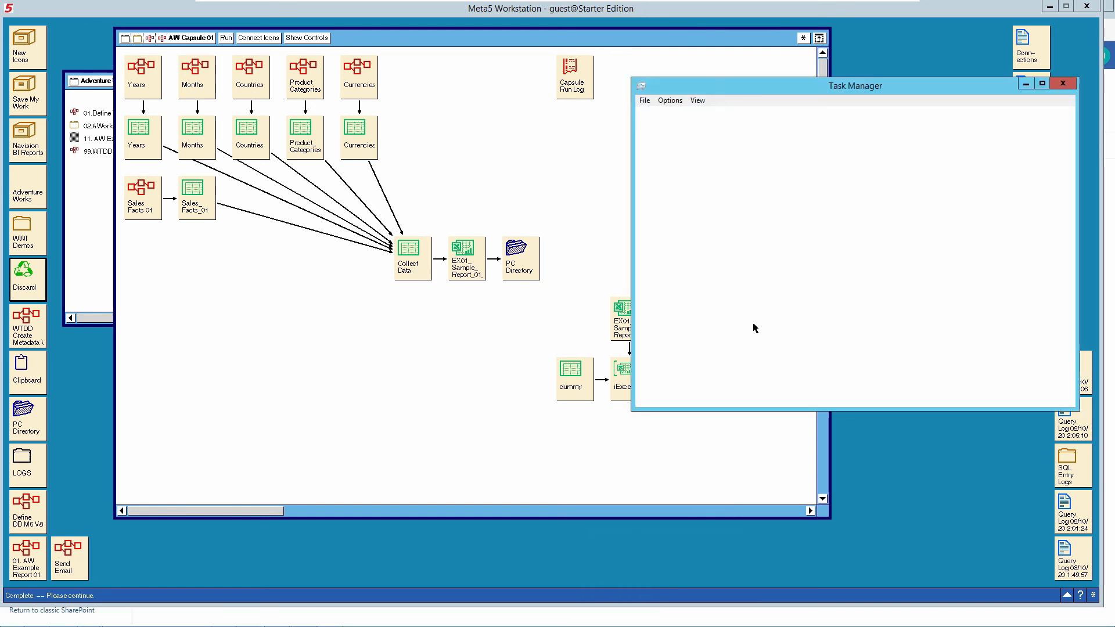
left_click_drag(1076, 410, 957, 418)
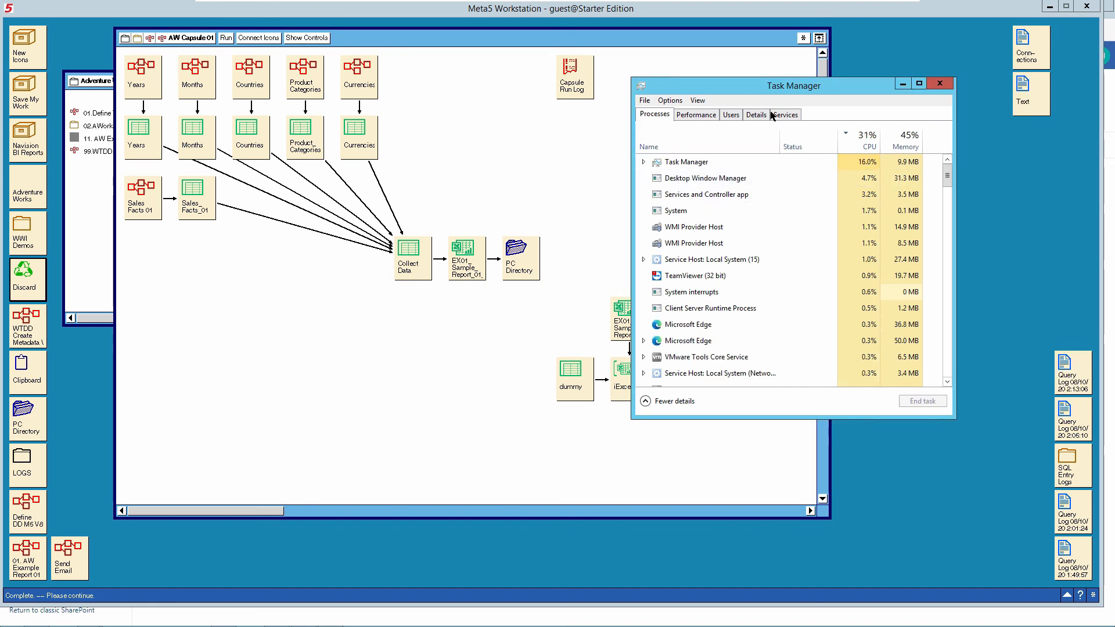
left_click_drag(765, 87, 889, 97)
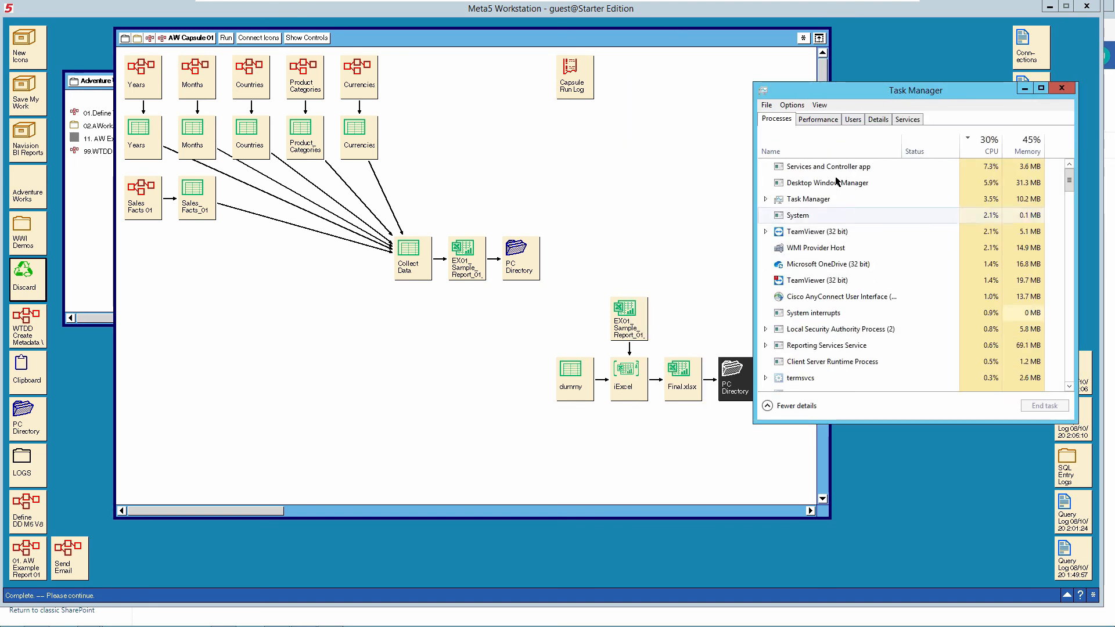
Run AW Capsule 01 and select the Microsoft Excel (32 bit) process in Task Manager to watch its activity
left_click(663, 175)
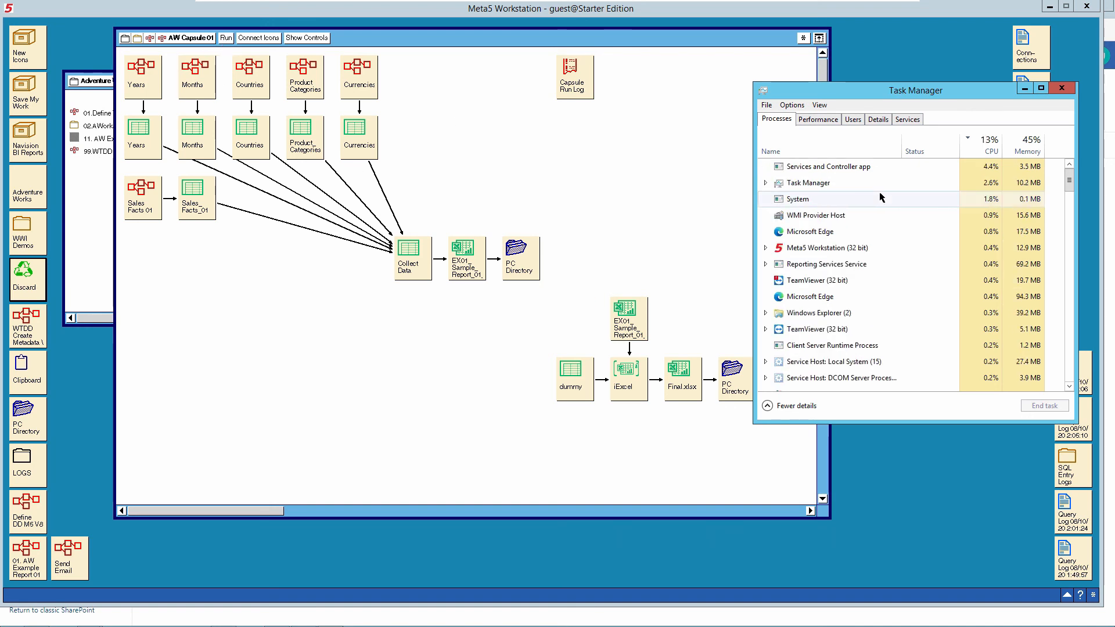
left_click(226, 39)
left_click(227, 41)
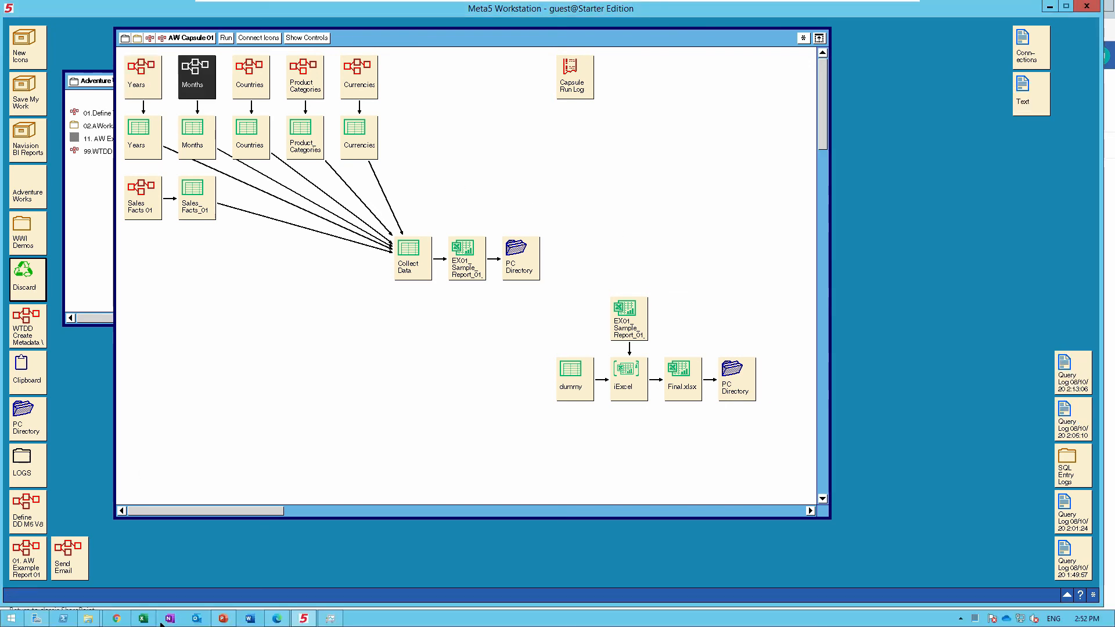
left_click(330, 619)
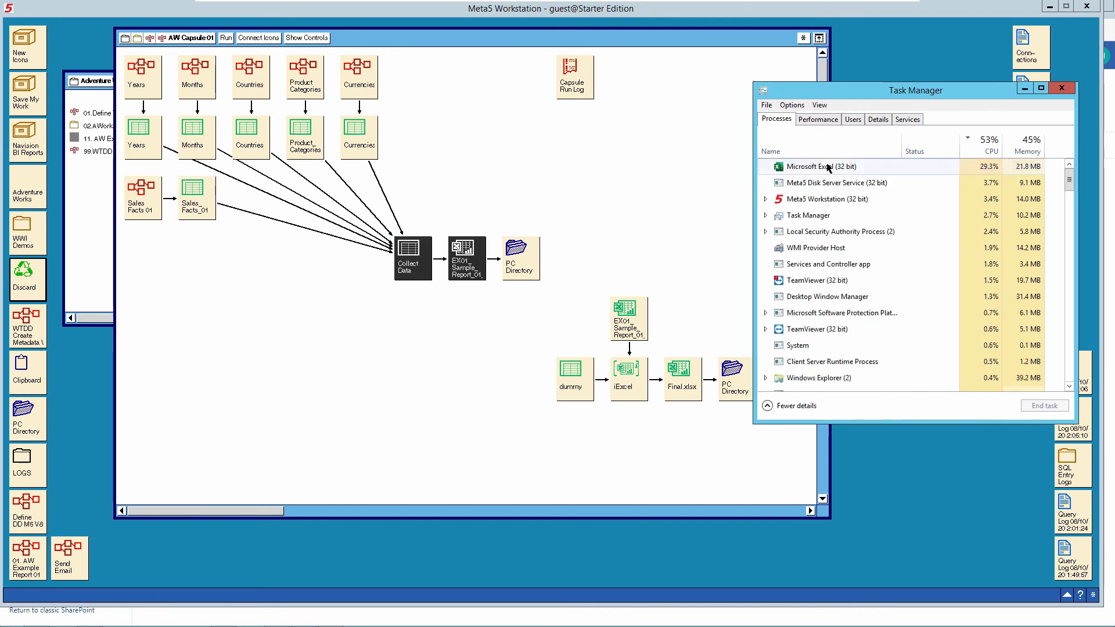
left_click(856, 167)
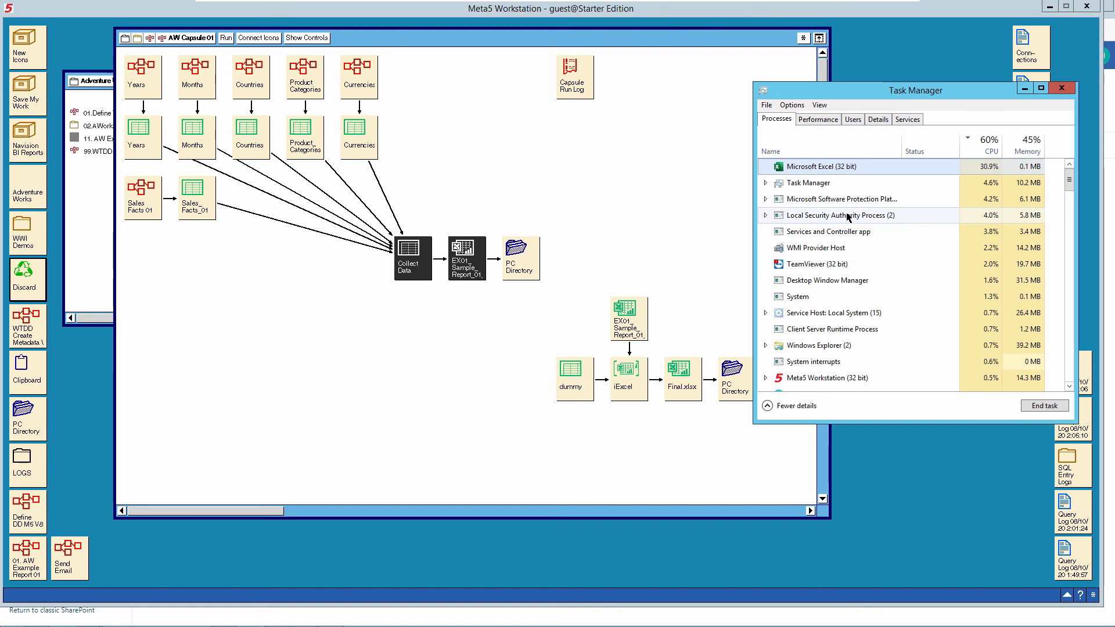